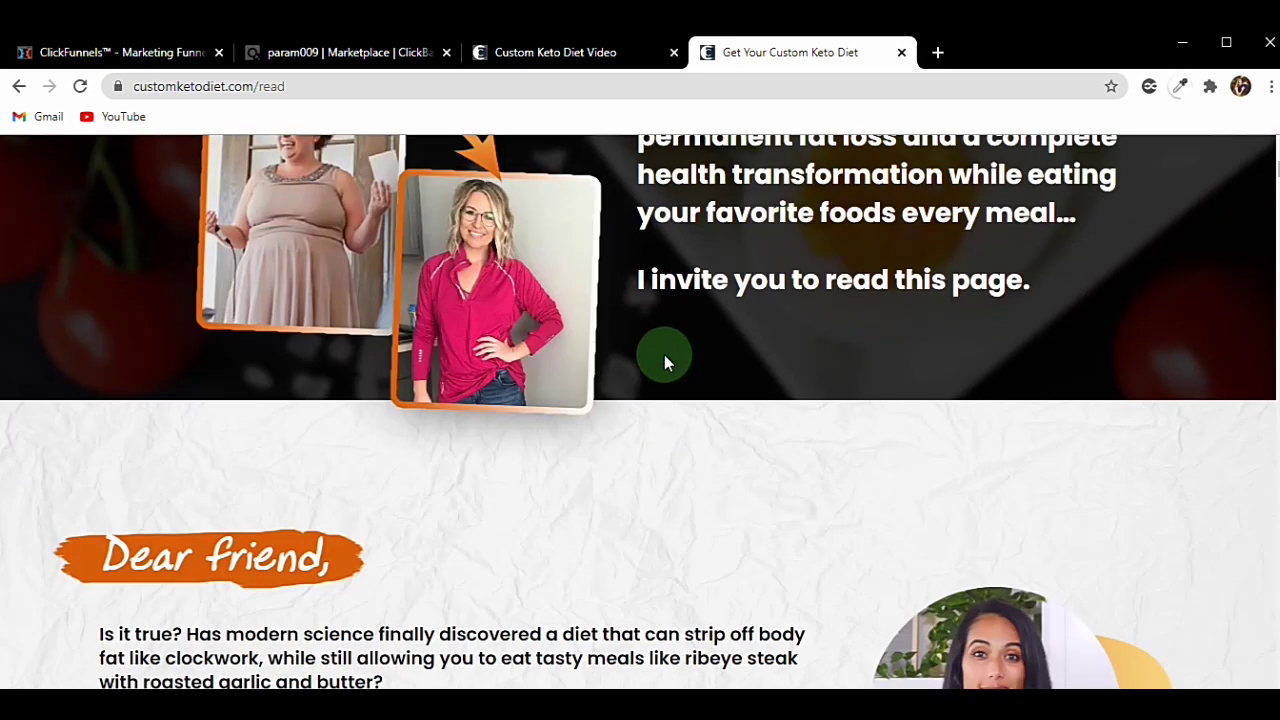
# Review the Custom Keto Diet sales page, examining its headline, introduction and the "Here's The Deal" section.
pyautogui.scroll(5, 664, 358)
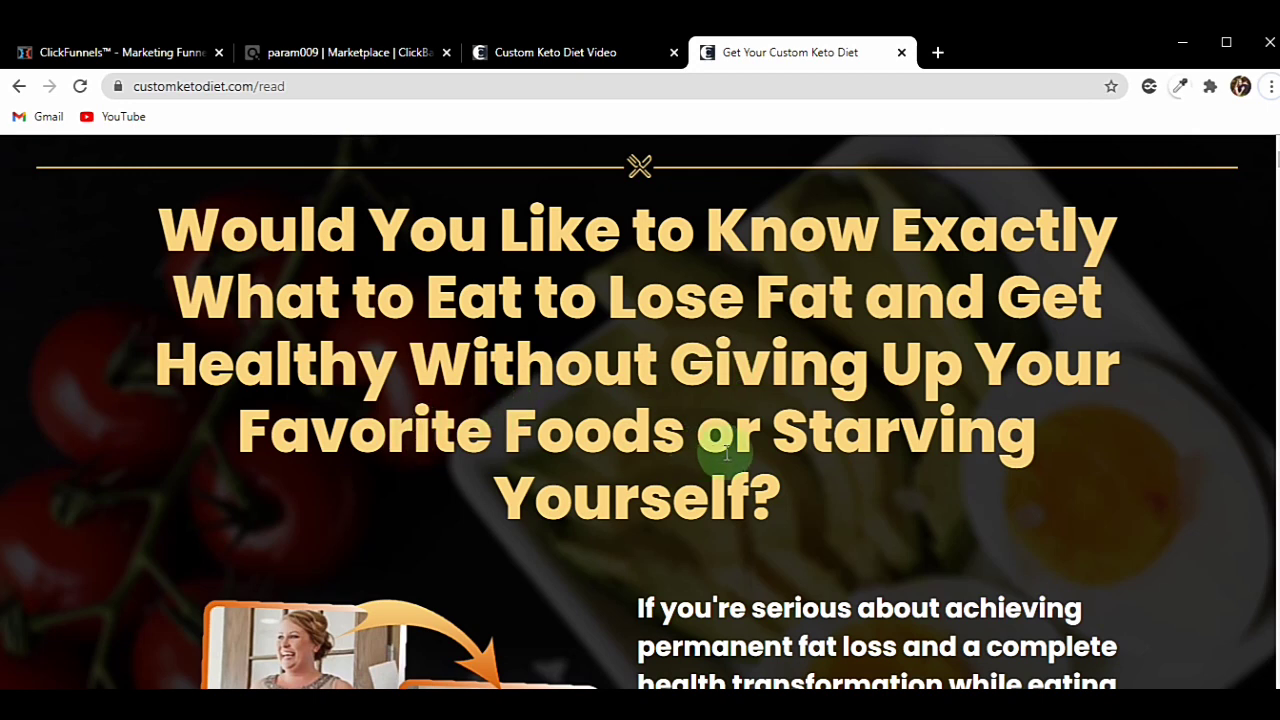
pyautogui.moveTo(160, 214); pyautogui.dragTo(791, 503)
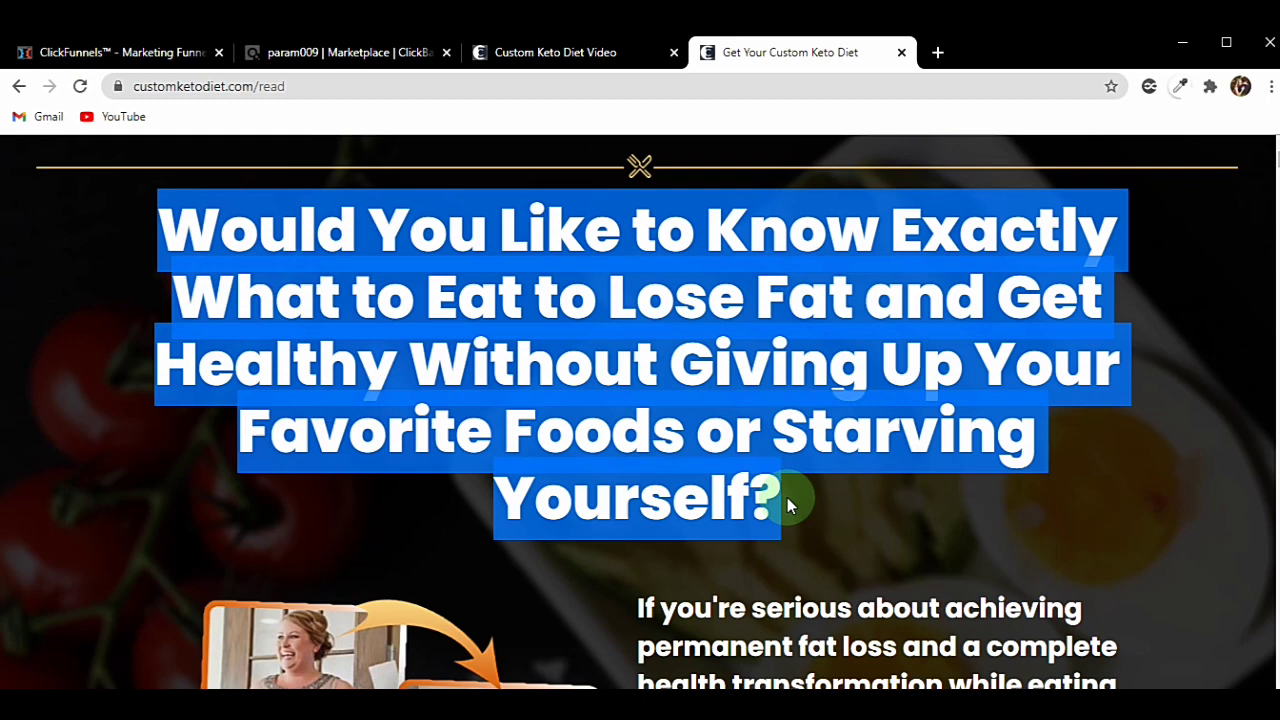
pyautogui.click(700, 430)
pyautogui.scroll(-4, 700, 430)
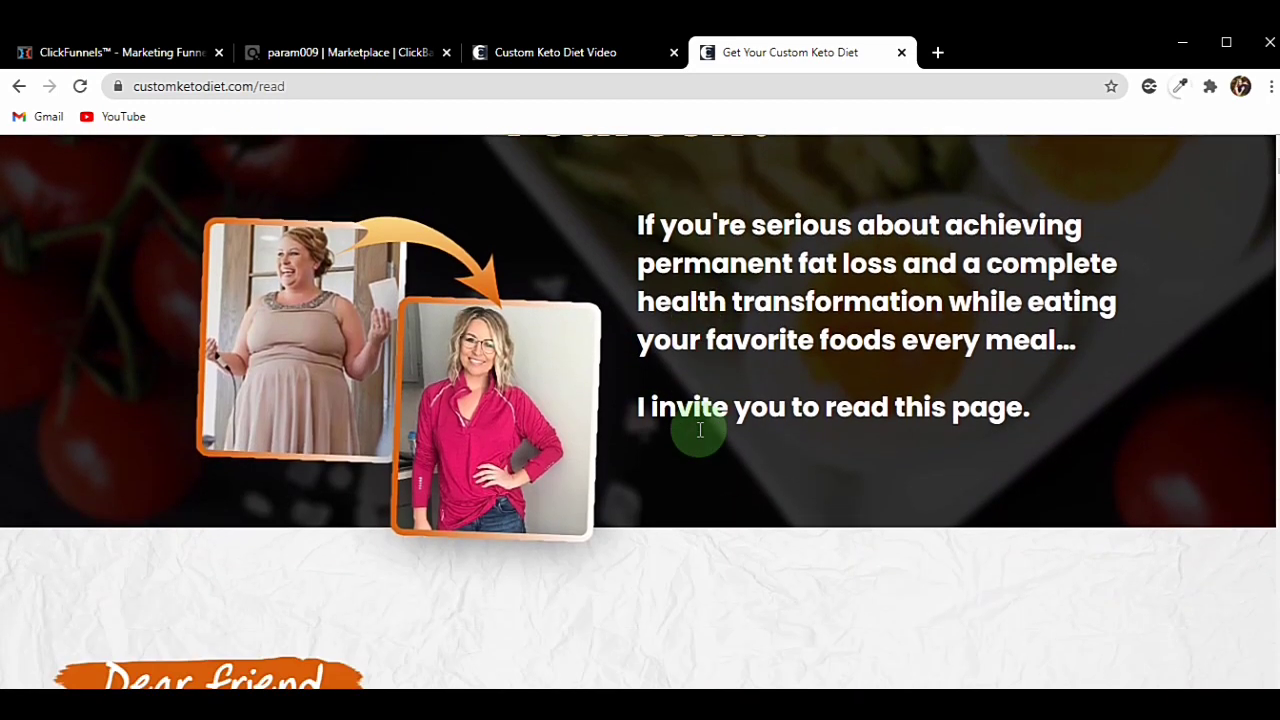
pyautogui.scroll(-10, 700, 430)
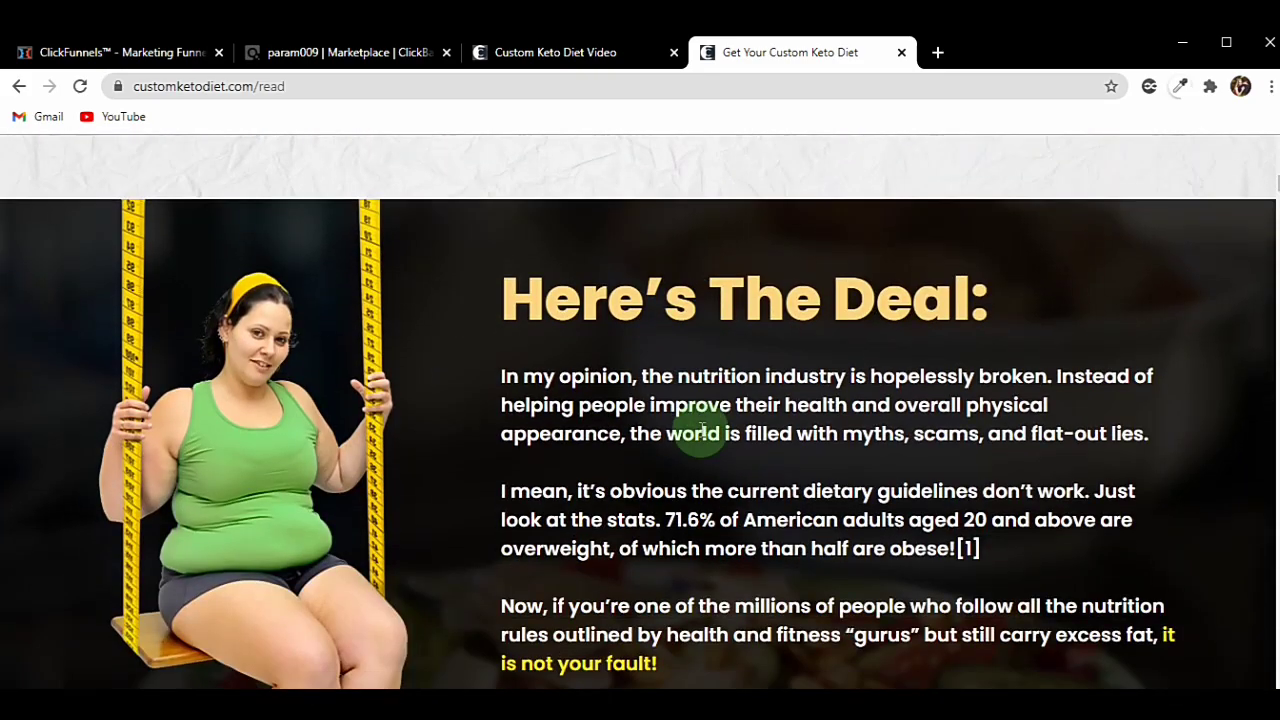
pyautogui.scroll(-4, 703, 432)
pyautogui.scroll(14, 703, 432)
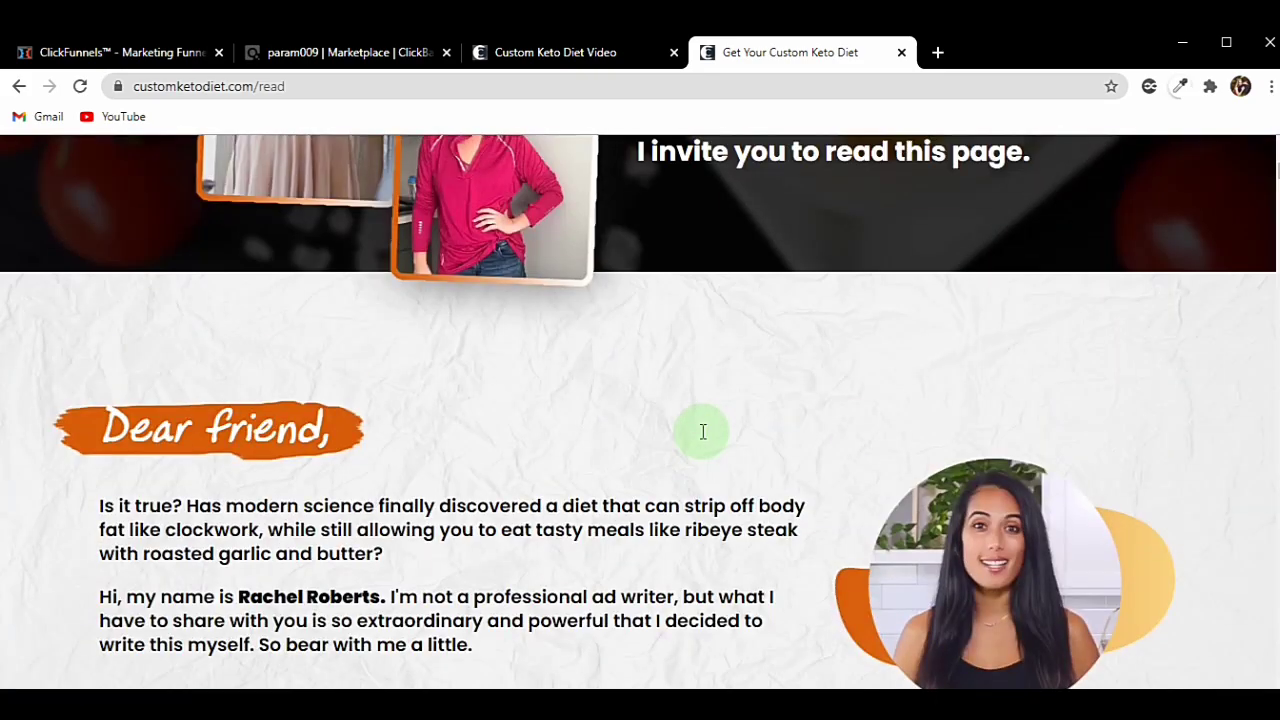
pyautogui.scroll(7, 703, 432)
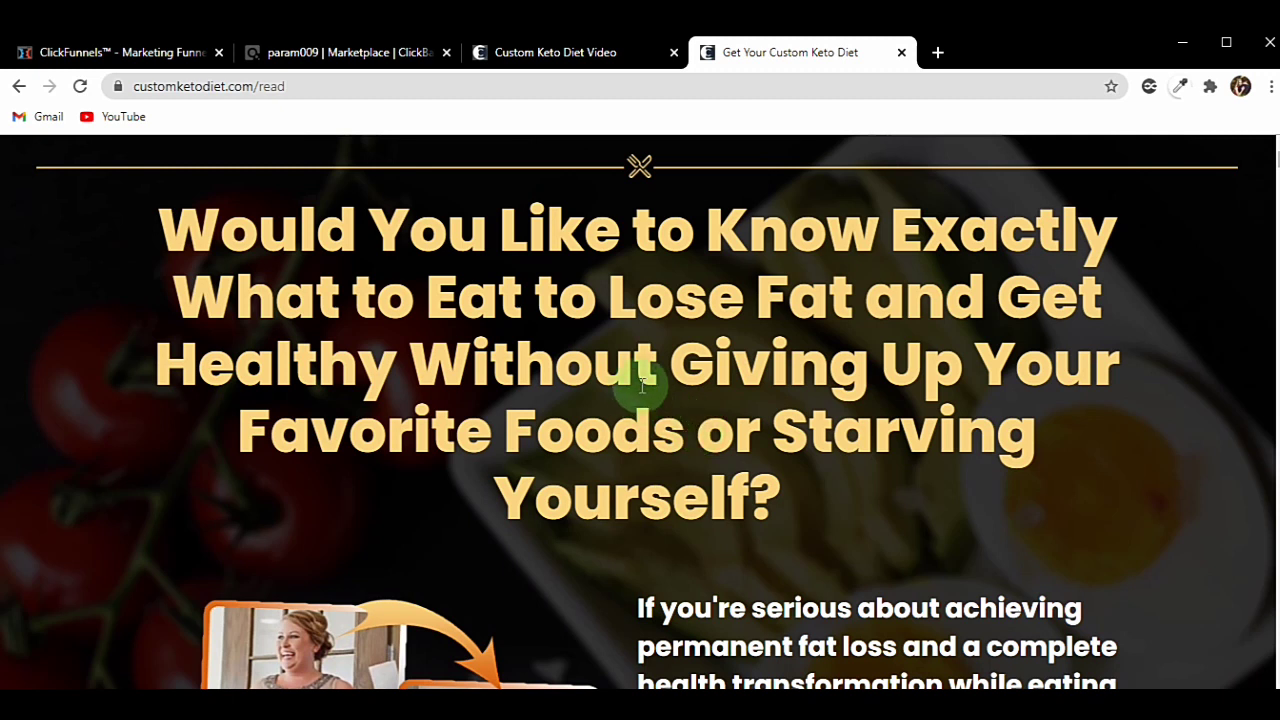
# Switch to ClickFunnels and start a new funnel with the Classic Funnel Builder.
pyautogui.click(70, 52)
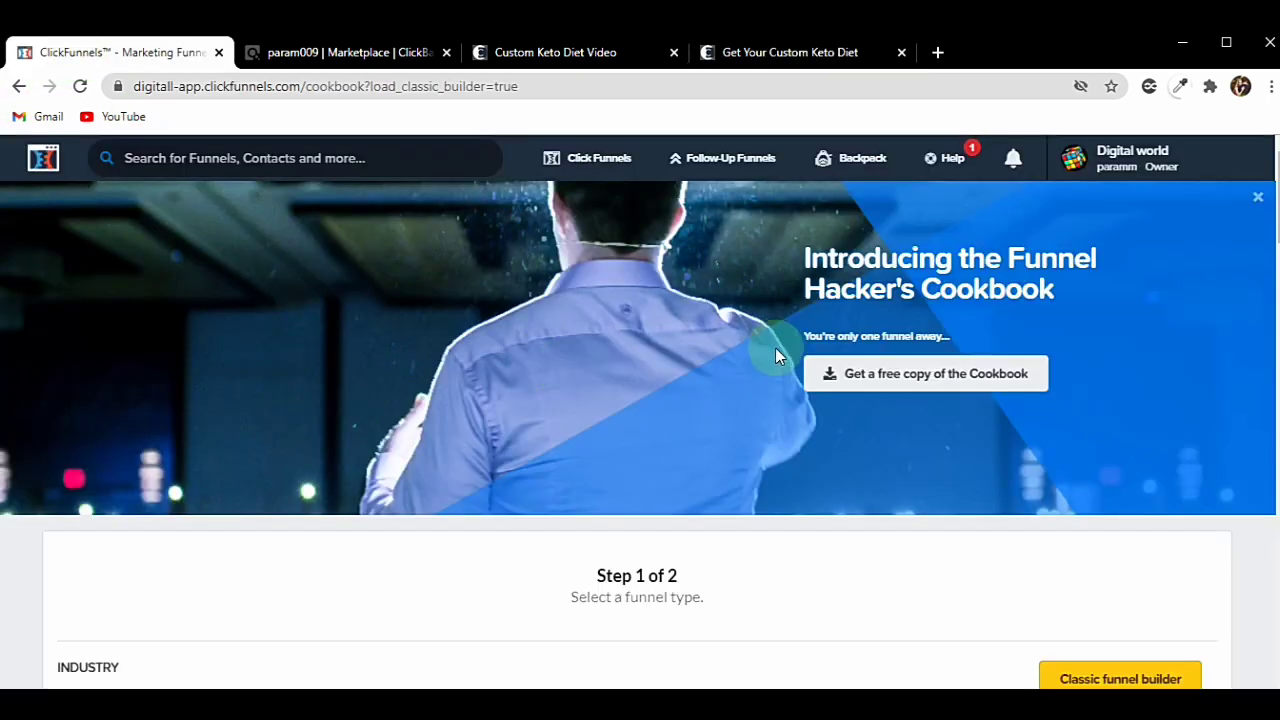
pyautogui.moveTo(603, 172)
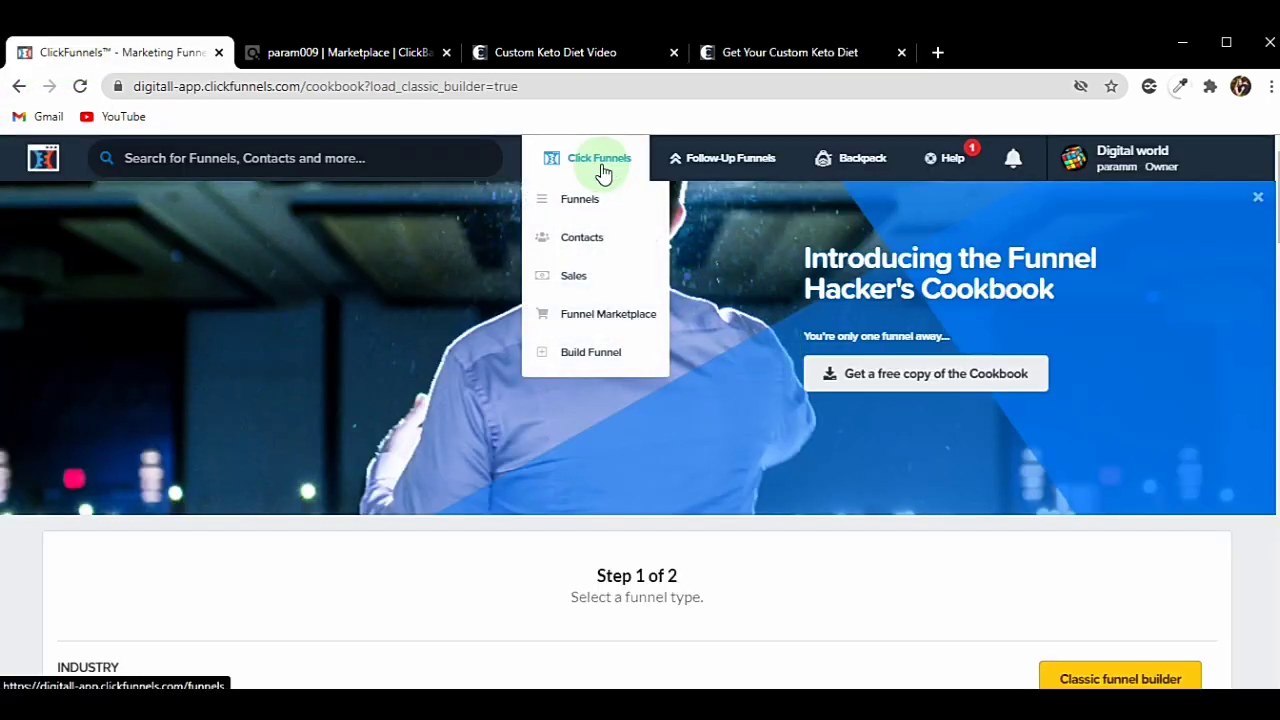
pyautogui.click(642, 354)
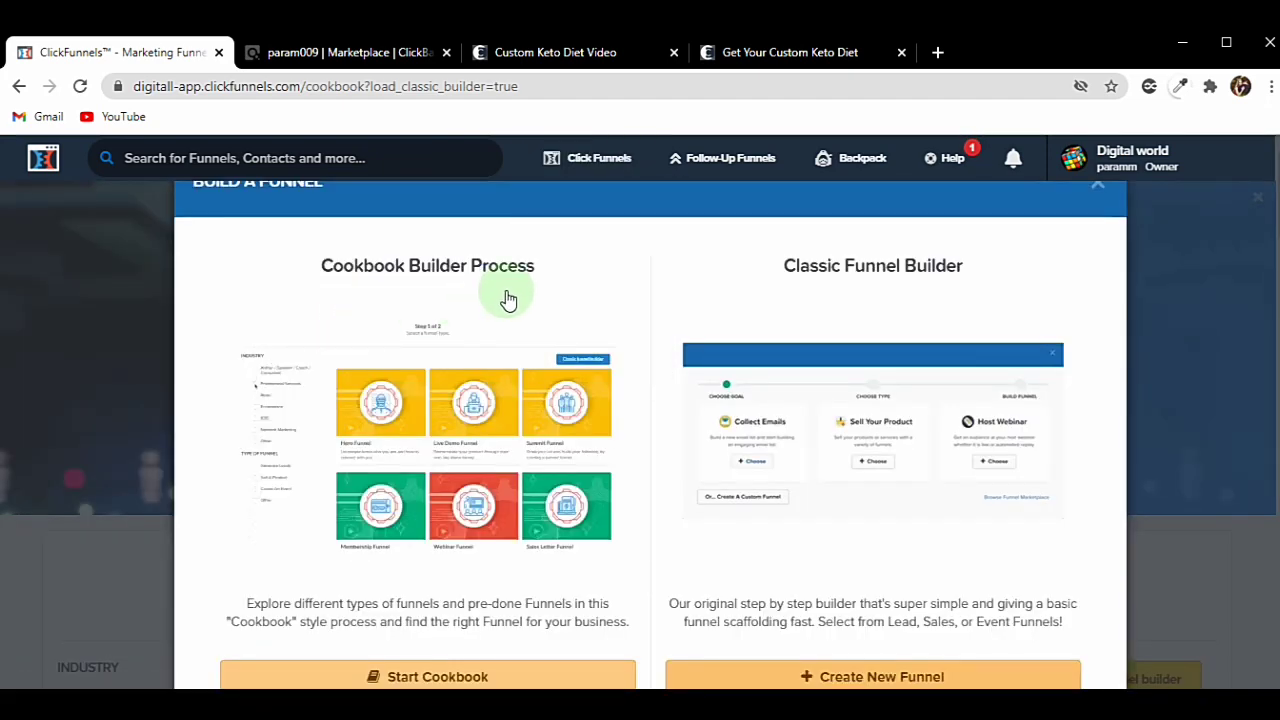
pyautogui.scroll(-2, 840, 285)
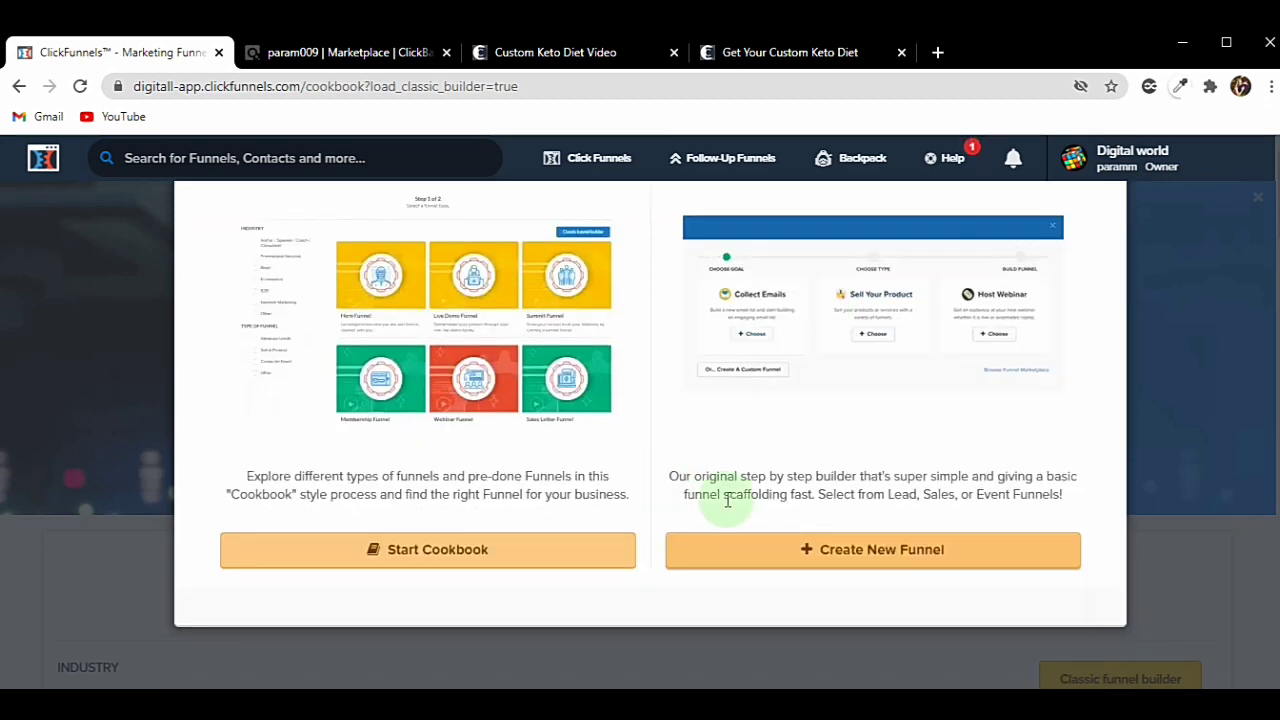
pyautogui.click(851, 560)
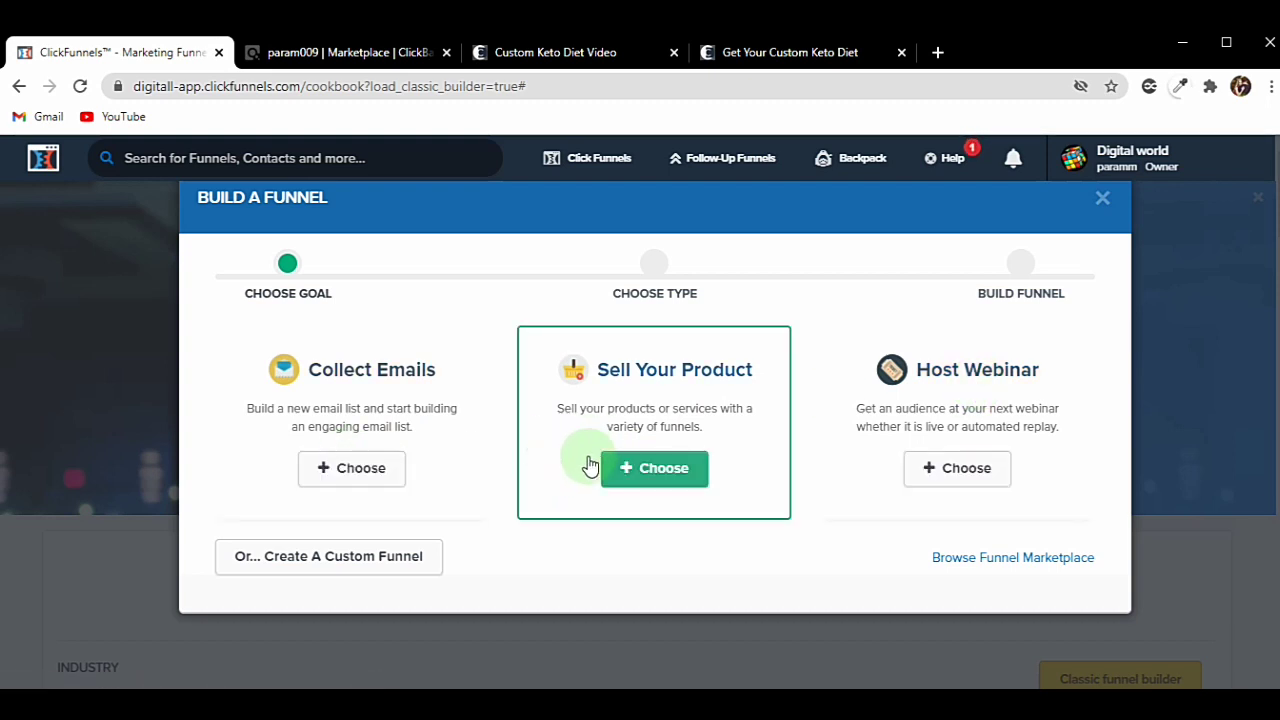
# Choose to create a custom funnel, name it "keto" and build it.
pyautogui.click(397, 560)
pyautogui.click(452, 374)
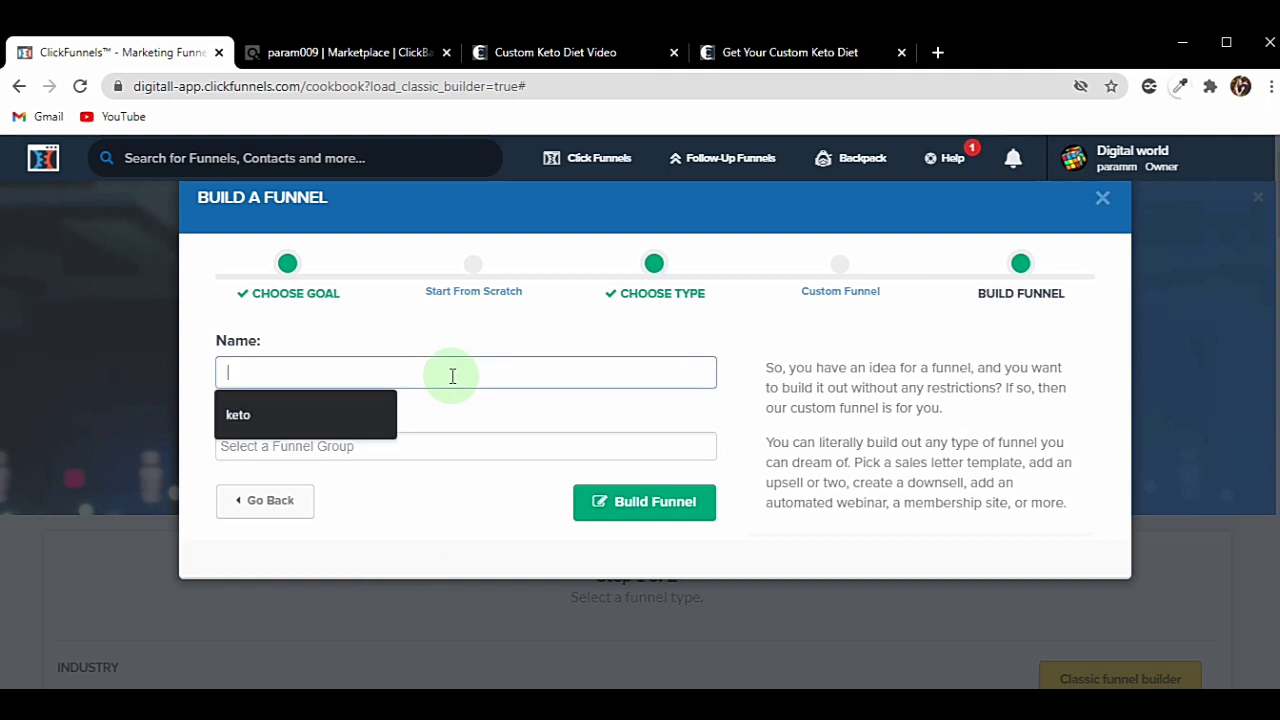
pyautogui.write('keto')
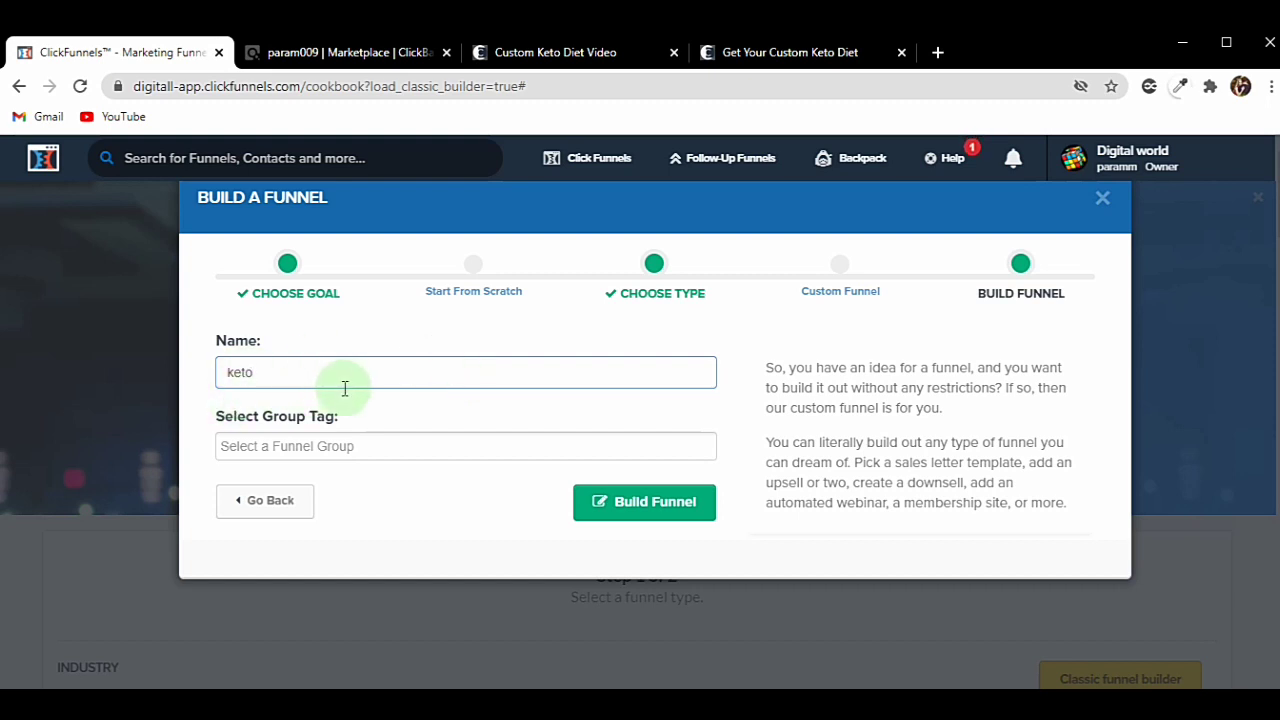
pyautogui.click(651, 516)
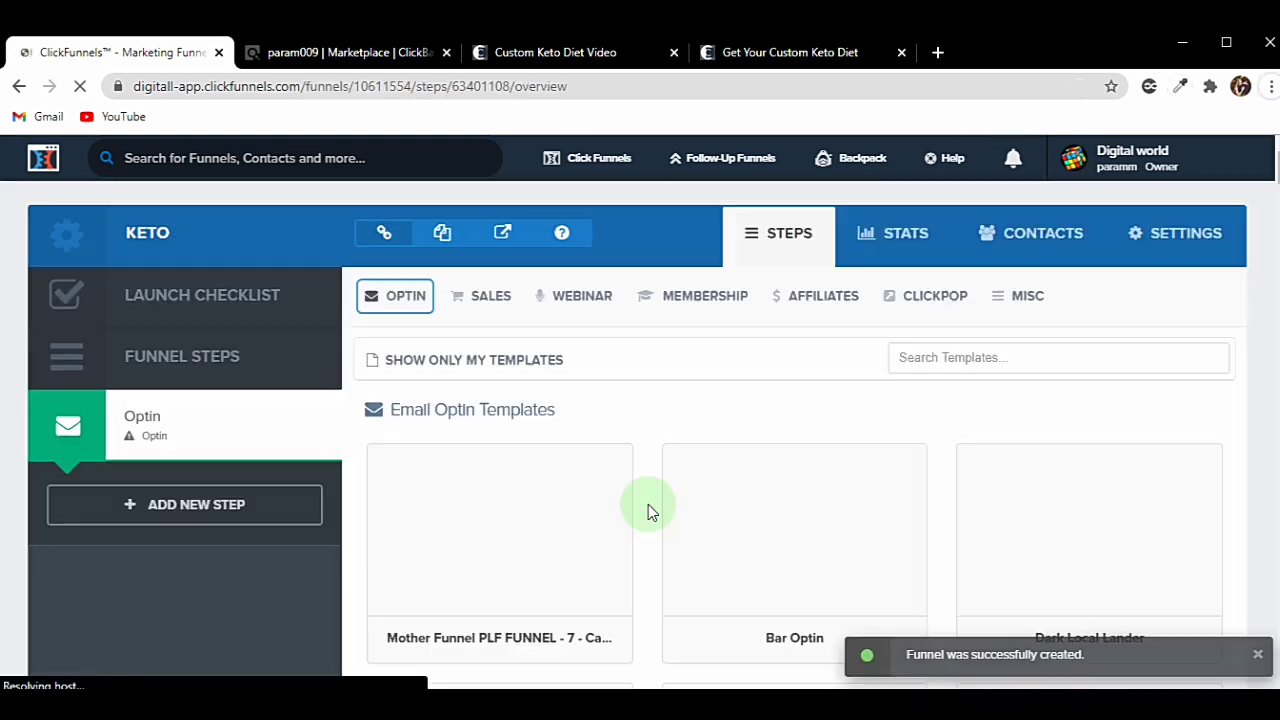
# Browse the email optin templates through to the end of the list for a suitable starting layout.
pyautogui.moveTo(504, 477)
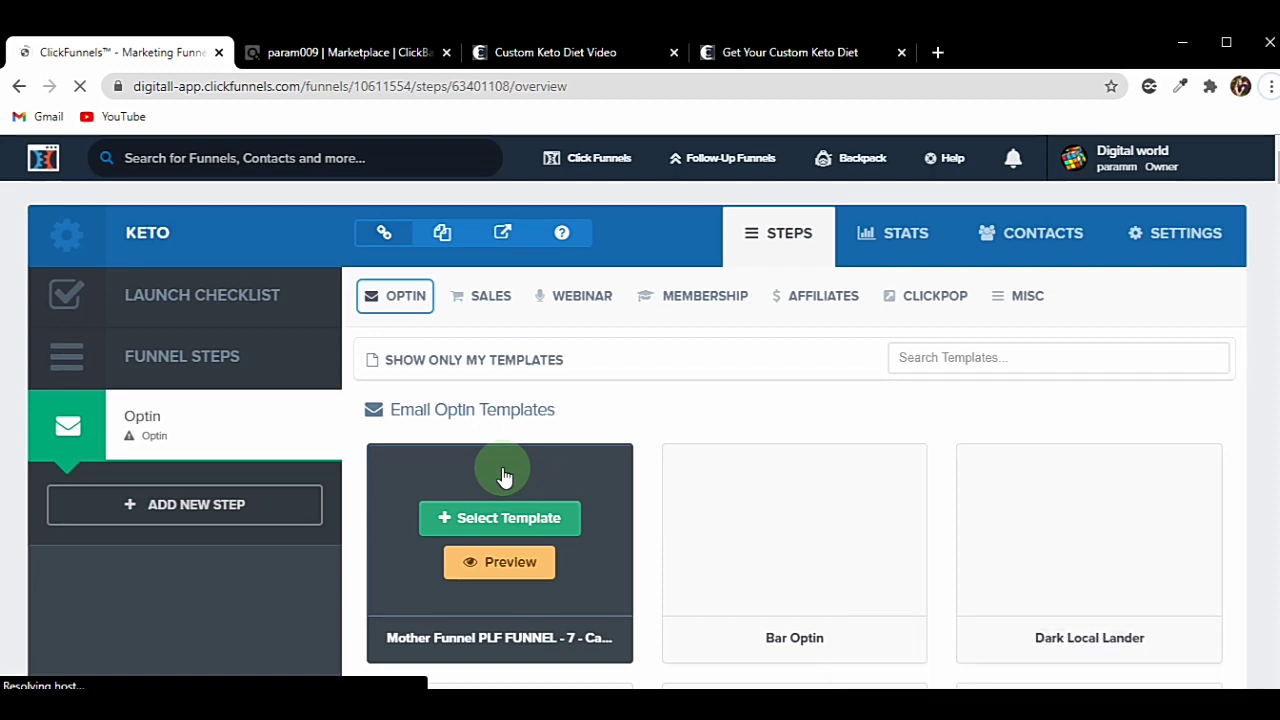
pyautogui.scroll(-3, 504, 477)
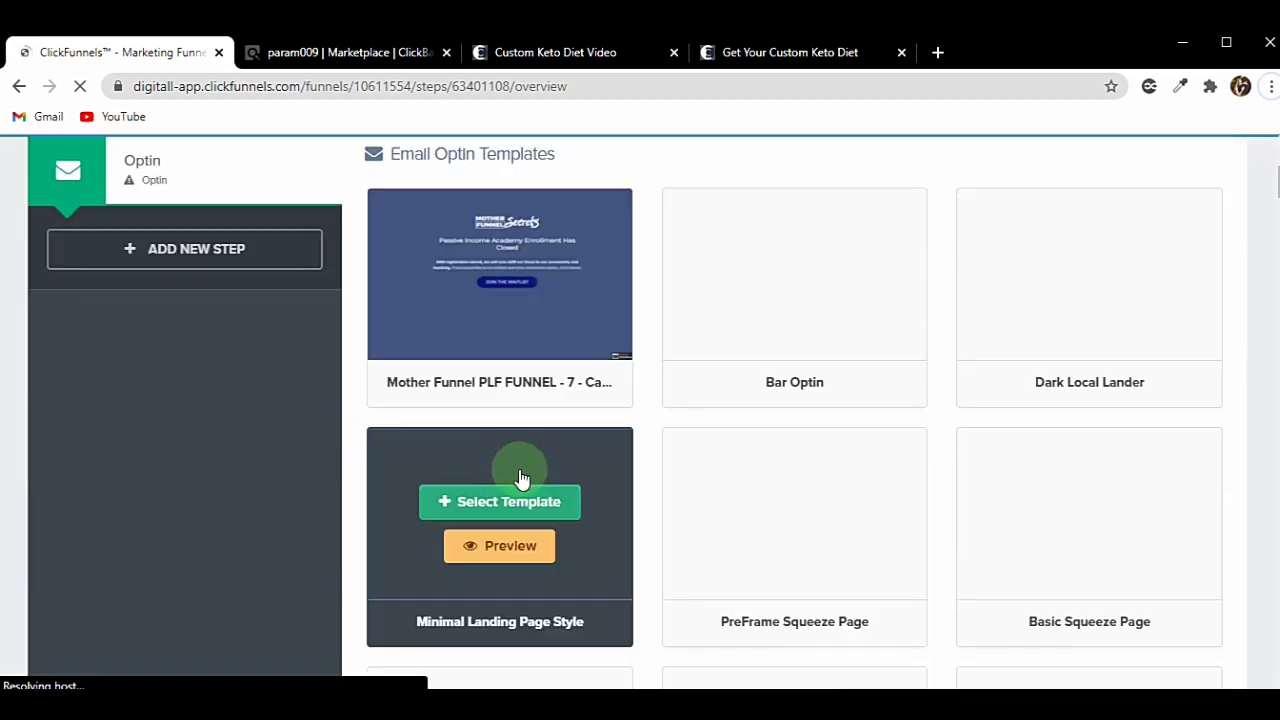
pyautogui.scroll(3, 515, 476)
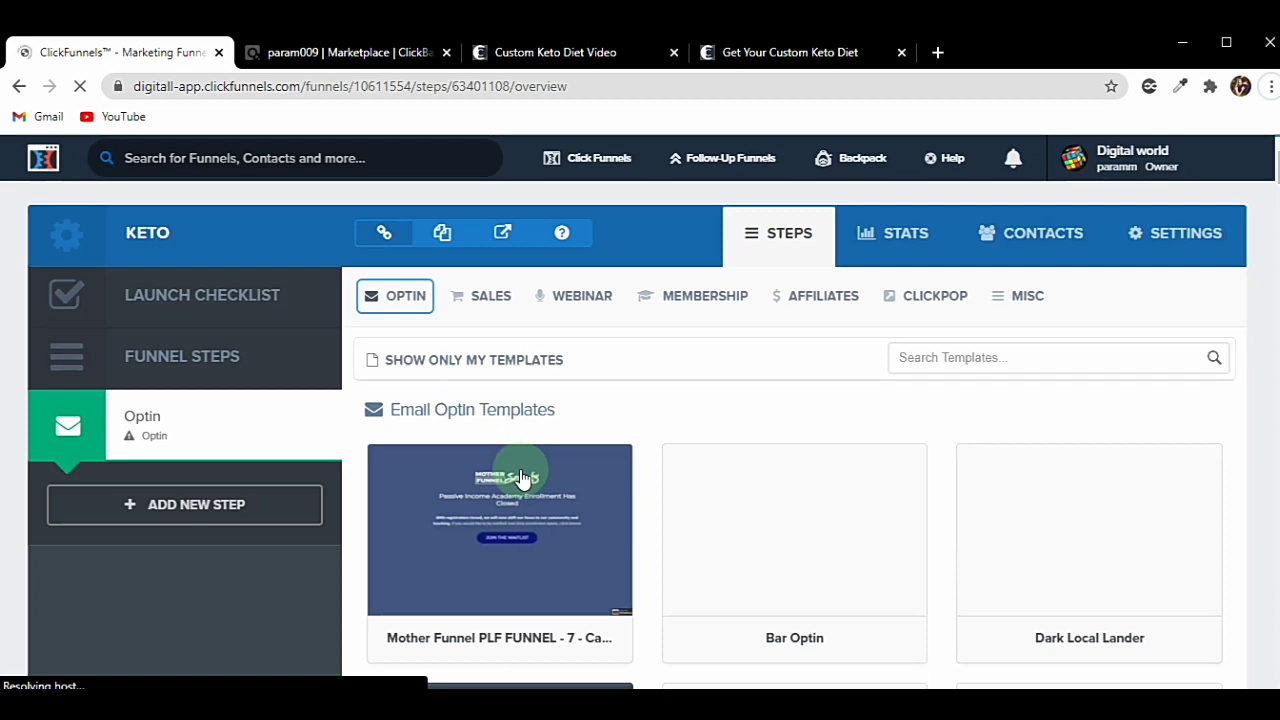
pyautogui.scroll(-1, 518, 478)
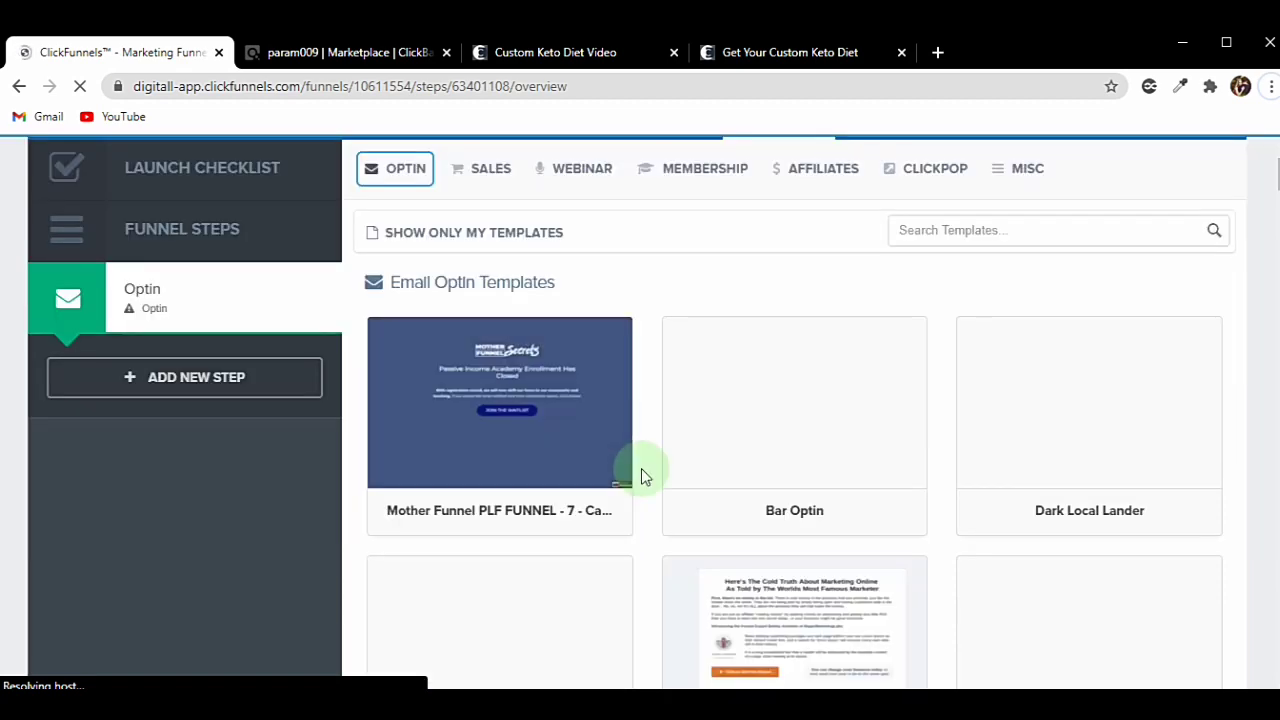
pyautogui.scroll(-1, 645, 469)
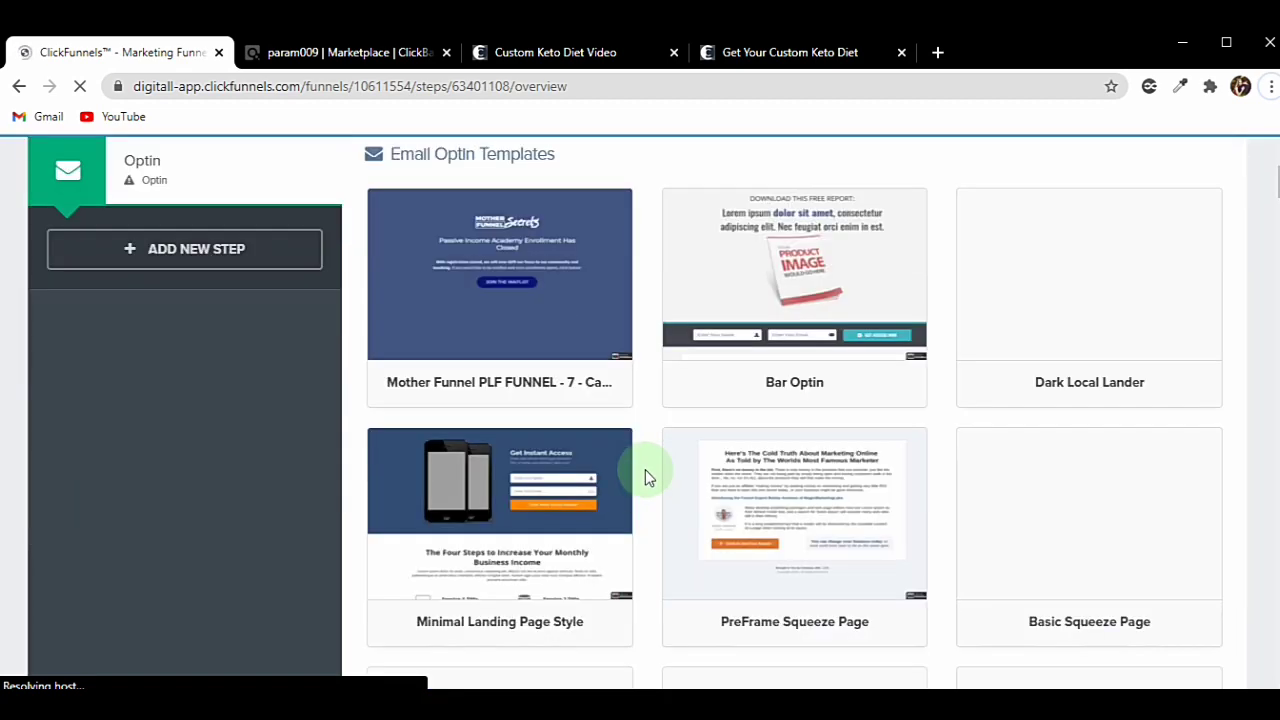
pyautogui.scroll(-3, 642, 472)
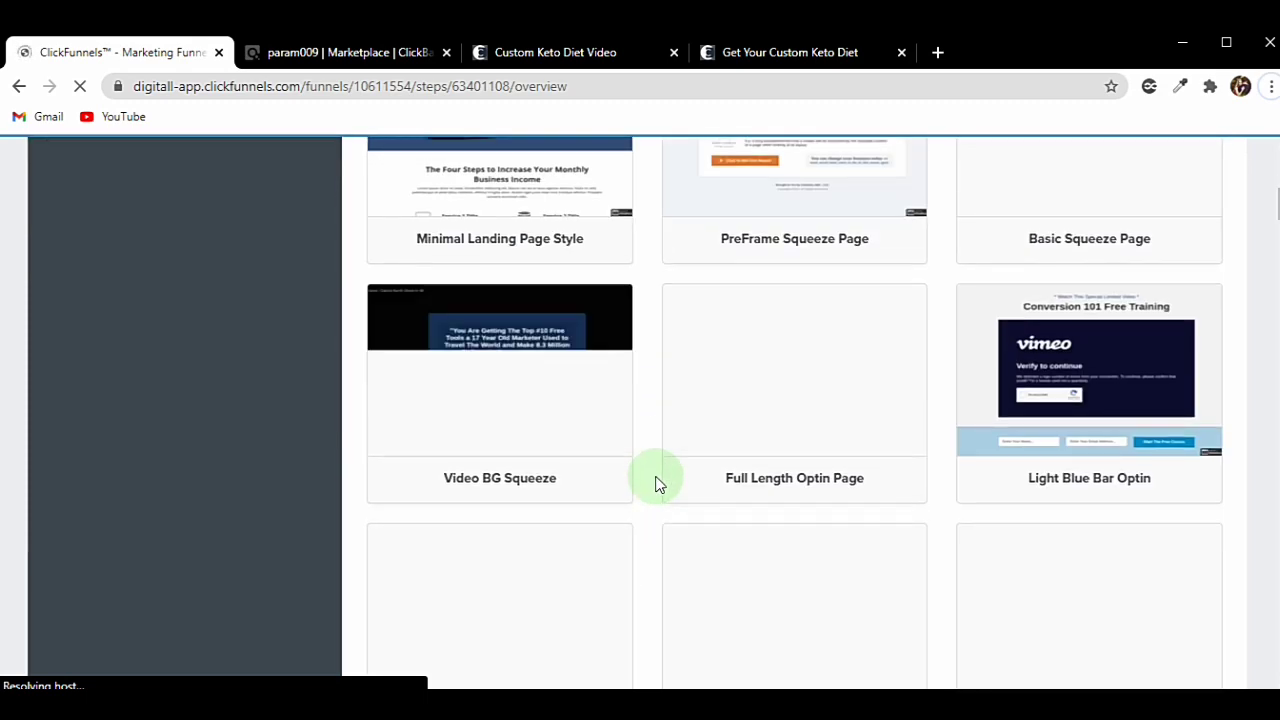
pyautogui.scroll(-3, 655, 486)
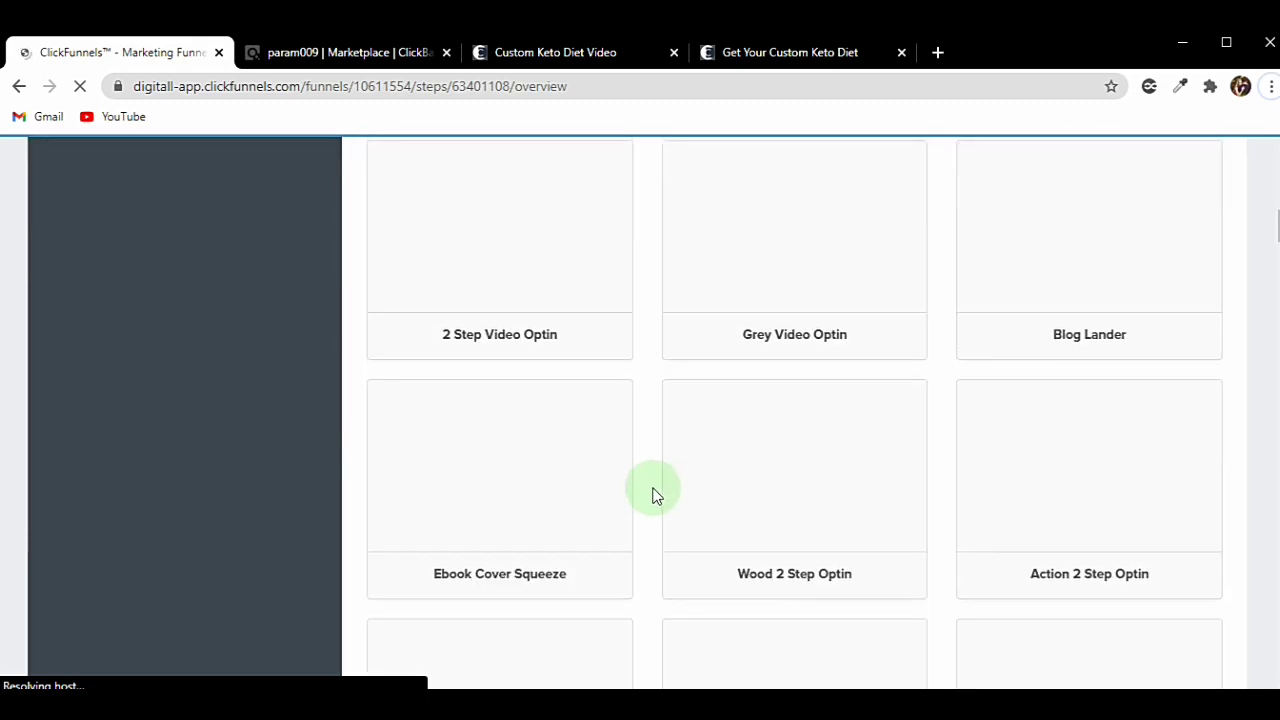
pyautogui.scroll(-7, 650, 495)
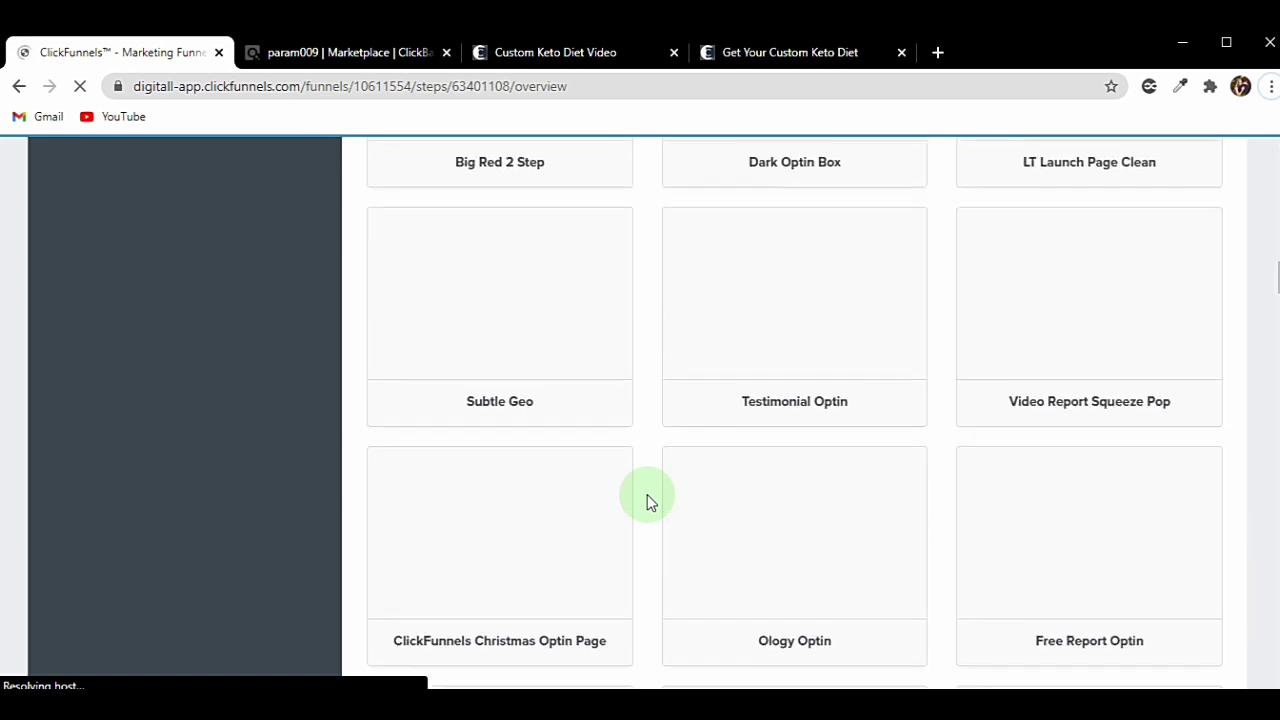
pyautogui.scroll(-7, 650, 495)
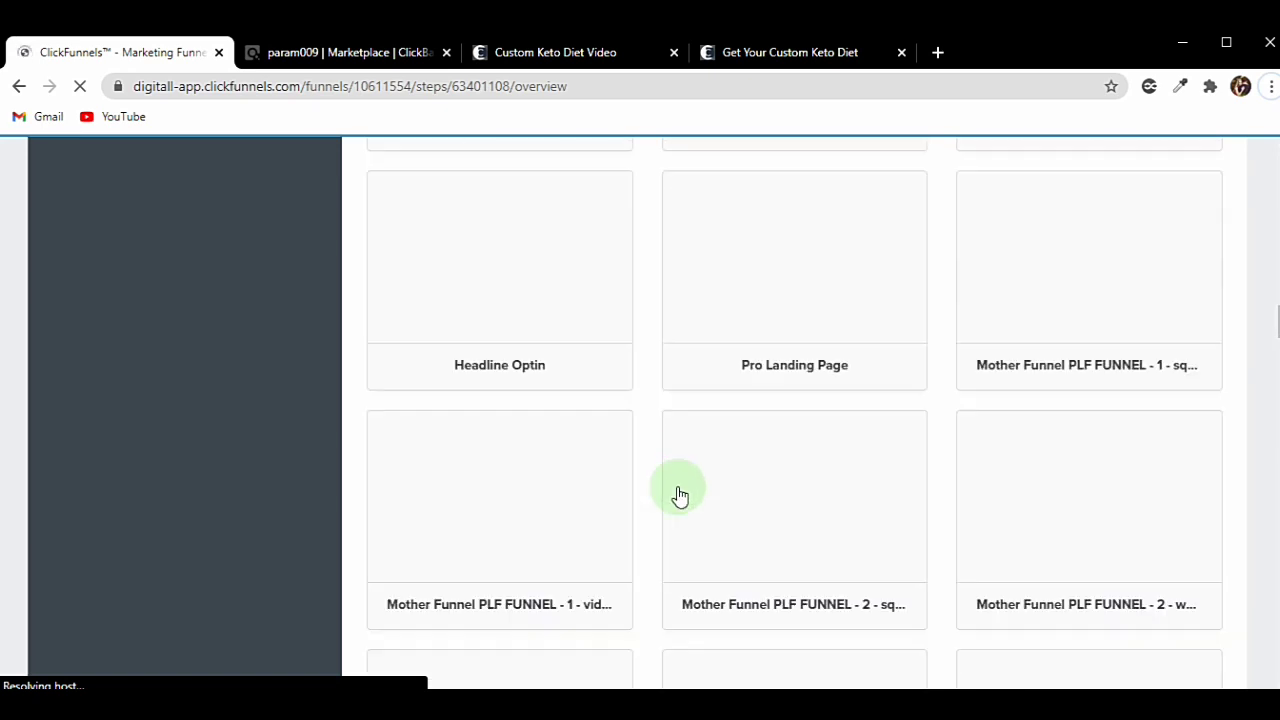
pyautogui.scroll(-13, 679, 495)
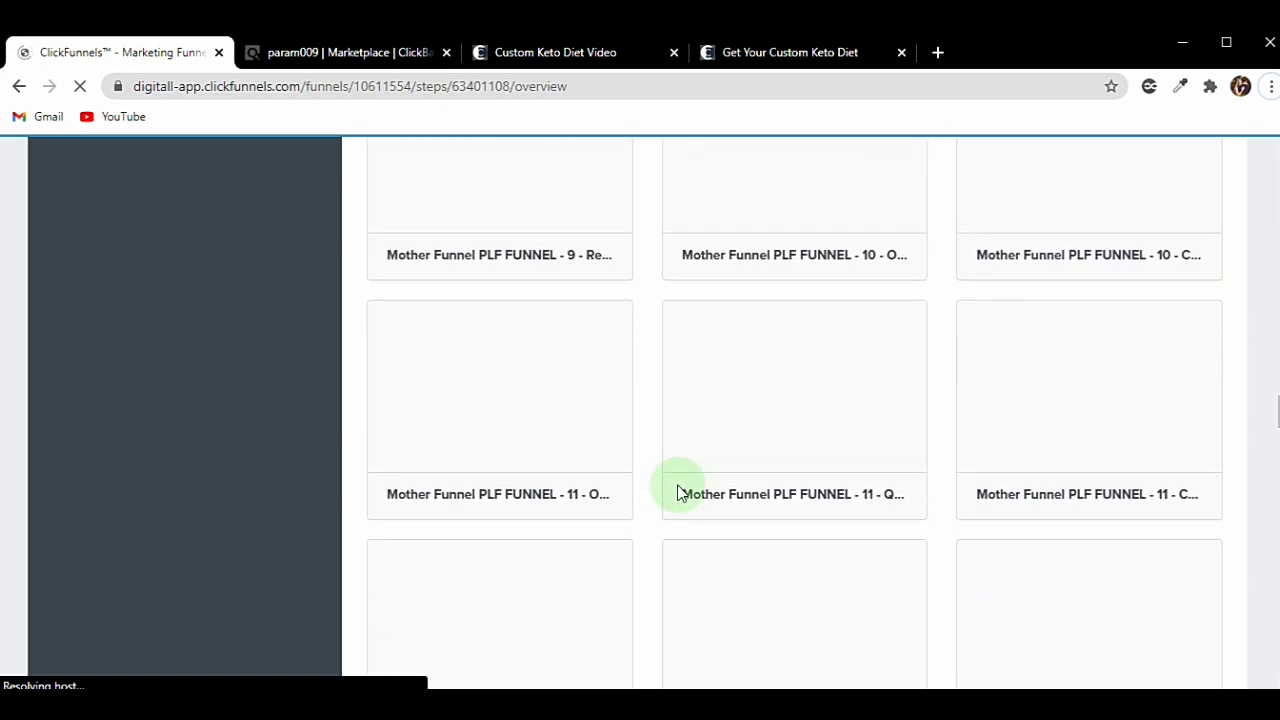
pyautogui.scroll(-15, 679, 490)
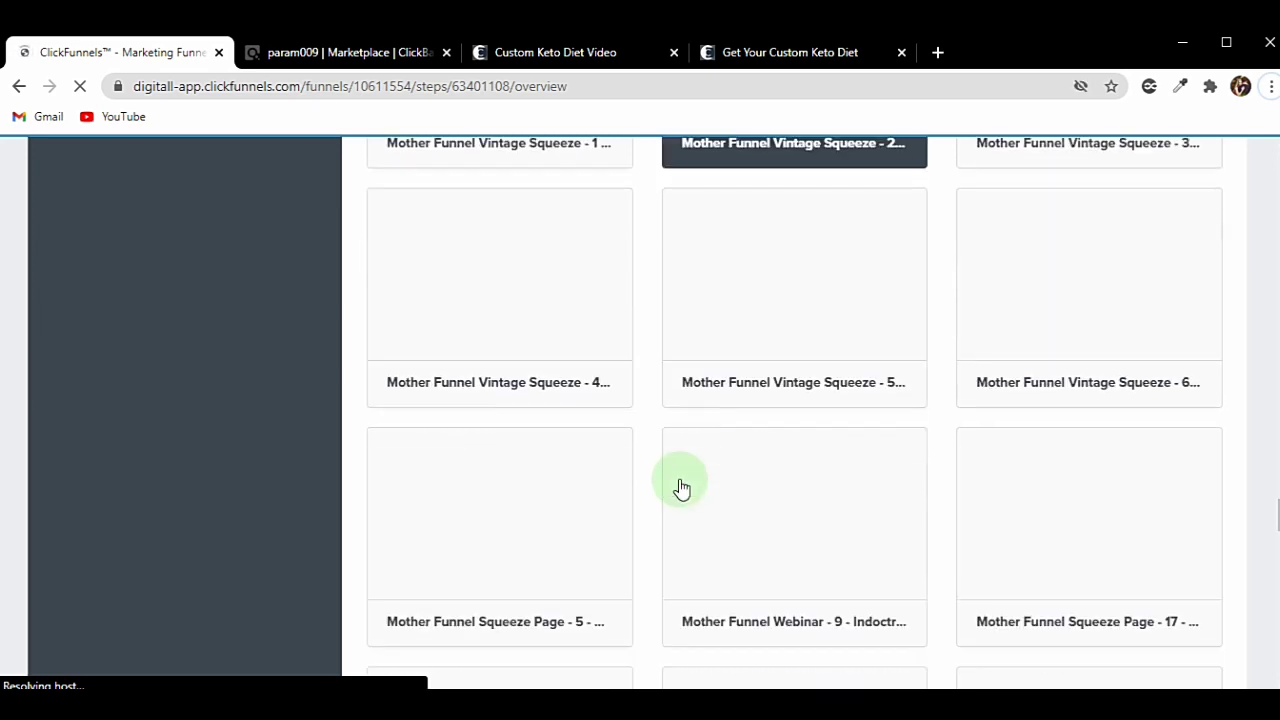
pyautogui.scroll(-3, 679, 490)
pyautogui.scroll(-2, 679, 490)
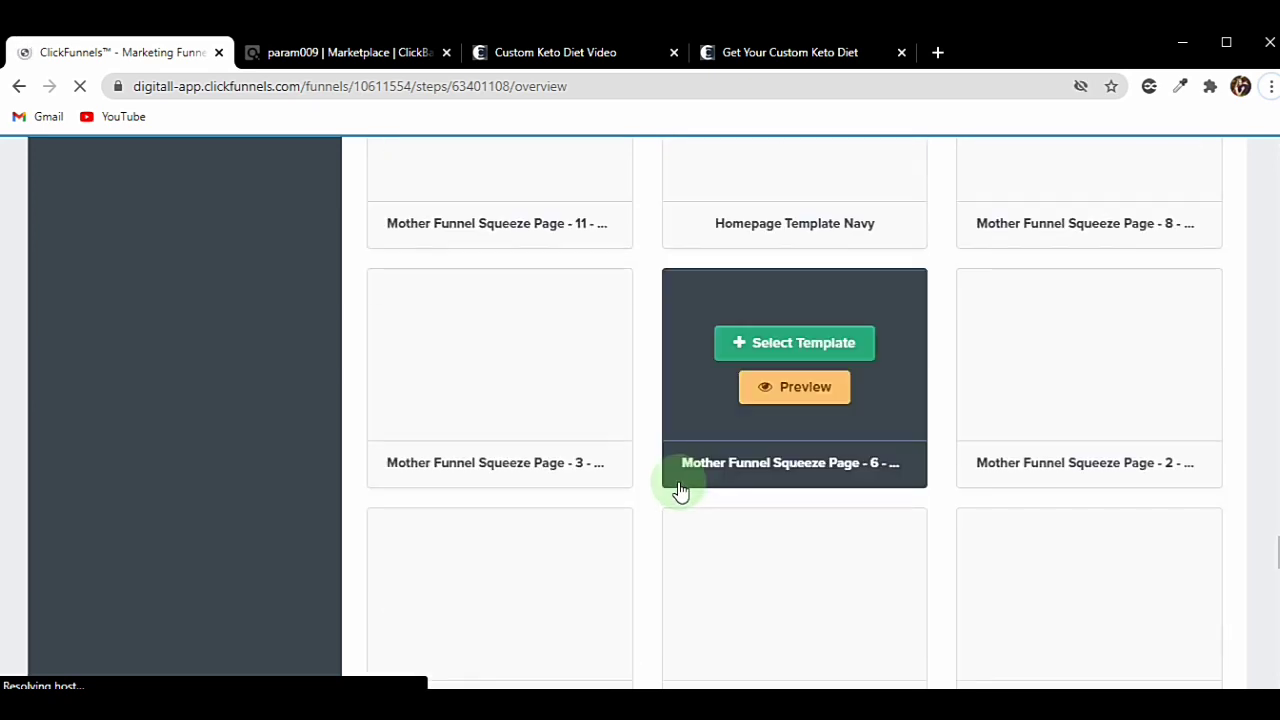
pyautogui.scroll(-2, 679, 493)
pyautogui.scroll(-7, 679, 493)
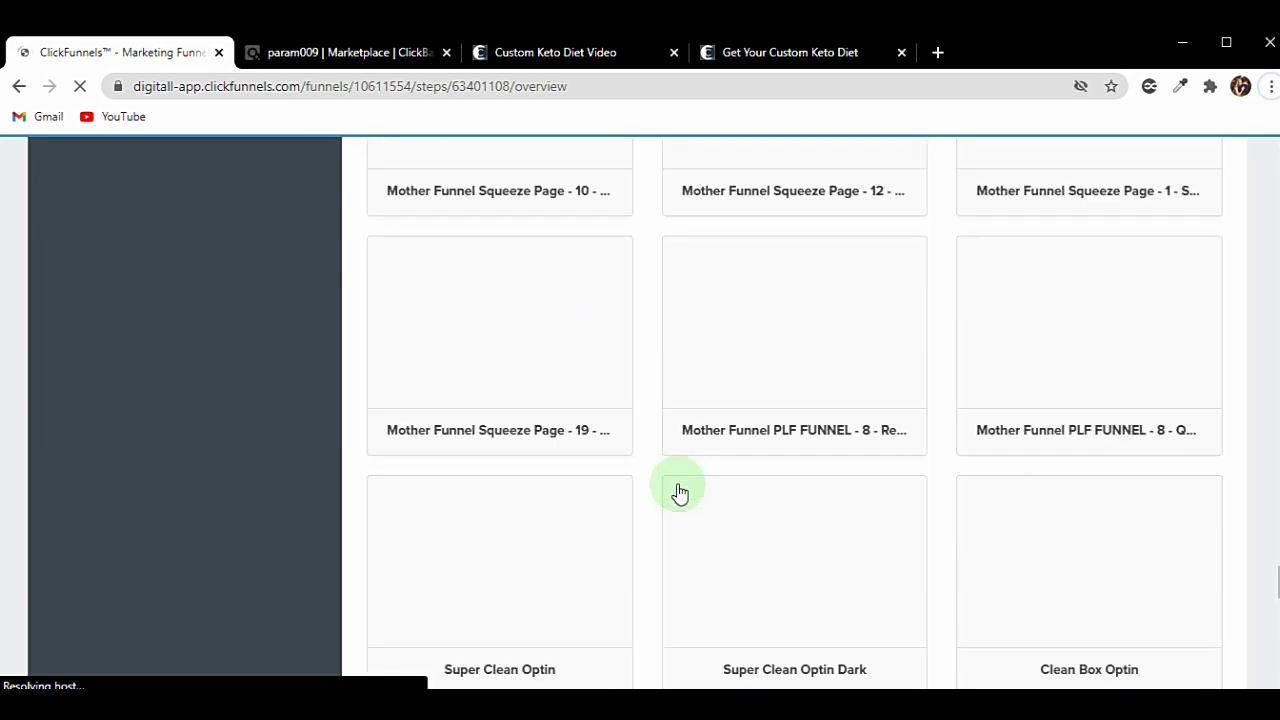
pyautogui.scroll(-6, 675, 500)
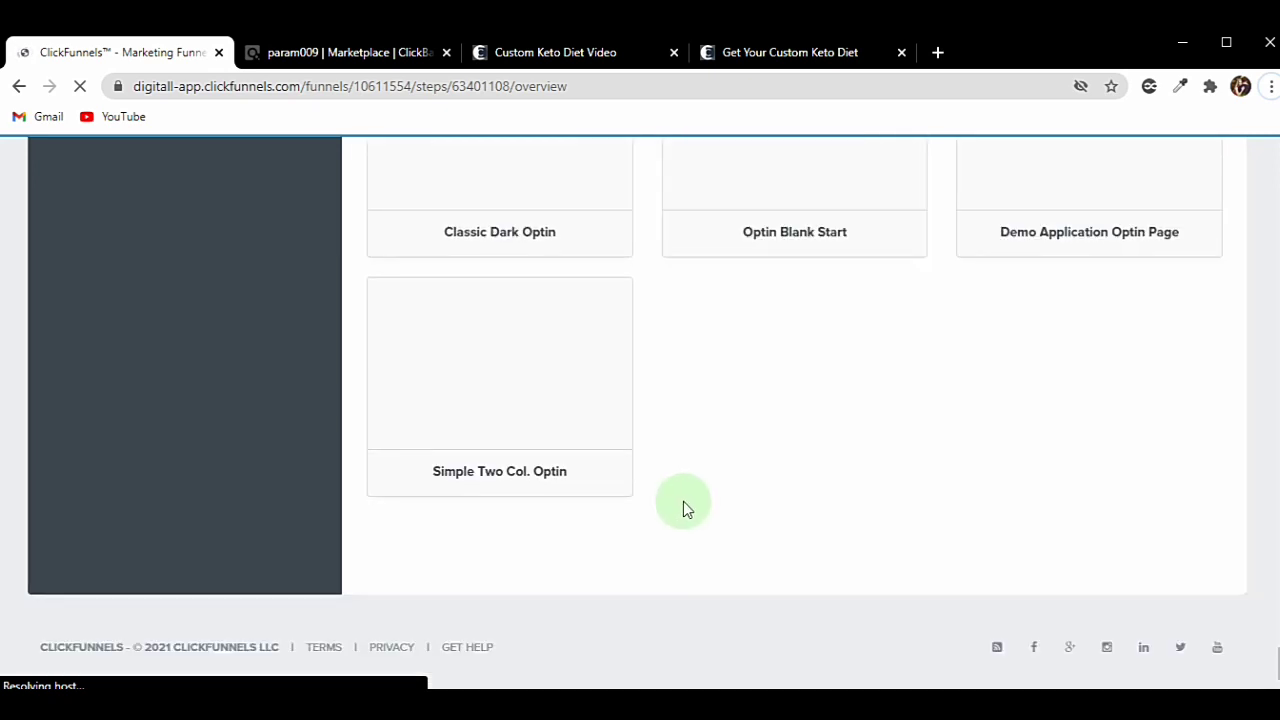
# Apply the "Optin Blank Start" template to the funnel's Optin step.
pyautogui.scroll(2, 684, 502)
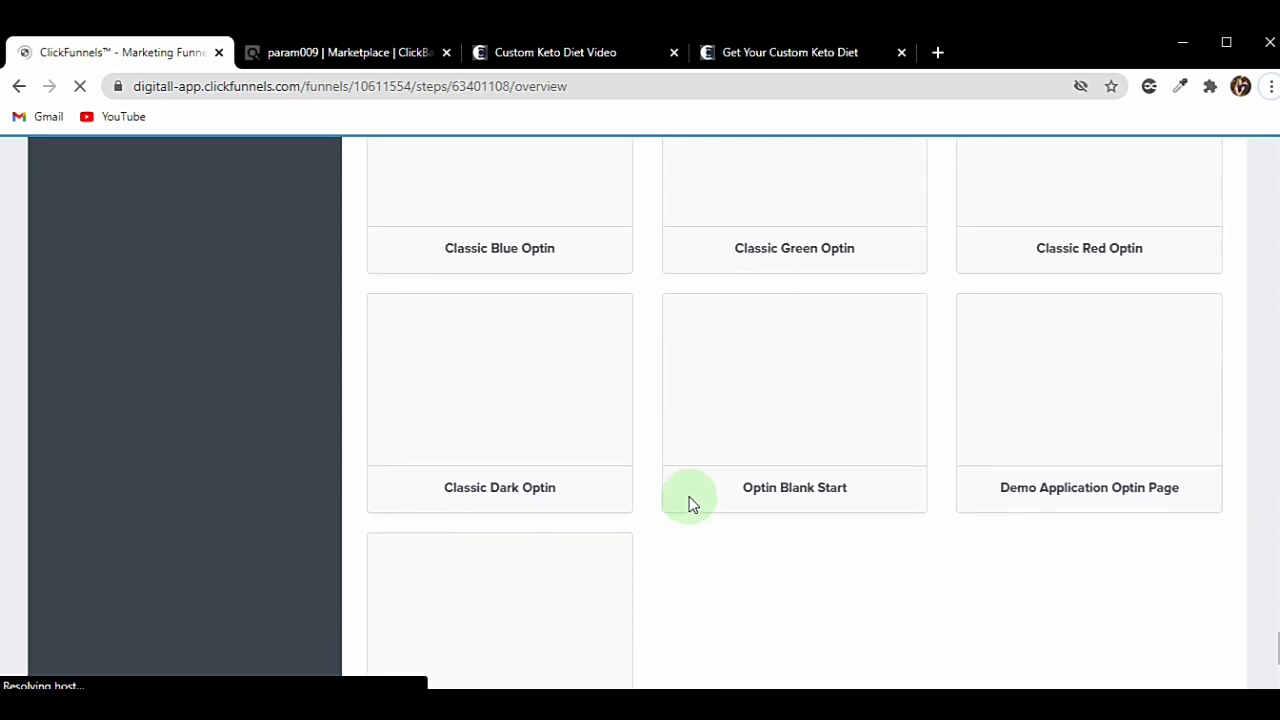
pyautogui.moveTo(831, 417)
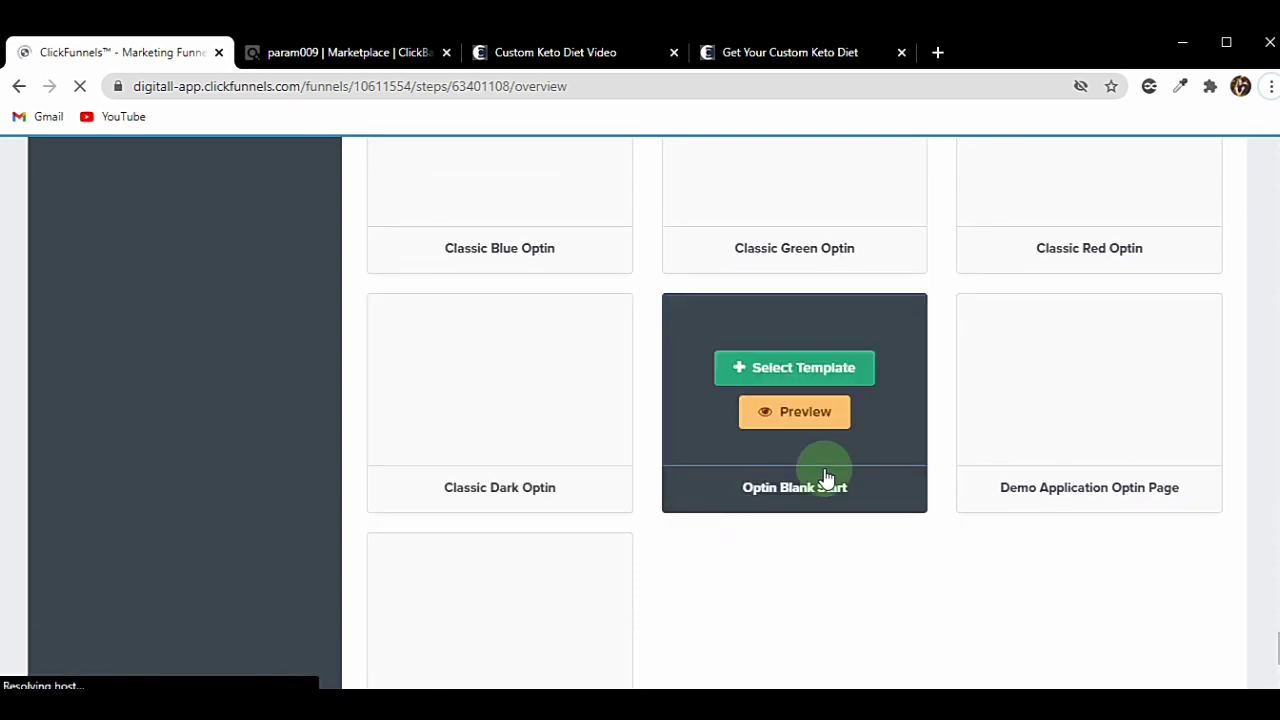
pyautogui.scroll(1, 760, 540)
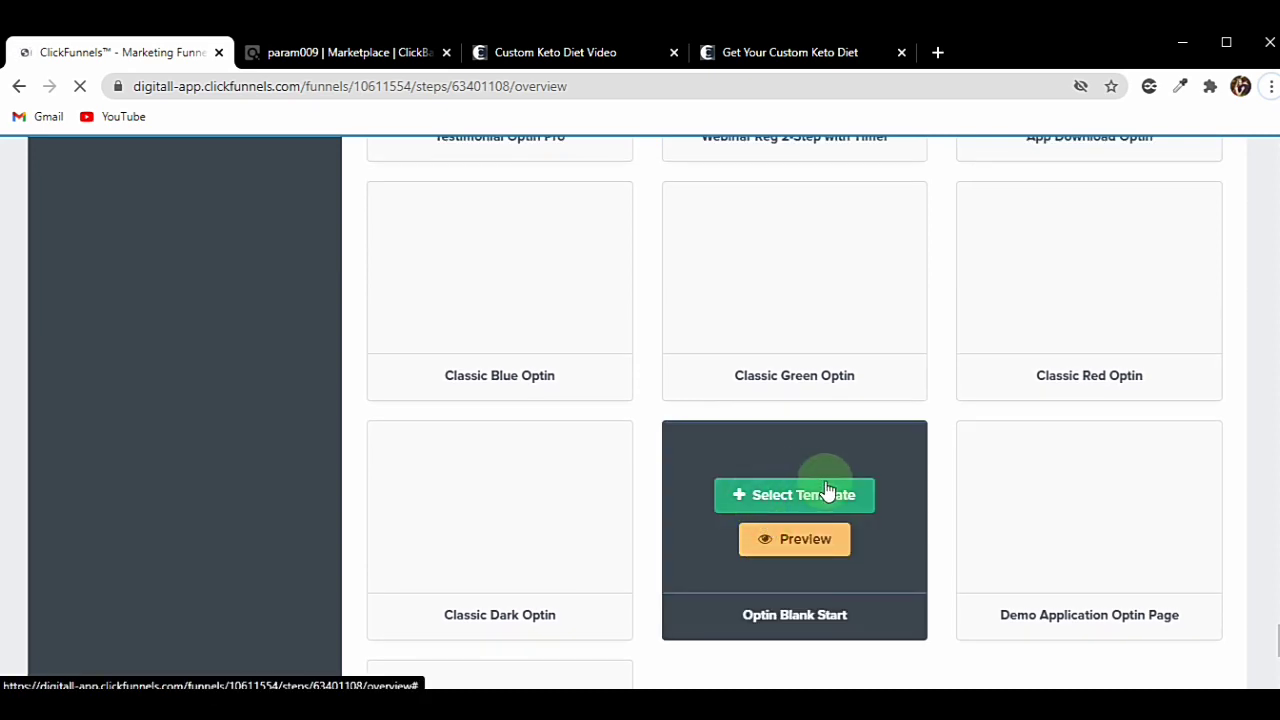
pyautogui.click(829, 497)
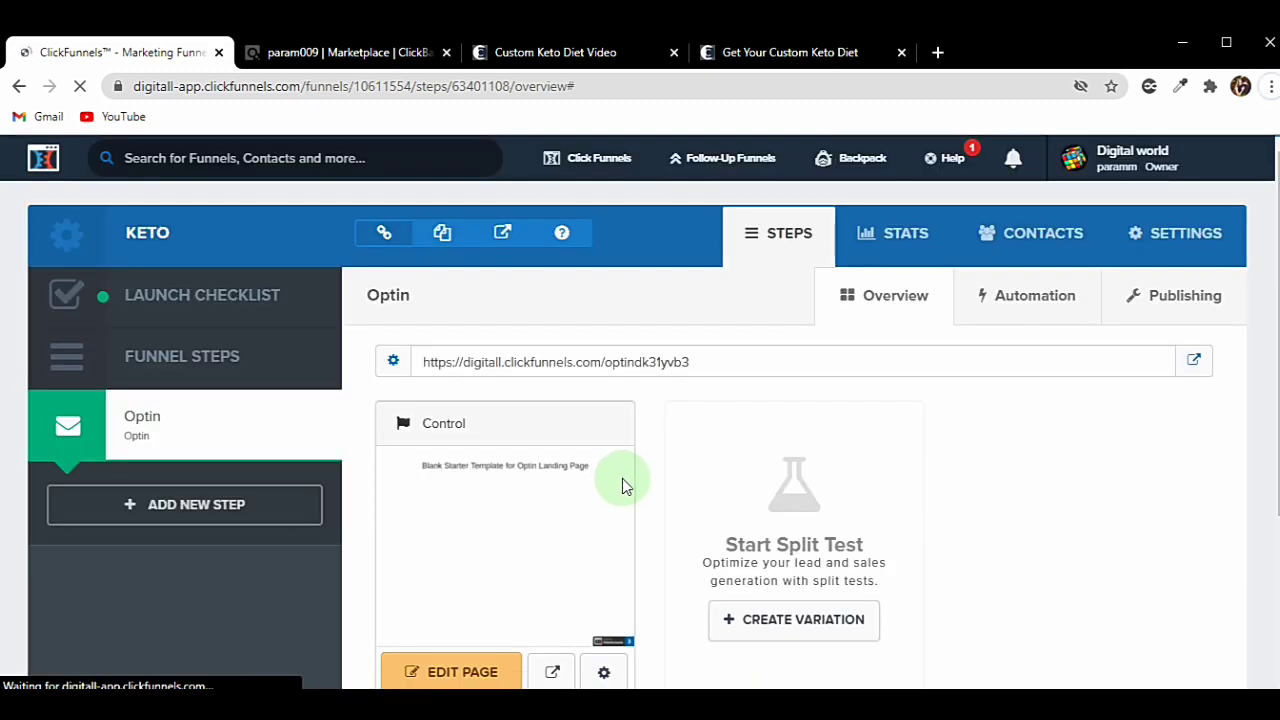
# Open the Optin step's control page for editing in the page editor.
pyautogui.scroll(-3, 622, 478)
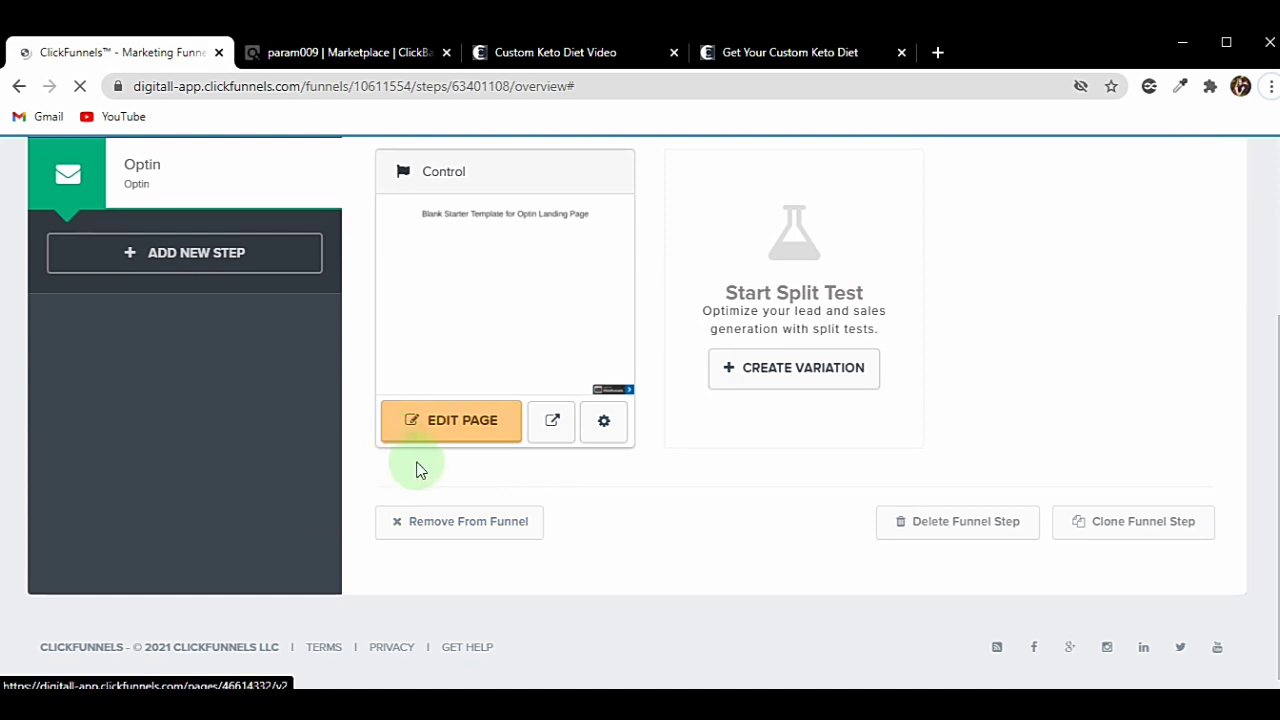
pyautogui.click(463, 420)
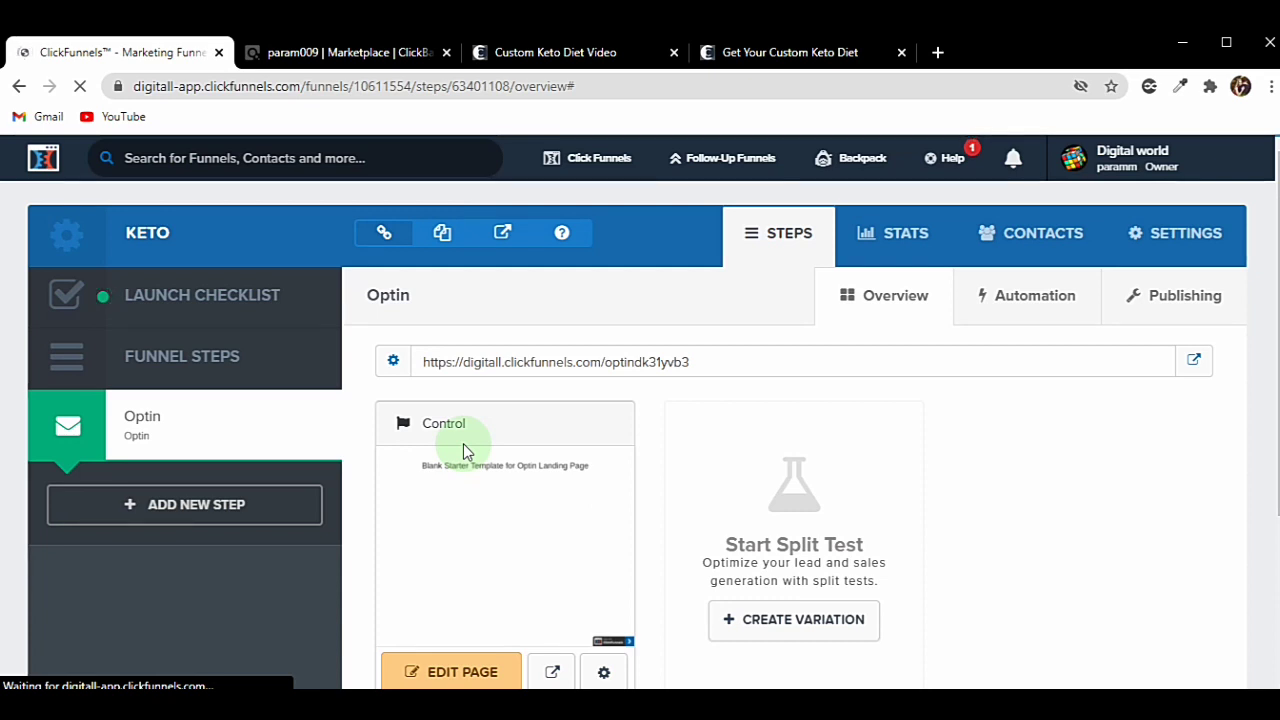
pyautogui.scroll(-1, 515, 447)
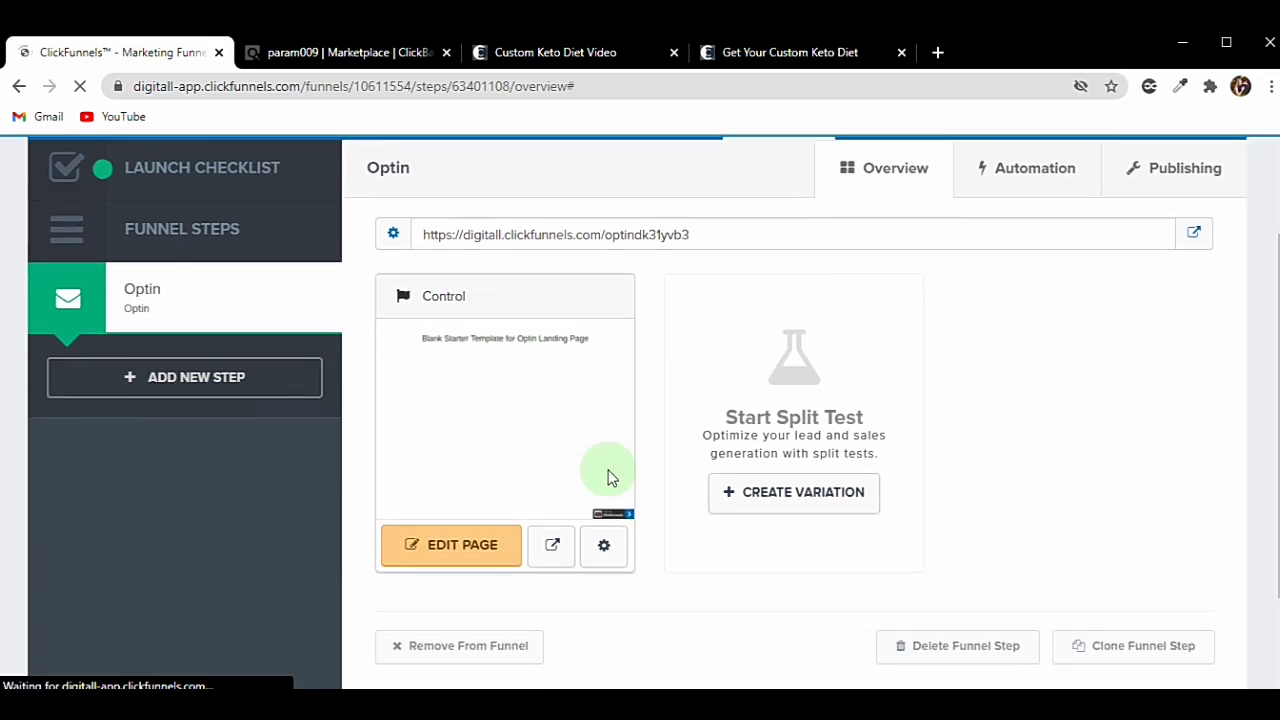
pyautogui.click(484, 552)
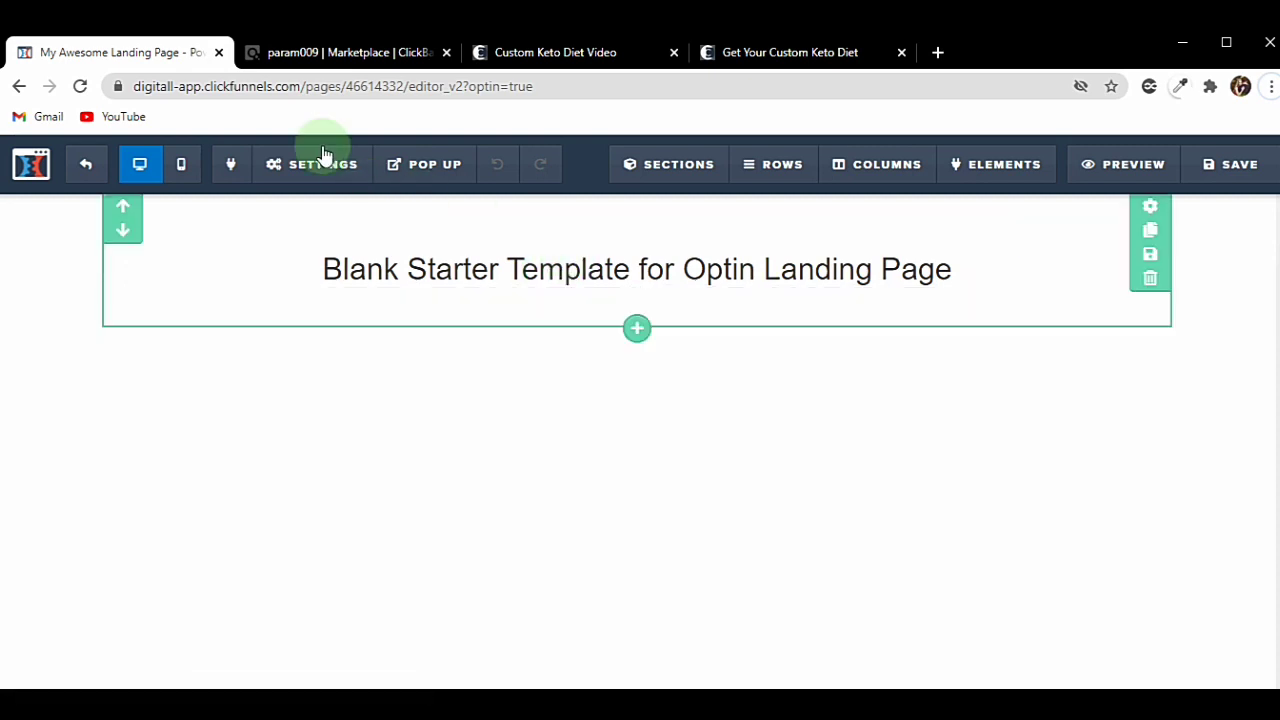
# Look over the Custom Keto Diet video page from its headline to its order button for landing page ideas.
pyautogui.click(542, 52)
pyautogui.scroll(10, 531, 277)
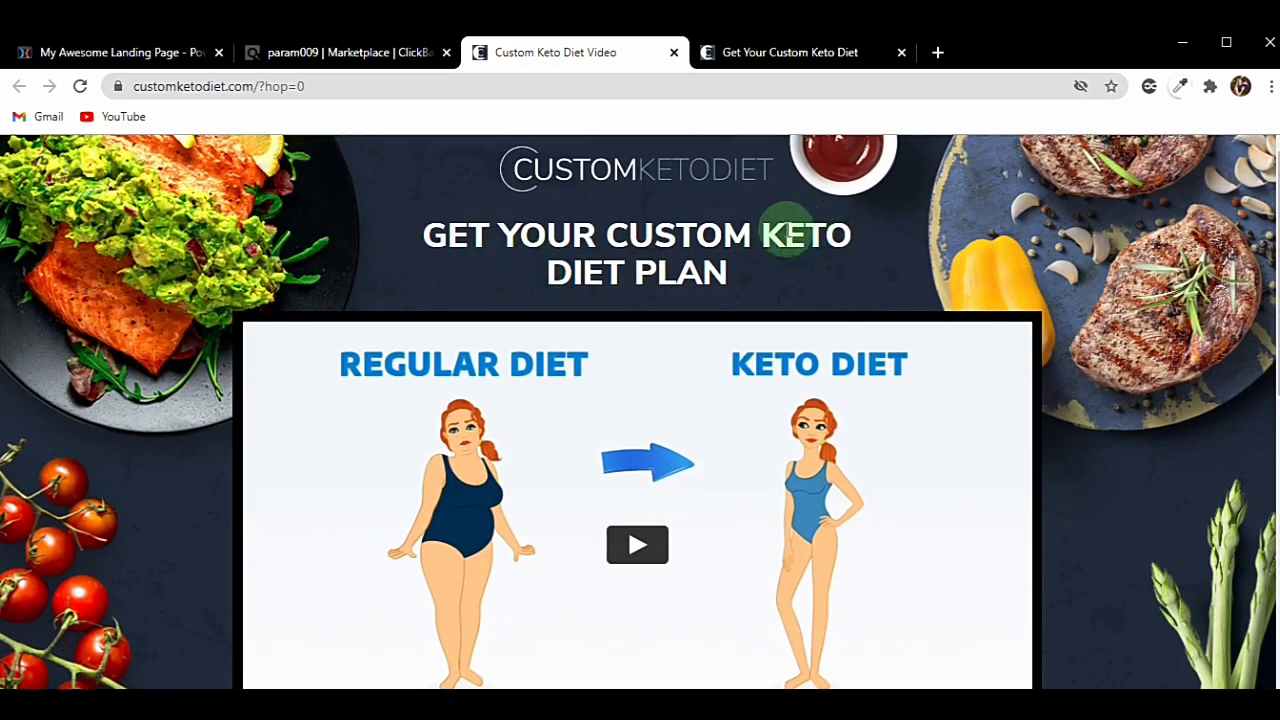
pyautogui.scroll(-3, 737, 251)
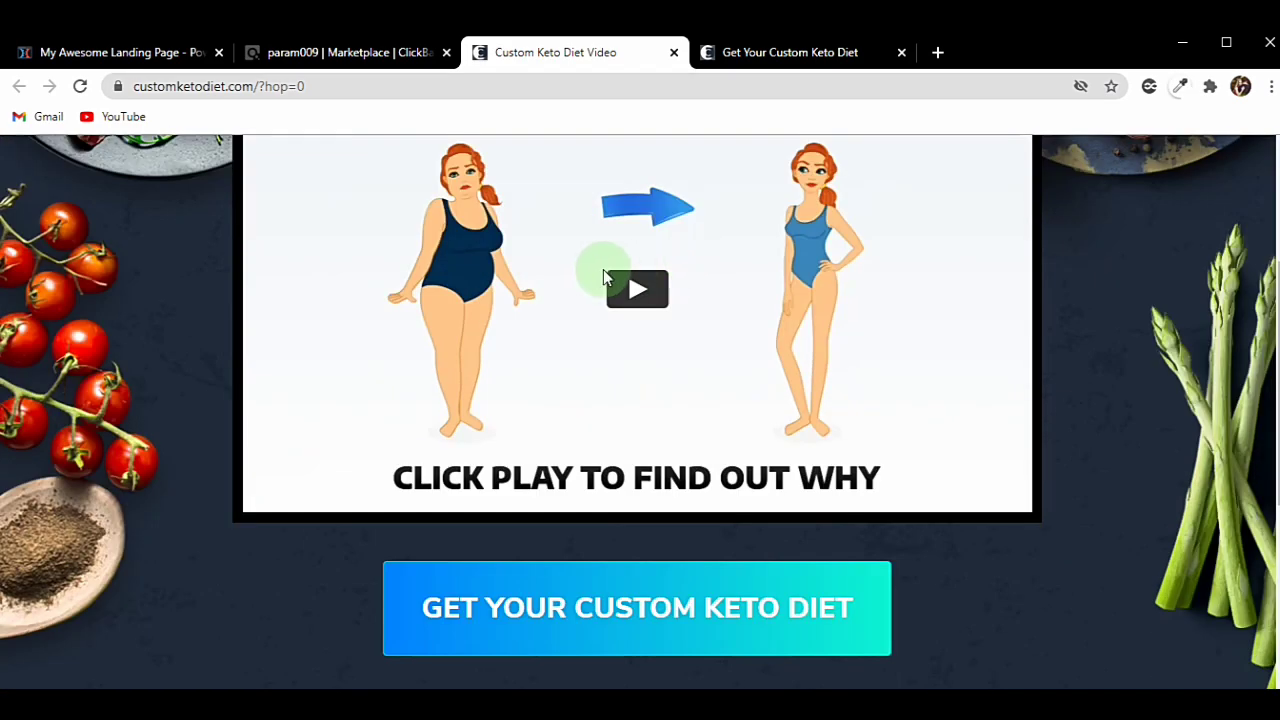
pyautogui.scroll(-1, 600, 275)
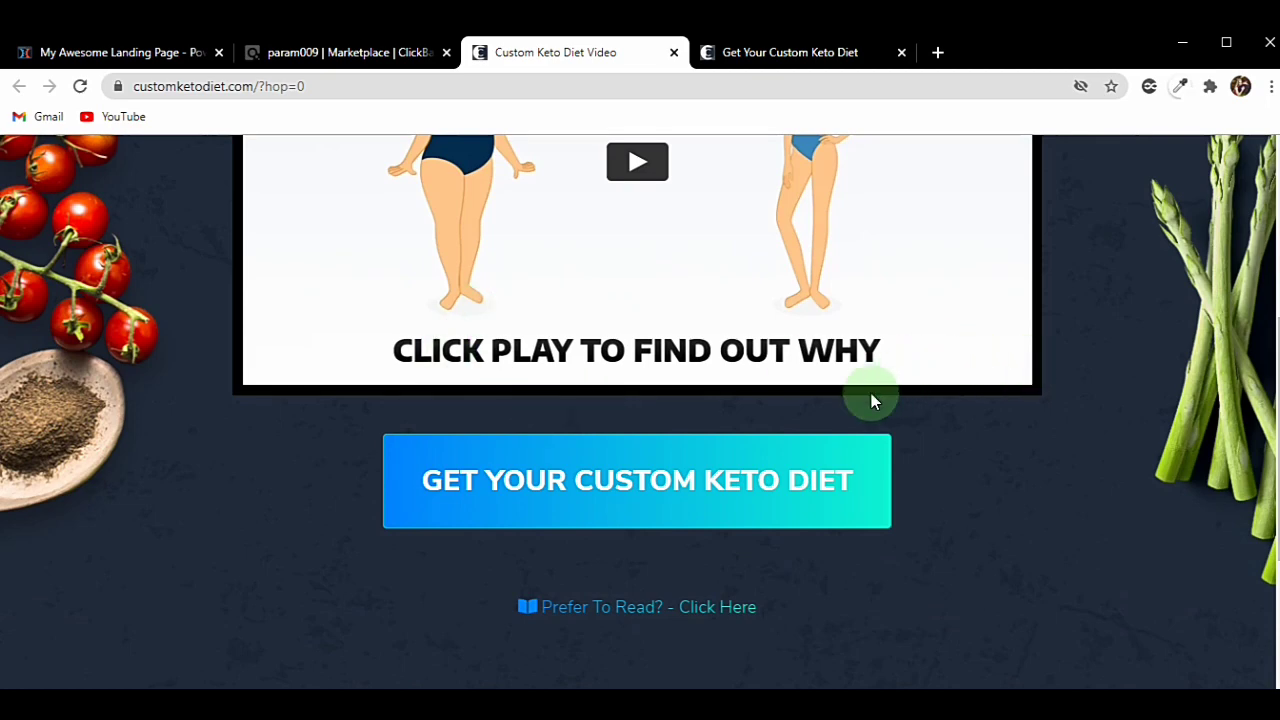
pyautogui.scroll(3, 871, 393)
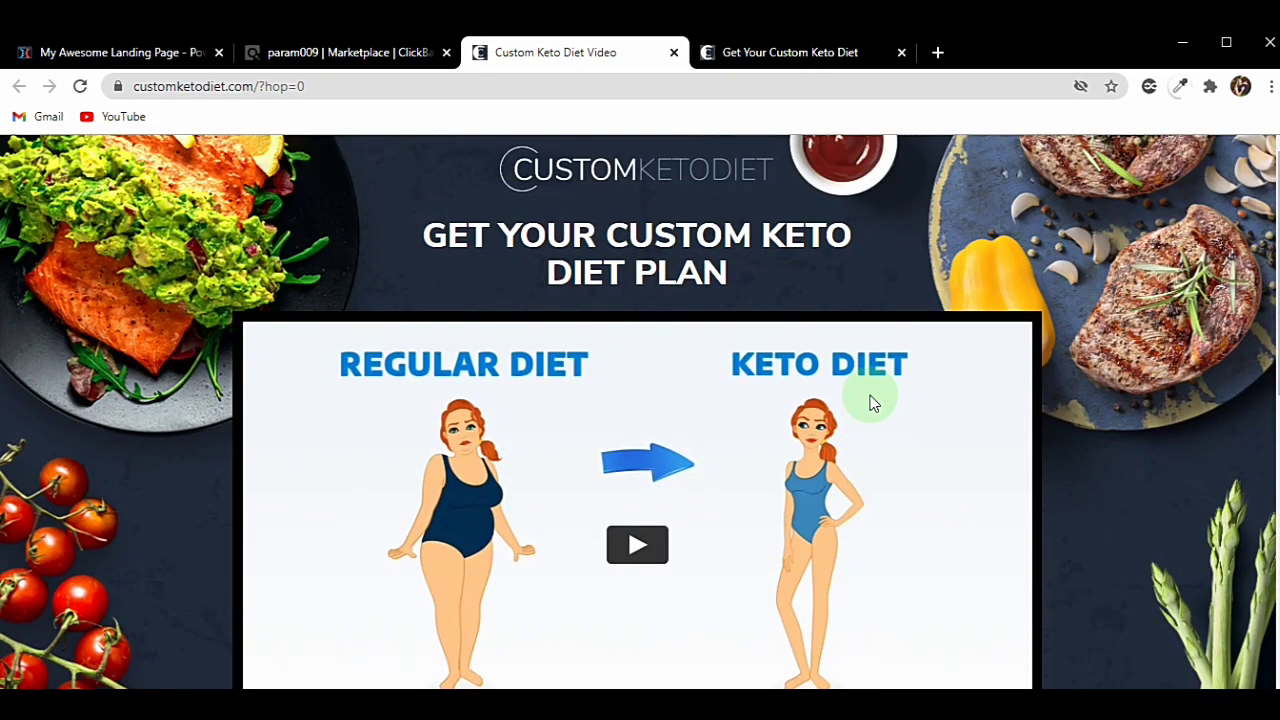
# Return to the landing page editor and delete the "Blank Starter Template for Optin Landing Page" headline.
pyautogui.click(175, 55)
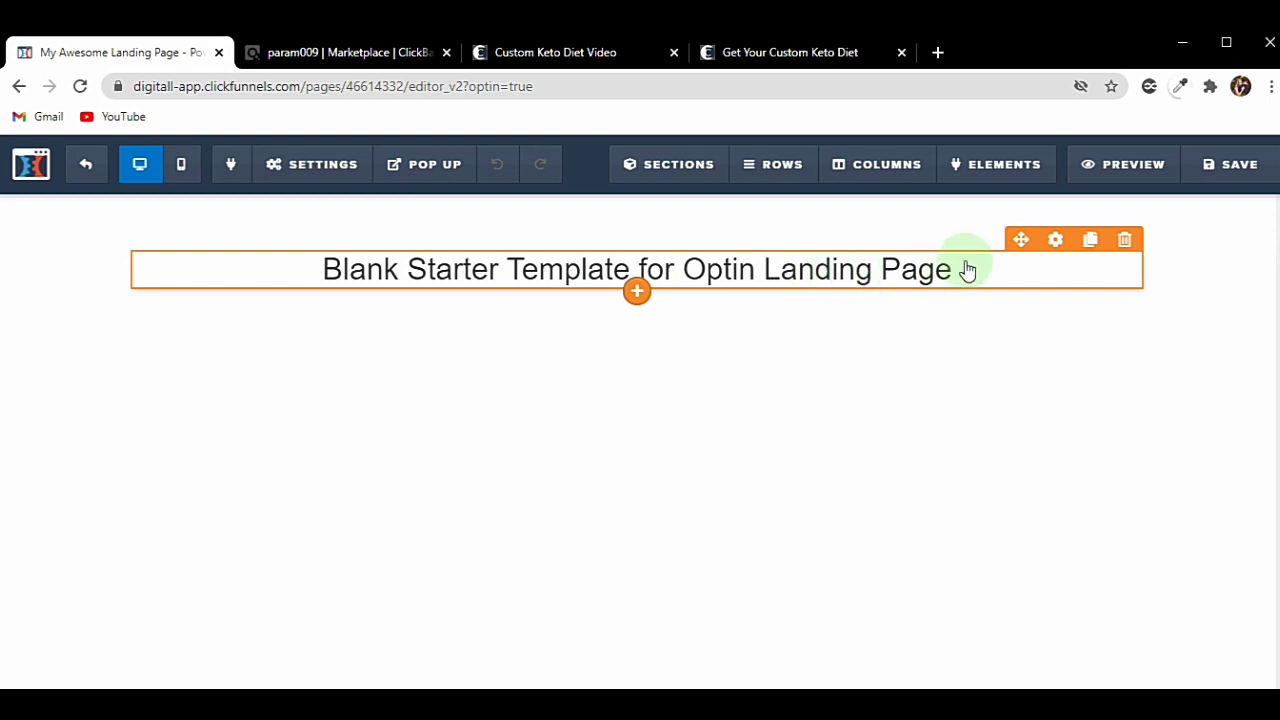
pyautogui.click(1125, 245)
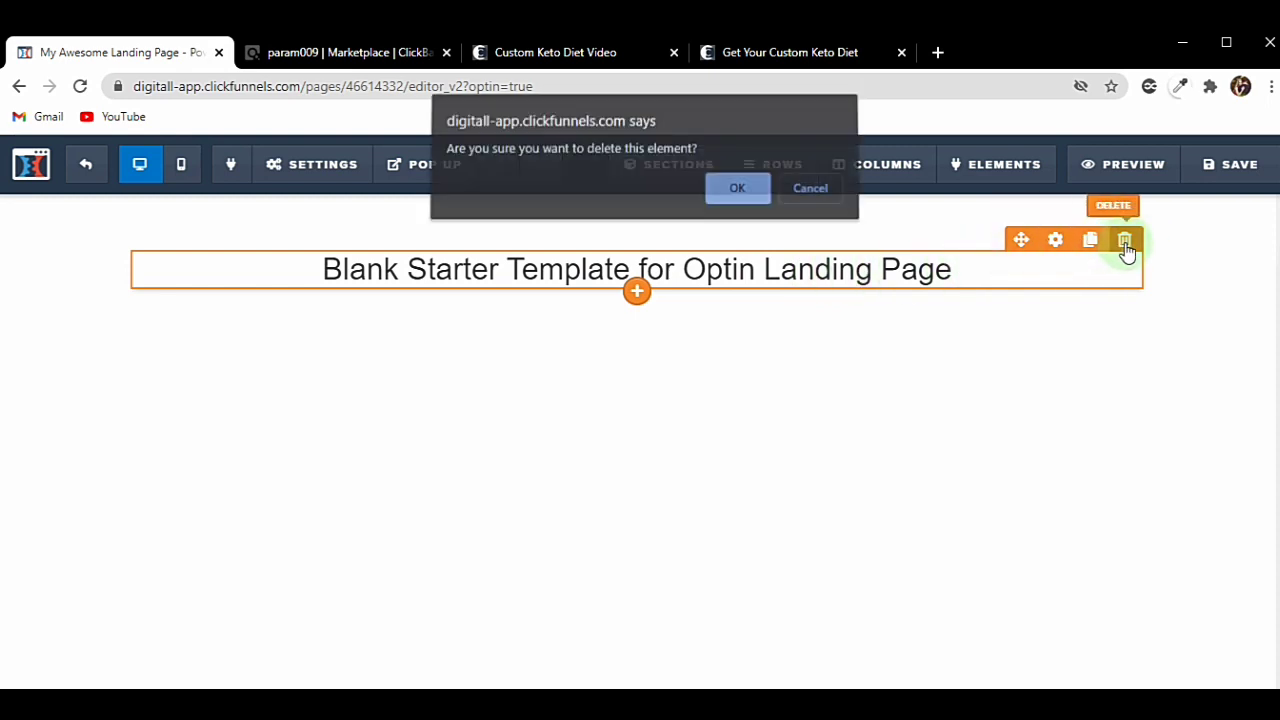
pyautogui.click(750, 205)
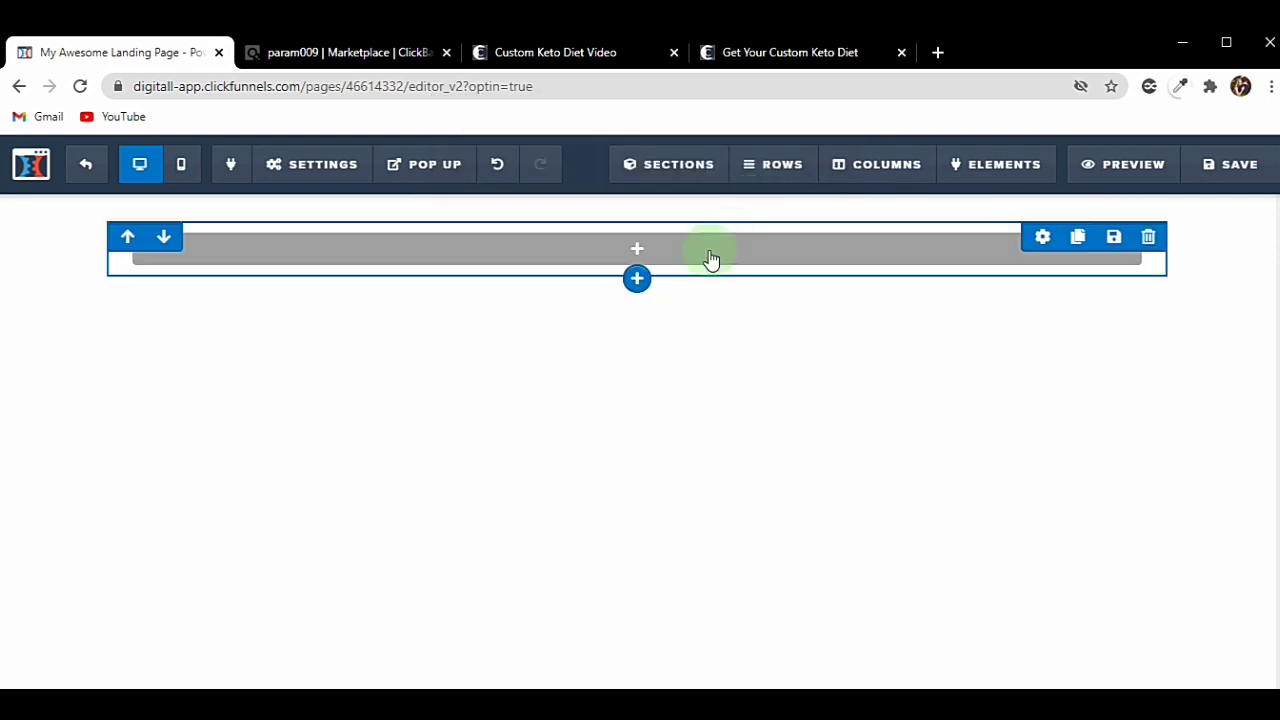
# Browse the available page elements and add a Headline element to the empty row.
pyautogui.click(626, 255)
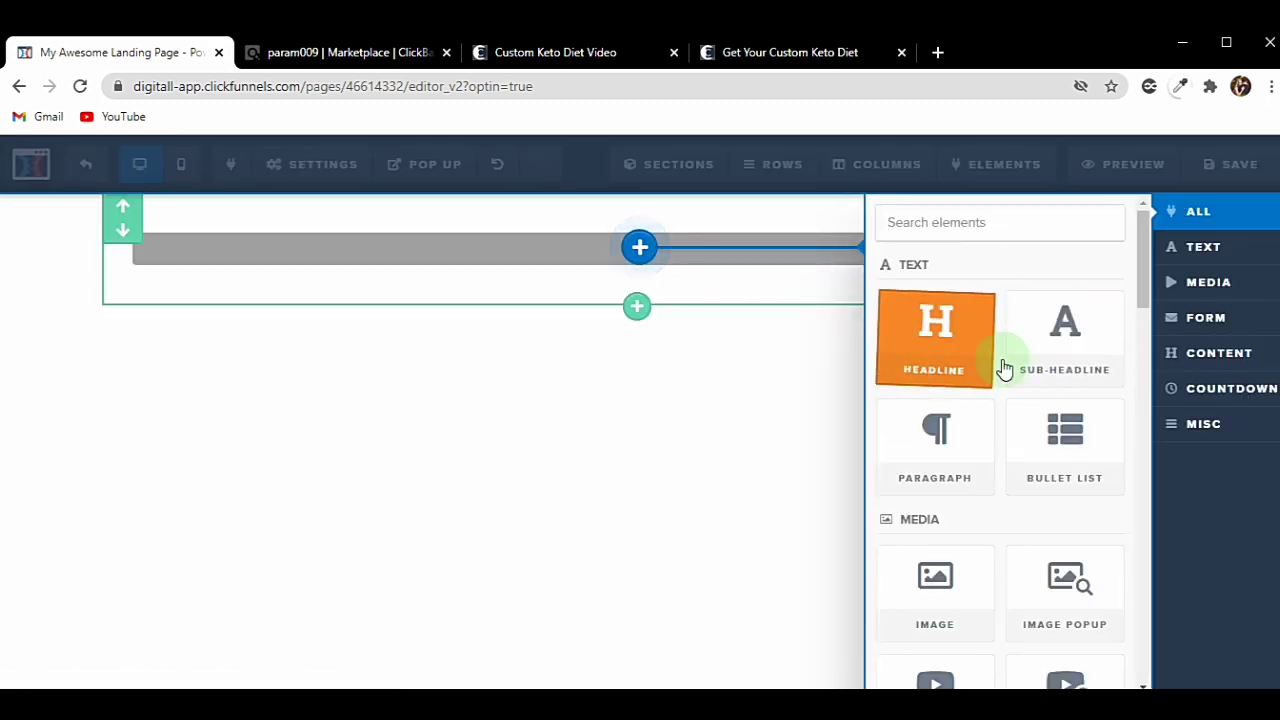
pyautogui.scroll(-5, 1057, 432)
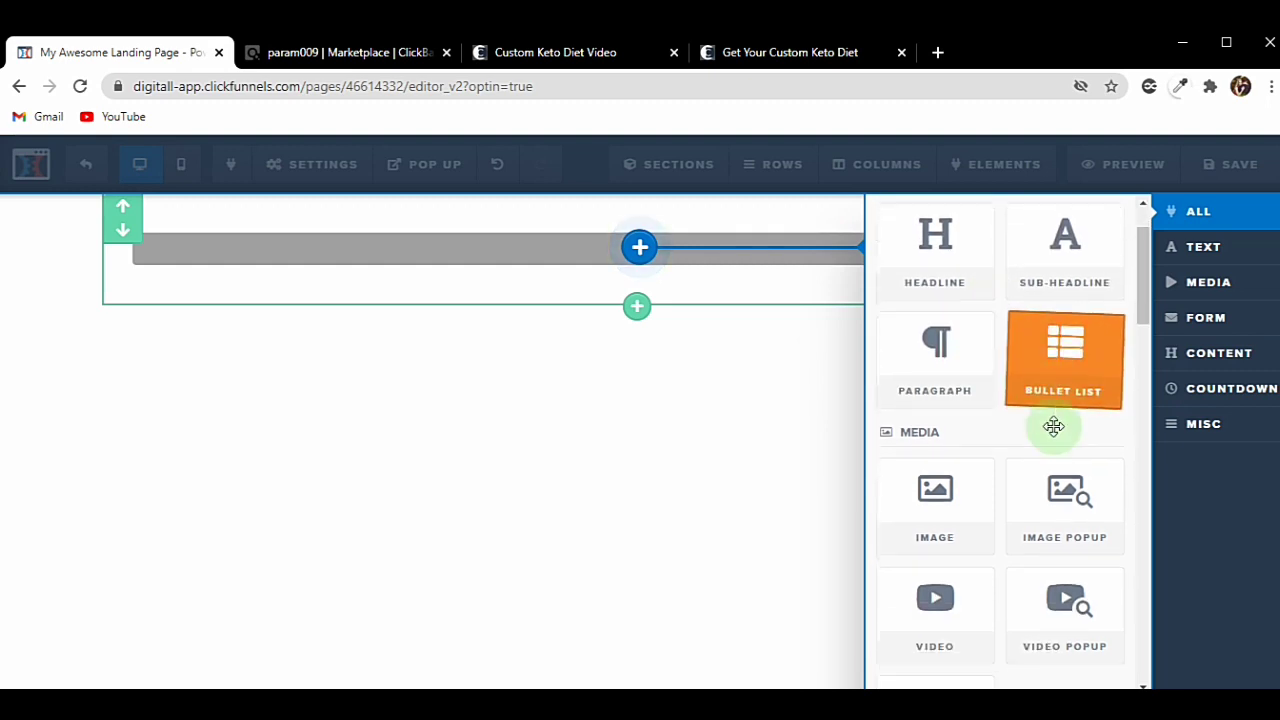
pyautogui.scroll(-1, 940, 457)
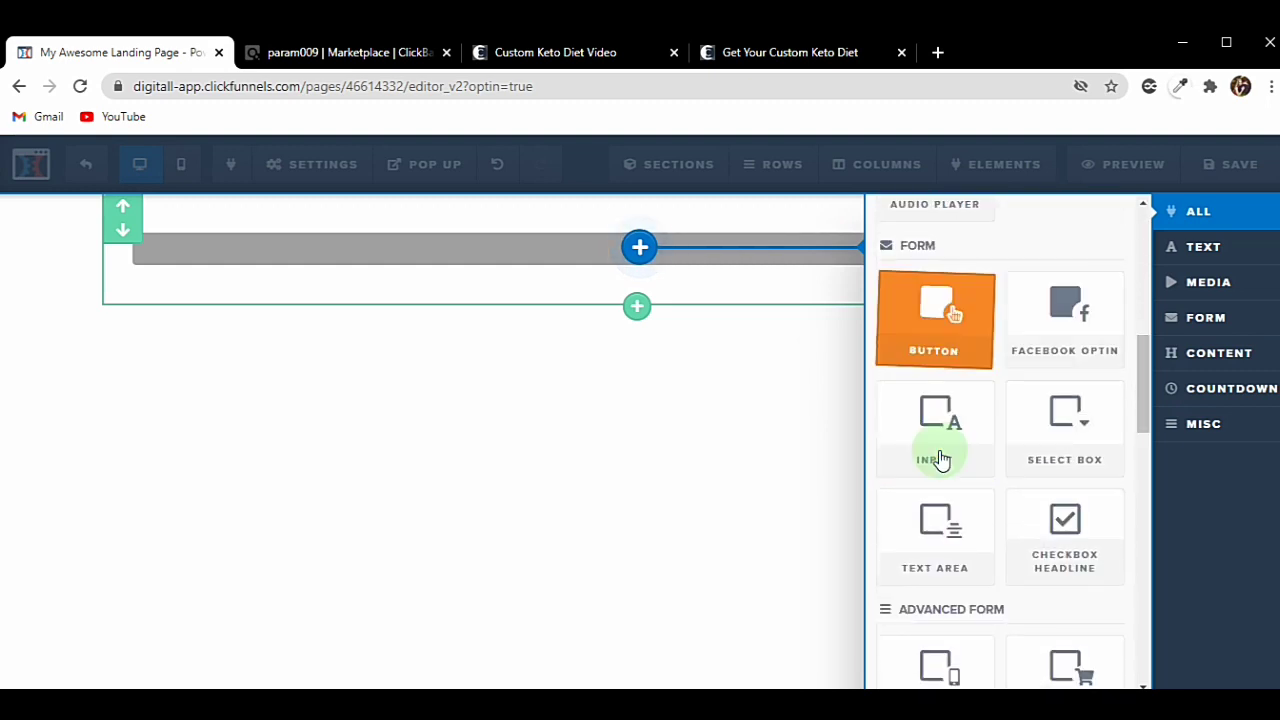
pyautogui.scroll(-1, 935, 460)
pyautogui.scroll(-3, 932, 466)
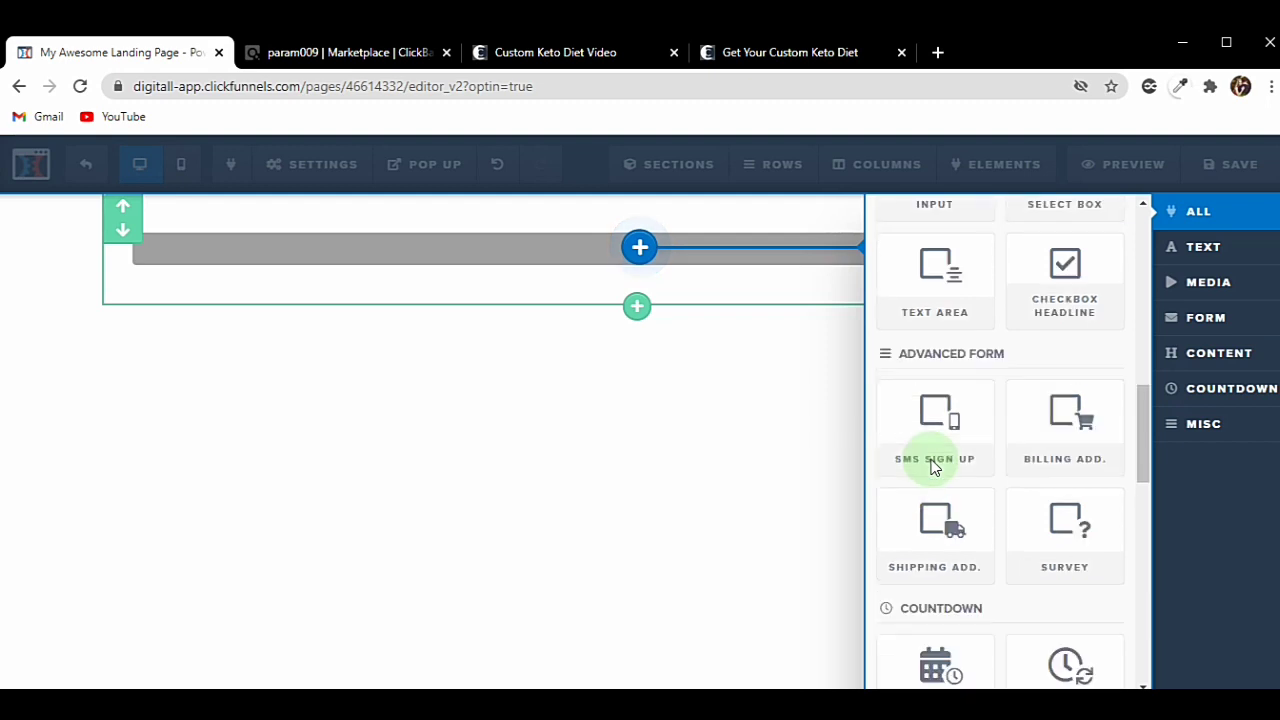
pyautogui.scroll(7, 991, 464)
pyautogui.scroll(2, 993, 466)
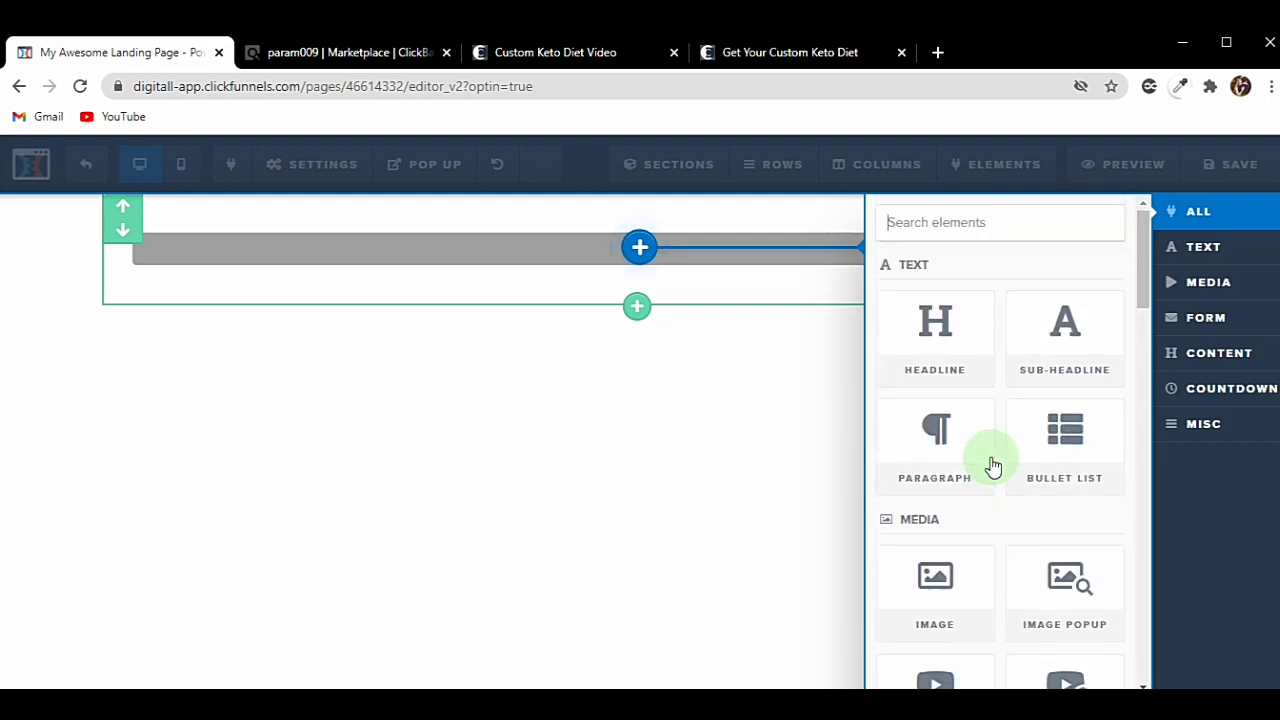
pyautogui.click(930, 355)
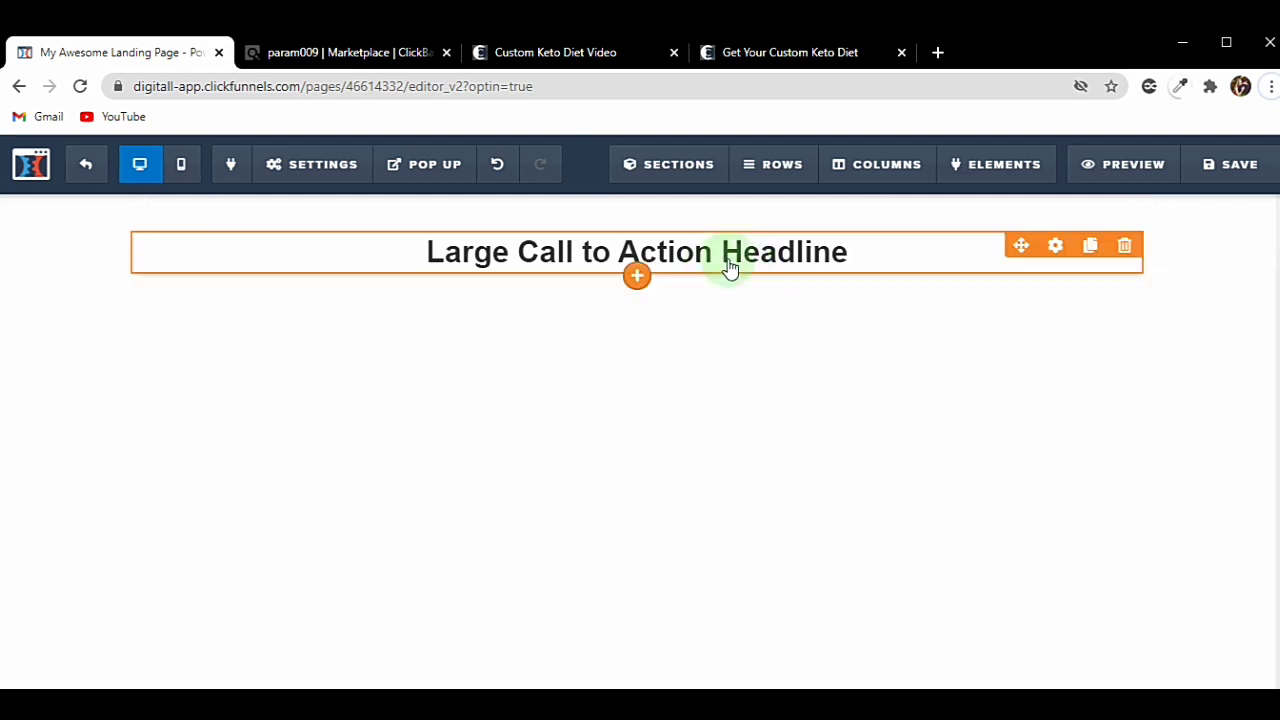
# Replace the placeholder headline text with "FREE KETO DIET CHALLENGE".
pyautogui.click(731, 262)
pyautogui.tripleClick(729, 256)
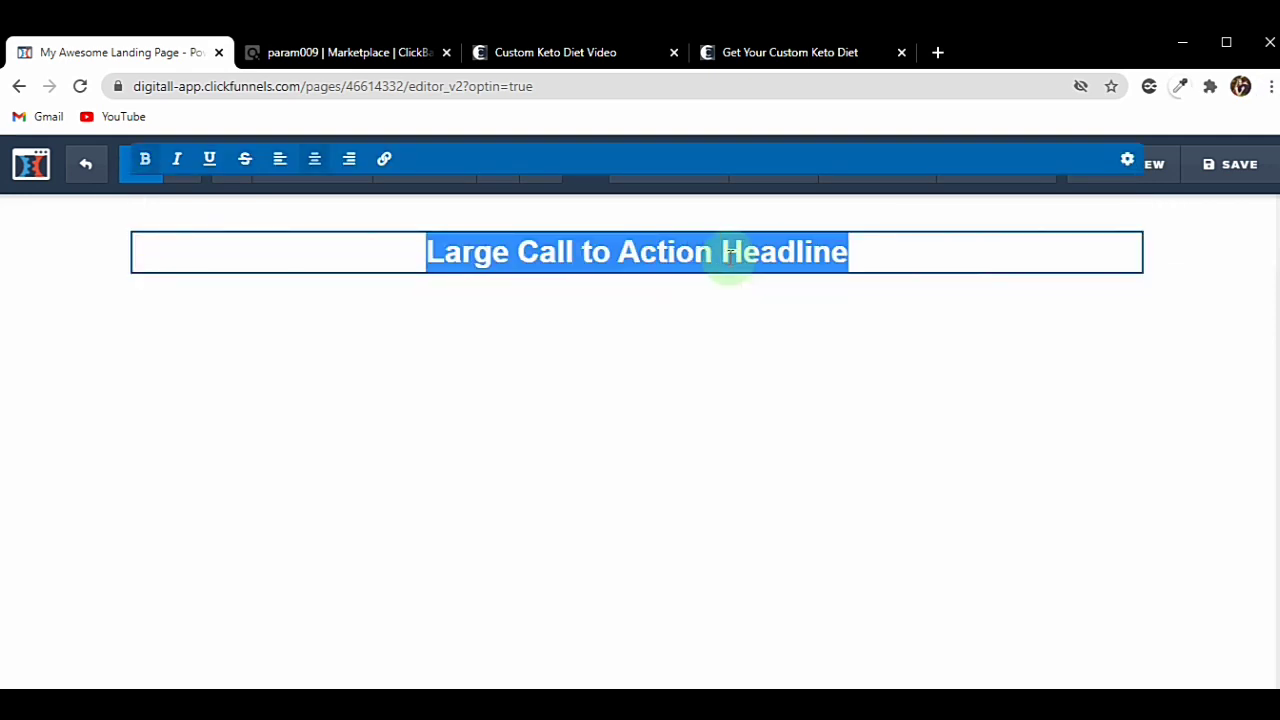
pyautogui.write('FREE K')
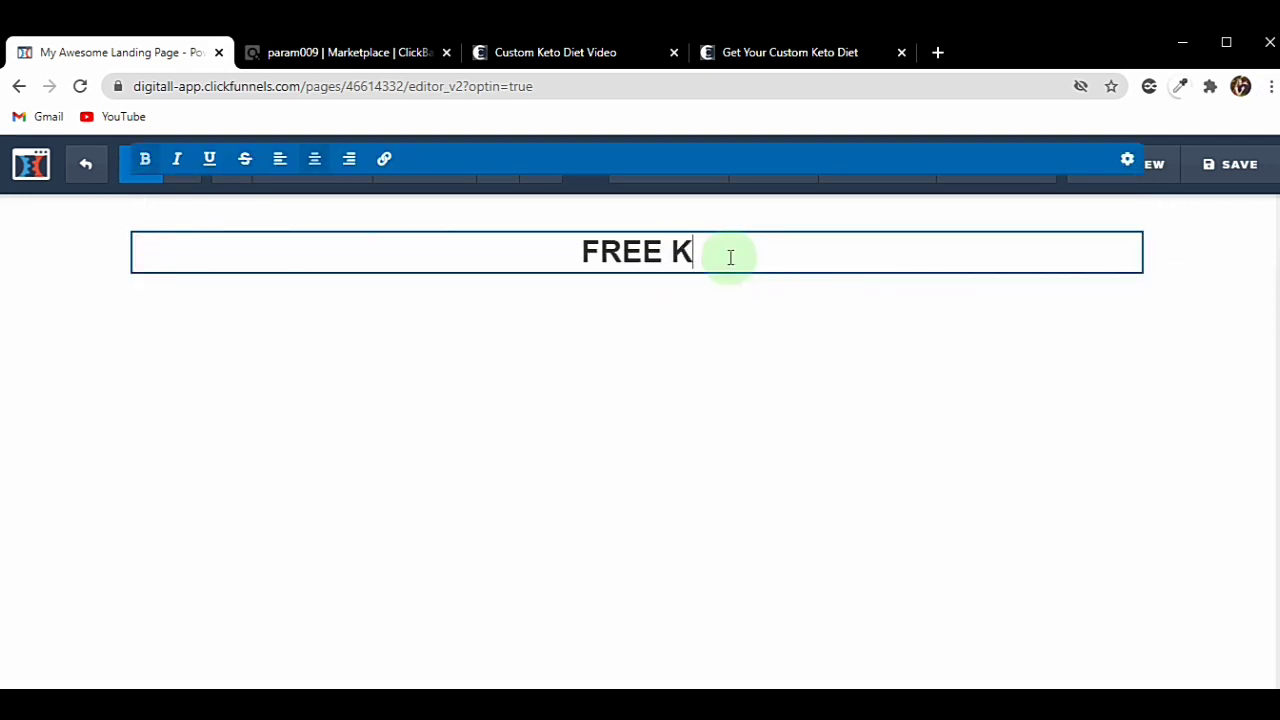
pyautogui.write('ETO DIET ')
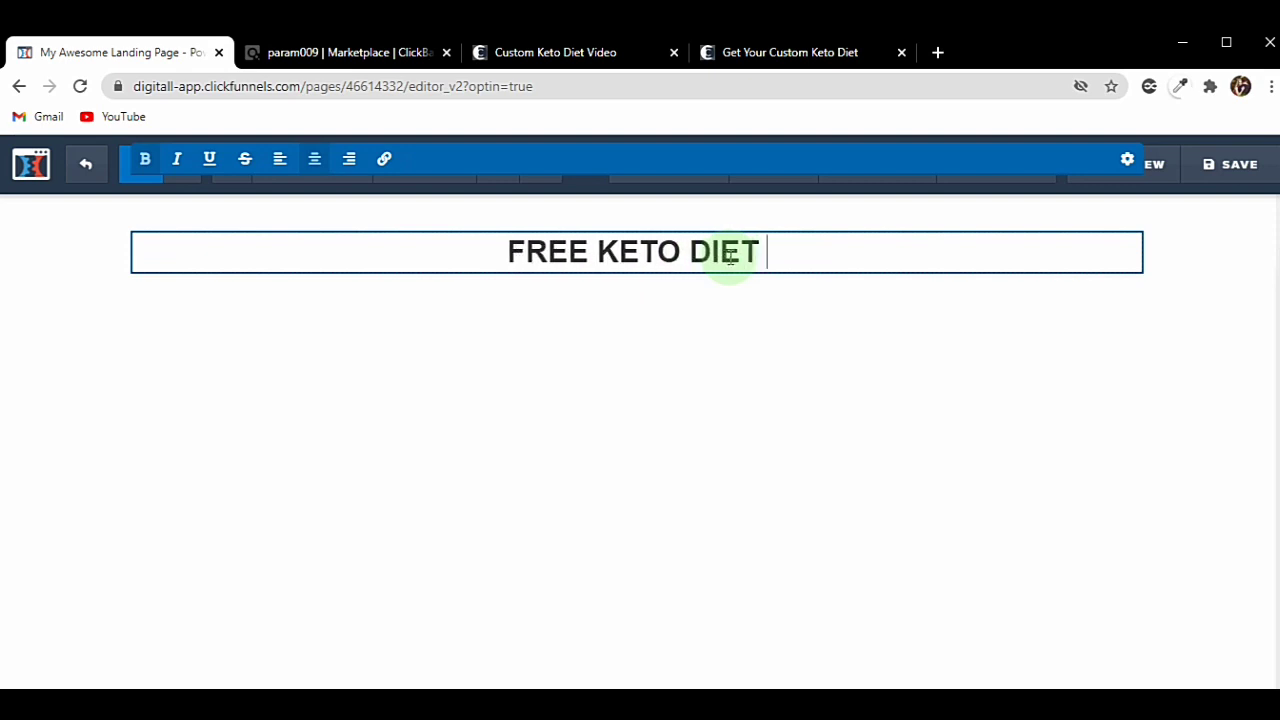
pyautogui.write('CHALLENG')
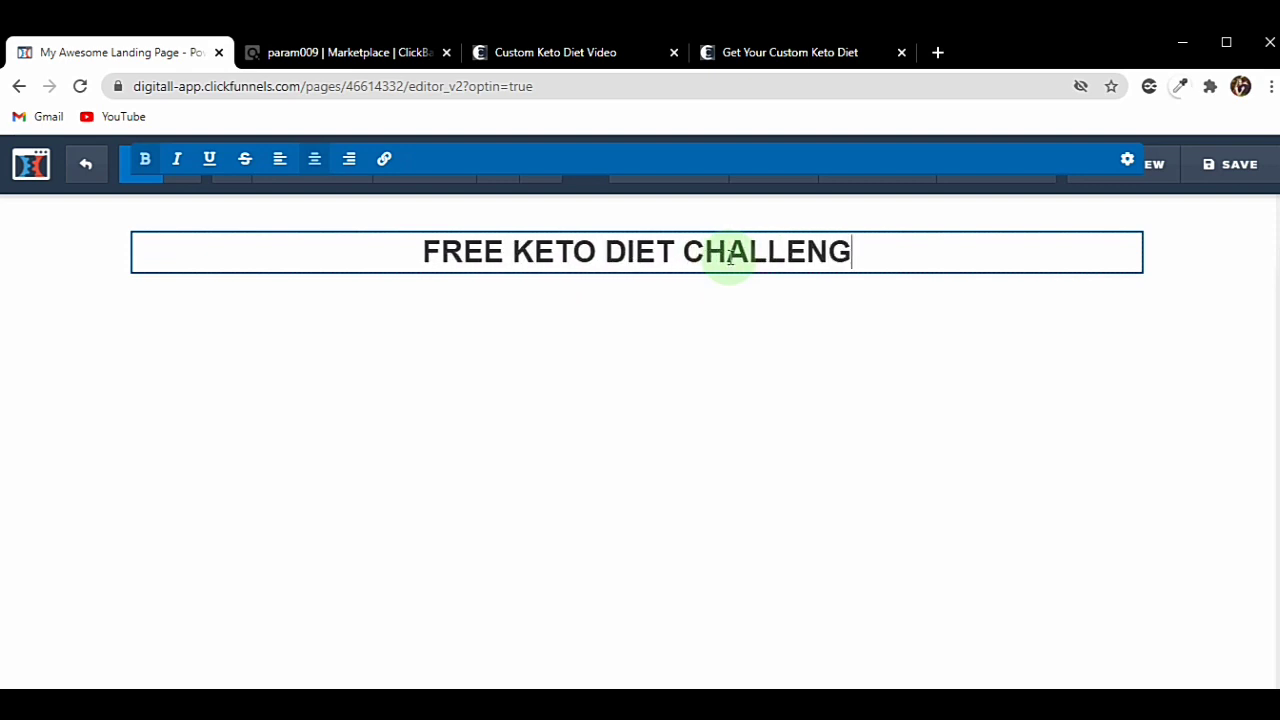
pyautogui.write('E')
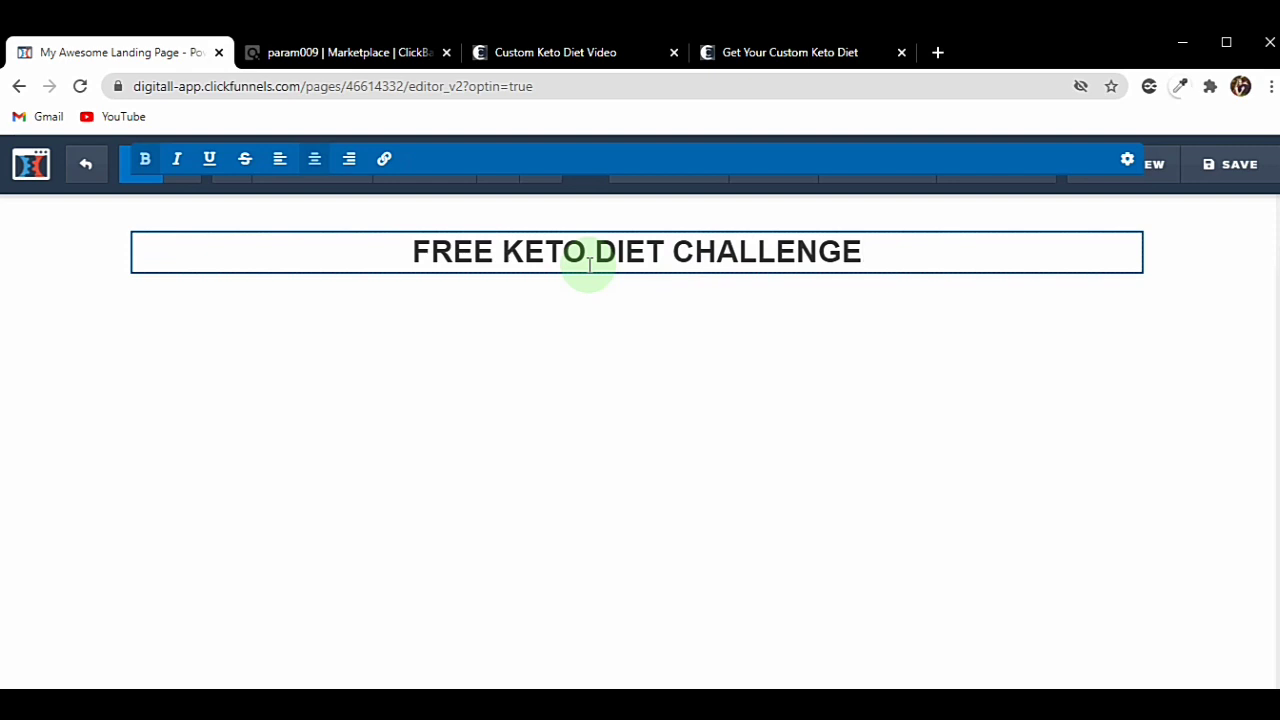
pyautogui.click(597, 330)
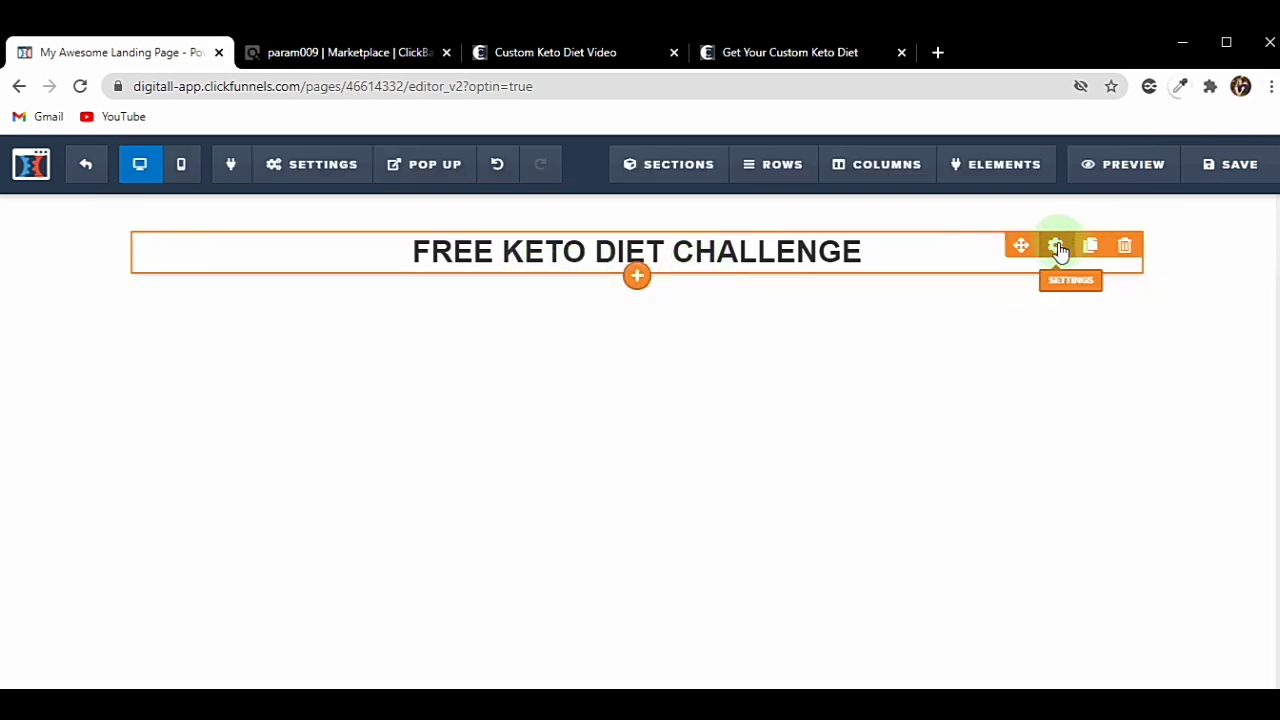
# Set the headline's text color to the red conversion color #e43b2c.
pyautogui.click(1056, 246)
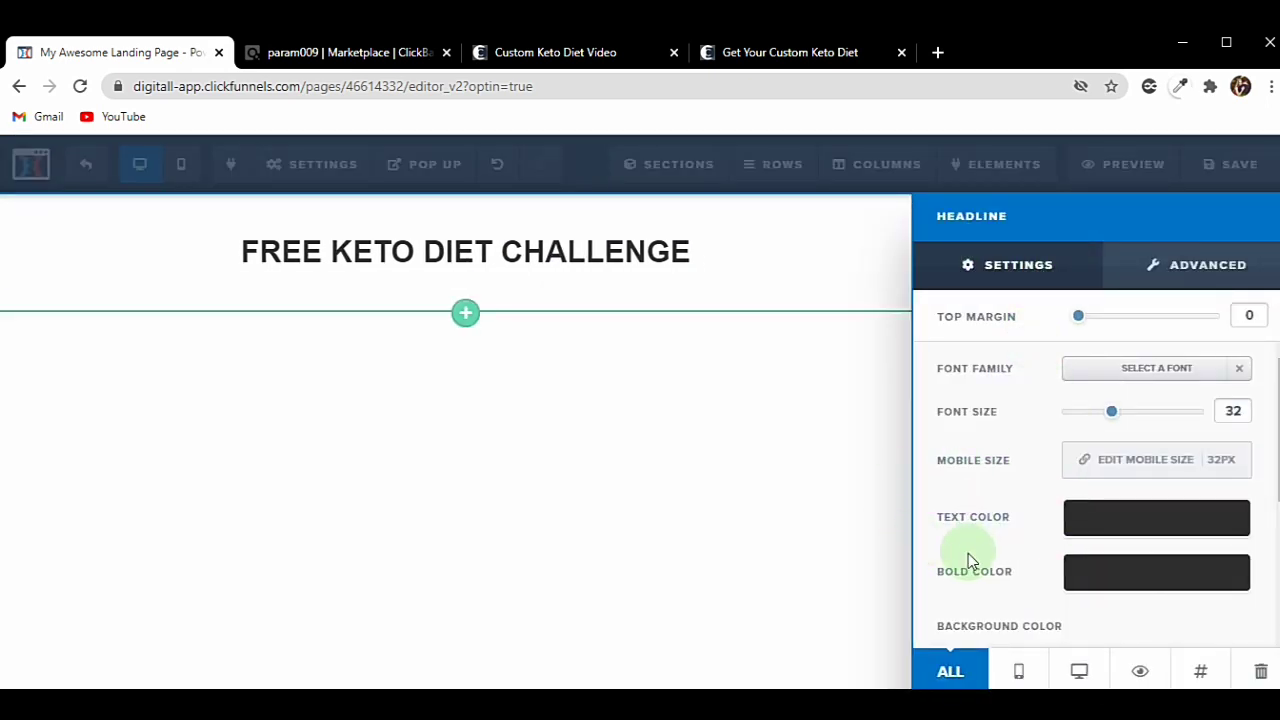
pyautogui.click(1098, 532)
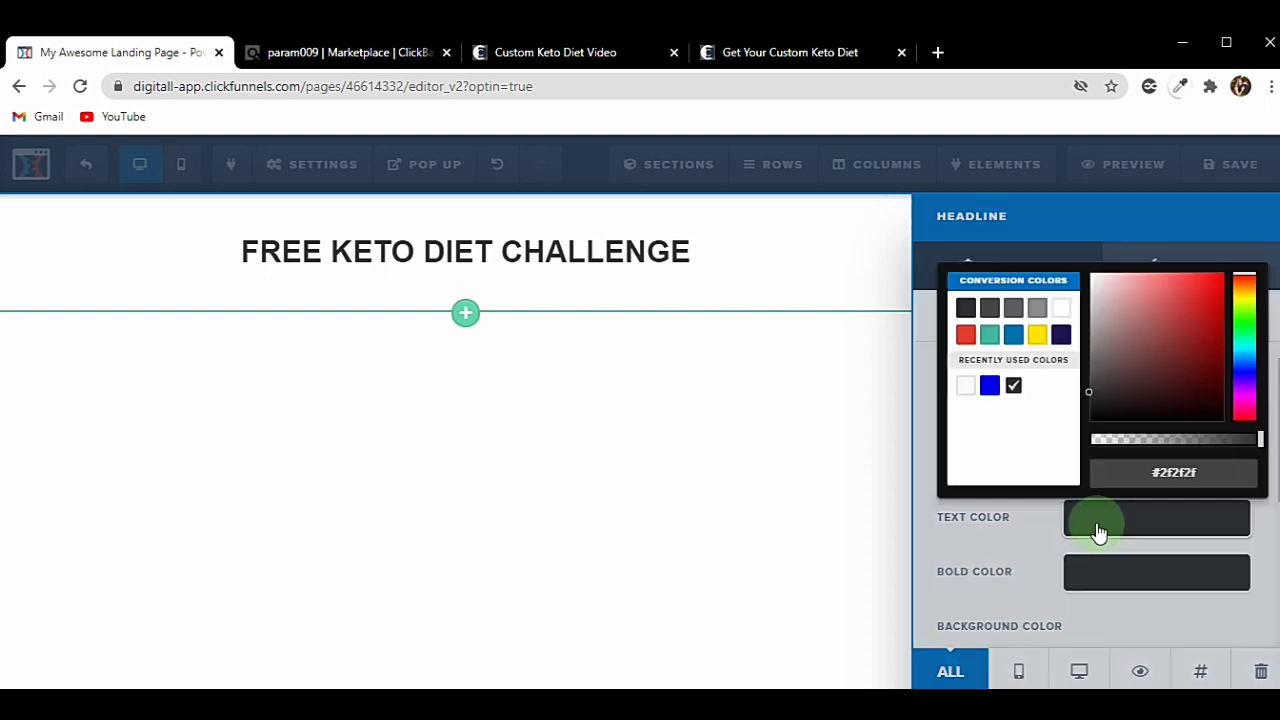
pyautogui.click(967, 336)
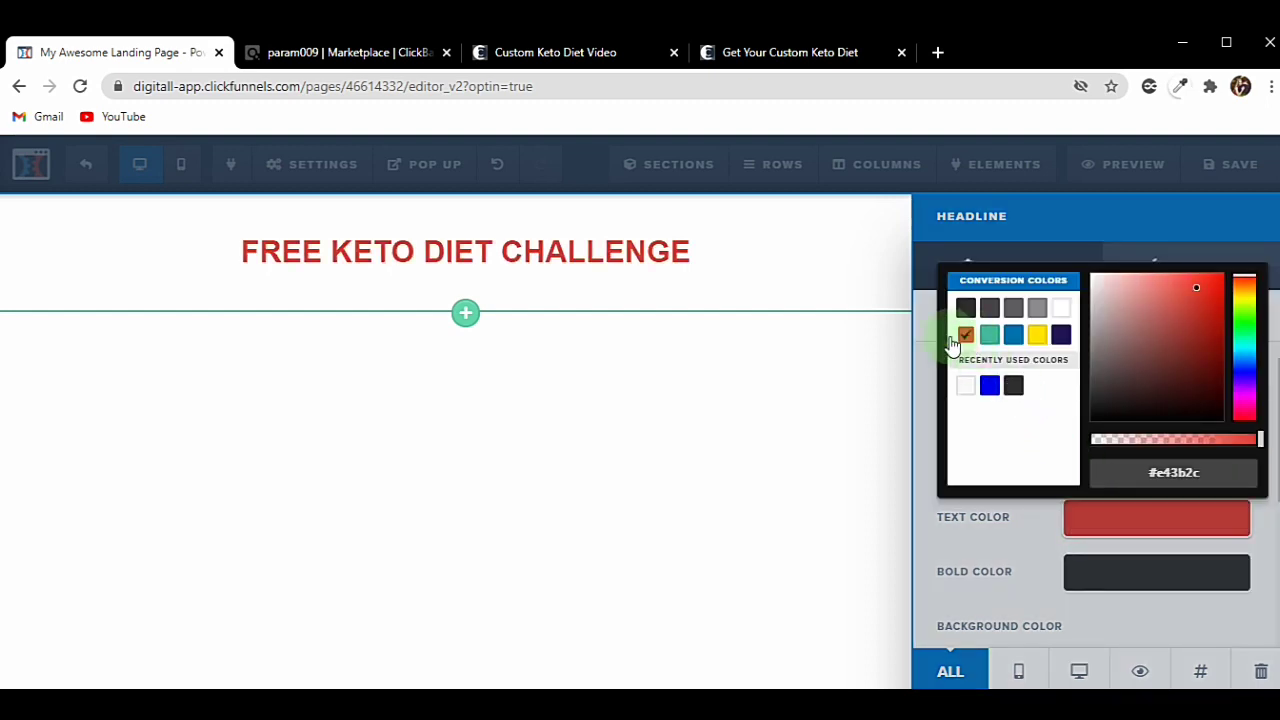
pyautogui.click(727, 289)
# Copy the "Would You Like to Know Exactly What to Eat to Lose Fat..." heading from the Get Your Custom Keto Diet page.
pyautogui.click(787, 50)
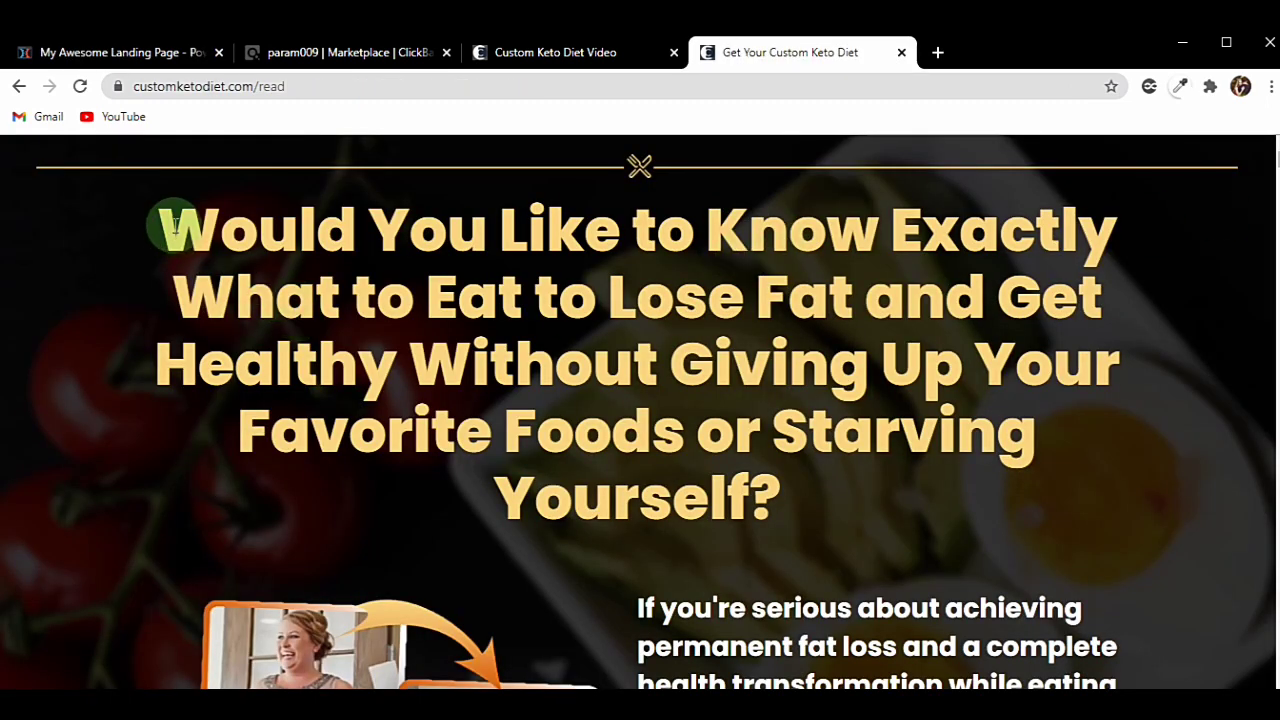
pyautogui.moveTo(171, 222); pyautogui.dragTo(785, 515)
pyautogui.hotkey('ctrl', 'c')
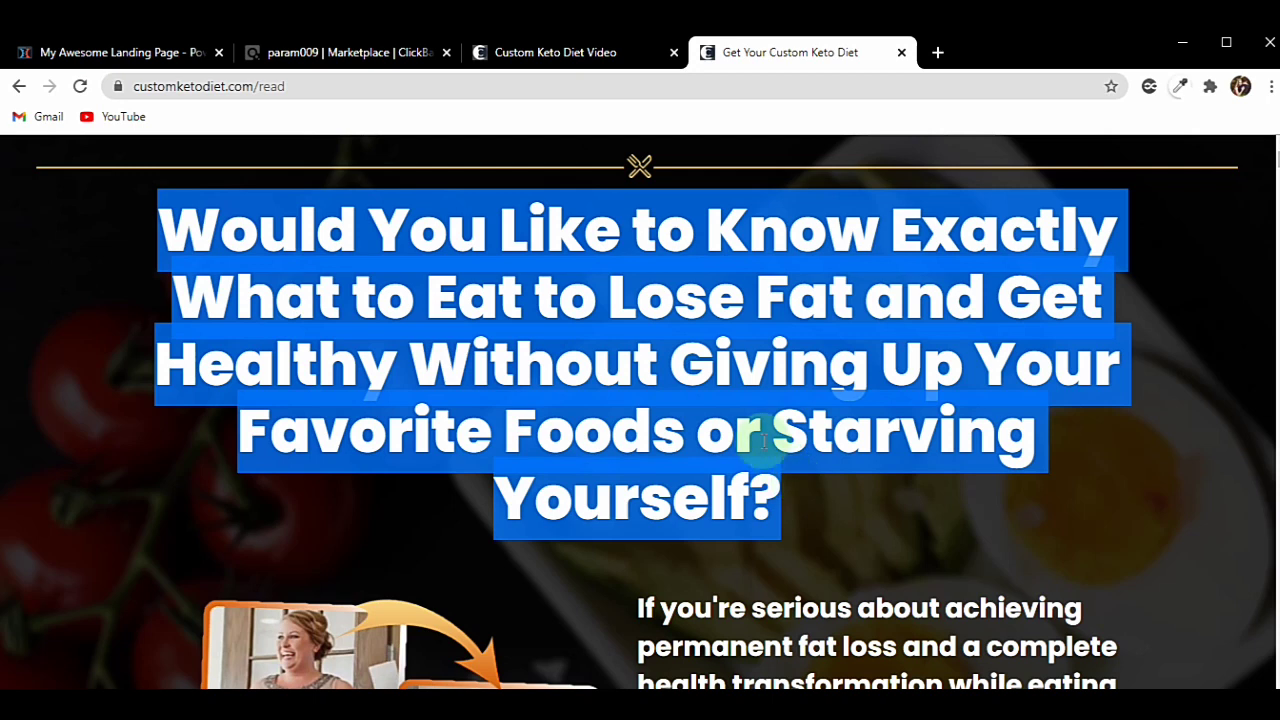
pyautogui.rightClick(737, 296)
pyautogui.click(790, 305)
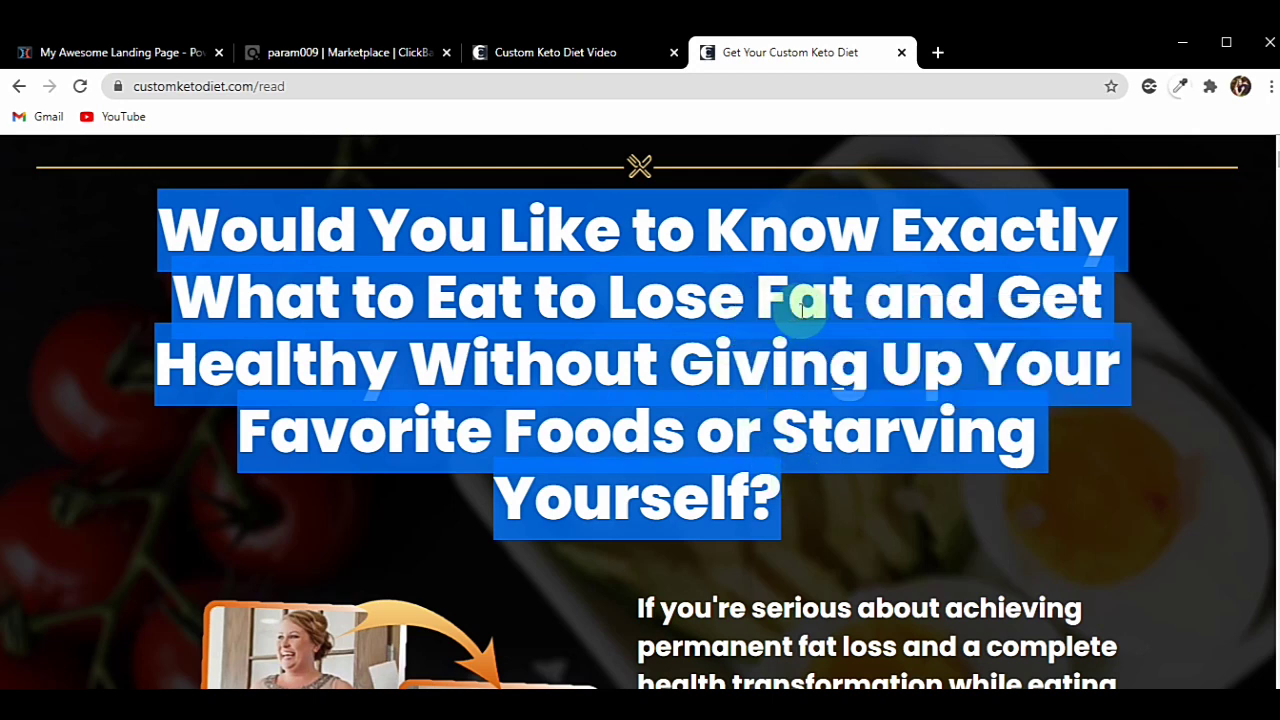
# Add a Sub-Headline below the landing page headline and replace its placeholder text with the copied Custom Keto Diet heading.
pyautogui.click(140, 55)
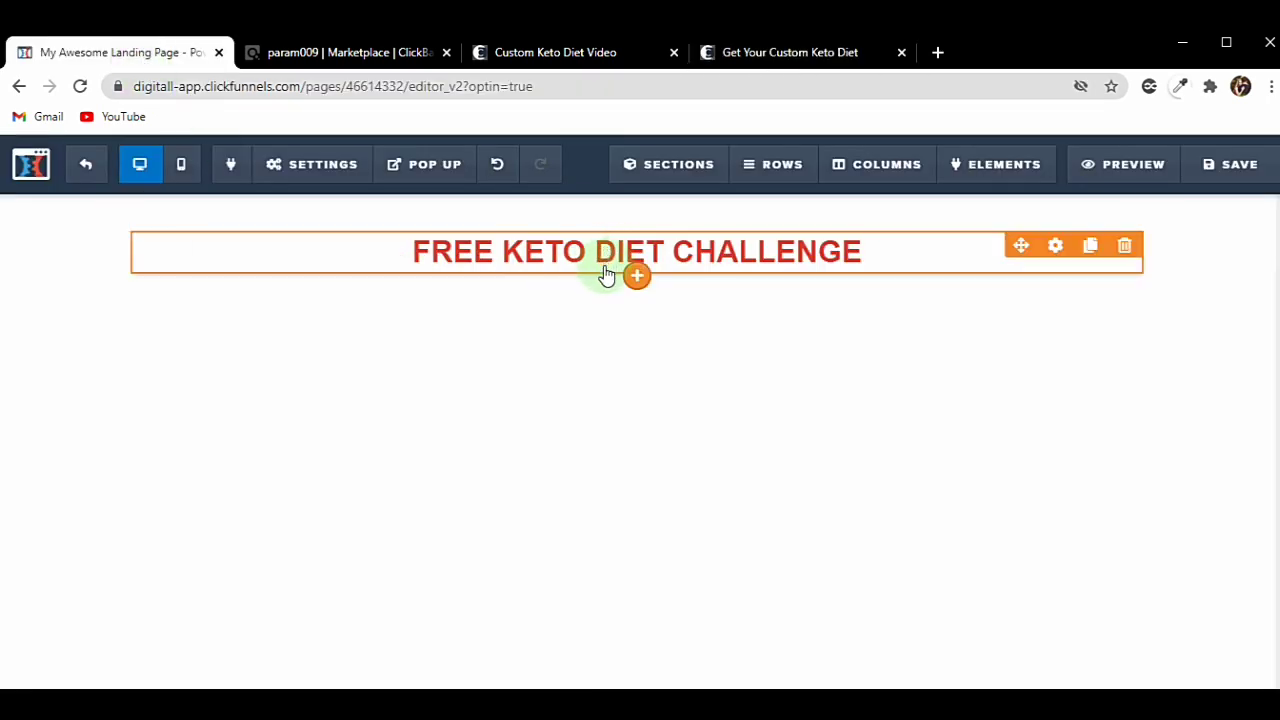
pyautogui.click(636, 276)
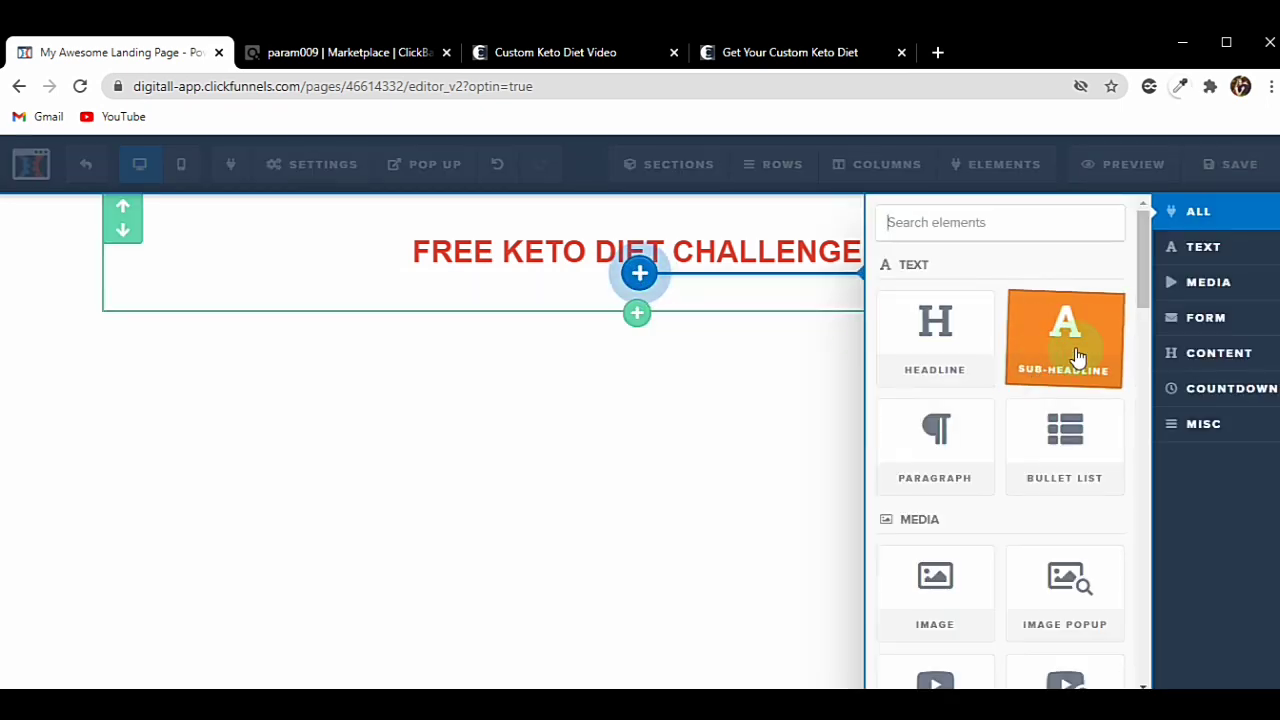
pyautogui.click(1065, 340)
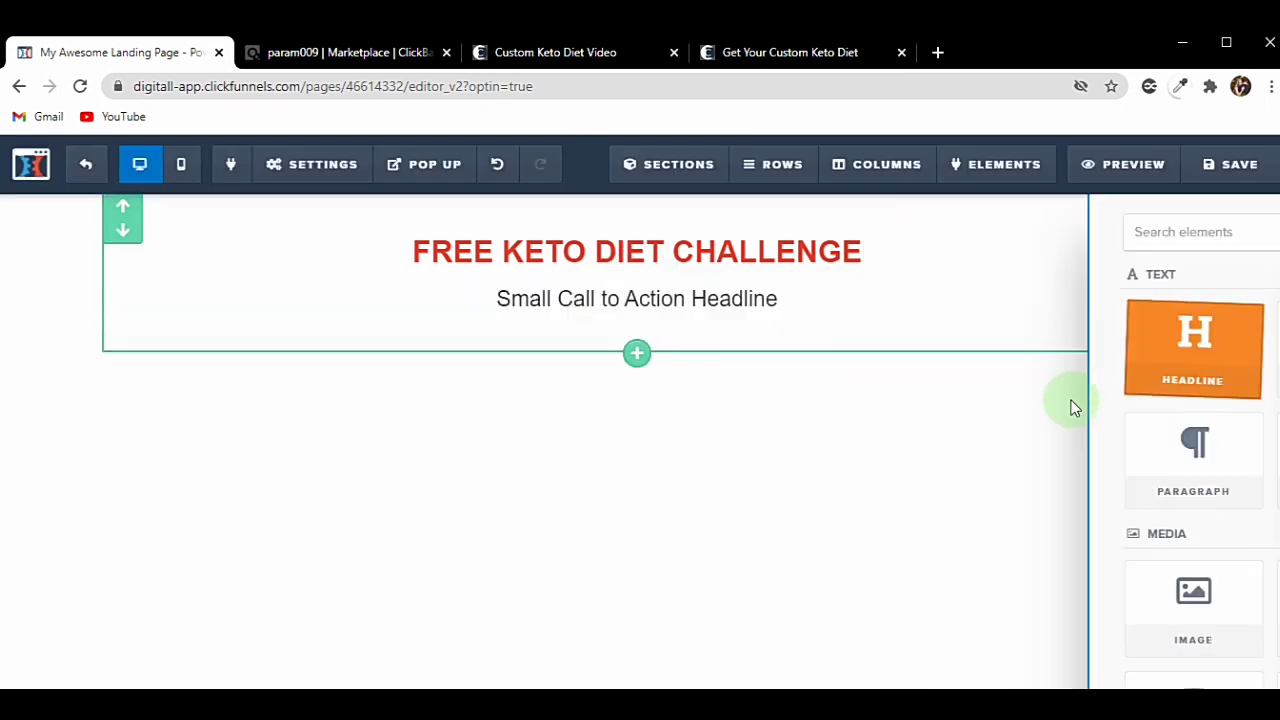
pyautogui.tripleClick(588, 302)
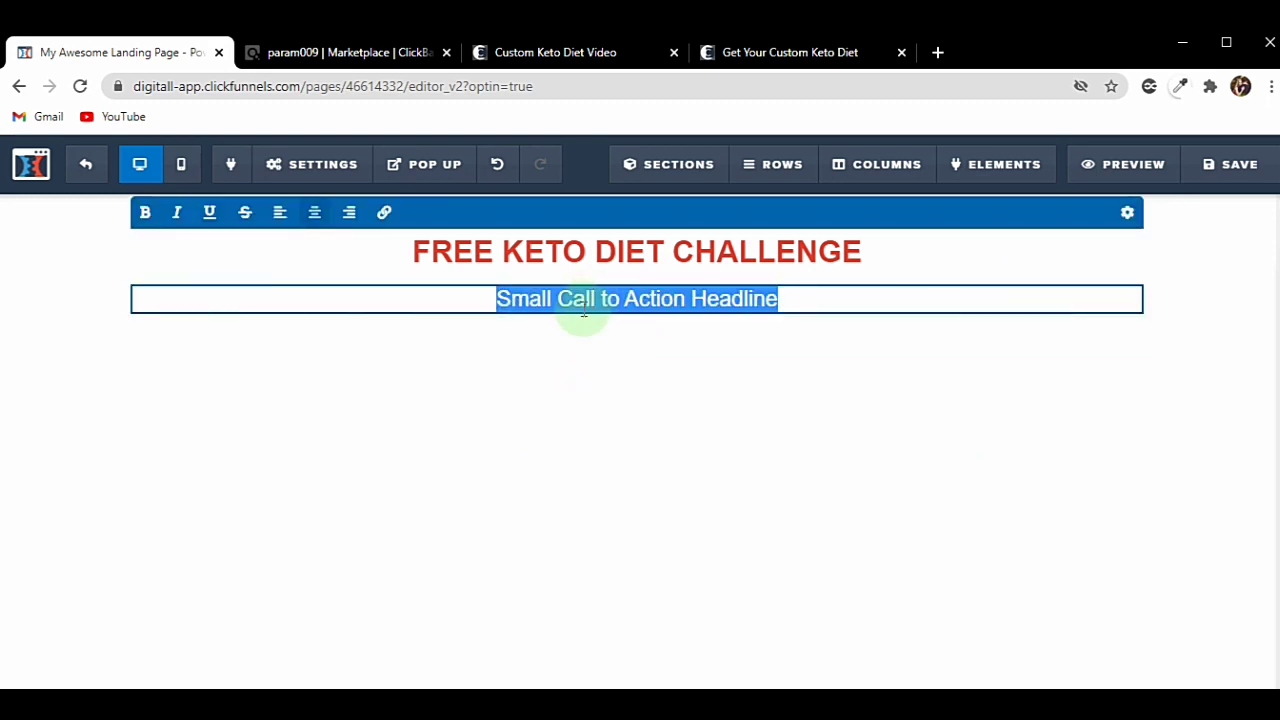
pyautogui.hotkey('ctrl', 'v')
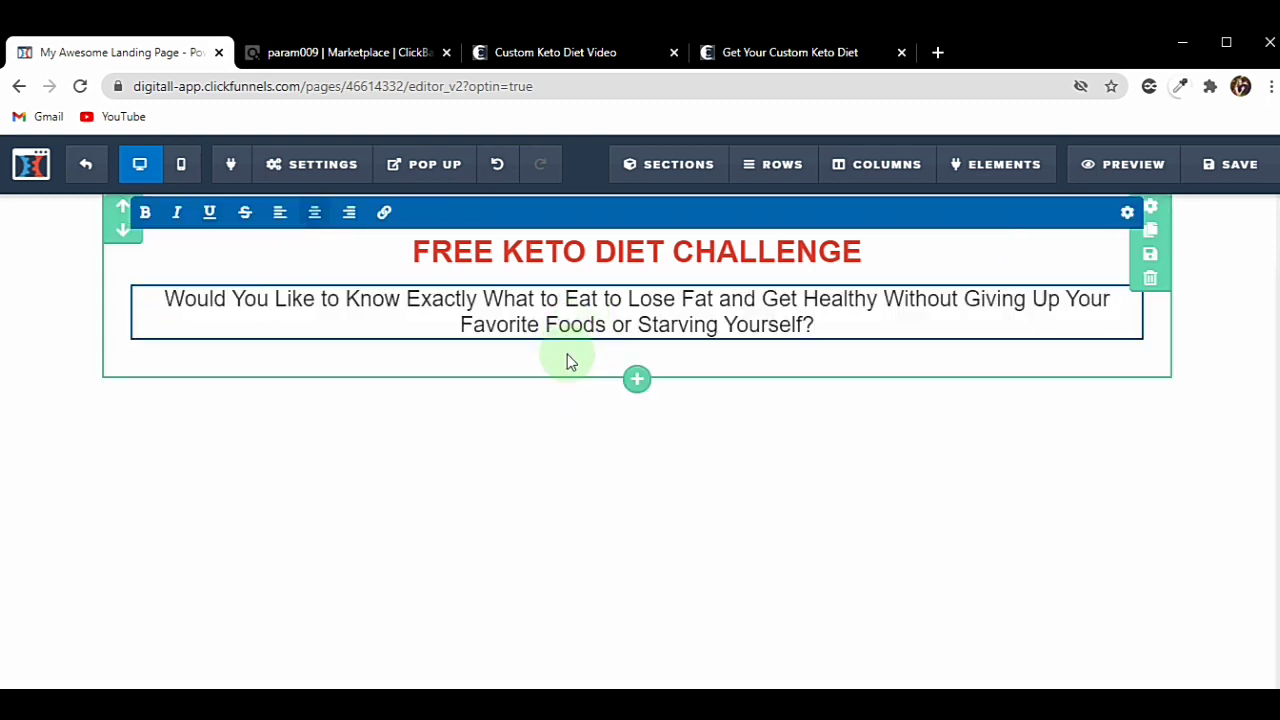
pyautogui.click(580, 424)
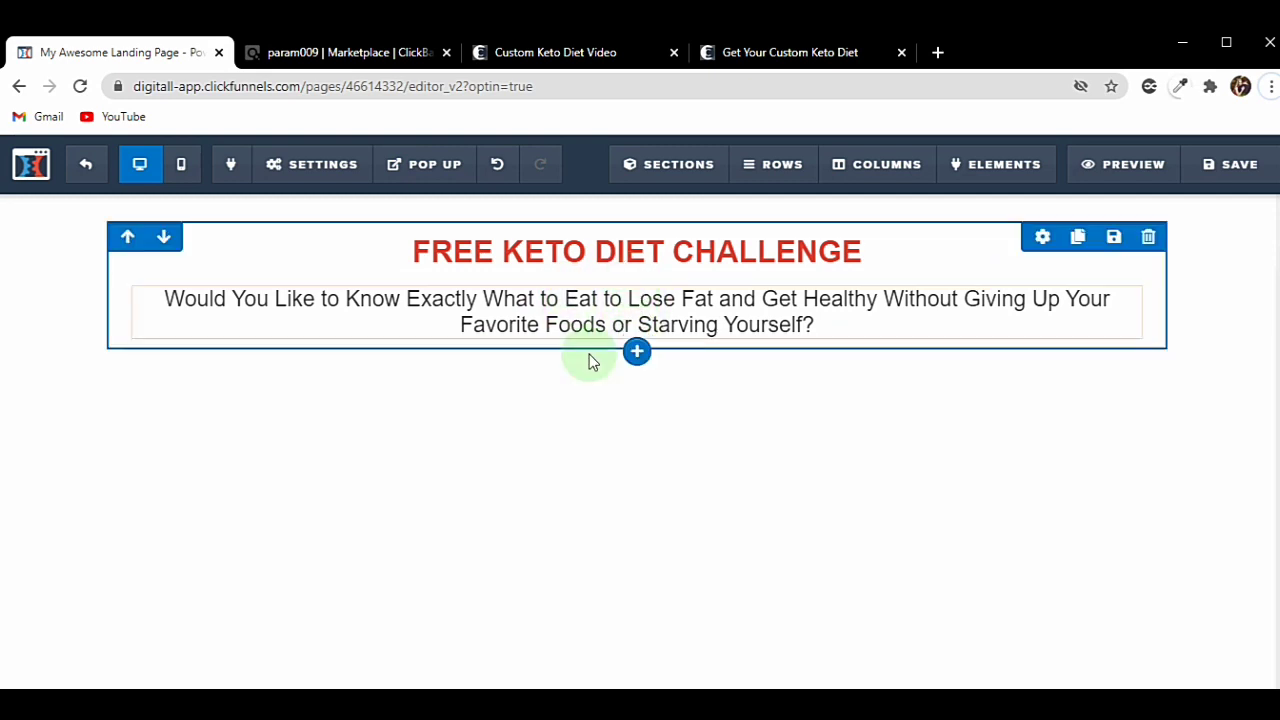
# Add an Image element below the sub-headline on the landing page.
pyautogui.moveTo(636, 338)
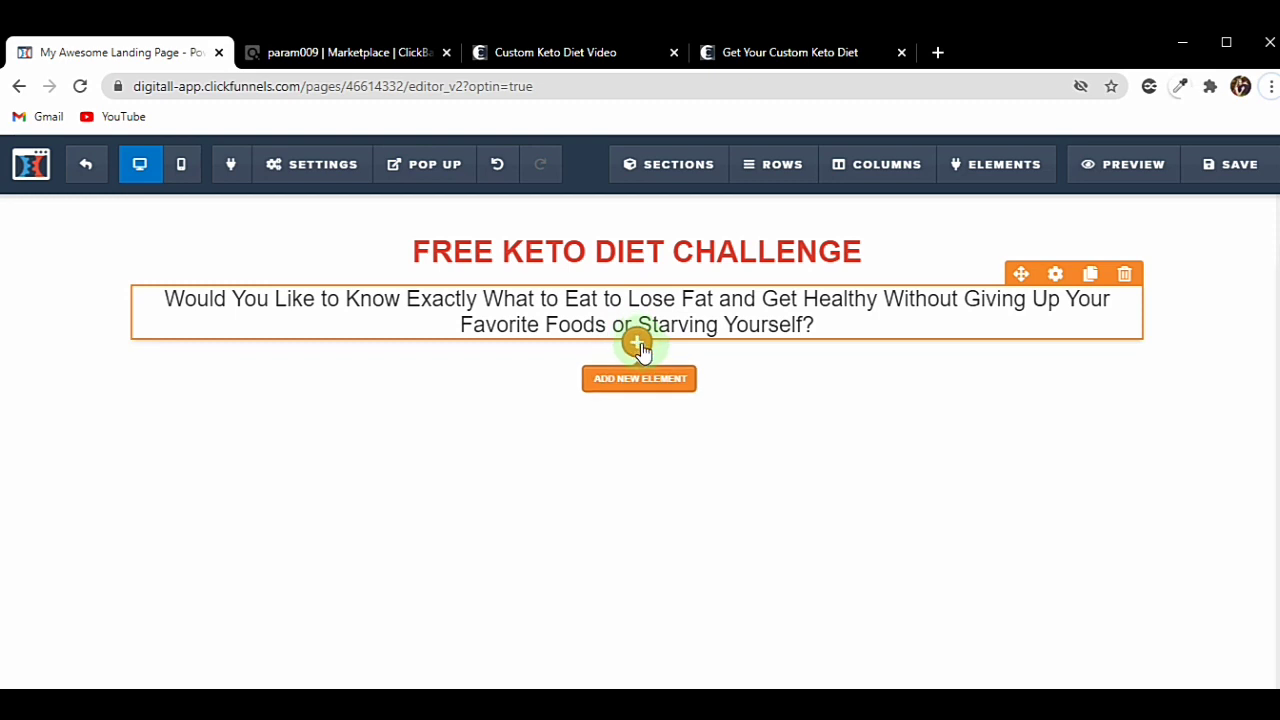
pyautogui.click(637, 342)
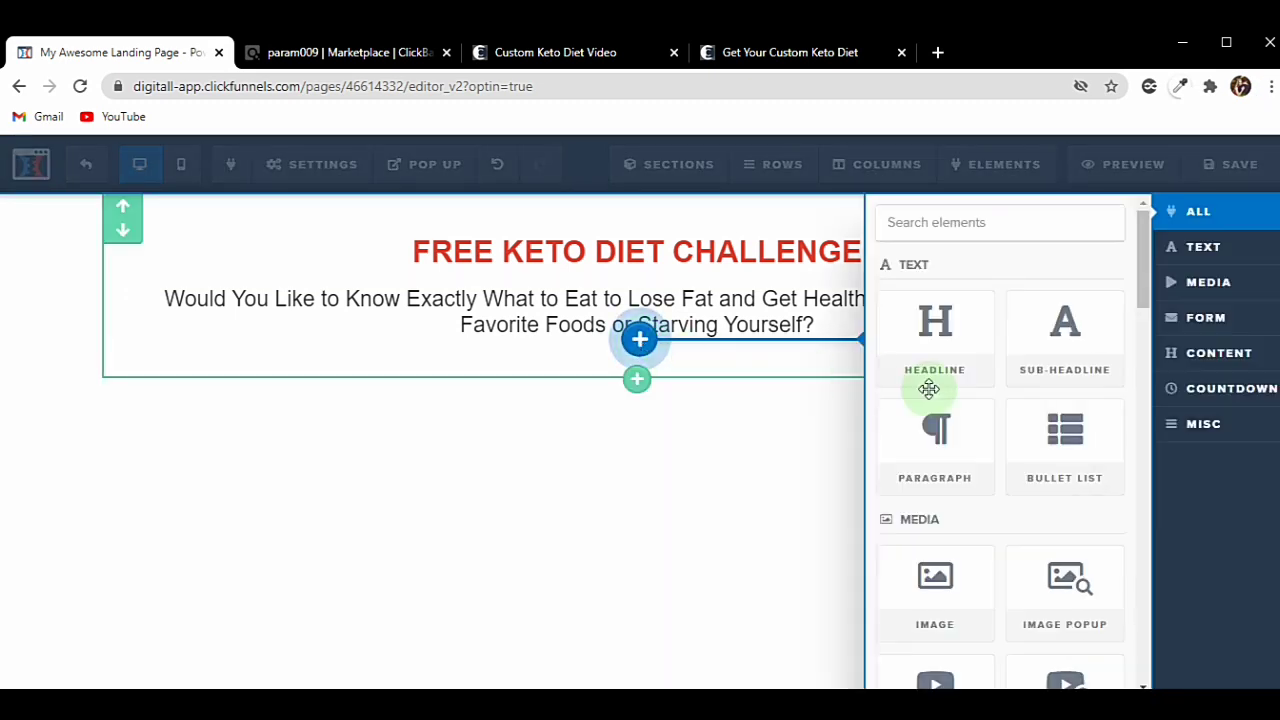
pyautogui.scroll(-1, 1045, 395)
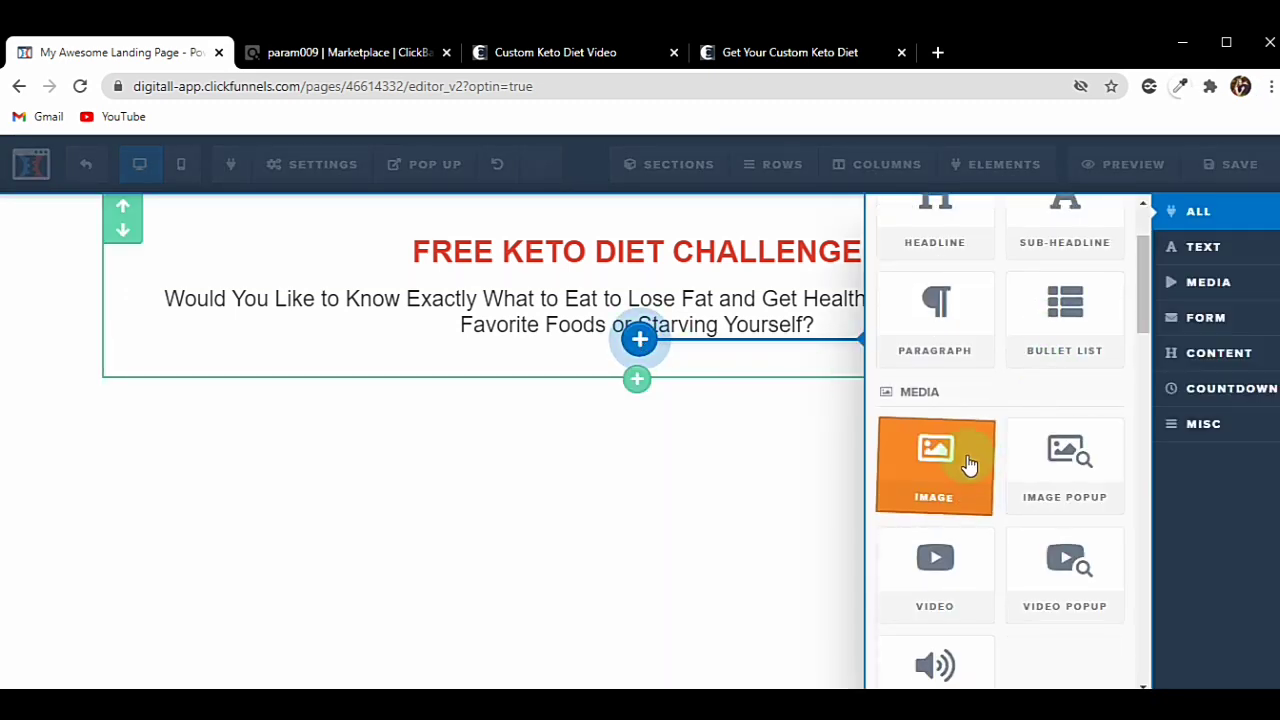
pyautogui.click(966, 508)
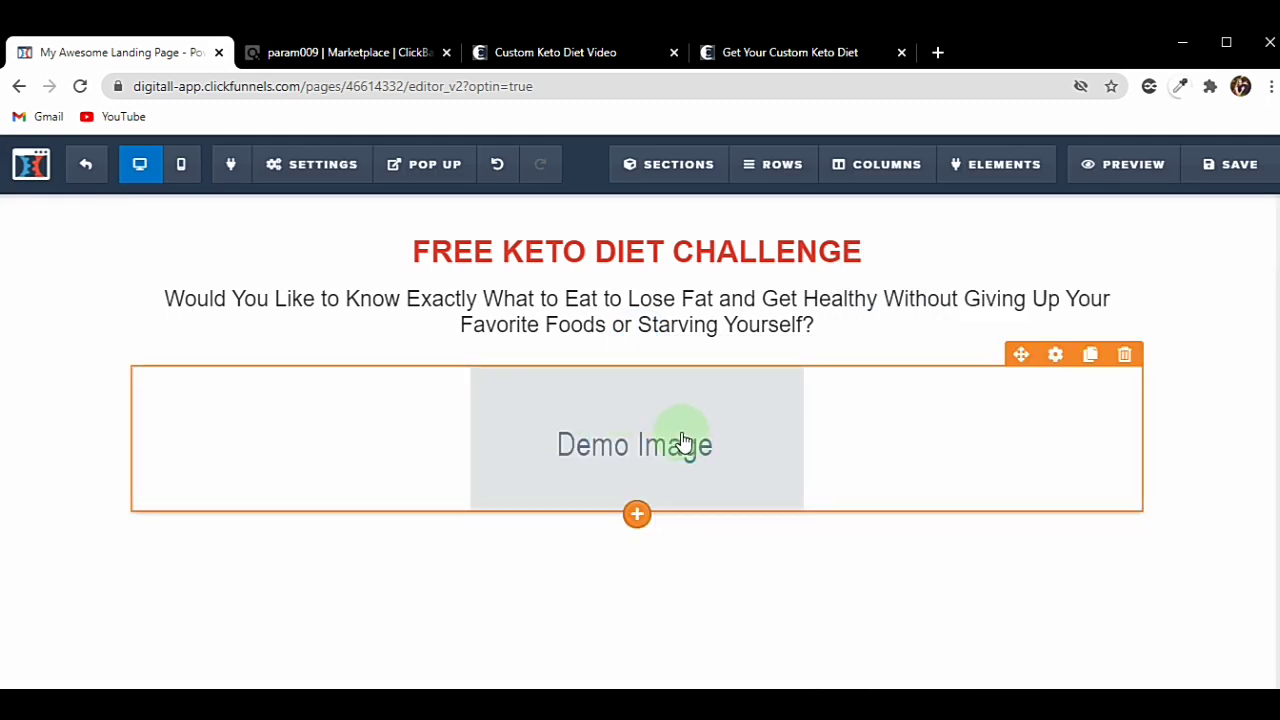
# Replace the demo image with the uploaded "Regular Diet" to "Keto Diet" picture from the image library.
pyautogui.click(745, 443)
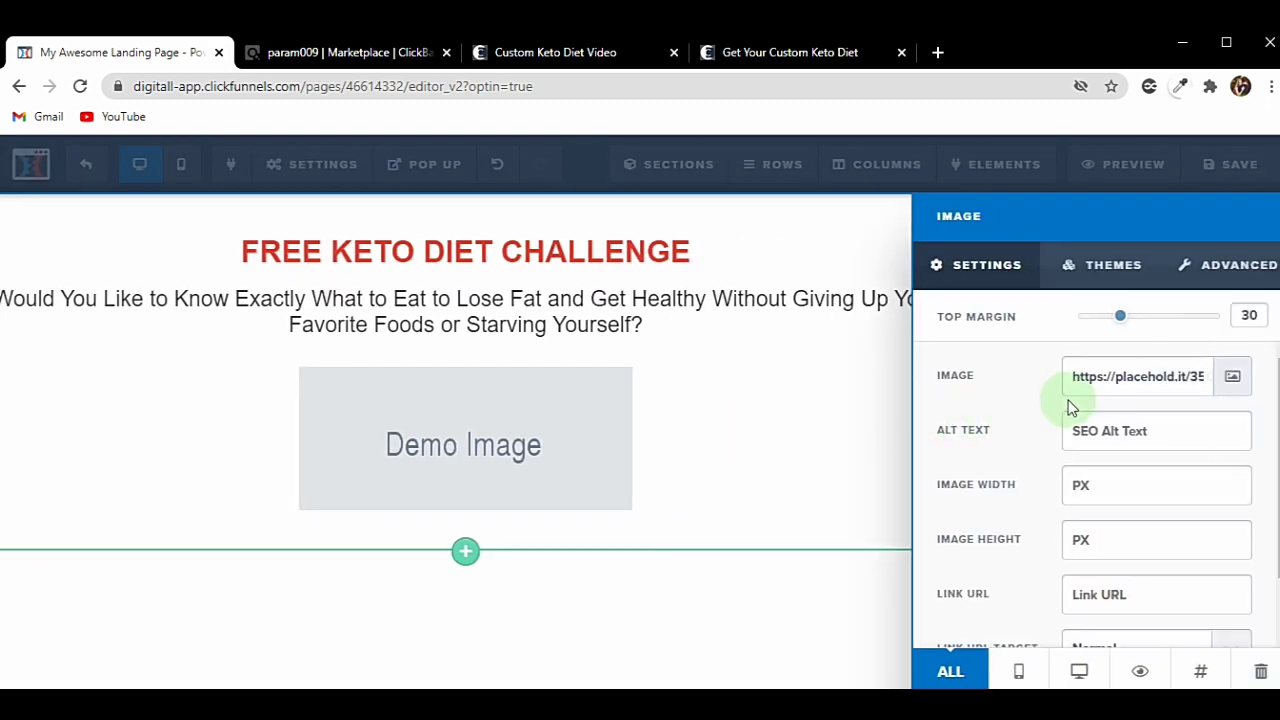
pyautogui.scroll(-1, 1075, 403)
pyautogui.scroll(1, 1094, 400)
pyautogui.click(1234, 390)
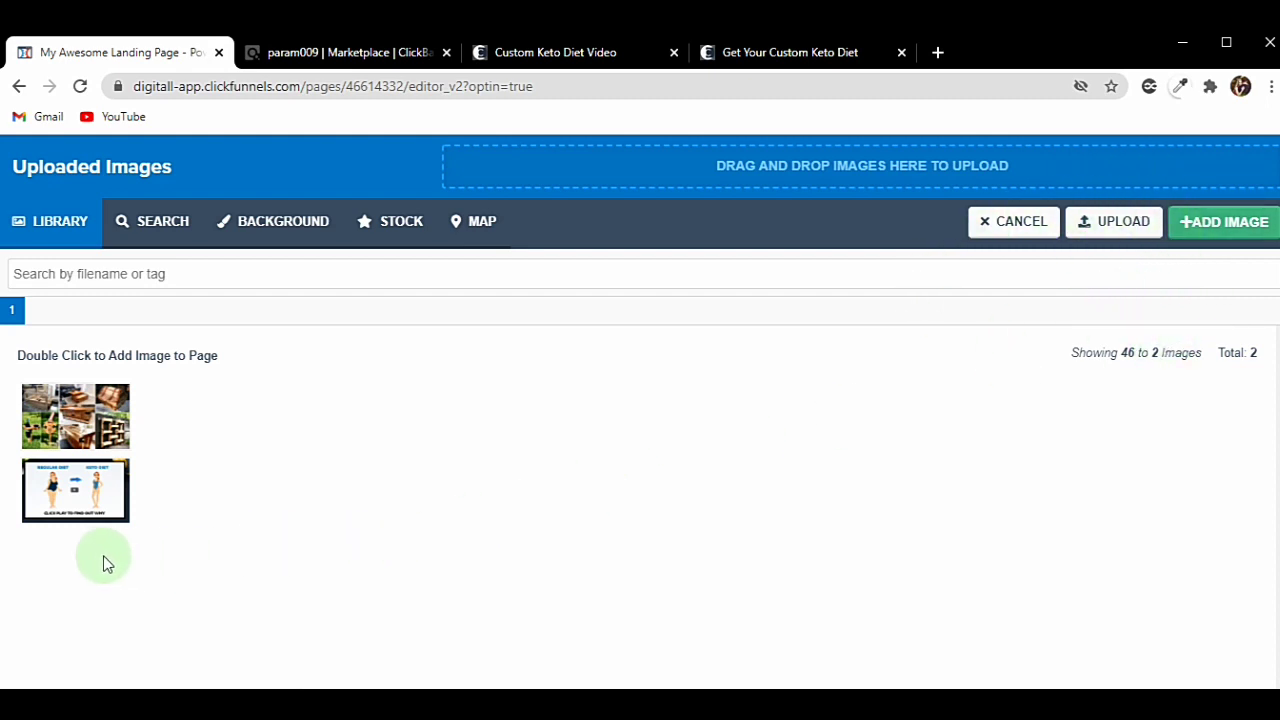
pyautogui.click(88, 505)
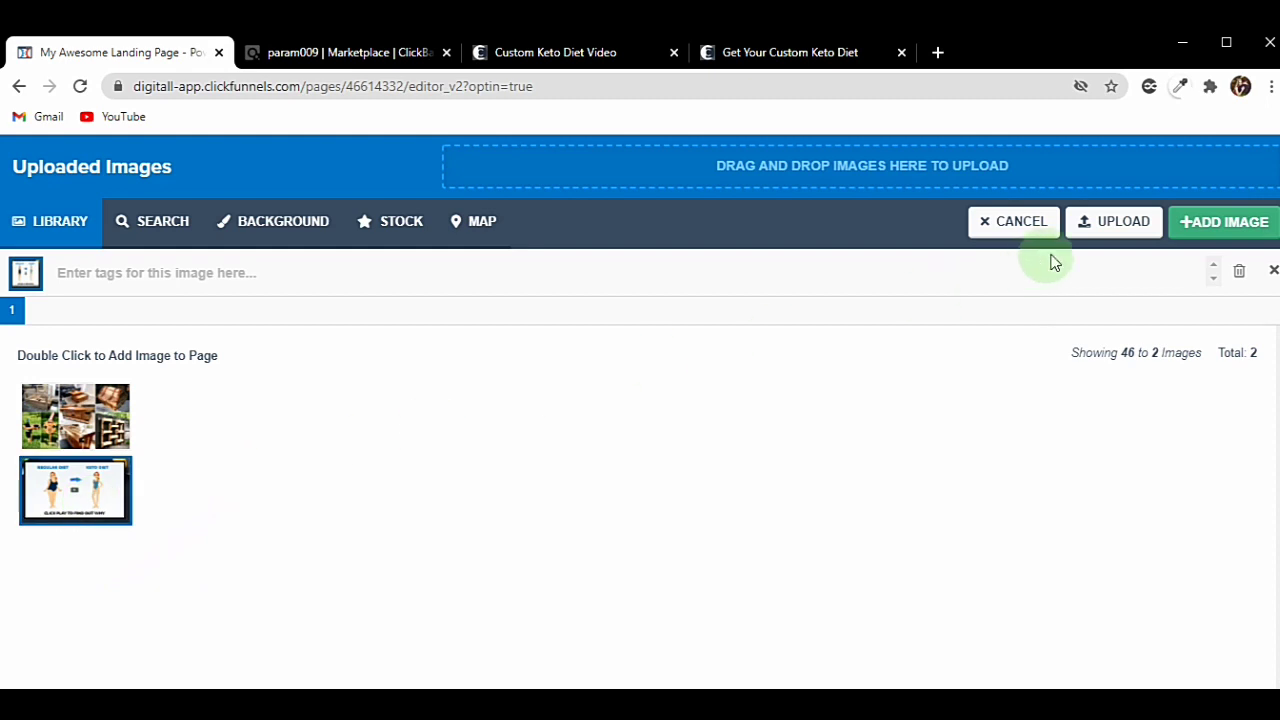
pyautogui.click(1205, 244)
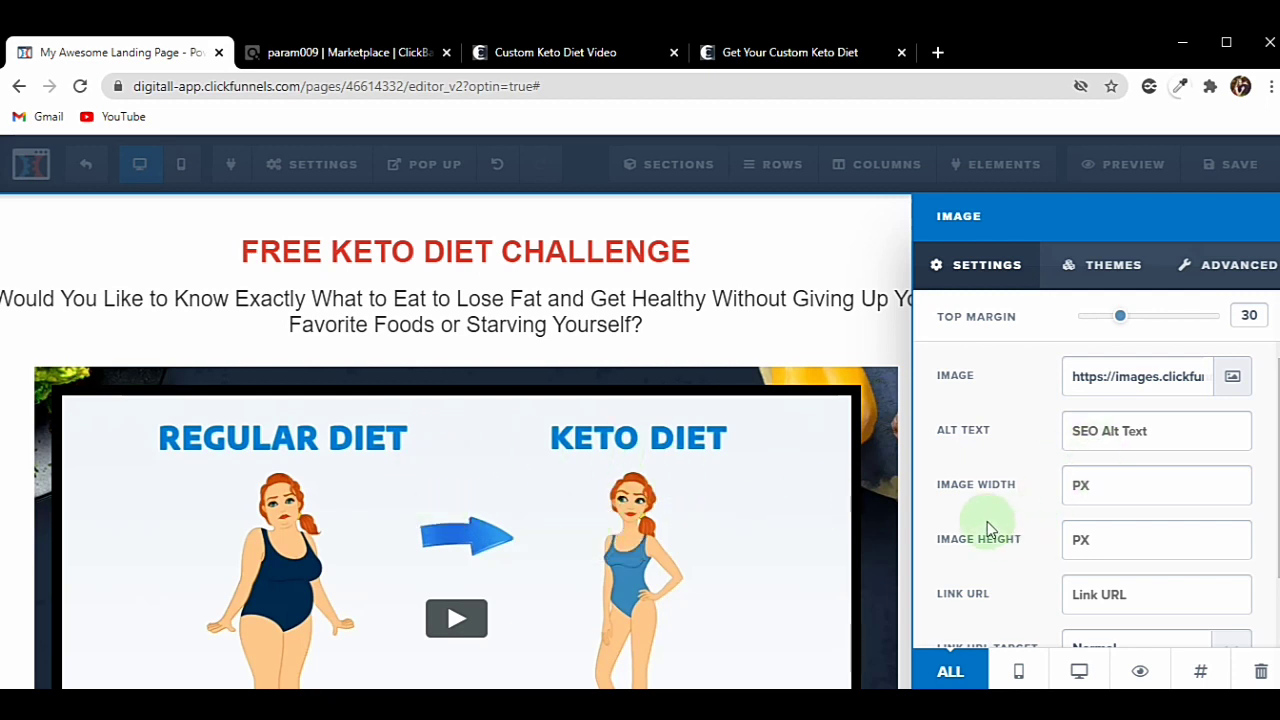
# Set the diet comparison image's width to 450 px.
pyautogui.click(1101, 486)
pyautogui.write('450')
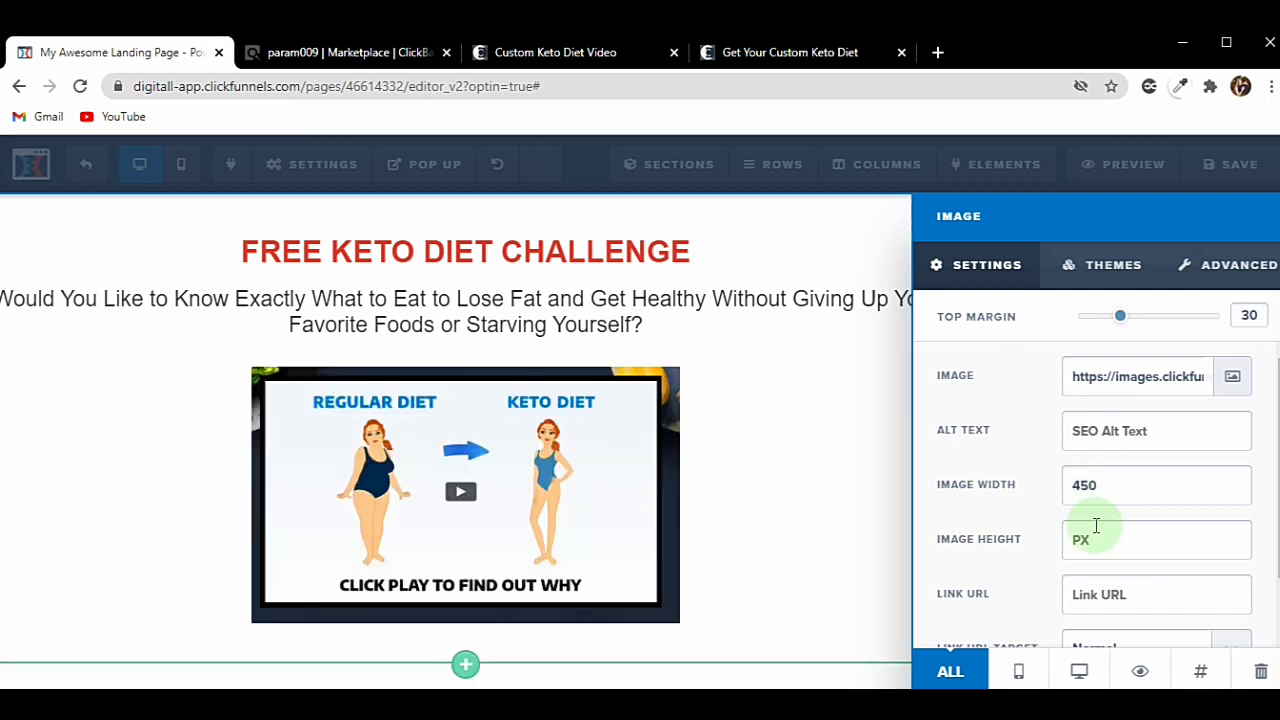
pyautogui.click(768, 532)
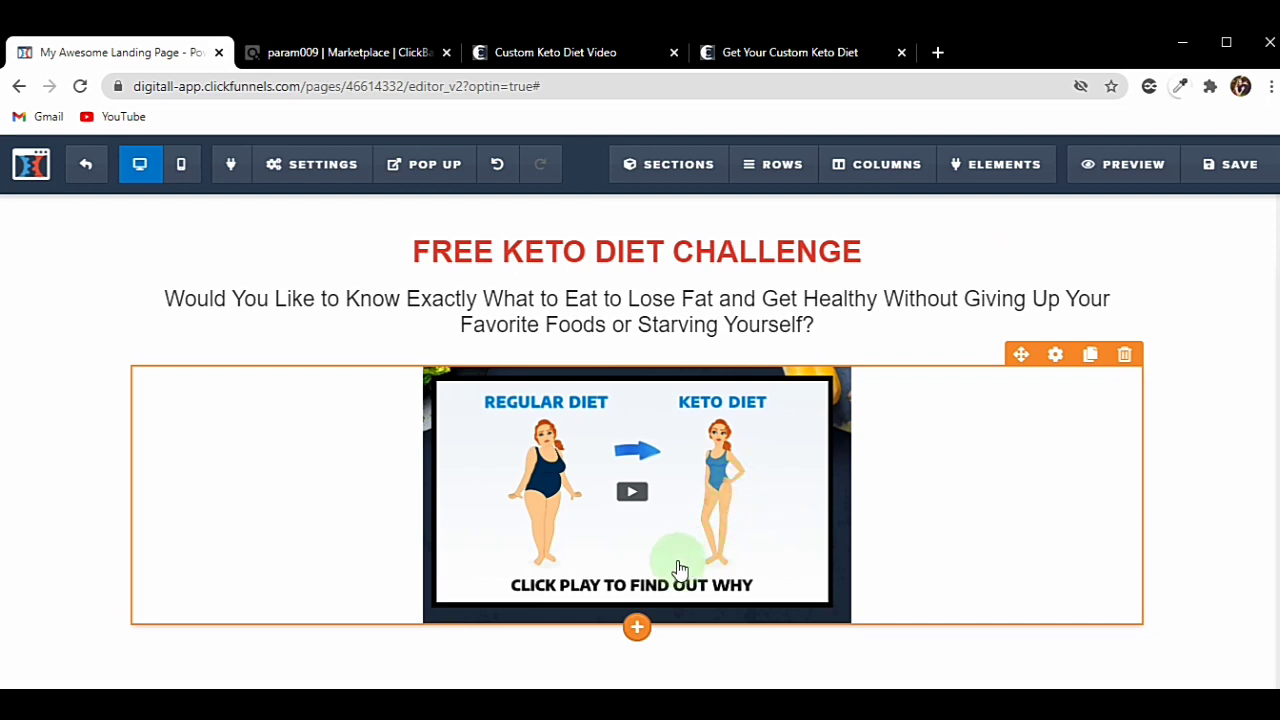
# Add a Button form element directly below the diet comparison image.
pyautogui.click(637, 628)
pyautogui.scroll(-3, 1046, 491)
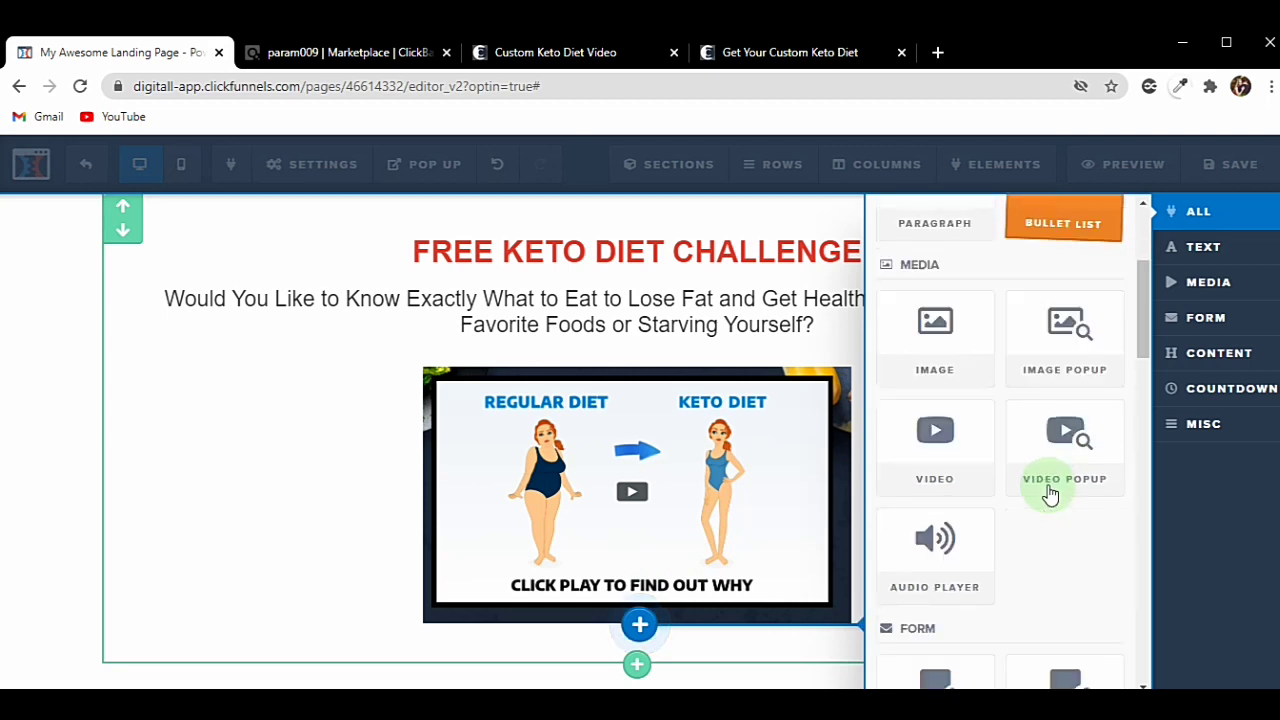
pyautogui.scroll(-4, 1048, 494)
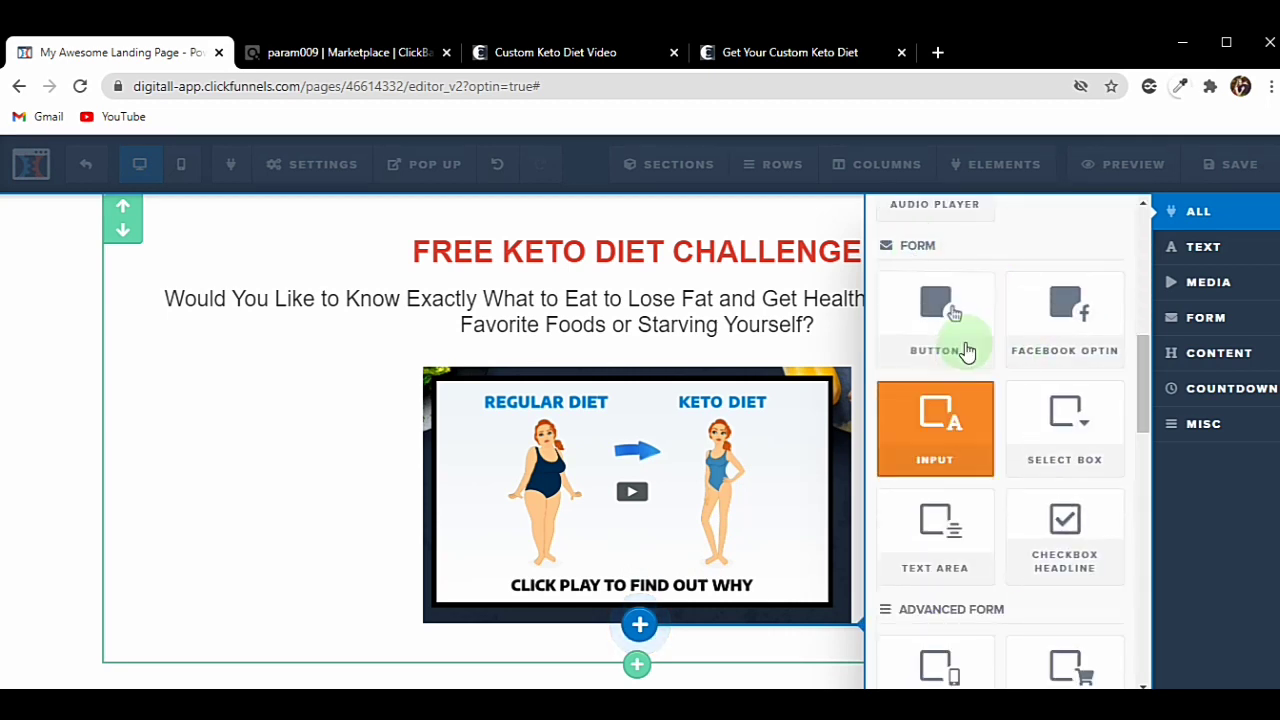
pyautogui.moveTo(950, 322); pyautogui.dragTo(830, 470)
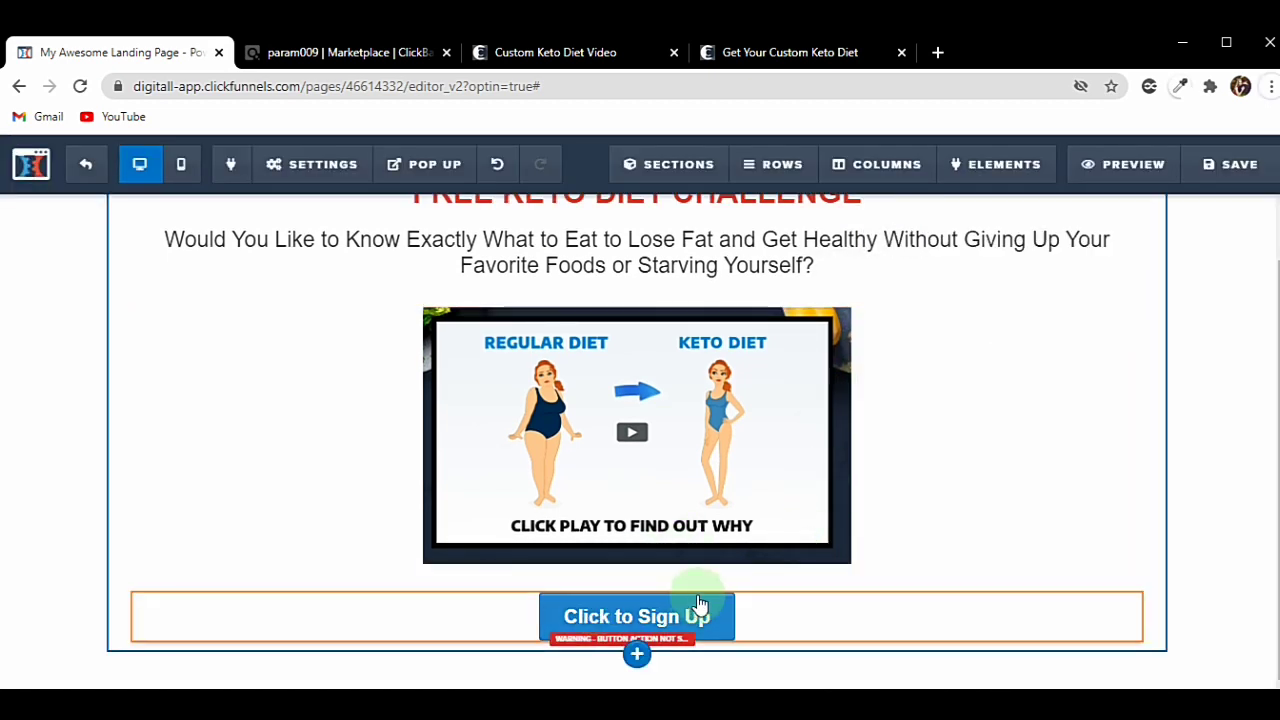
# Change the new button's text to "TAKE KETO DIET CHALLENGE".
pyautogui.click(668, 620)
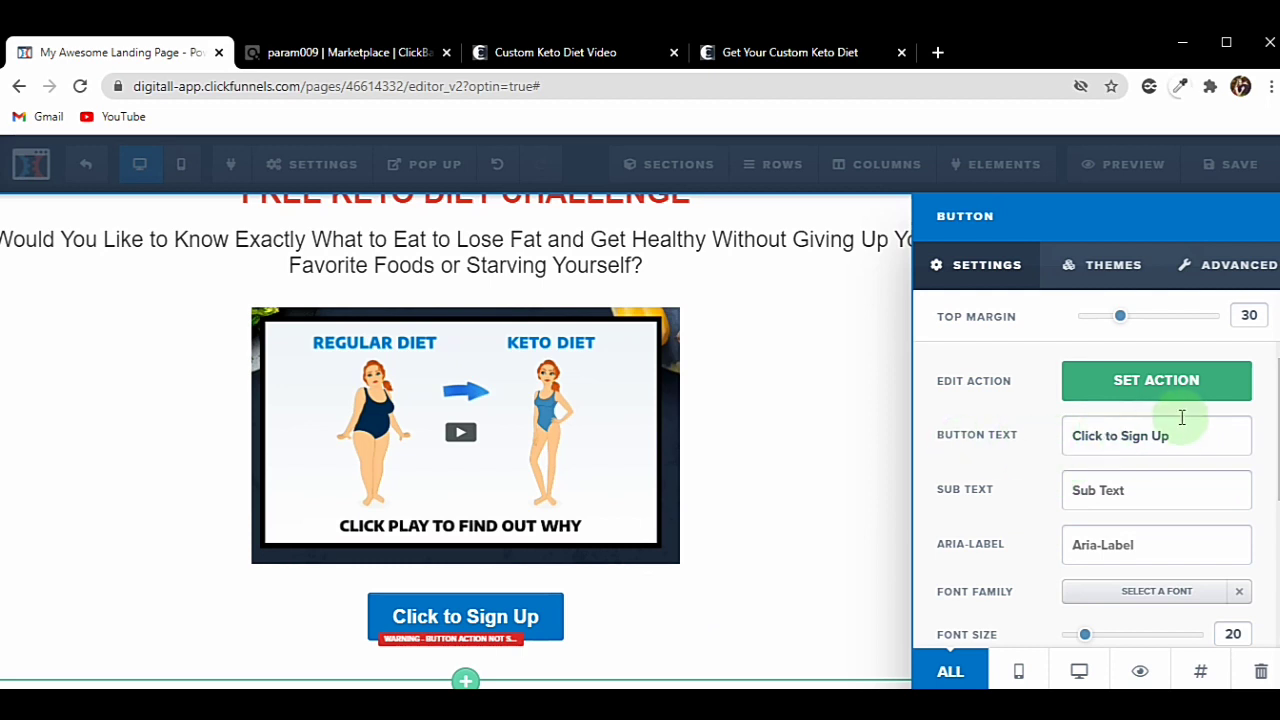
pyautogui.press('BackSpace')
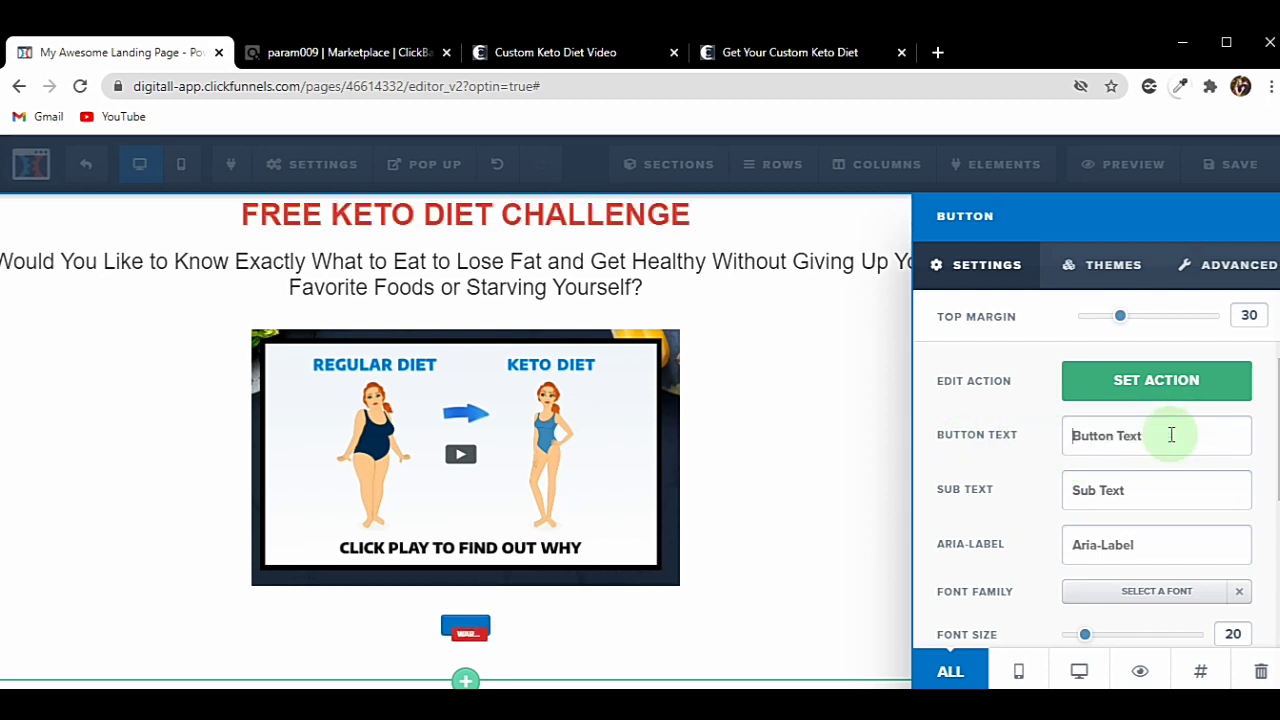
pyautogui.write('TAKE')
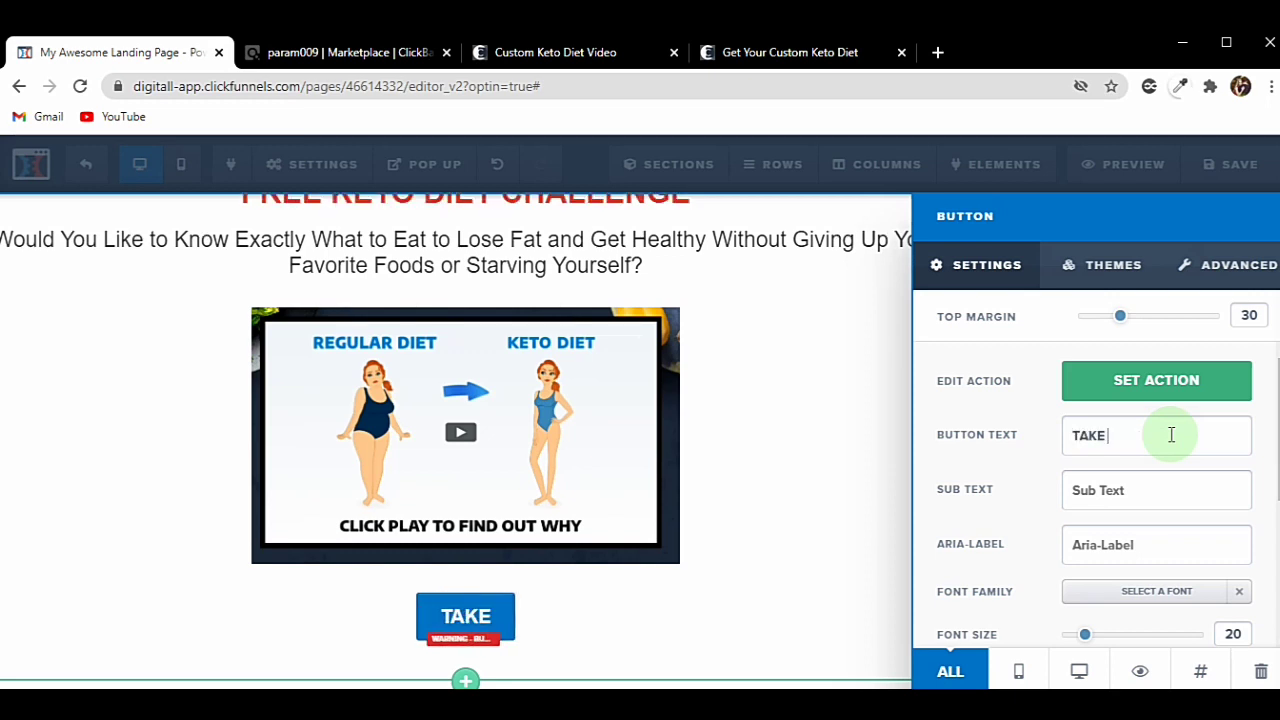
pyautogui.write(' KETO DIET')
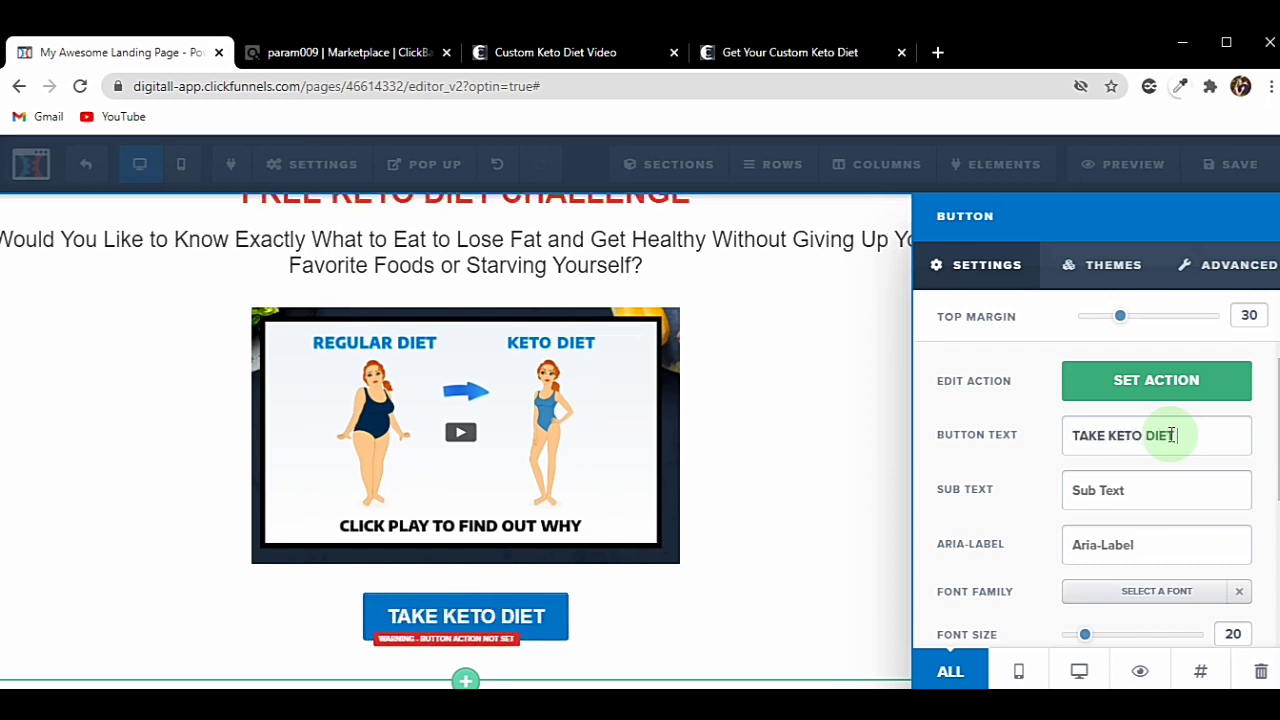
pyautogui.write(' CHALLENG')
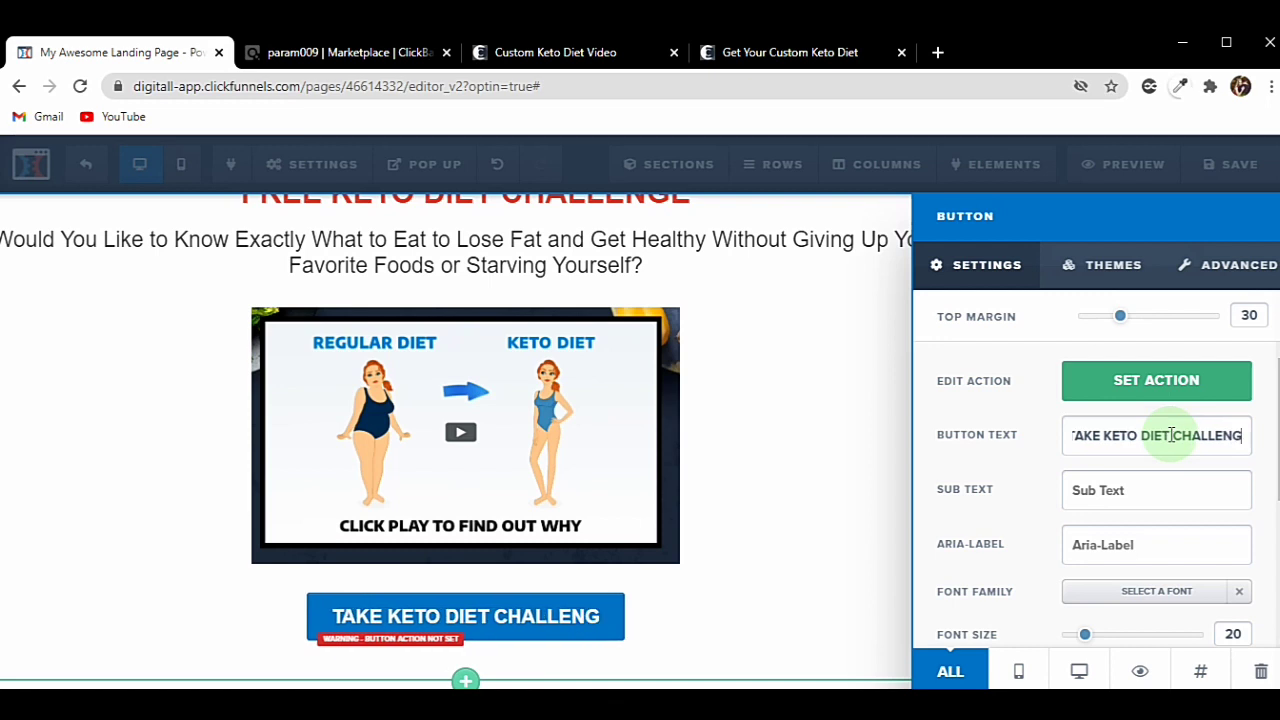
pyautogui.write('E')
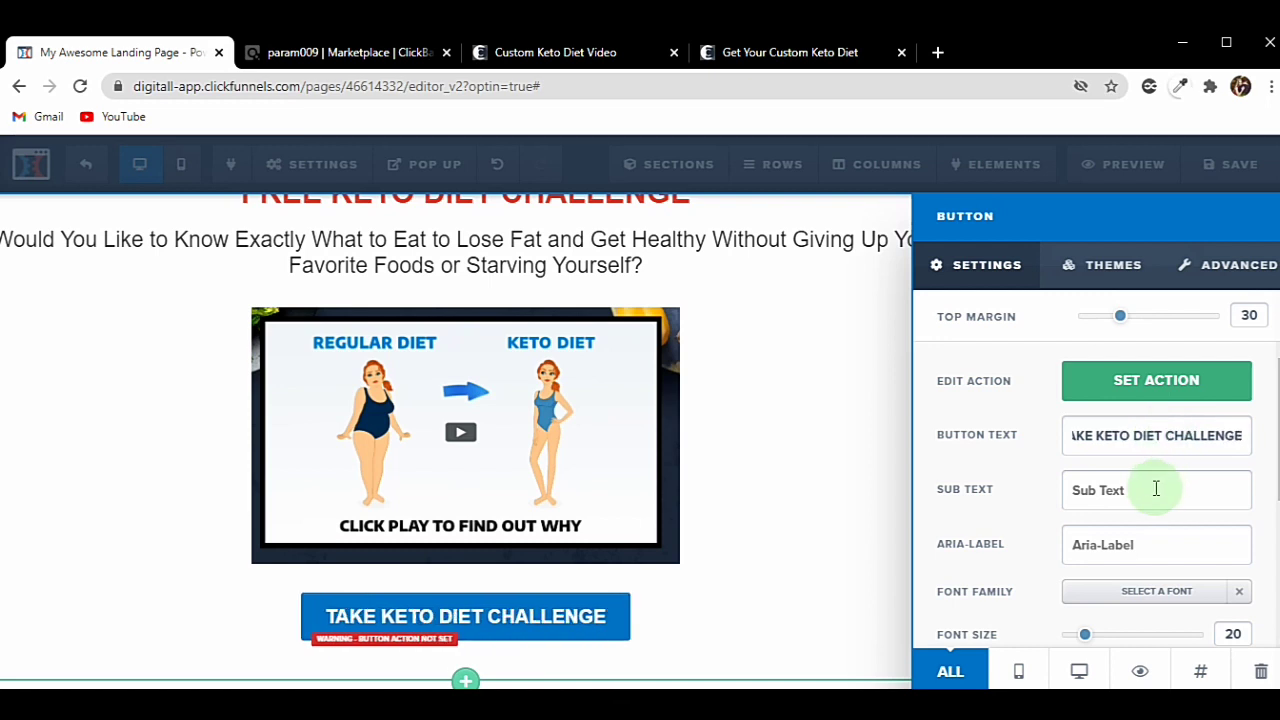
# Set the button's background color to the red conversion color #e43b2c.
pyautogui.scroll(-3, 1156, 488)
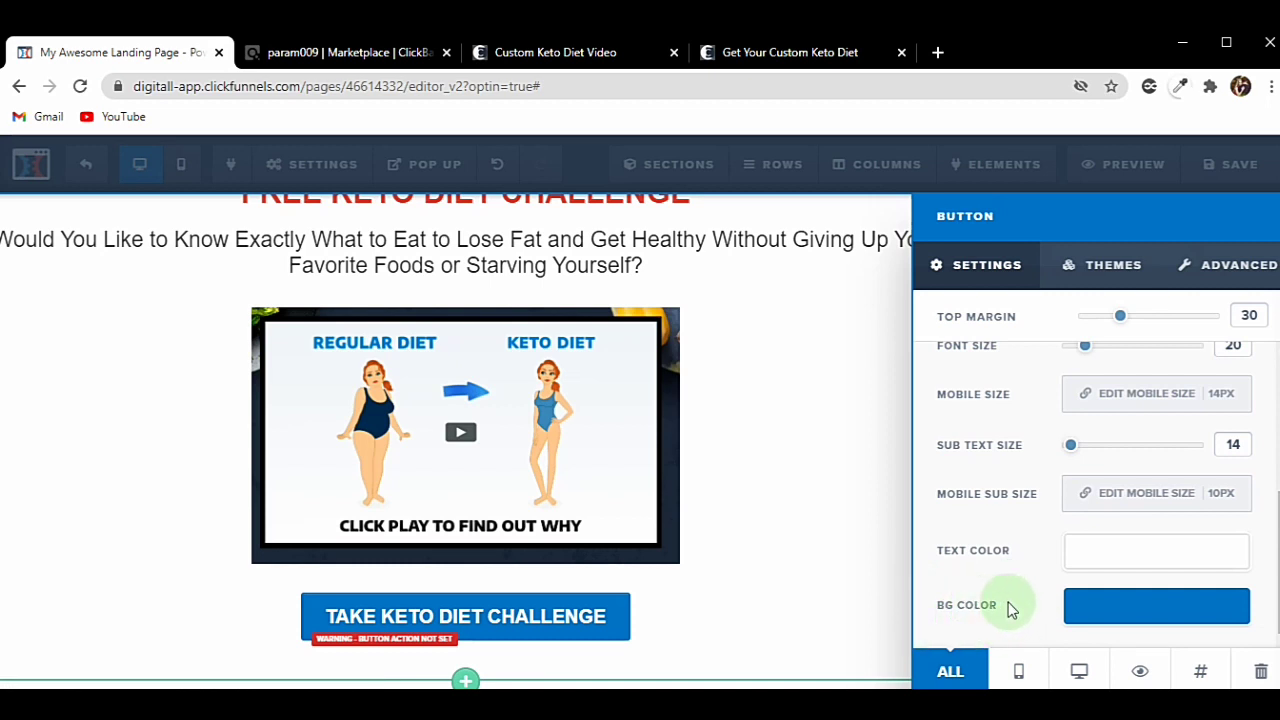
pyautogui.click(1112, 614)
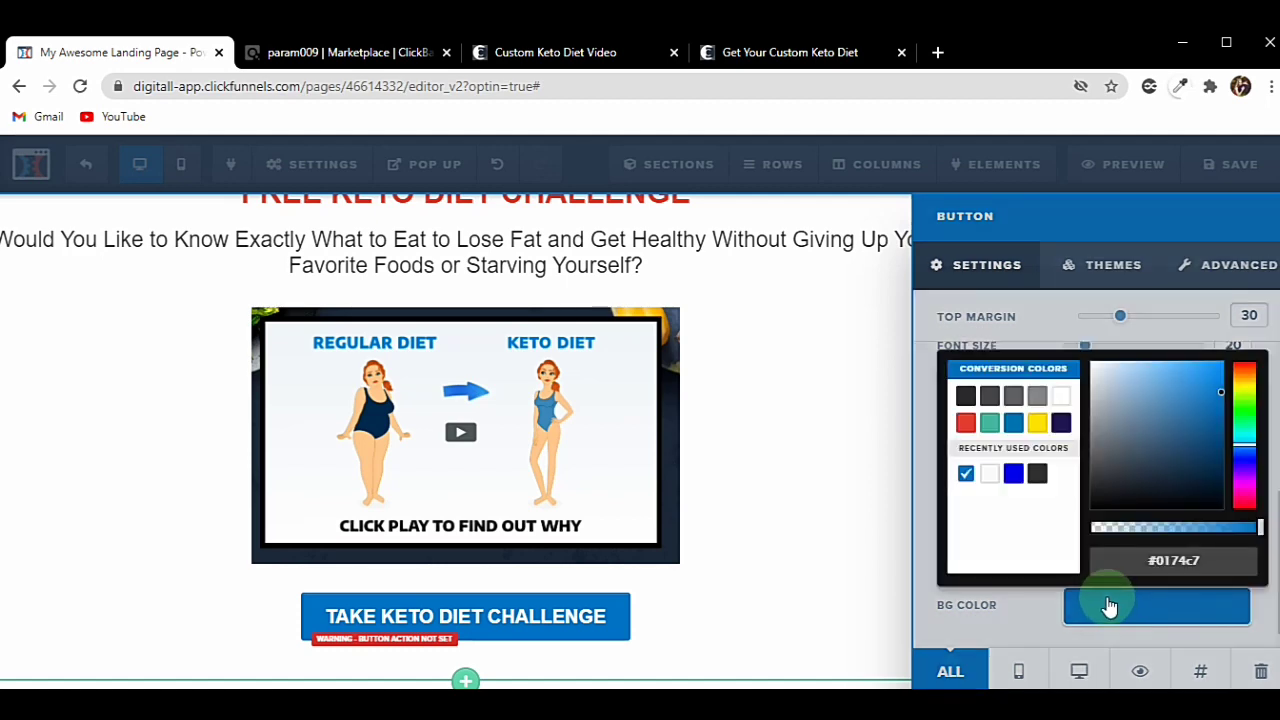
pyautogui.click(965, 426)
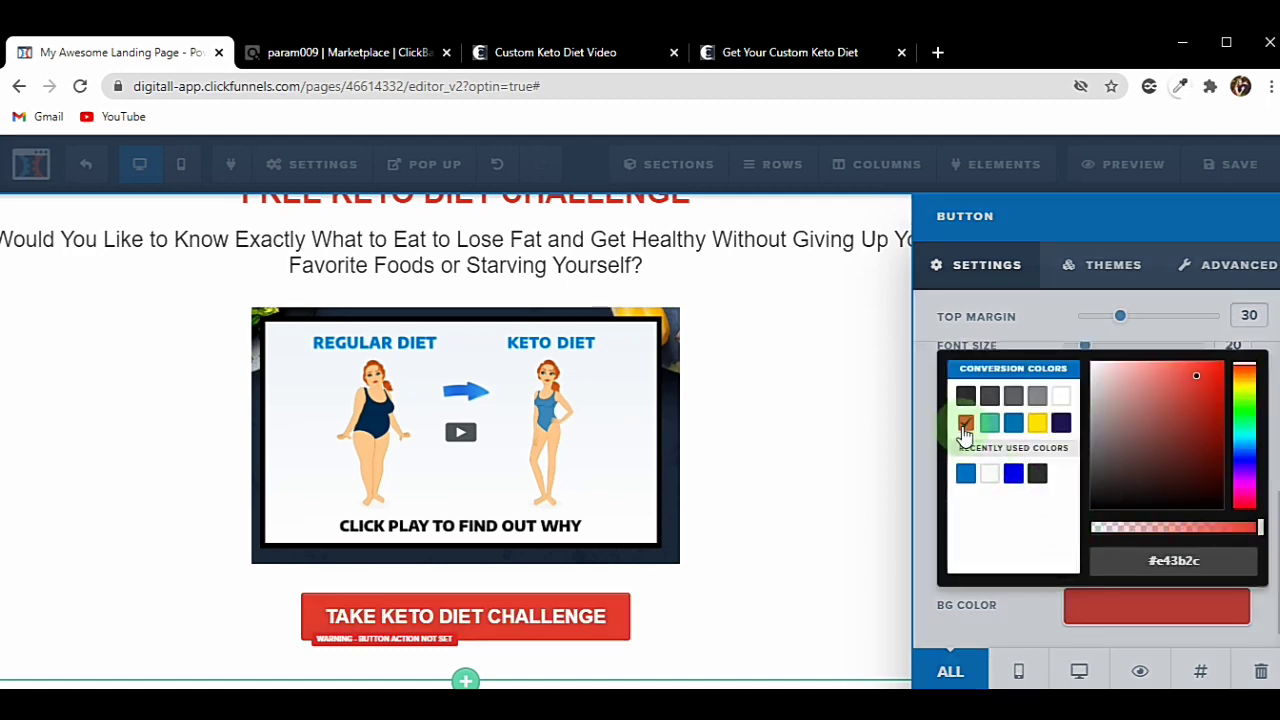
pyautogui.click(859, 514)
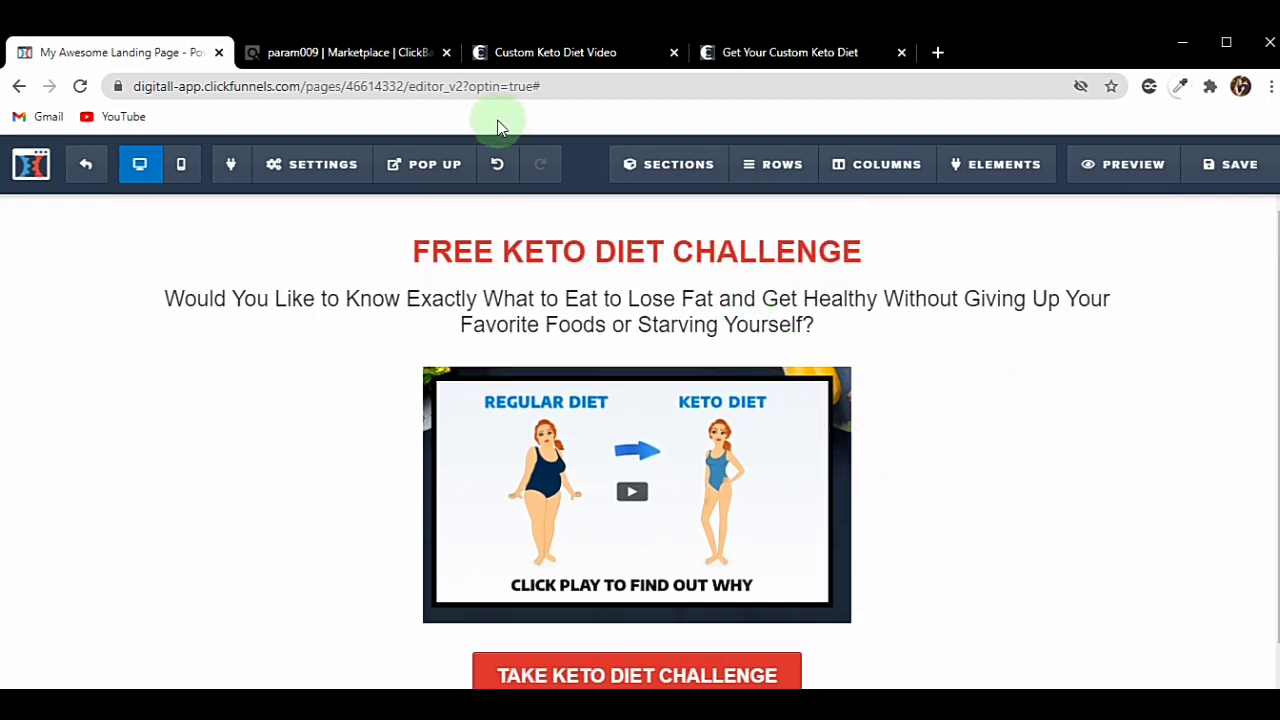
# Switch to the ClickBank marketplace, generate the HopLink for the Custom Keto Diet offer and copy the encrypted link.
pyautogui.click(412, 62)
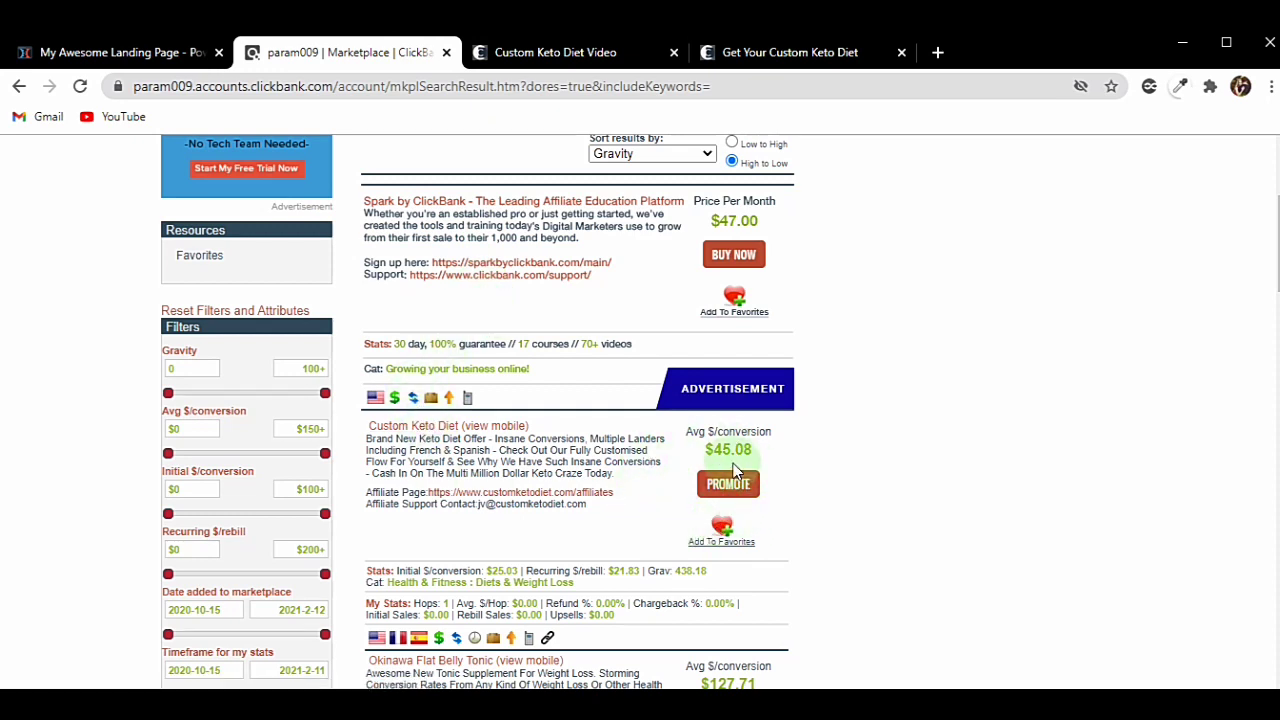
pyautogui.click(728, 485)
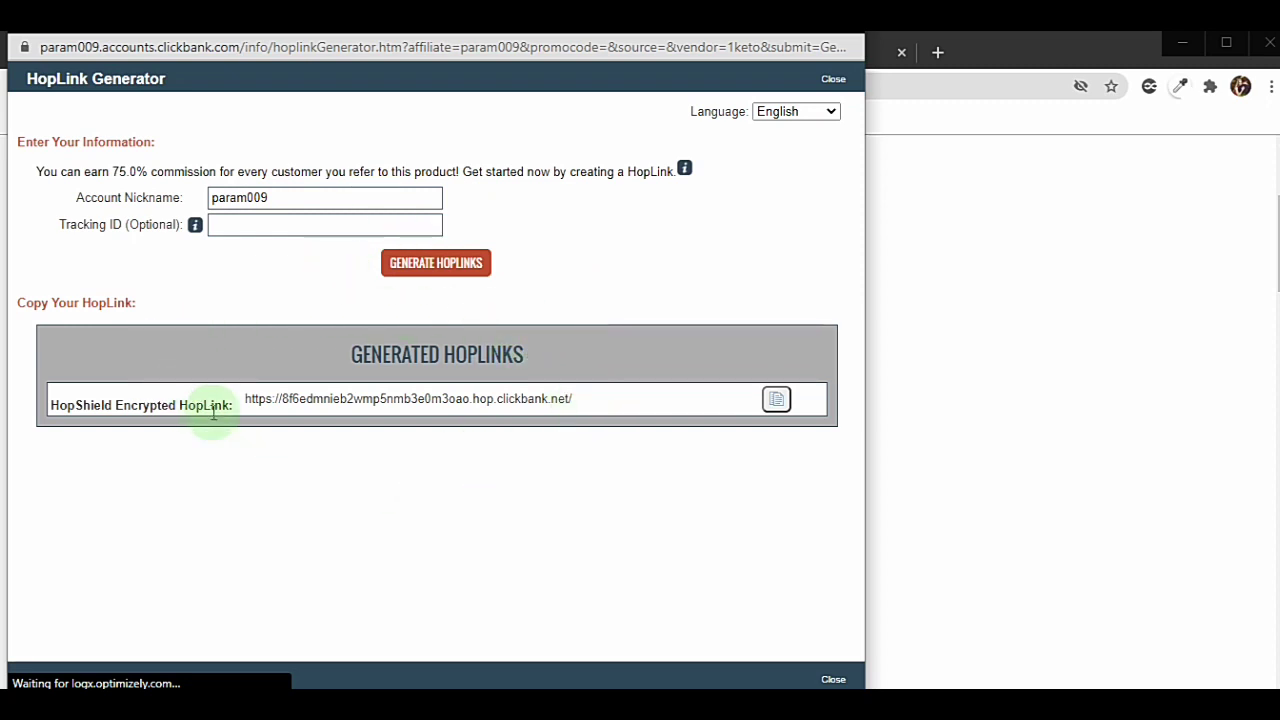
pyautogui.click(771, 400)
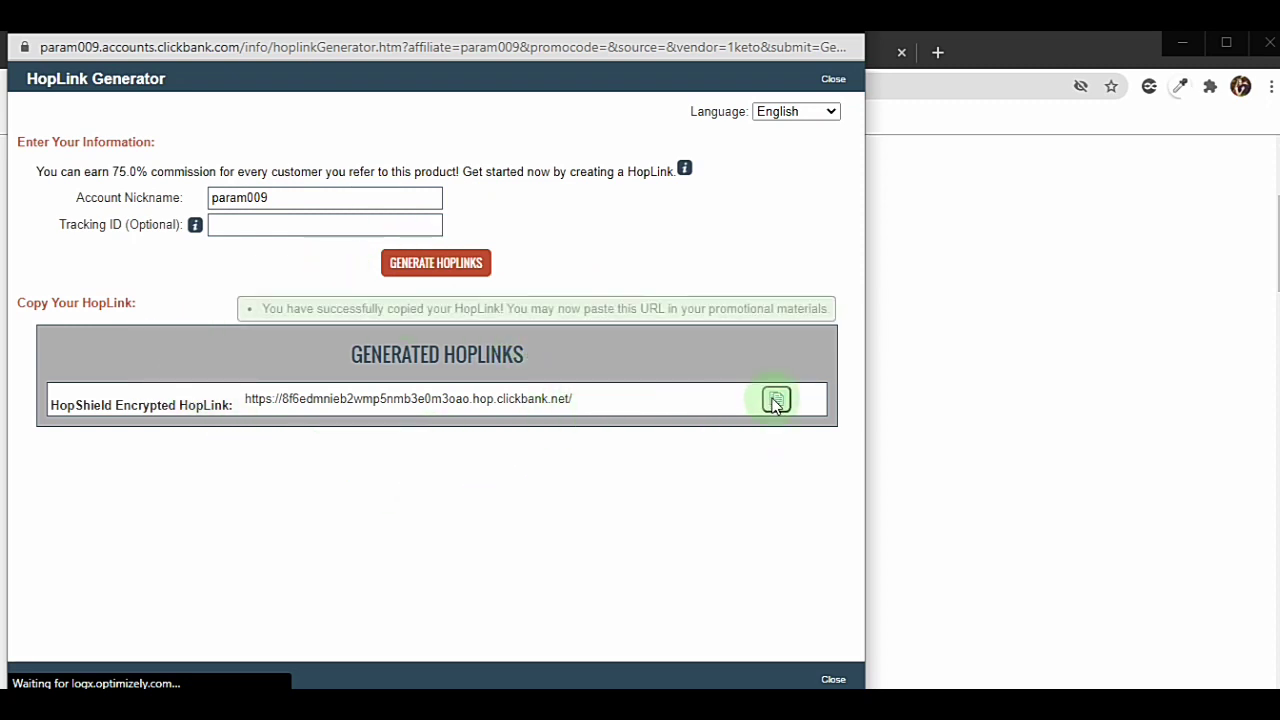
pyautogui.click(1051, 420)
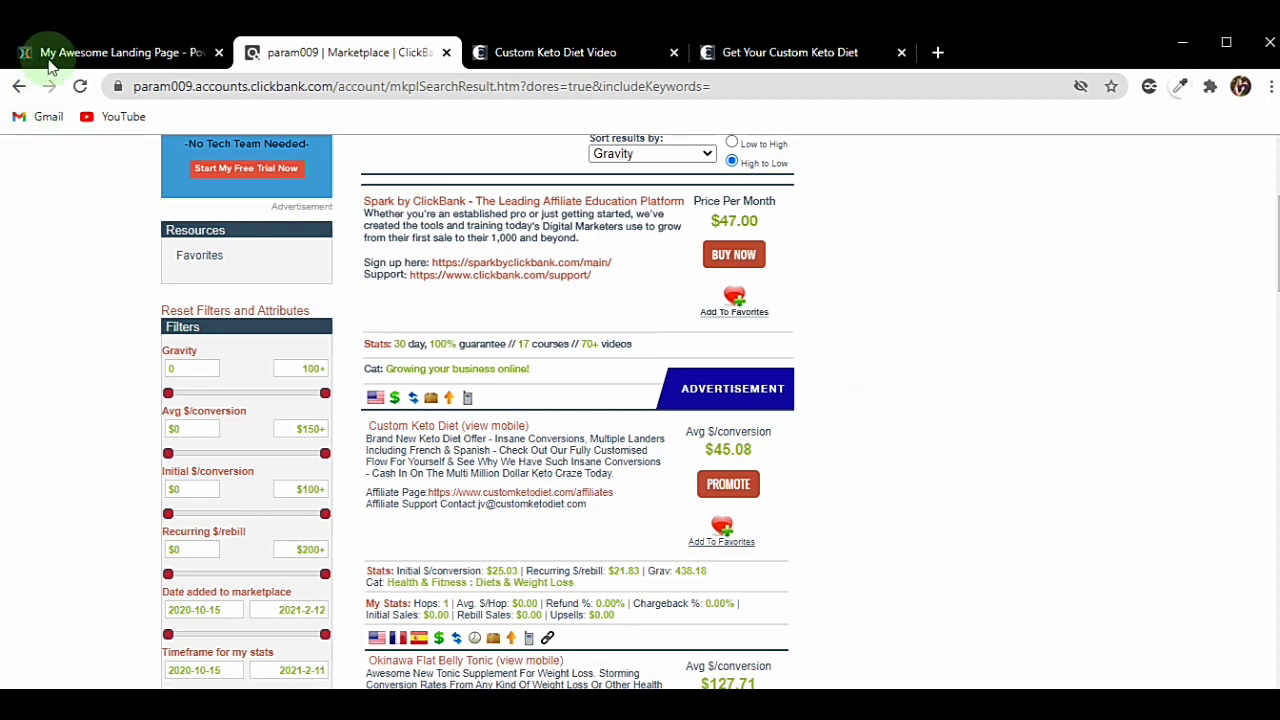
# Back in the ClickFunnels editor, make the challenge button go to the copied HopLink as a website URL, opening in the same window.
pyautogui.click(88, 52)
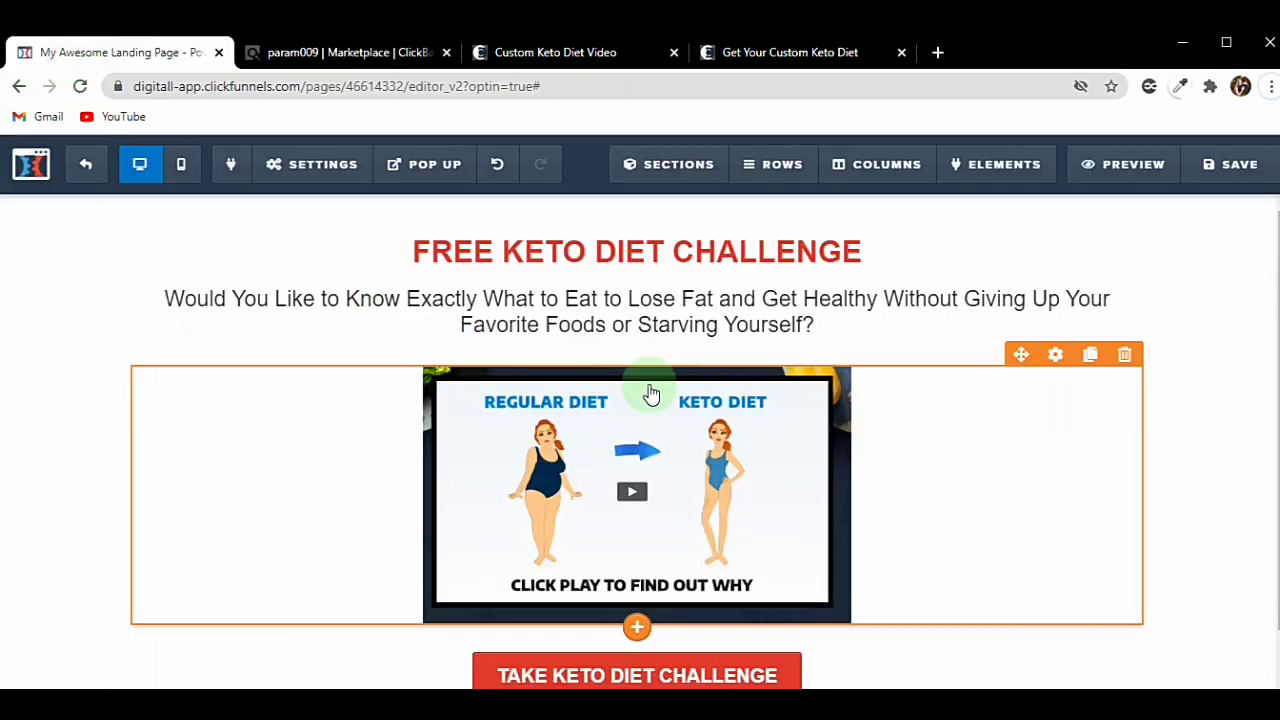
pyautogui.scroll(-1, 651, 401)
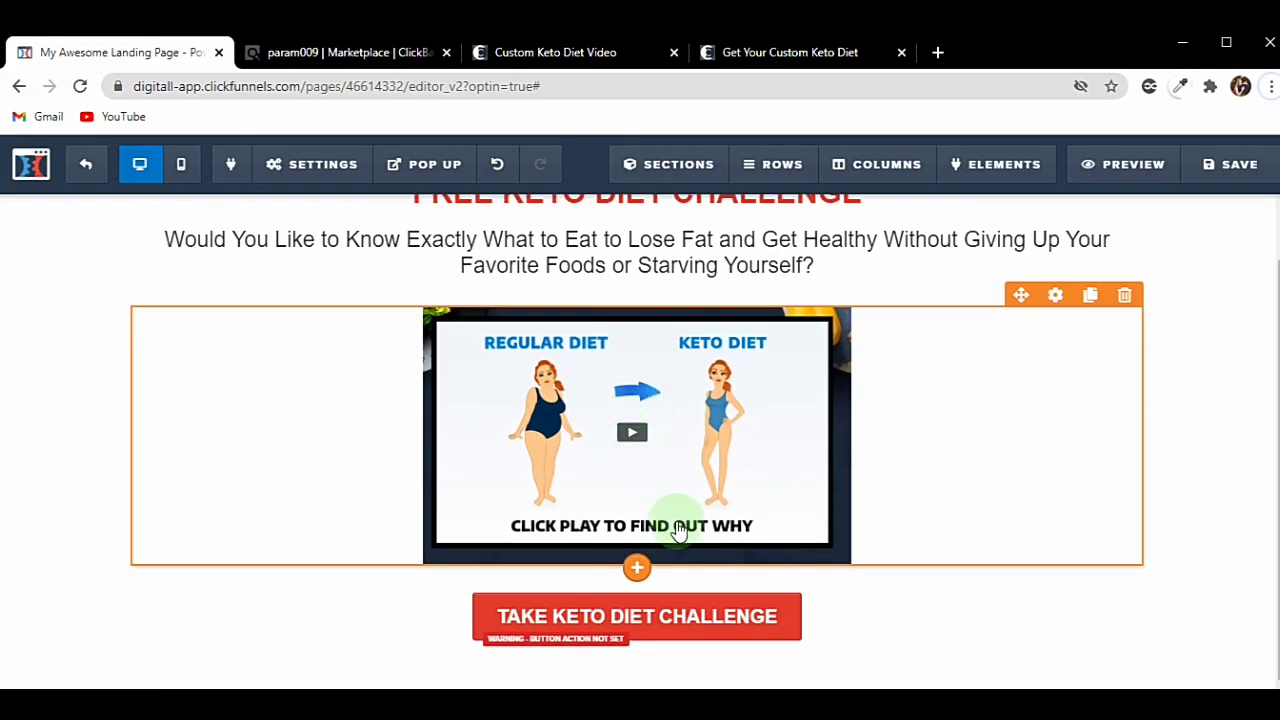
pyautogui.click(663, 620)
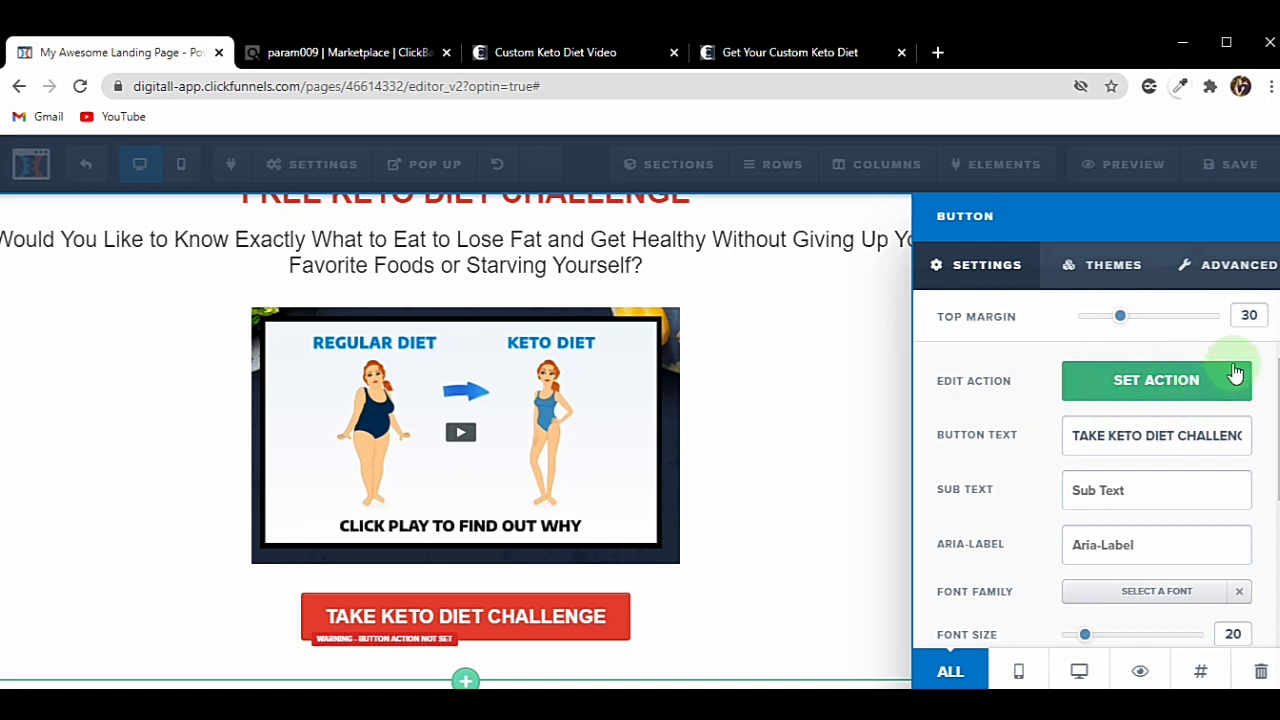
pyautogui.click(1180, 388)
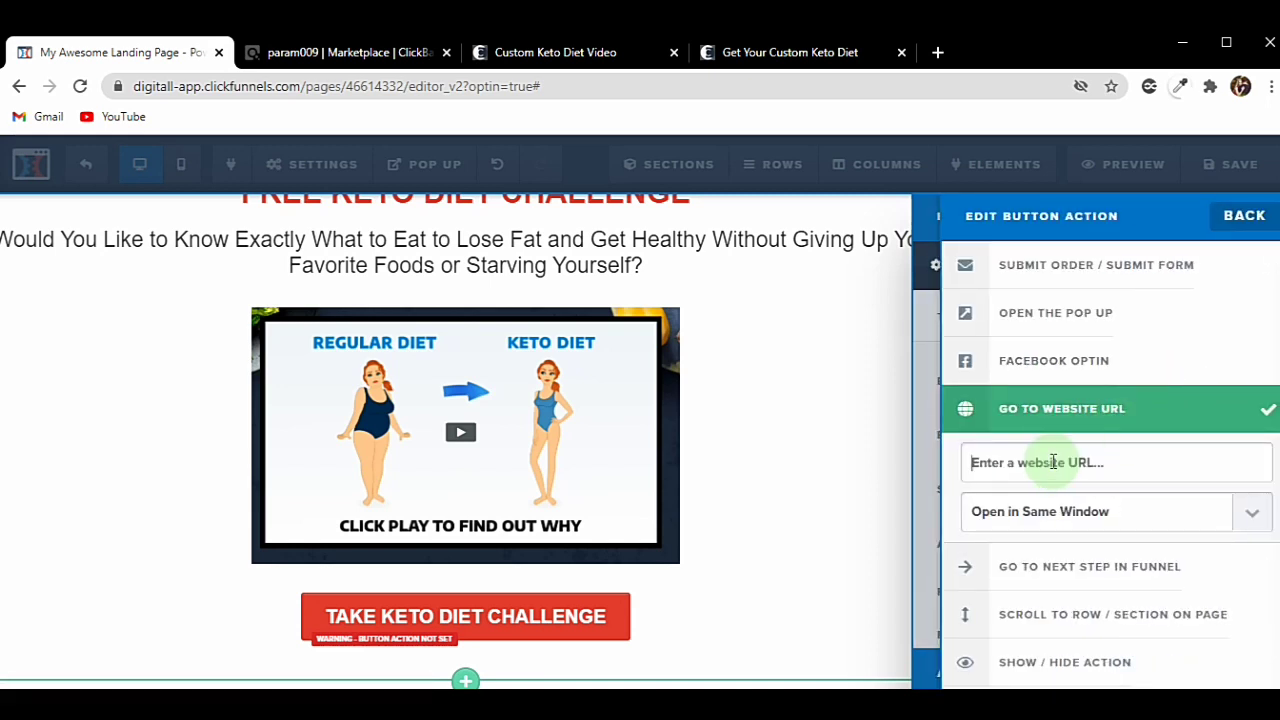
pyautogui.click(1053, 462)
pyautogui.hotkey('ctrl', 'v')
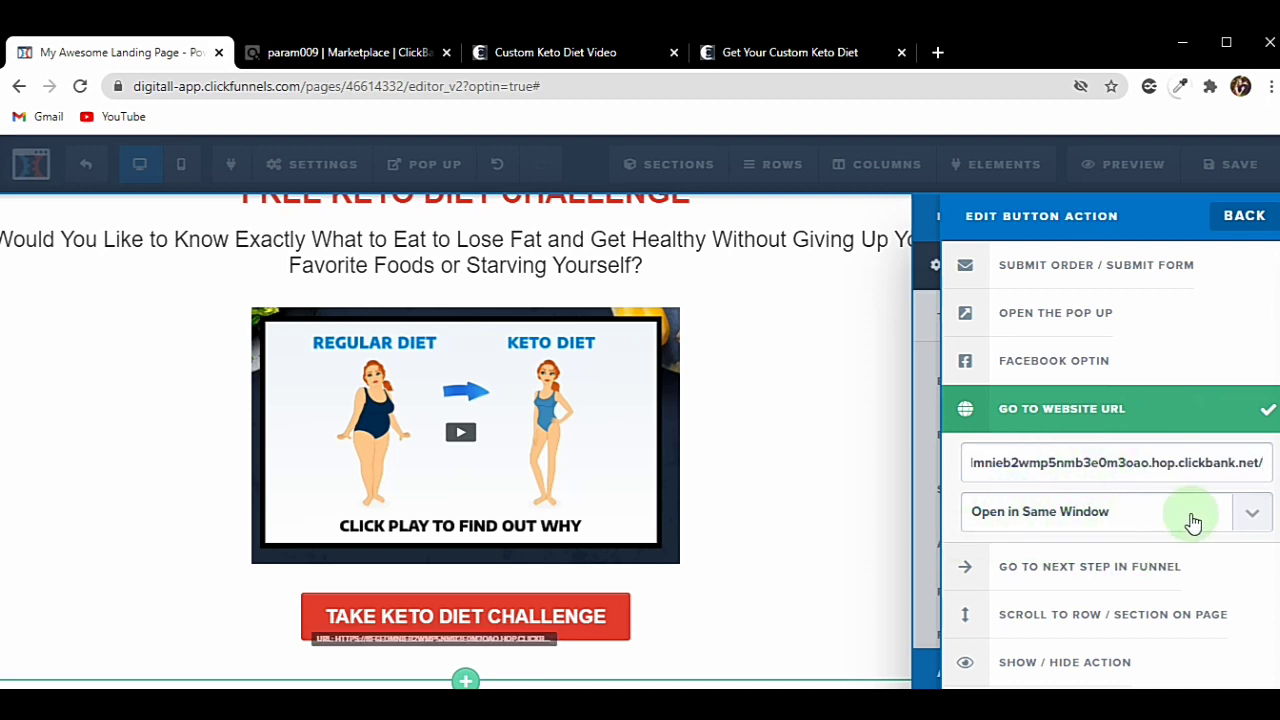
pyautogui.click(1245, 517)
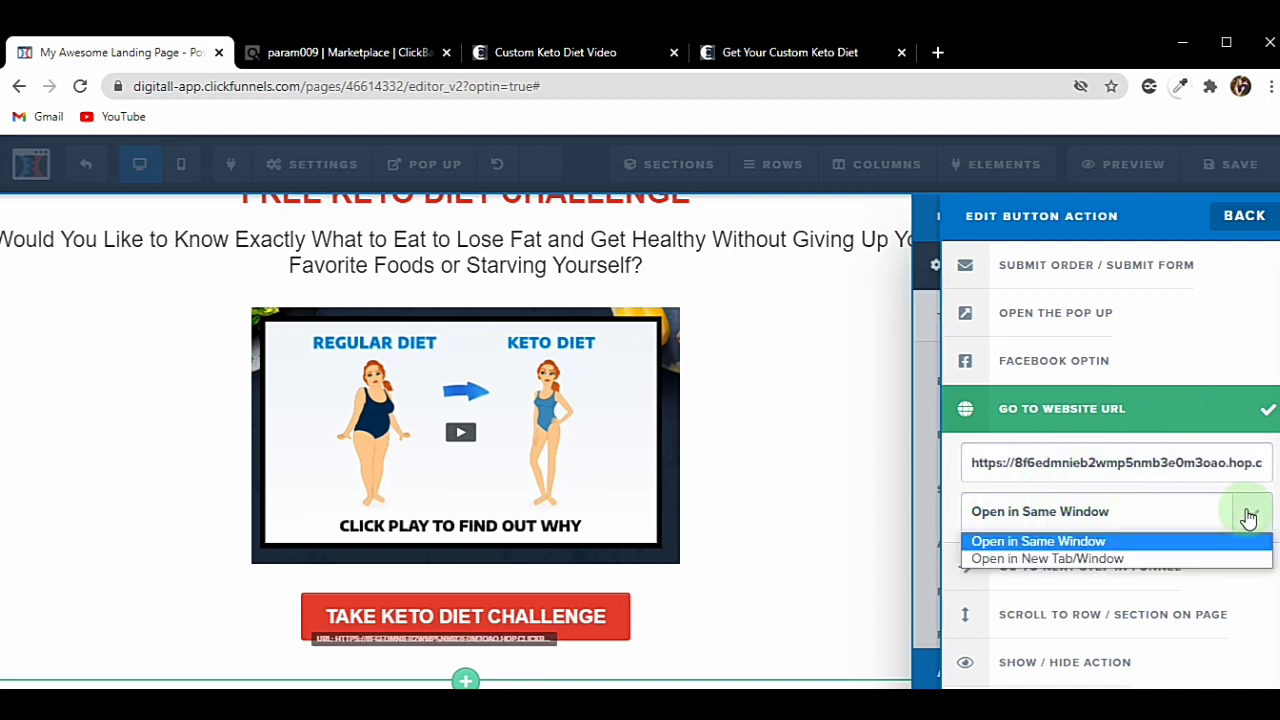
pyautogui.click(1108, 559)
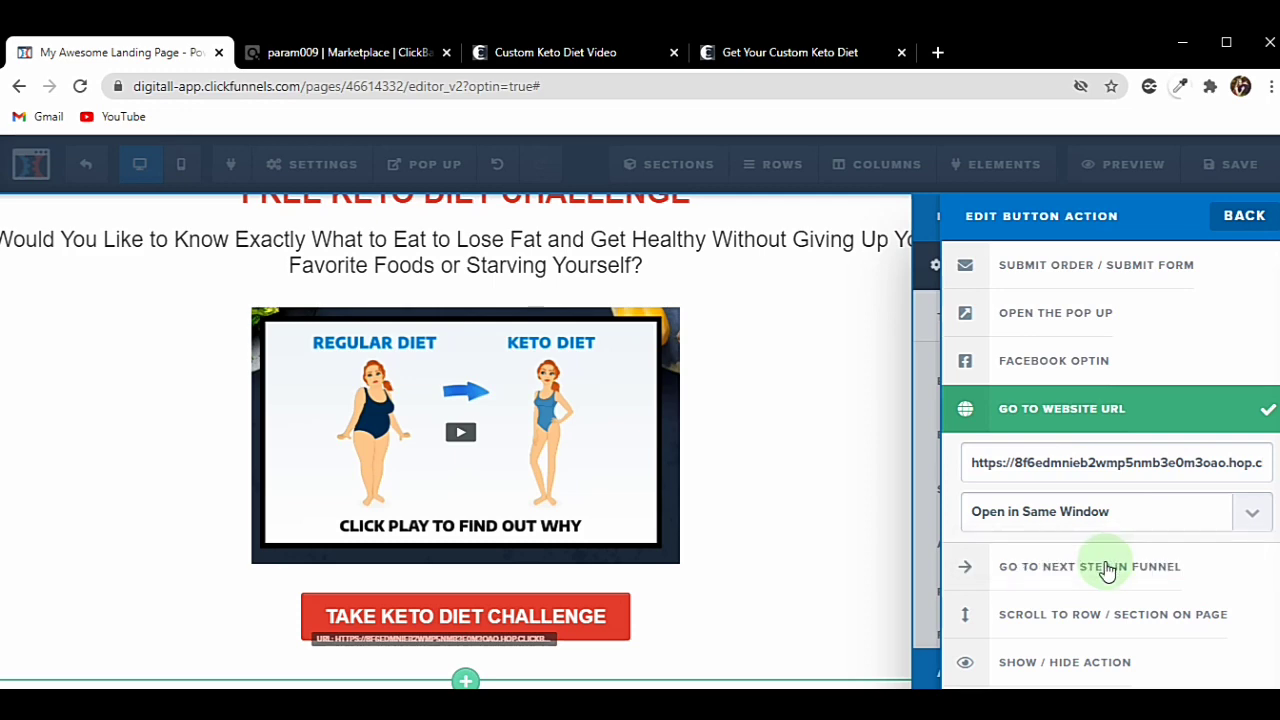
pyautogui.click(833, 517)
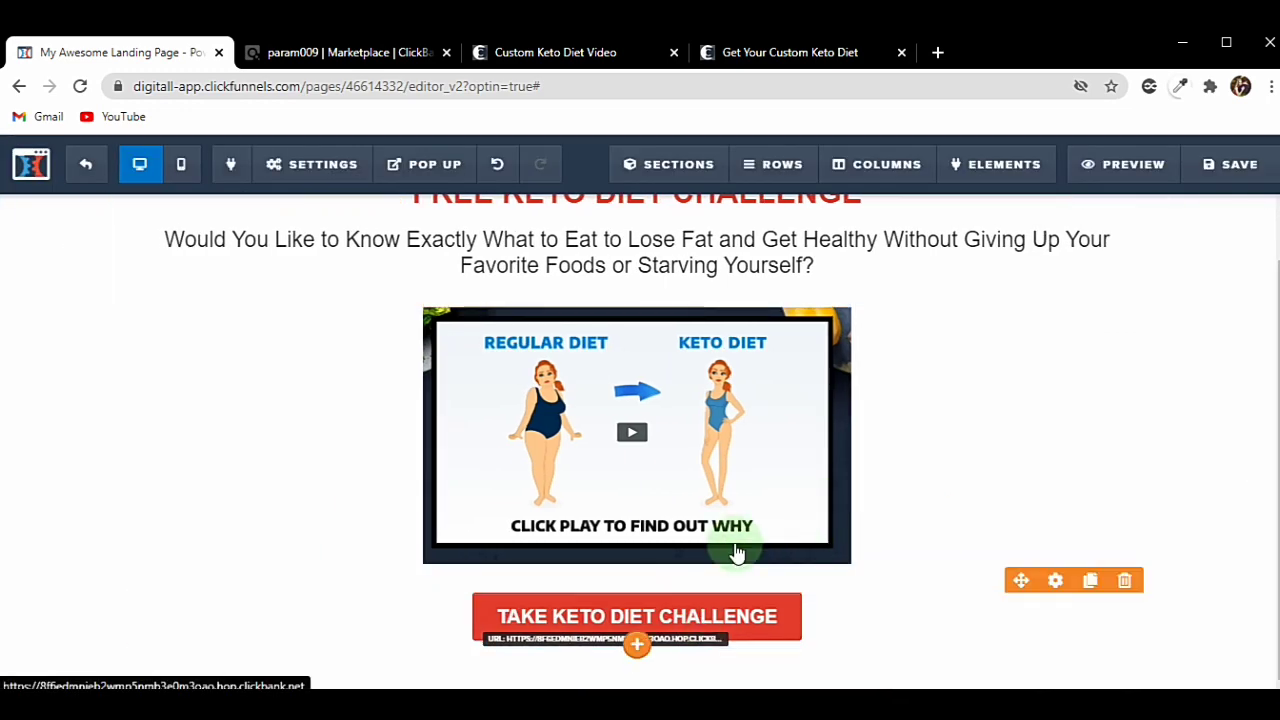
# Set the challenge button's effect to Rocking (loop) in its advanced style settings.
pyautogui.click(738, 628)
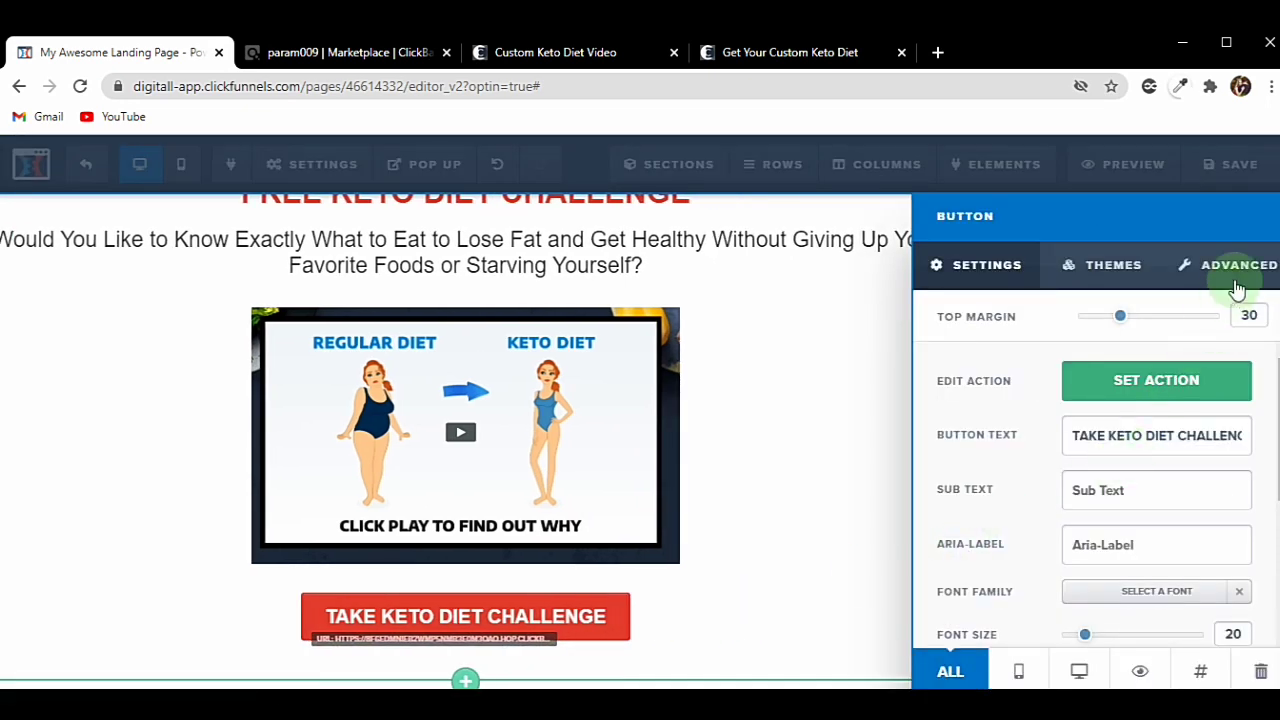
pyautogui.click(976, 304)
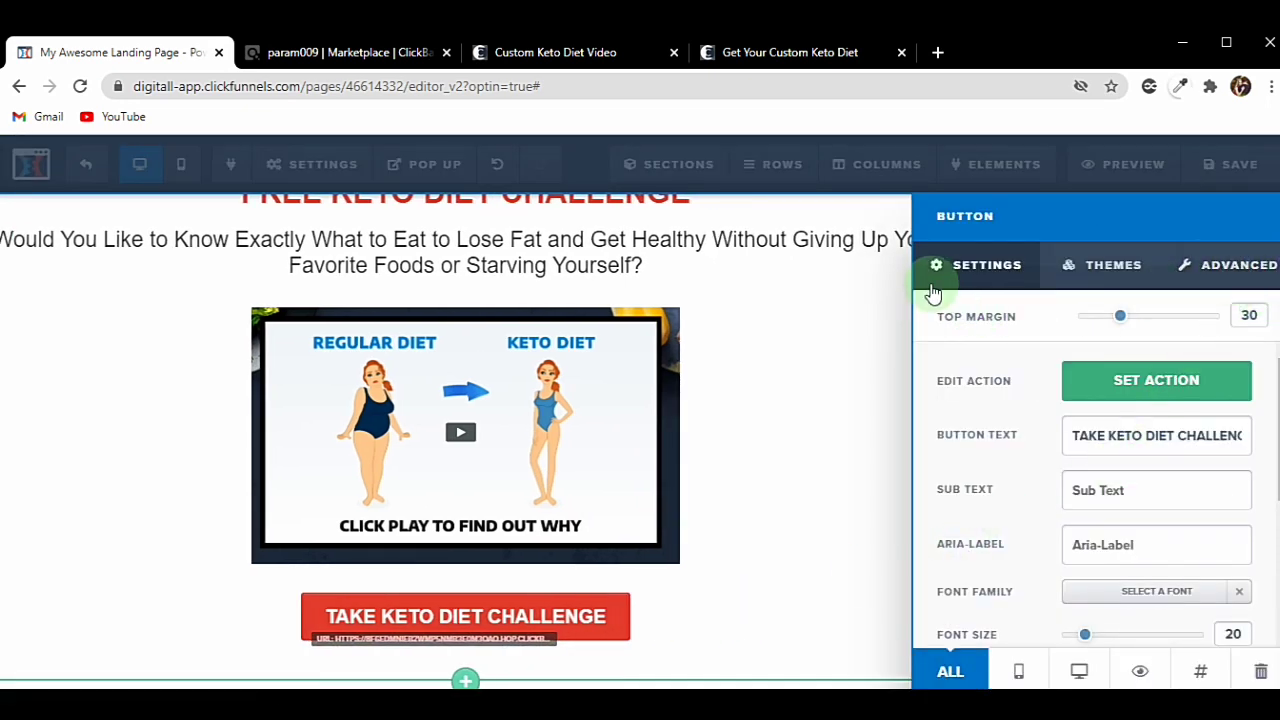
pyautogui.click(1231, 280)
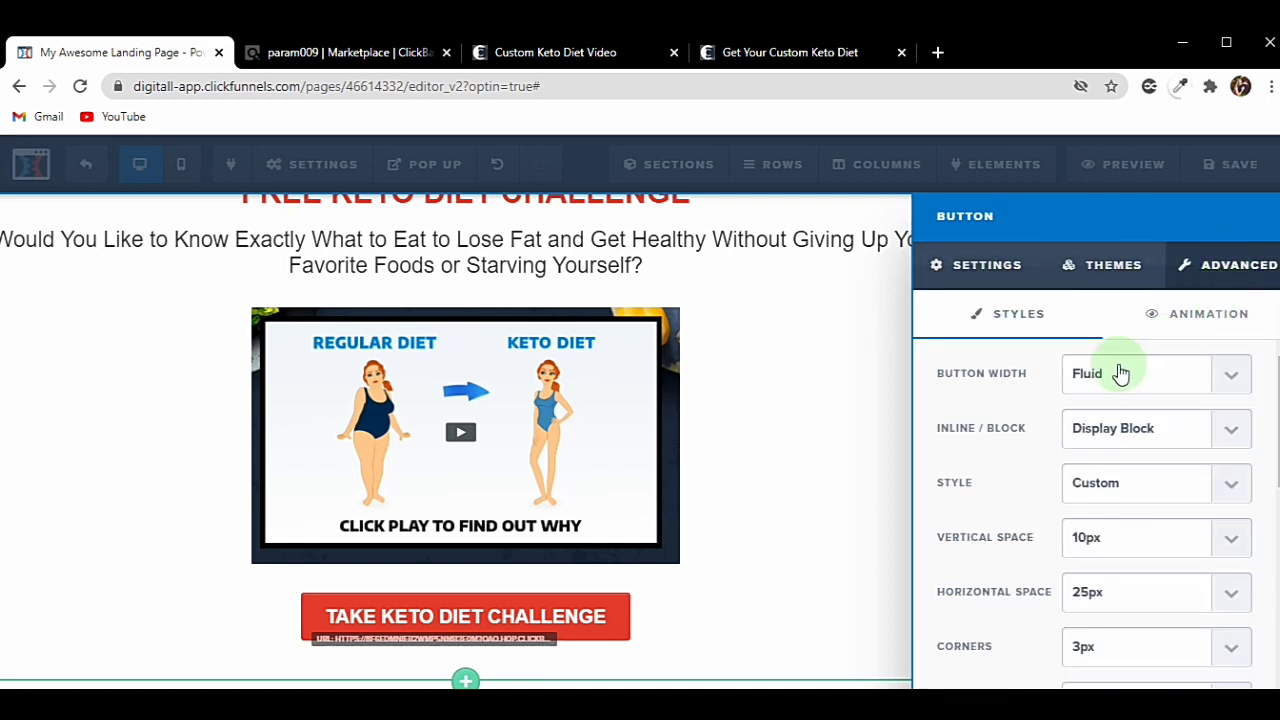
pyautogui.scroll(-5, 994, 400)
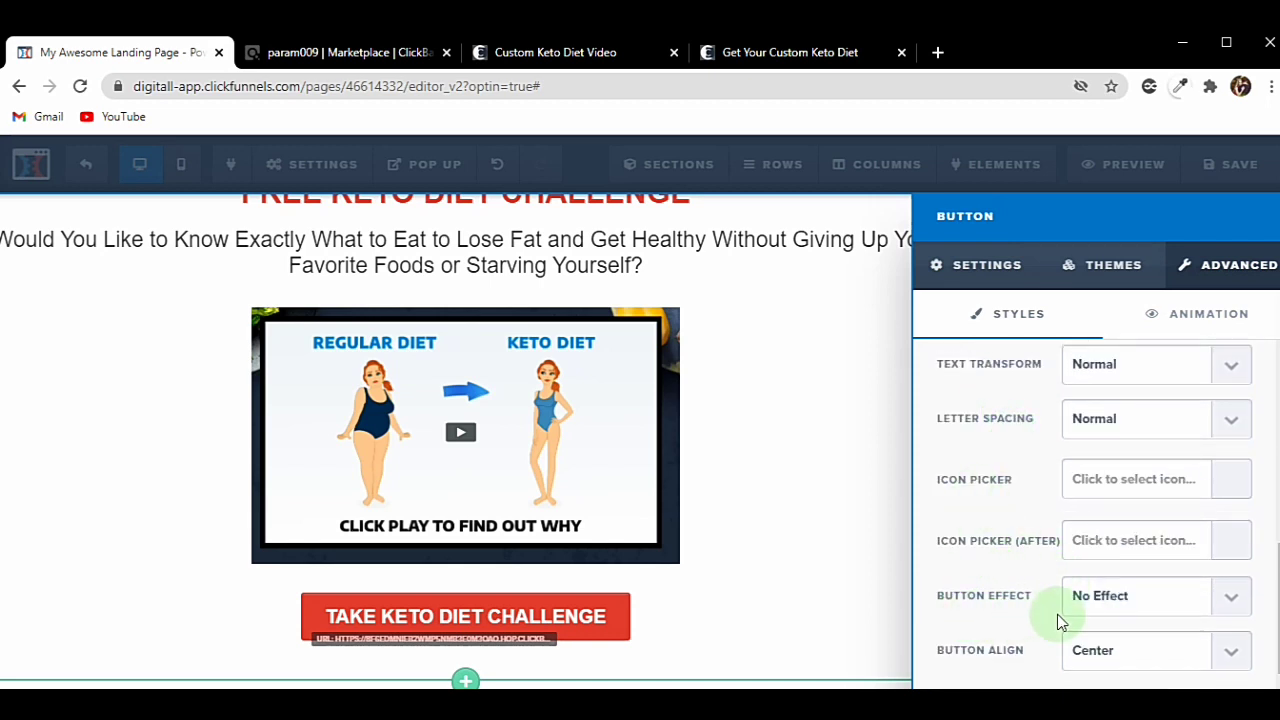
pyautogui.click(1160, 598)
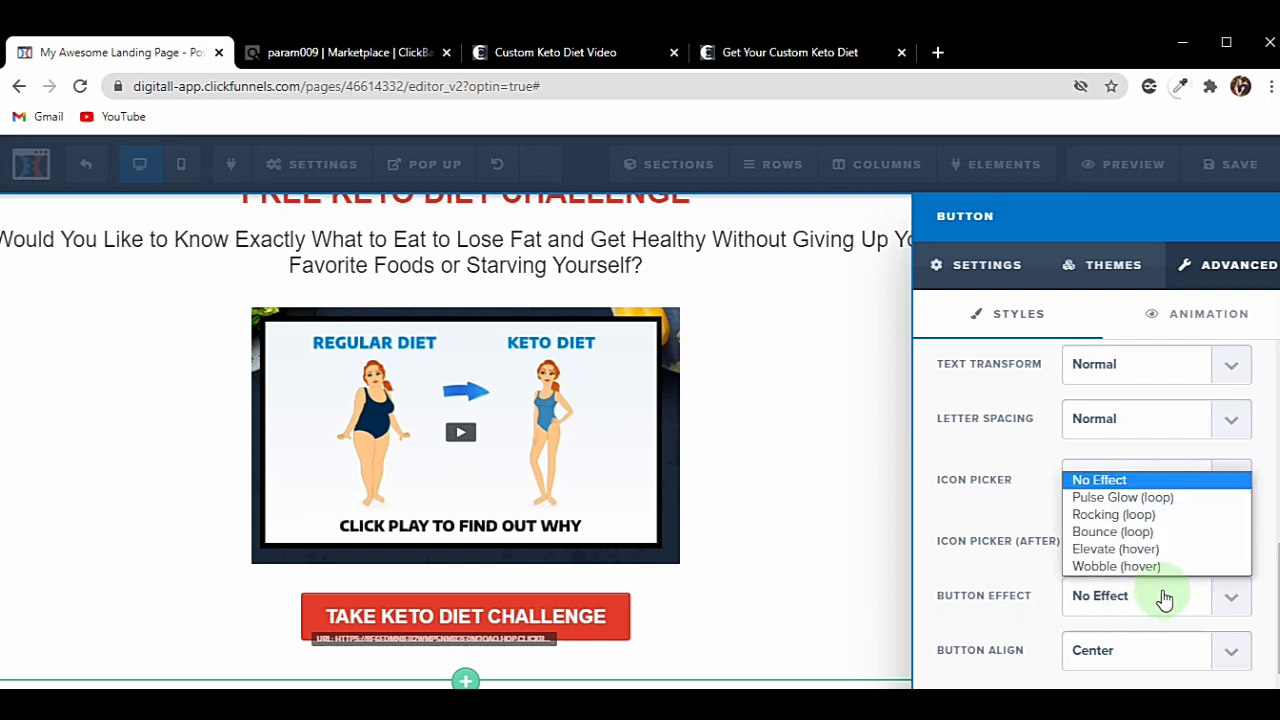
pyautogui.click(1135, 518)
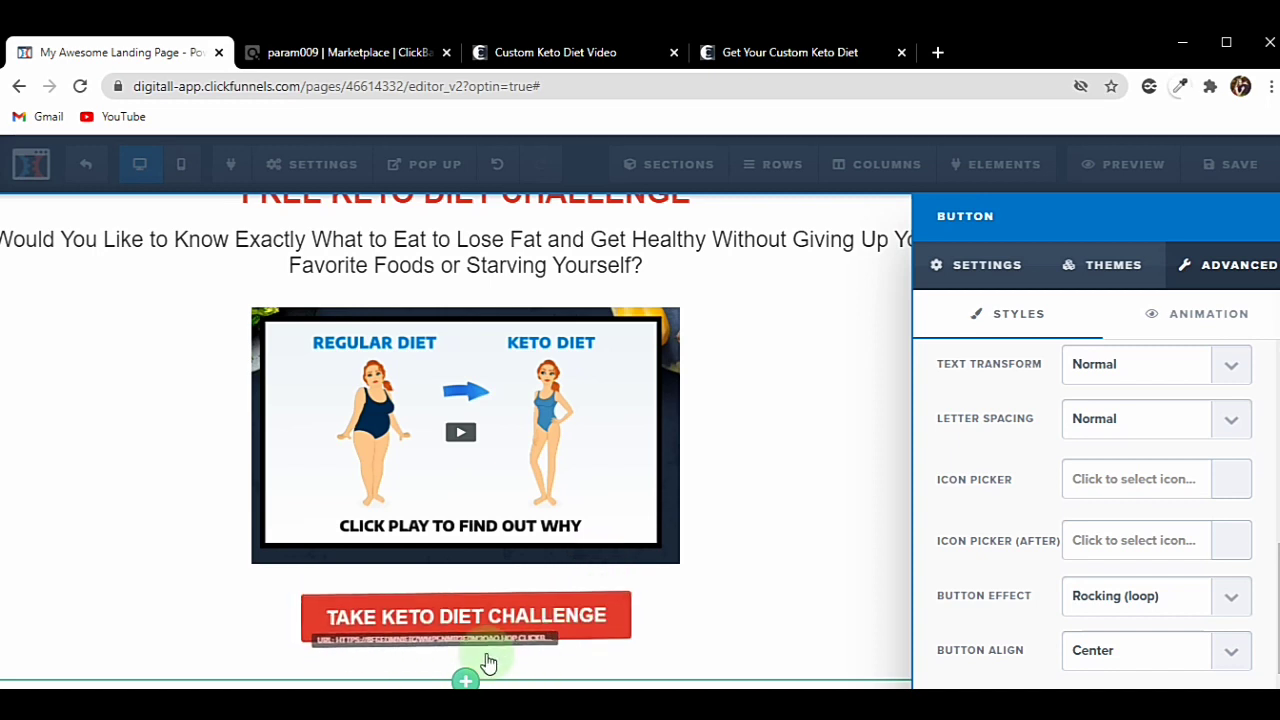
pyautogui.click(823, 561)
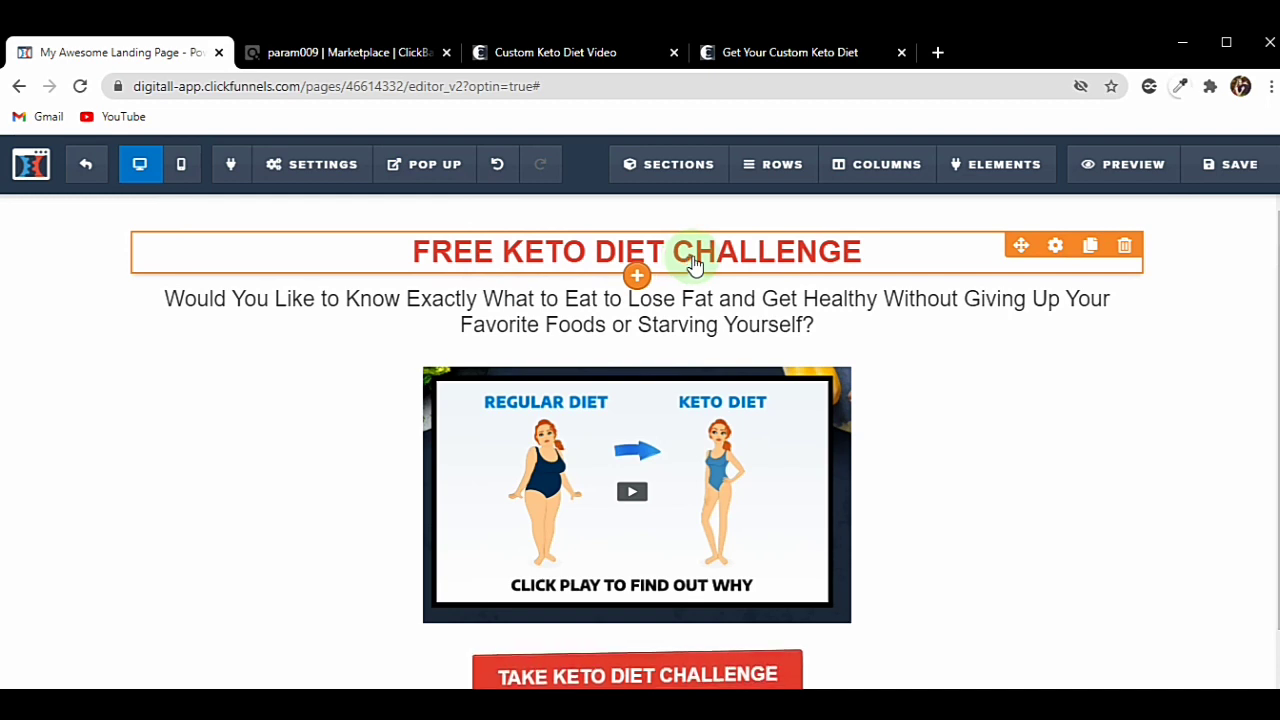
# Extend the page headline to read "FREE KETO DIET CHALLENGE WILL CHANGE YOUR LIFE".
pyautogui.doubleClick(845, 252)
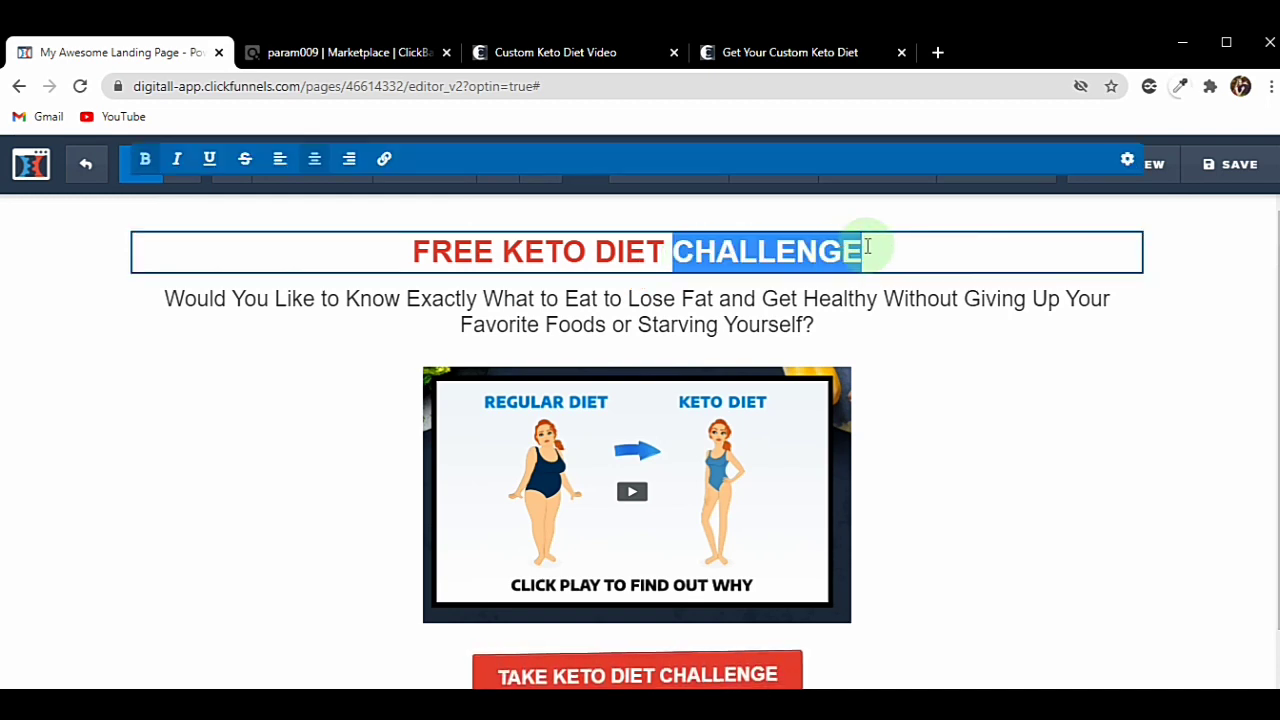
pyautogui.click(883, 249)
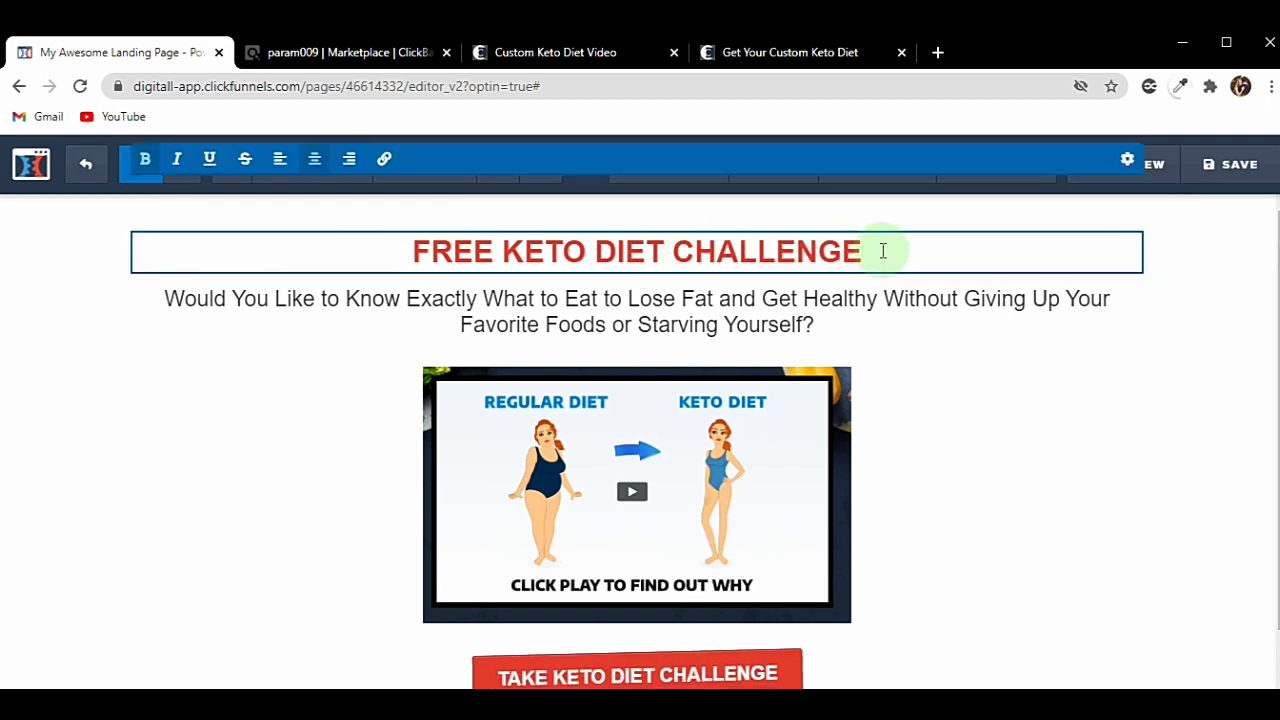
pyautogui.write('WILL')
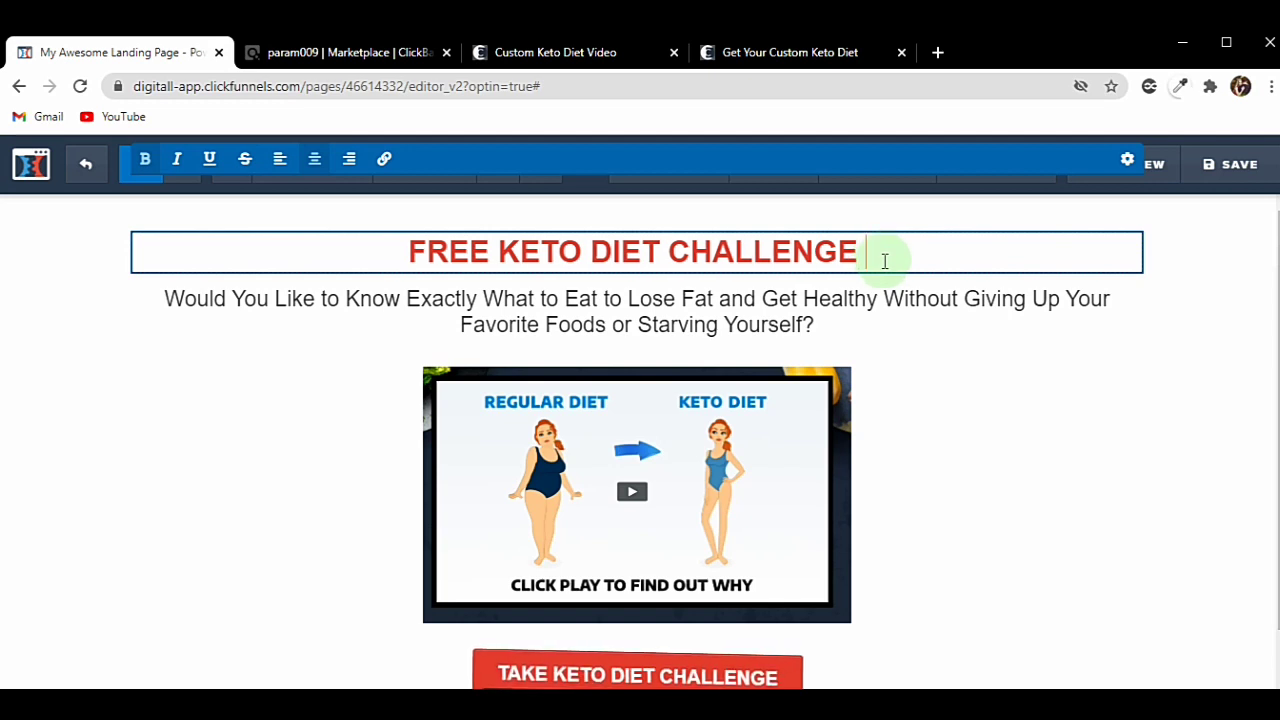
pyautogui.write('C')
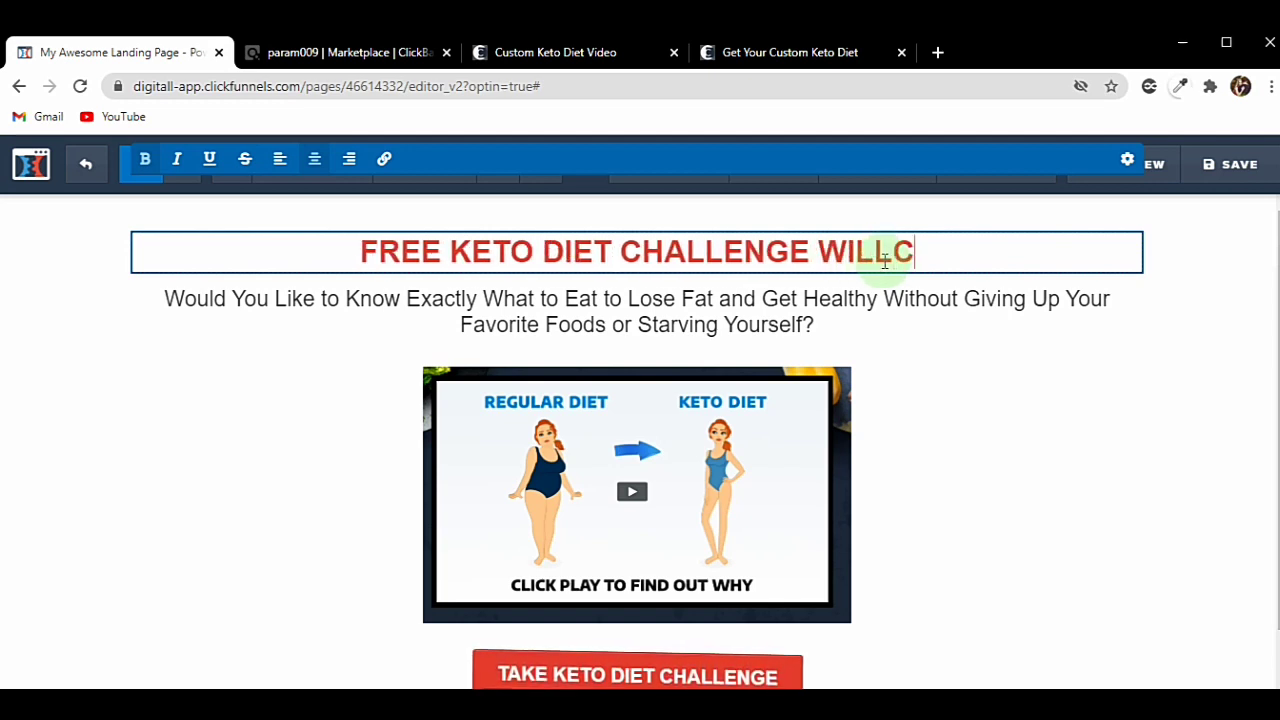
pyautogui.write('HANG')
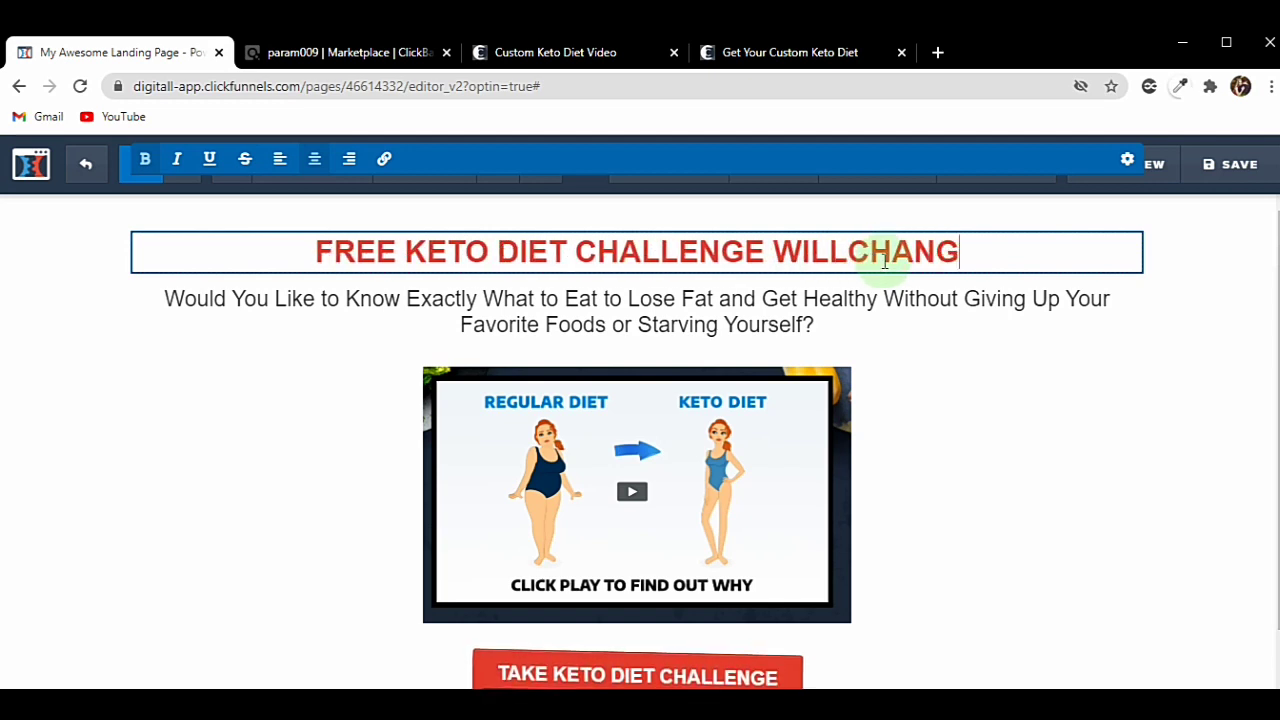
pyautogui.write('E YOUR')
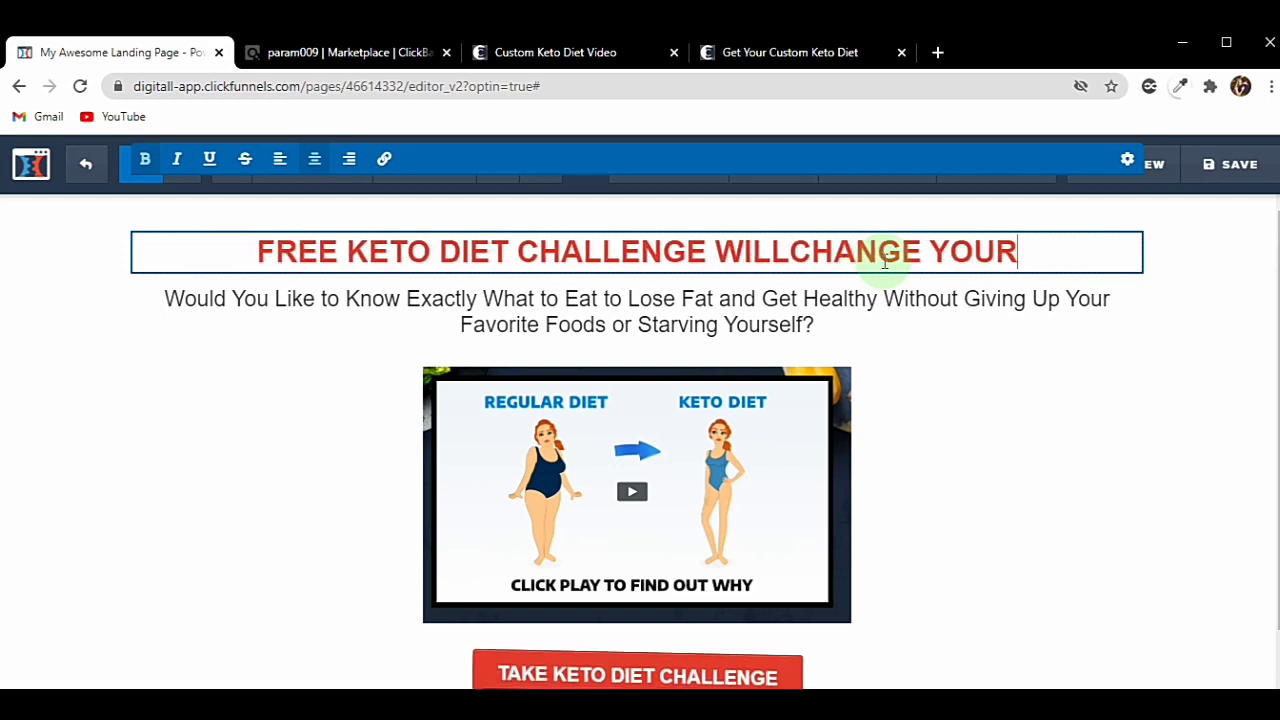
pyautogui.write(' LIFE')
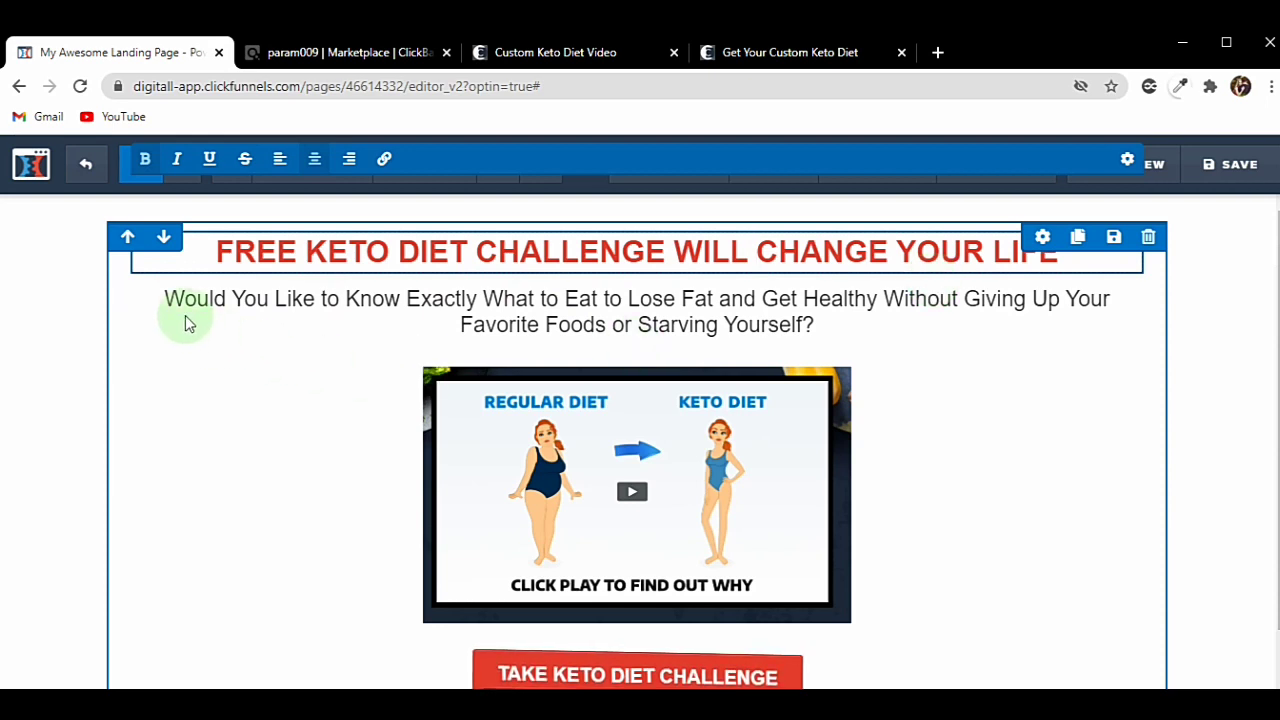
pyautogui.click(699, 456)
pyautogui.scroll(-1, 584, 470)
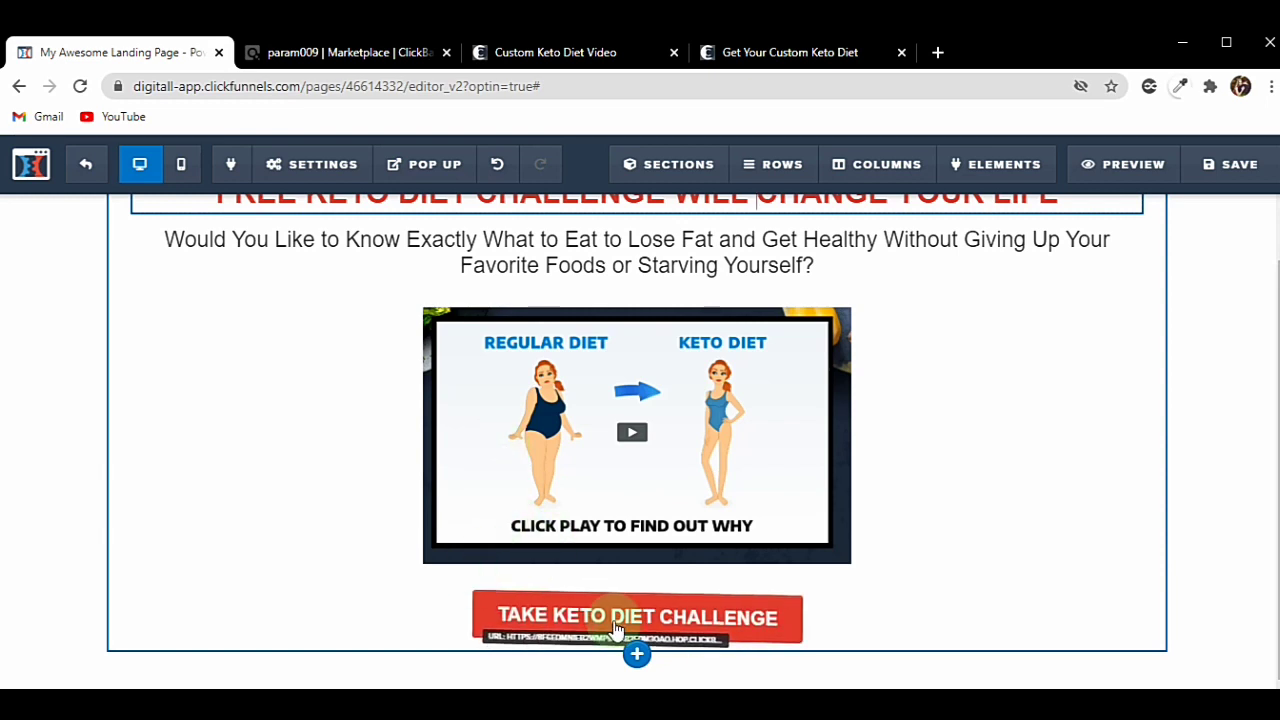
pyautogui.scroll(1, 630, 622)
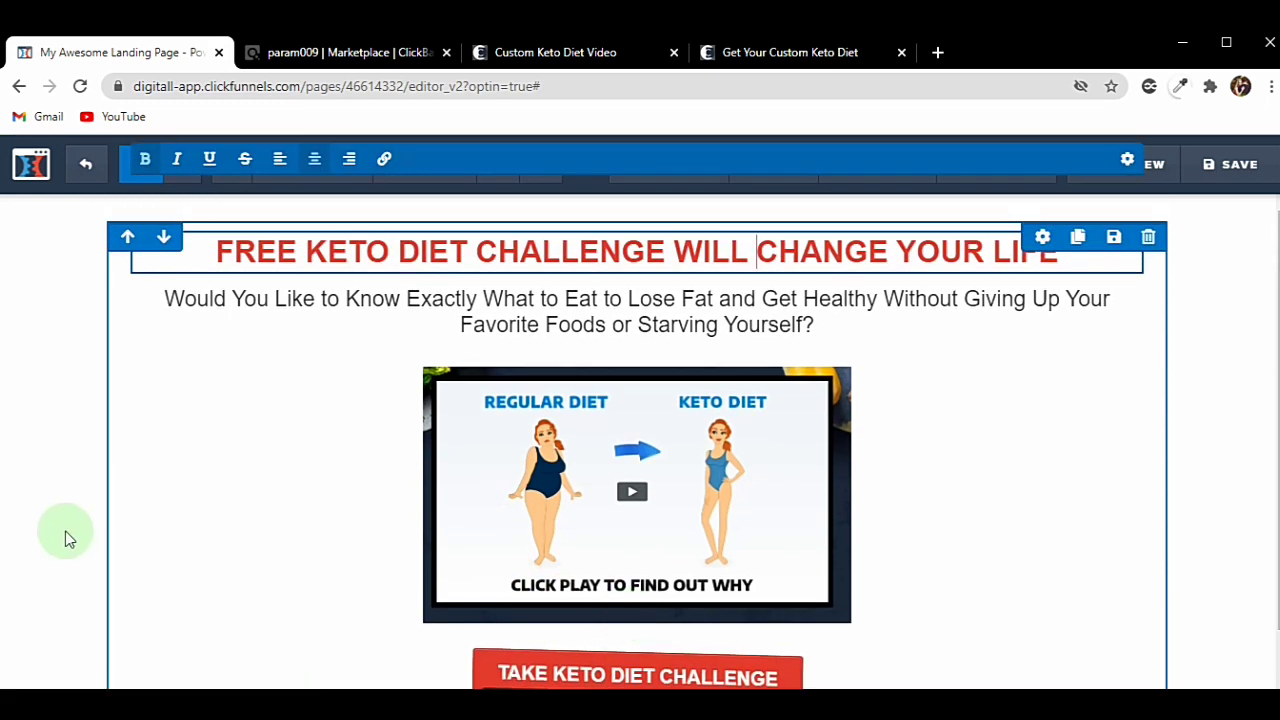
pyautogui.click(80, 505)
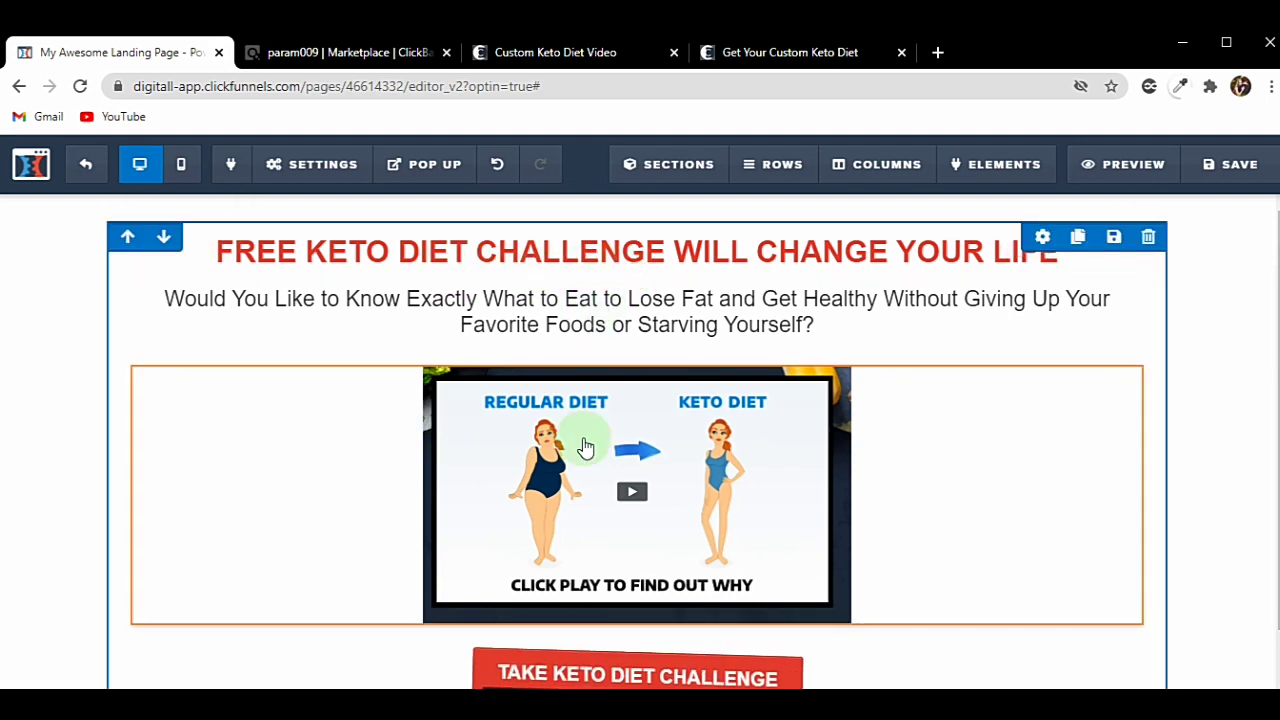
# Compare the landing page with the Custom Keto Diet sales page, examining its headline, video and order button, and return to the editor.
pyautogui.scroll(-1, 614, 556)
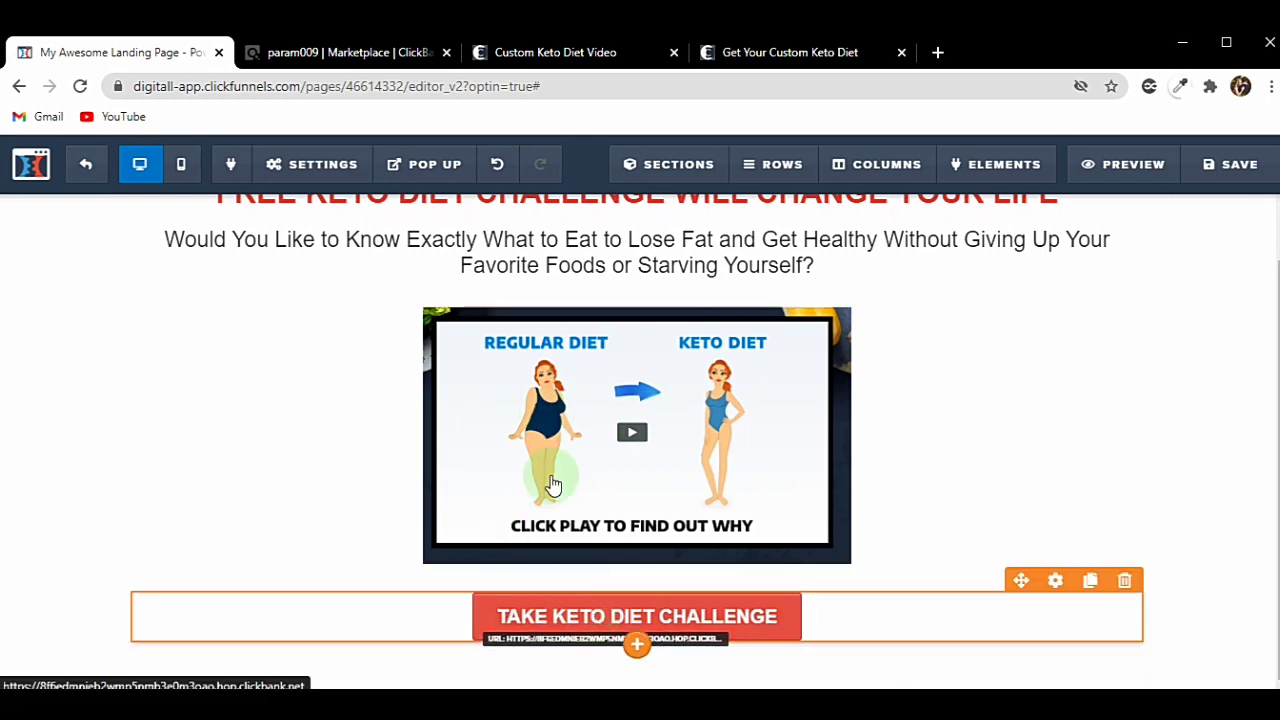
pyautogui.scroll(1, 554, 480)
pyautogui.click(537, 55)
pyautogui.scroll(-5, 626, 360)
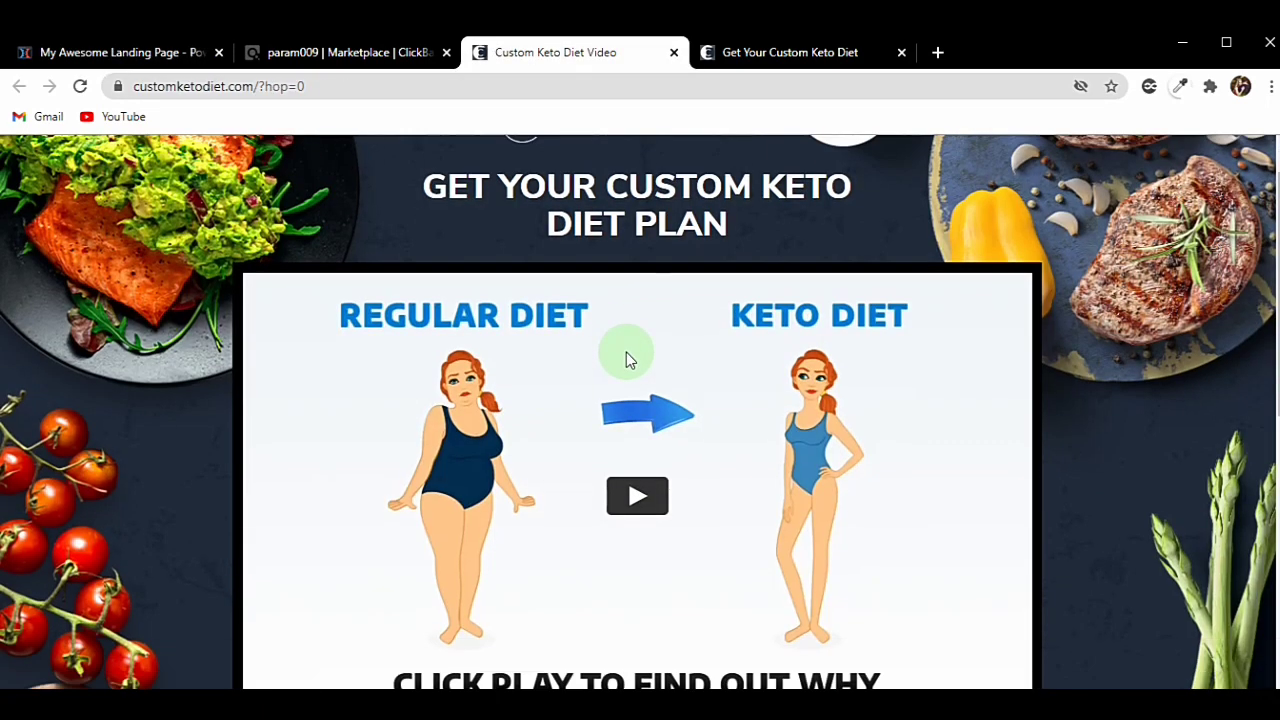
pyautogui.scroll(-2, 637, 381)
pyautogui.scroll(4, 491, 443)
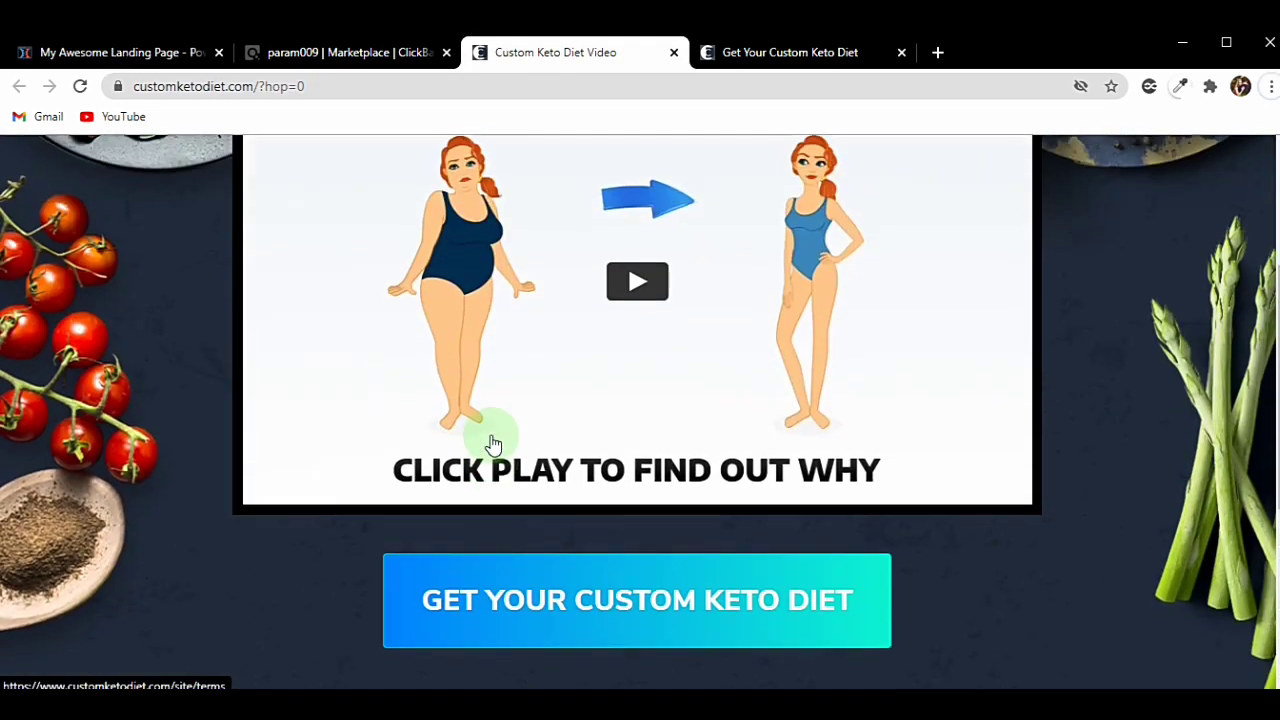
pyautogui.scroll(-2, 491, 443)
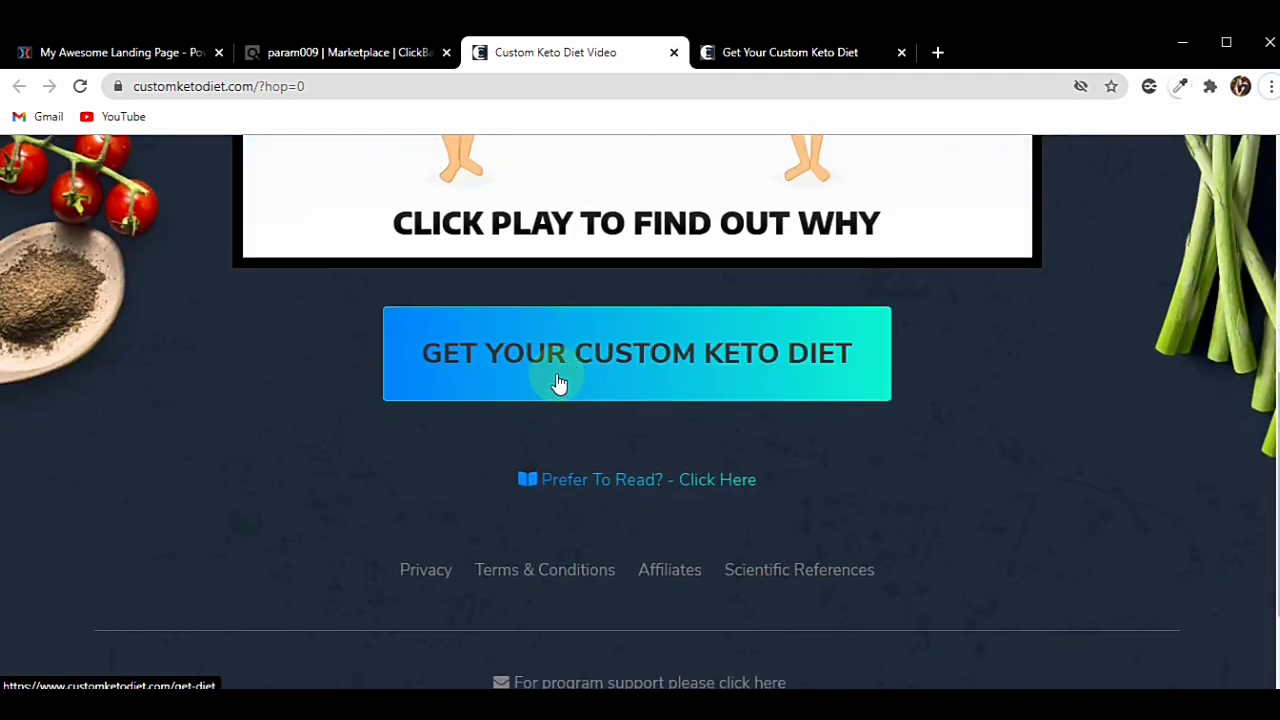
pyautogui.scroll(5, 558, 383)
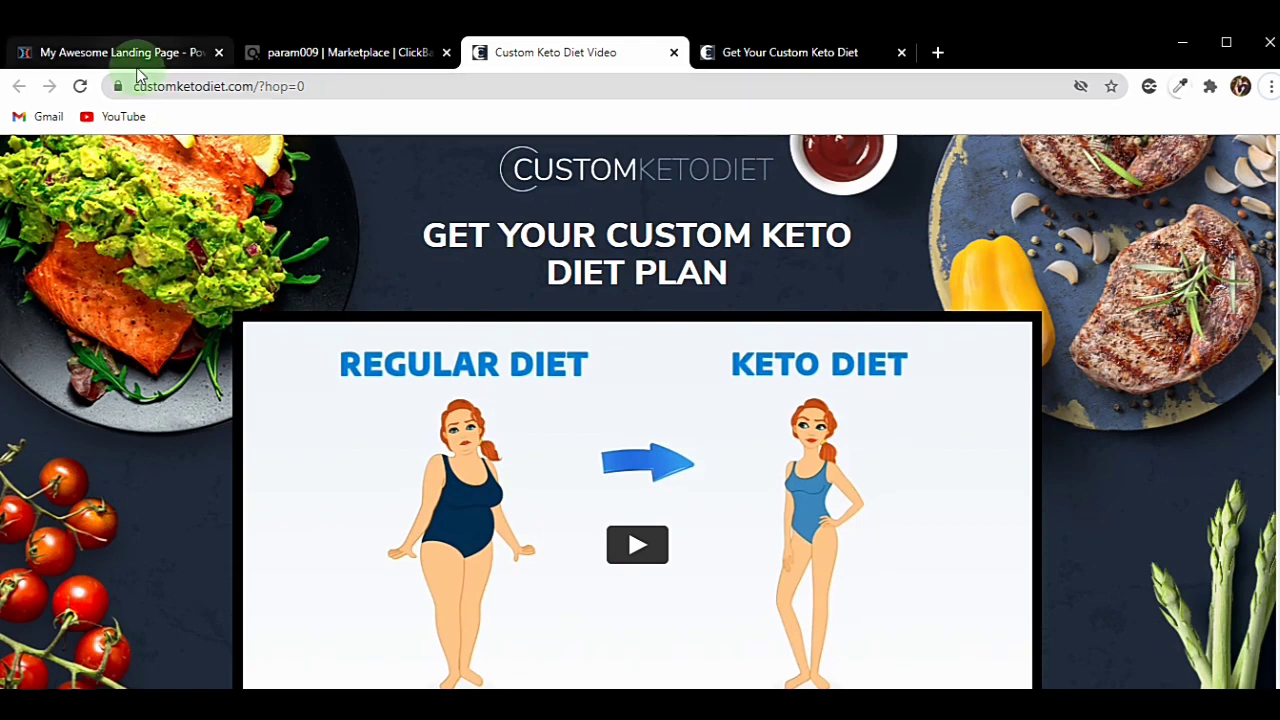
pyautogui.click(136, 62)
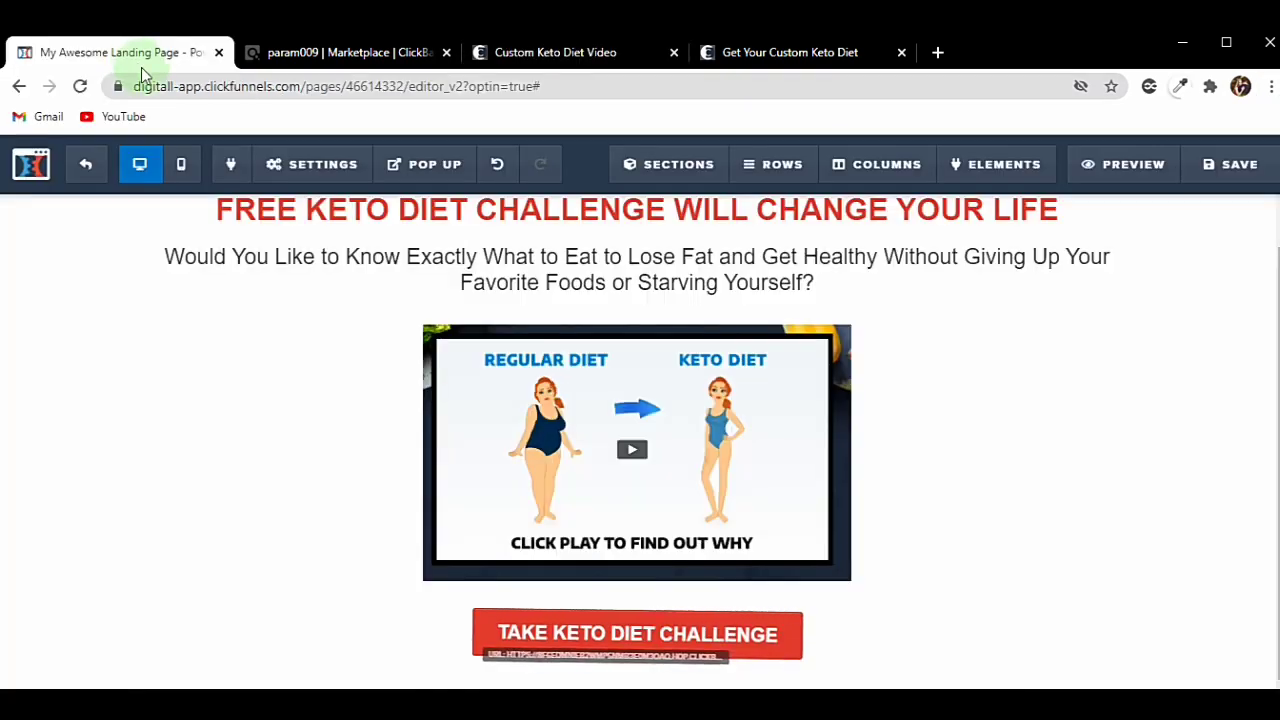
pyautogui.scroll(1, 657, 357)
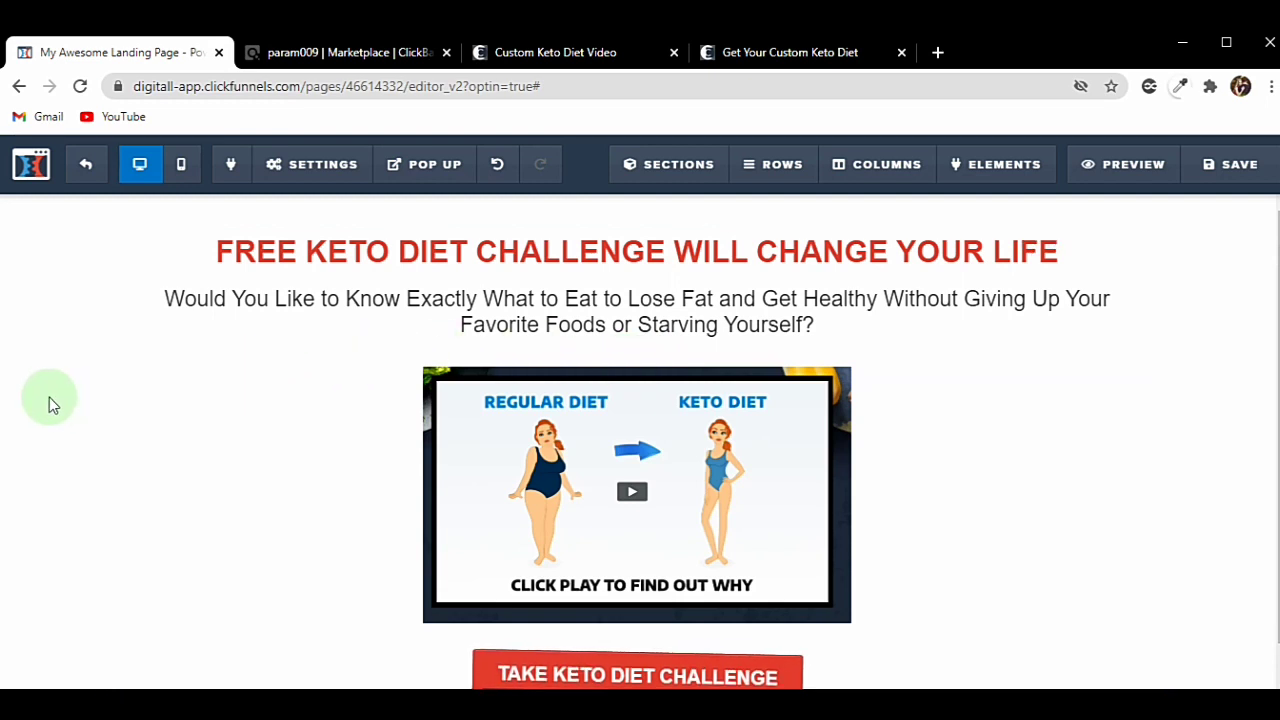
# Switch the editor to the mobile view and check the layout of the headline, text, image and button.
pyautogui.click(179, 170)
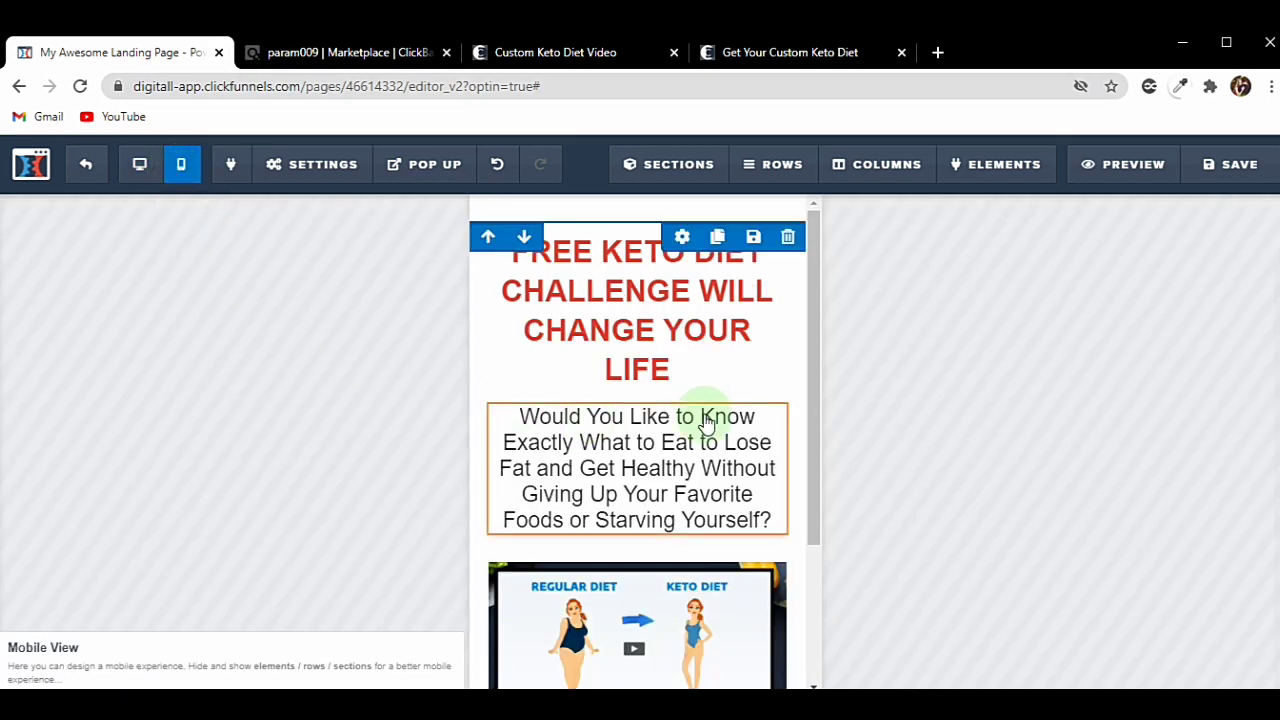
pyautogui.scroll(-2, 700, 423)
pyautogui.scroll(1, 695, 453)
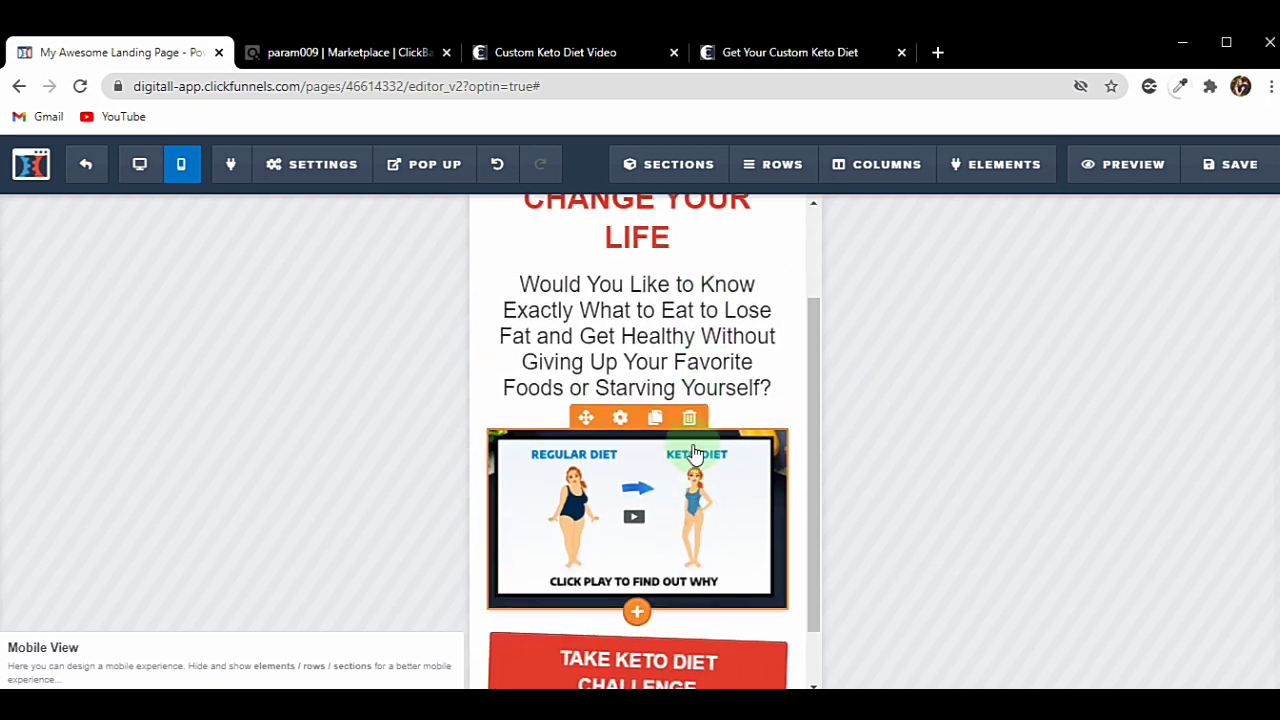
pyautogui.scroll(2, 695, 450)
pyautogui.scroll(-3, 697, 440)
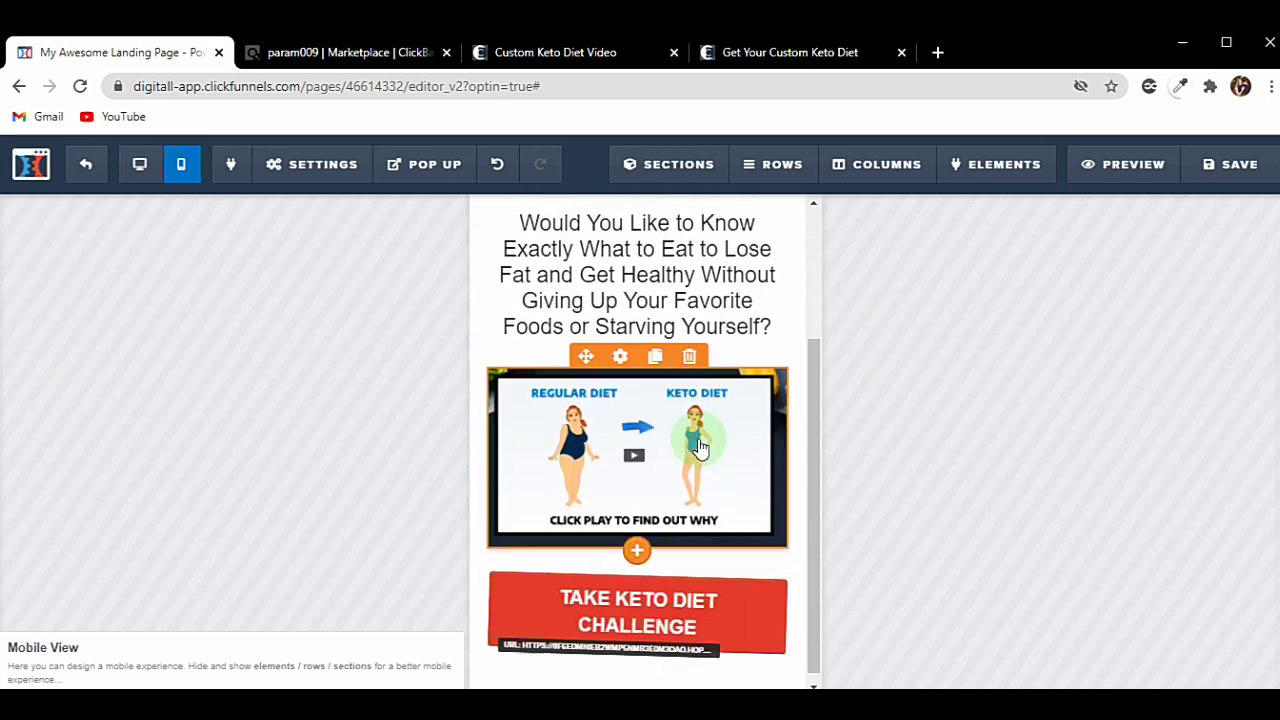
pyautogui.scroll(3, 697, 455)
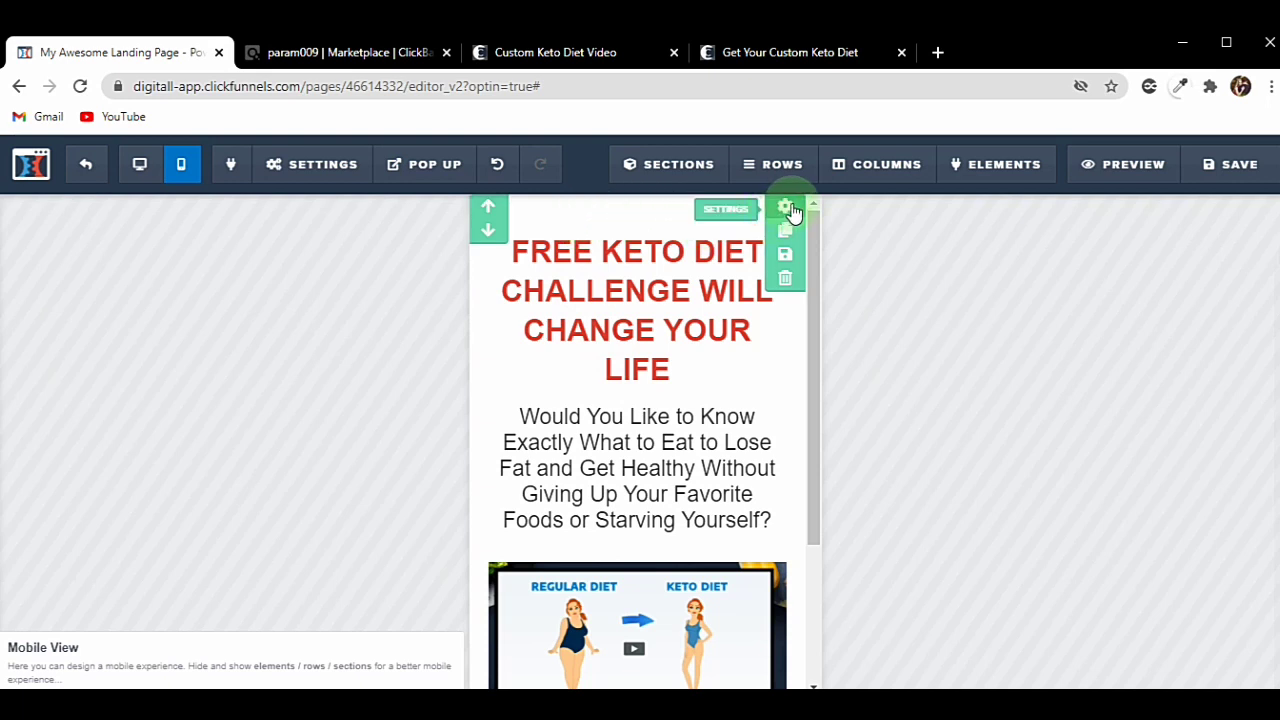
# Give the Sales Copy & Optin section a full border in the Dashed style through its advanced style settings.
pyautogui.click(786, 209)
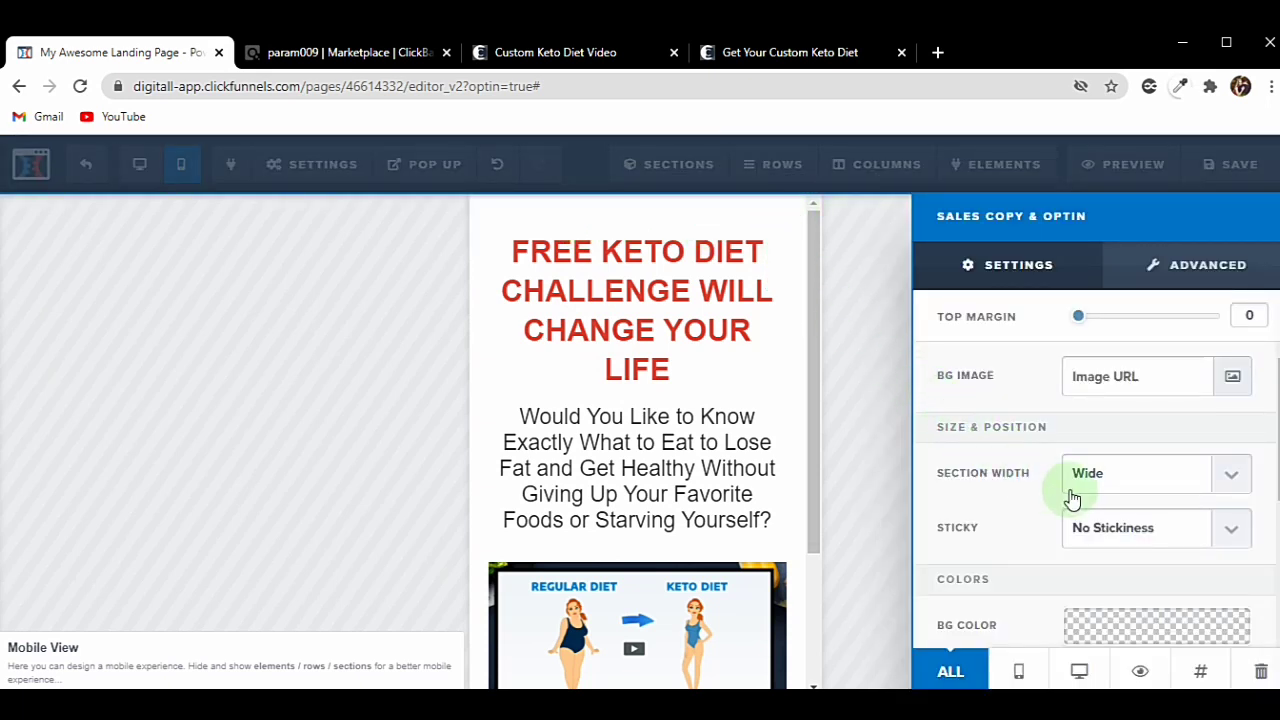
pyautogui.scroll(-2, 1100, 423)
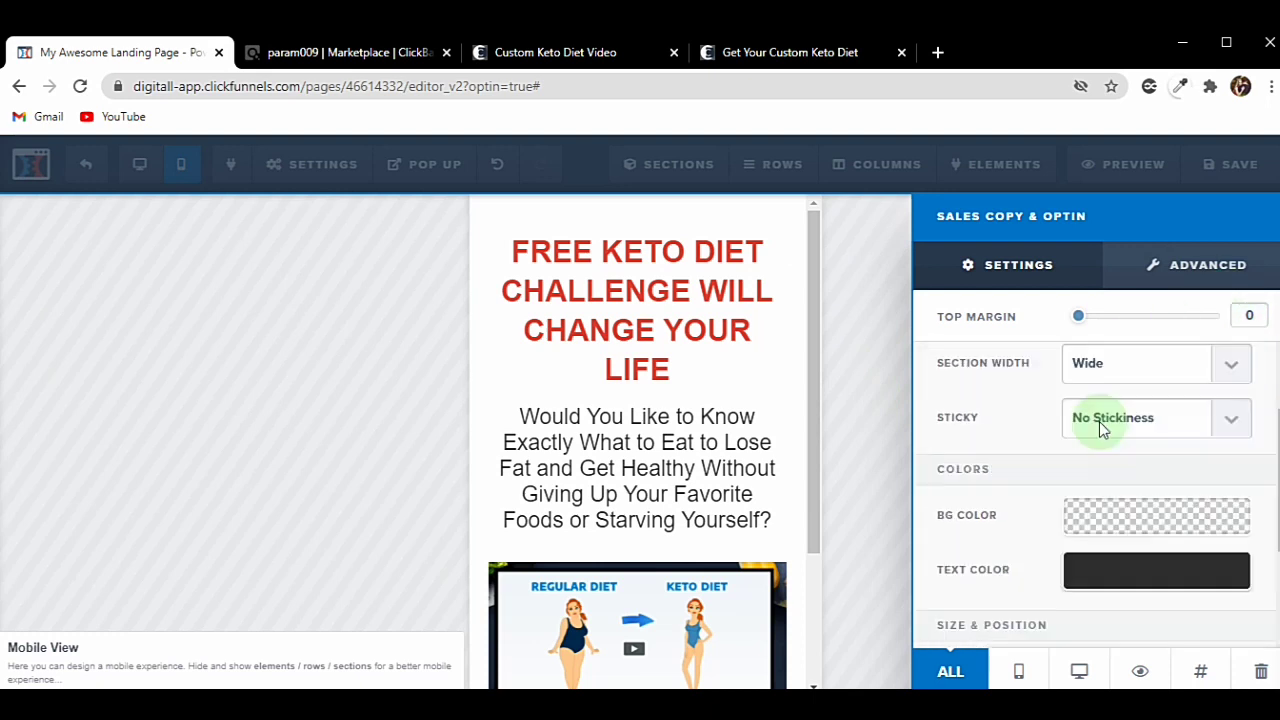
pyautogui.scroll(2, 1102, 425)
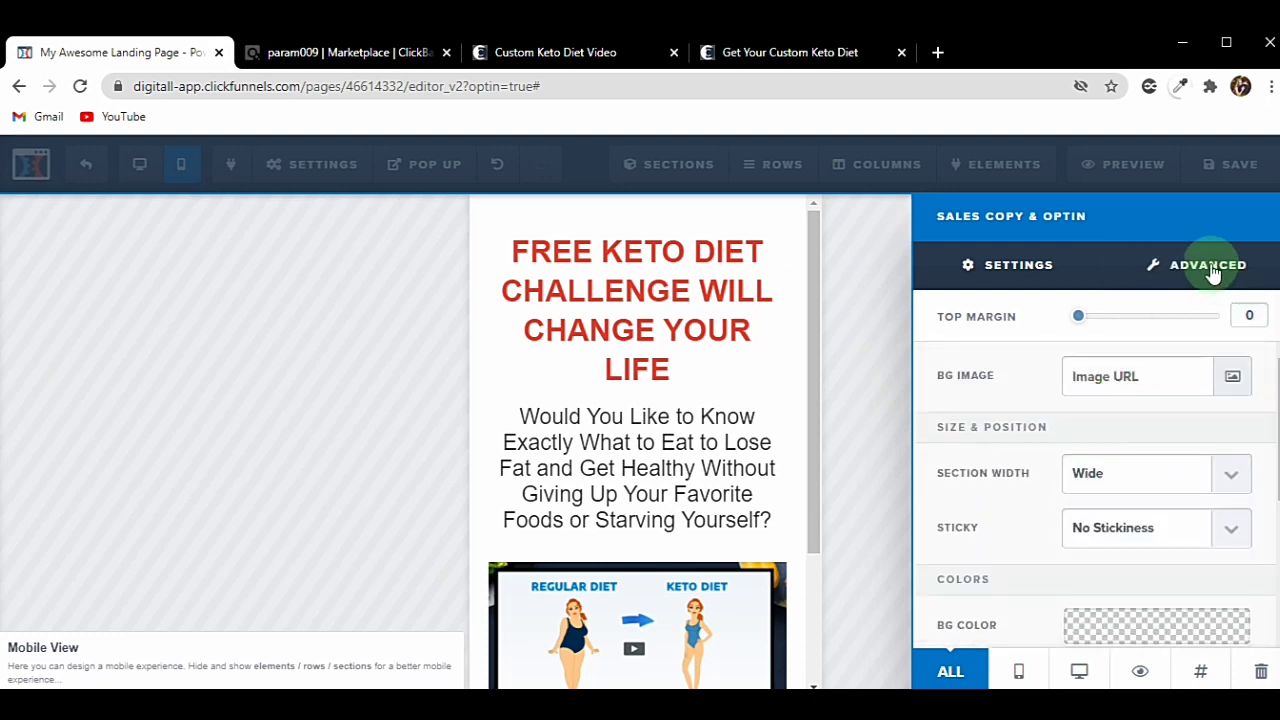
pyautogui.click(1210, 272)
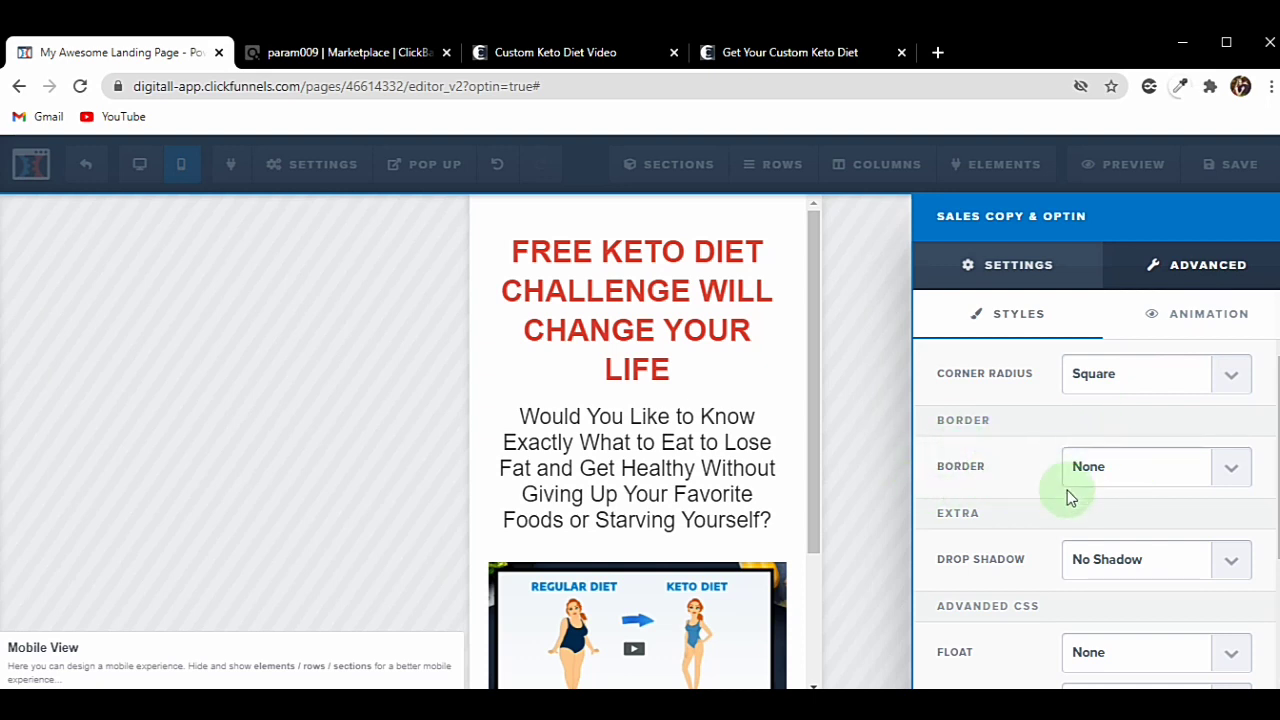
pyautogui.click(1230, 476)
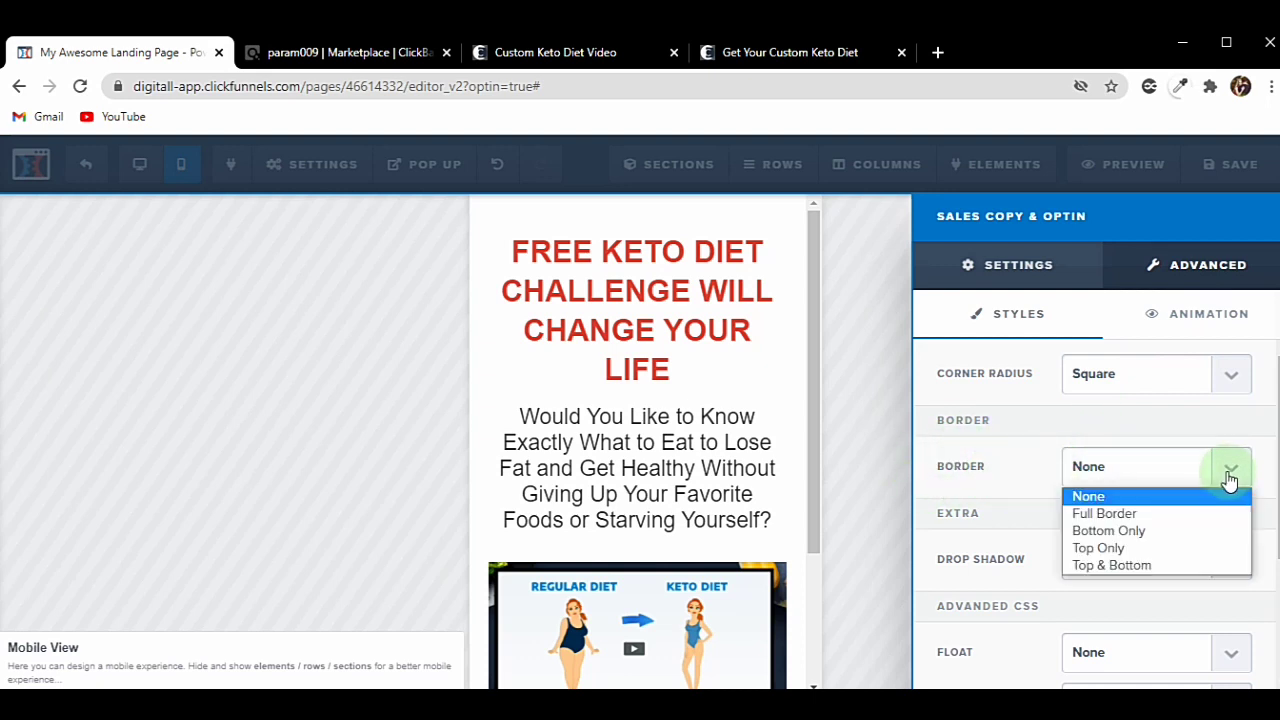
pyautogui.click(1118, 513)
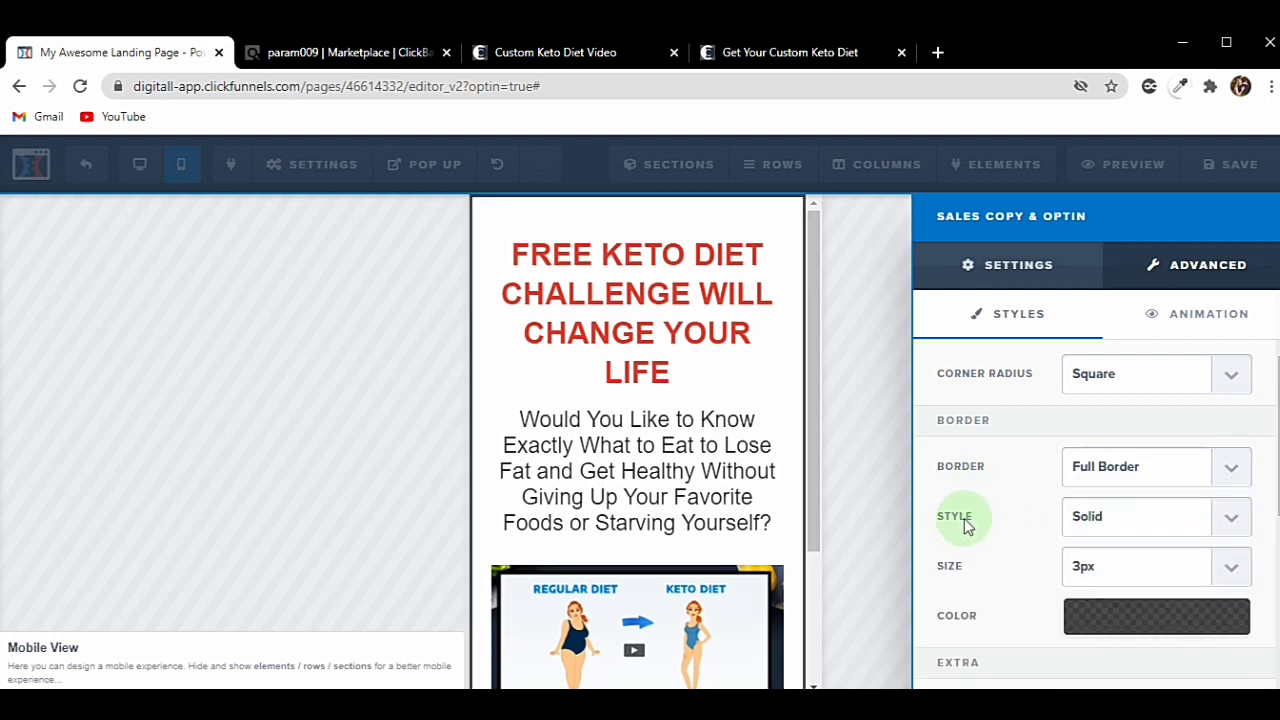
pyautogui.click(1231, 518)
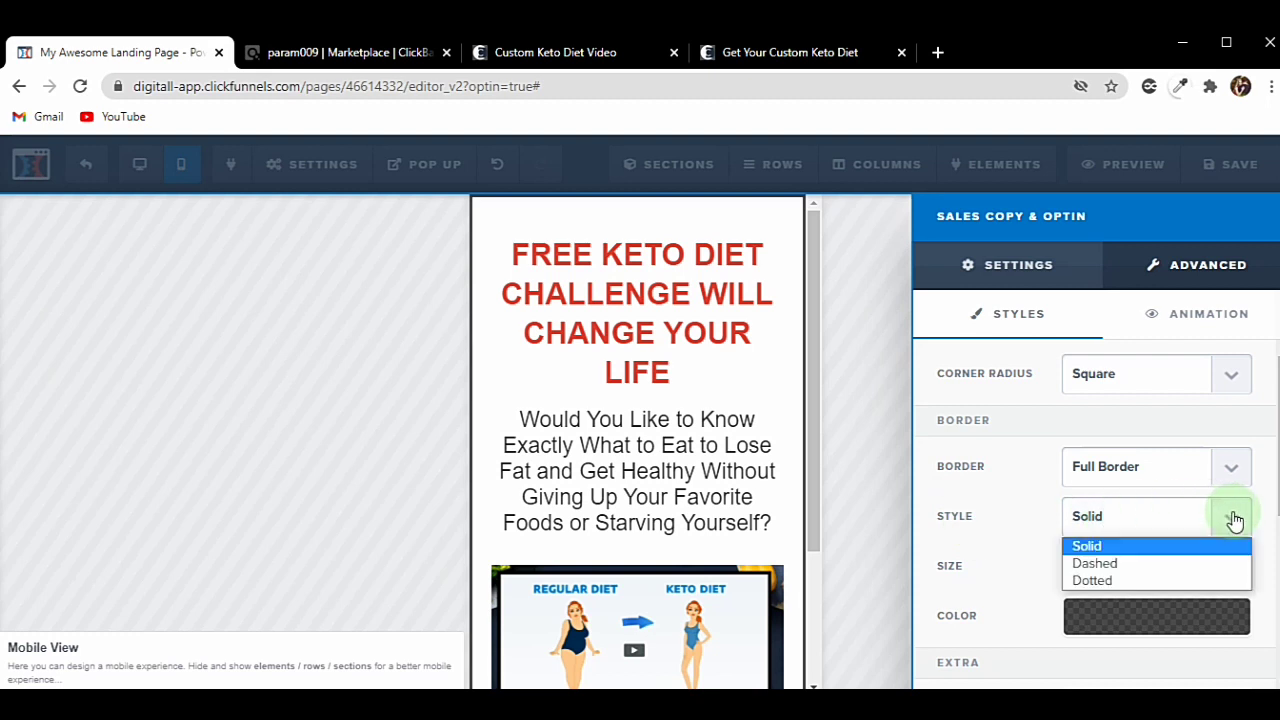
pyautogui.click(1134, 566)
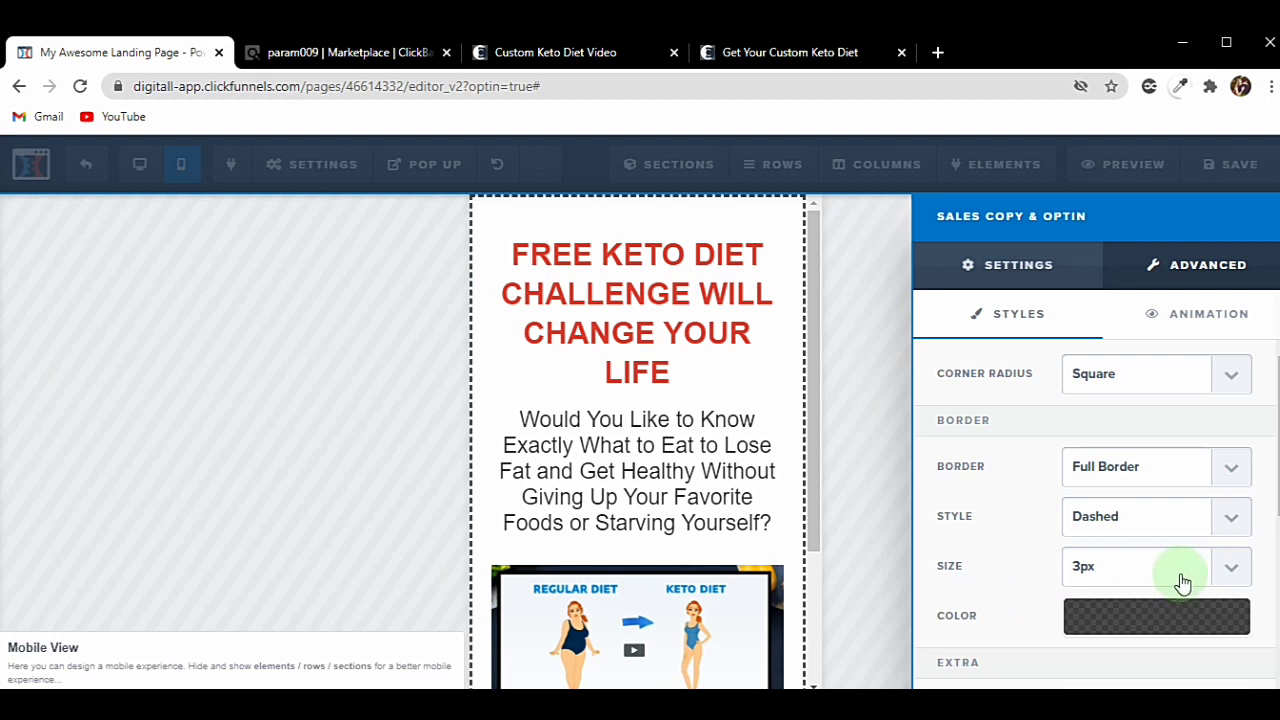
# Set the section's dashed border size to 2px and close the section settings.
pyautogui.click(1233, 570)
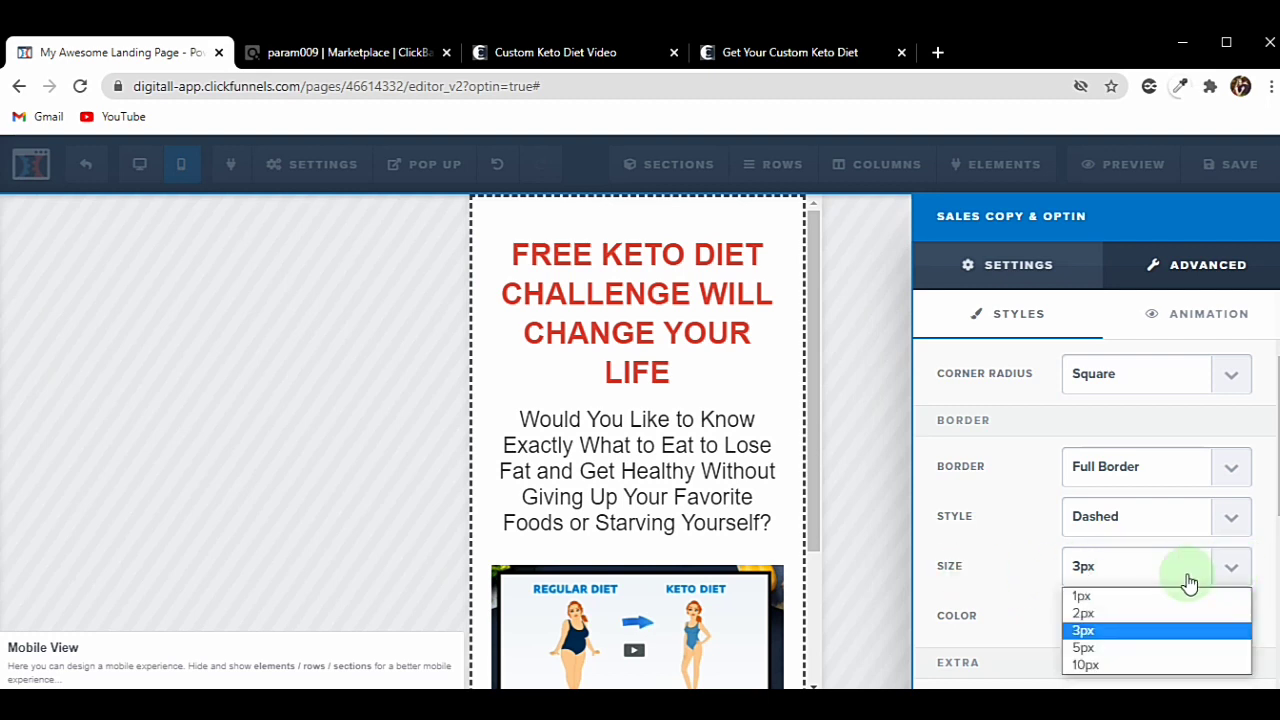
pyautogui.click(1157, 647)
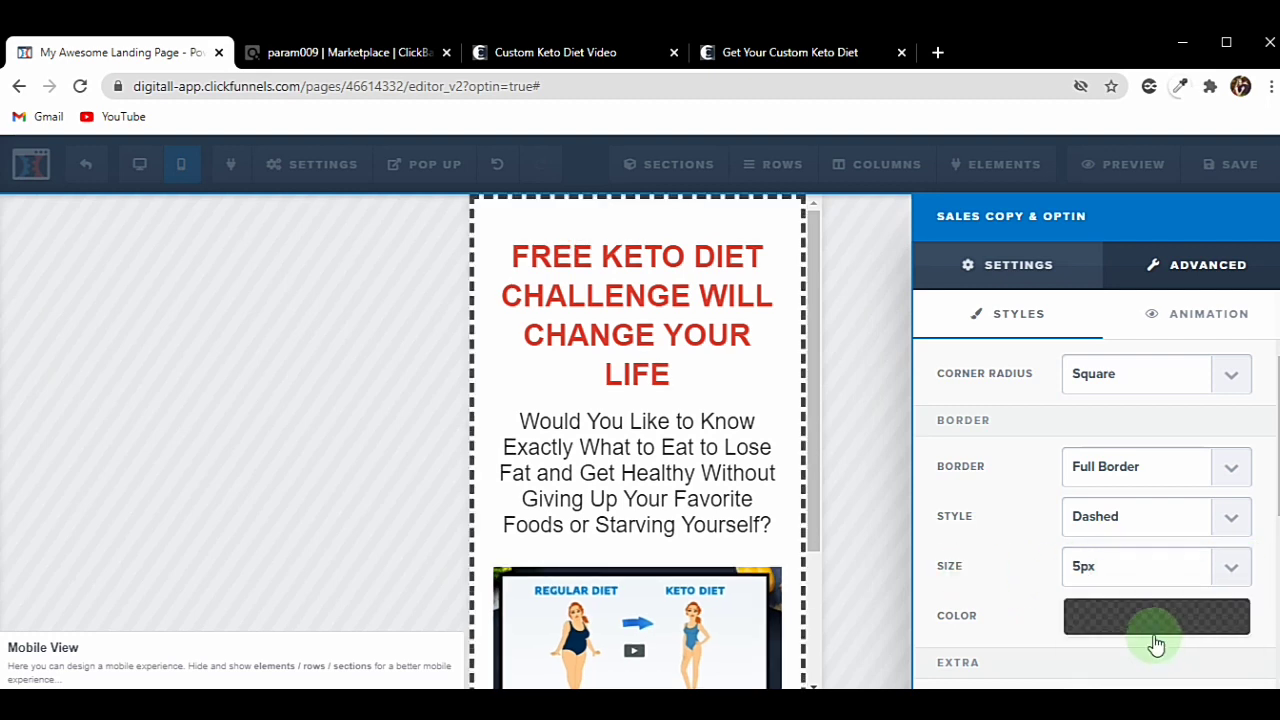
pyautogui.click(1240, 570)
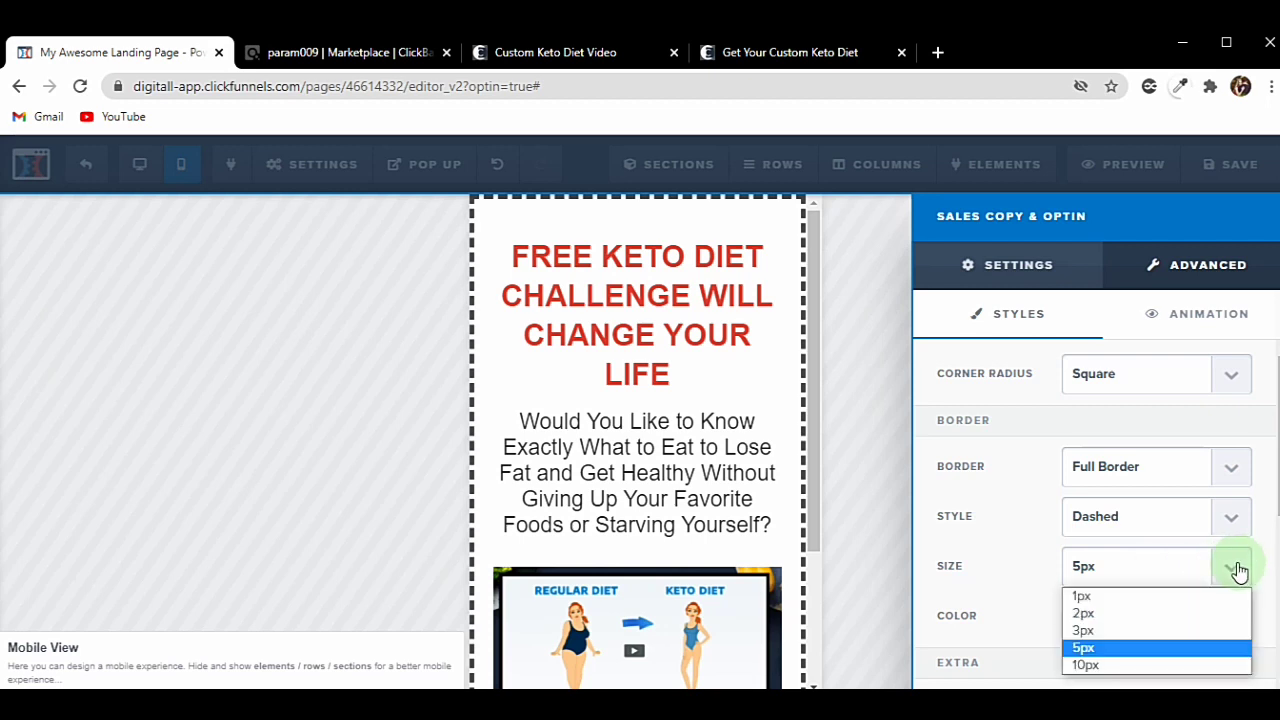
pyautogui.click(1174, 614)
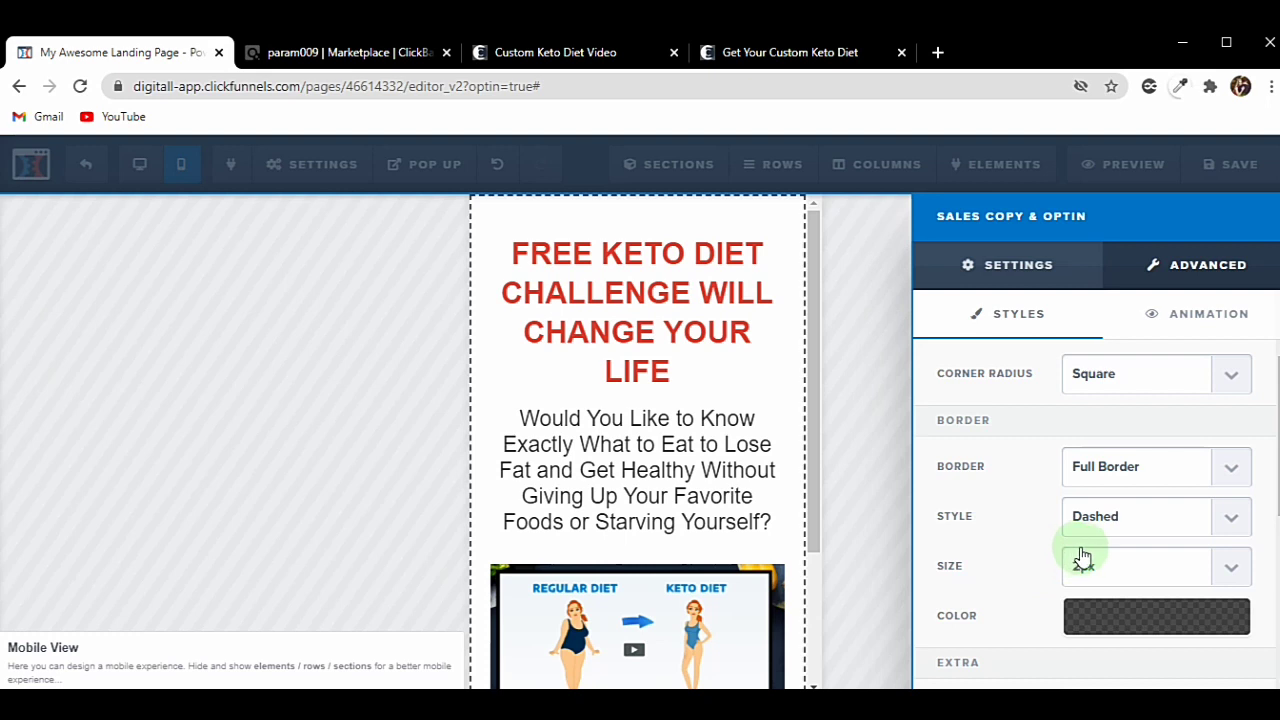
pyautogui.scroll(-3, 1082, 557)
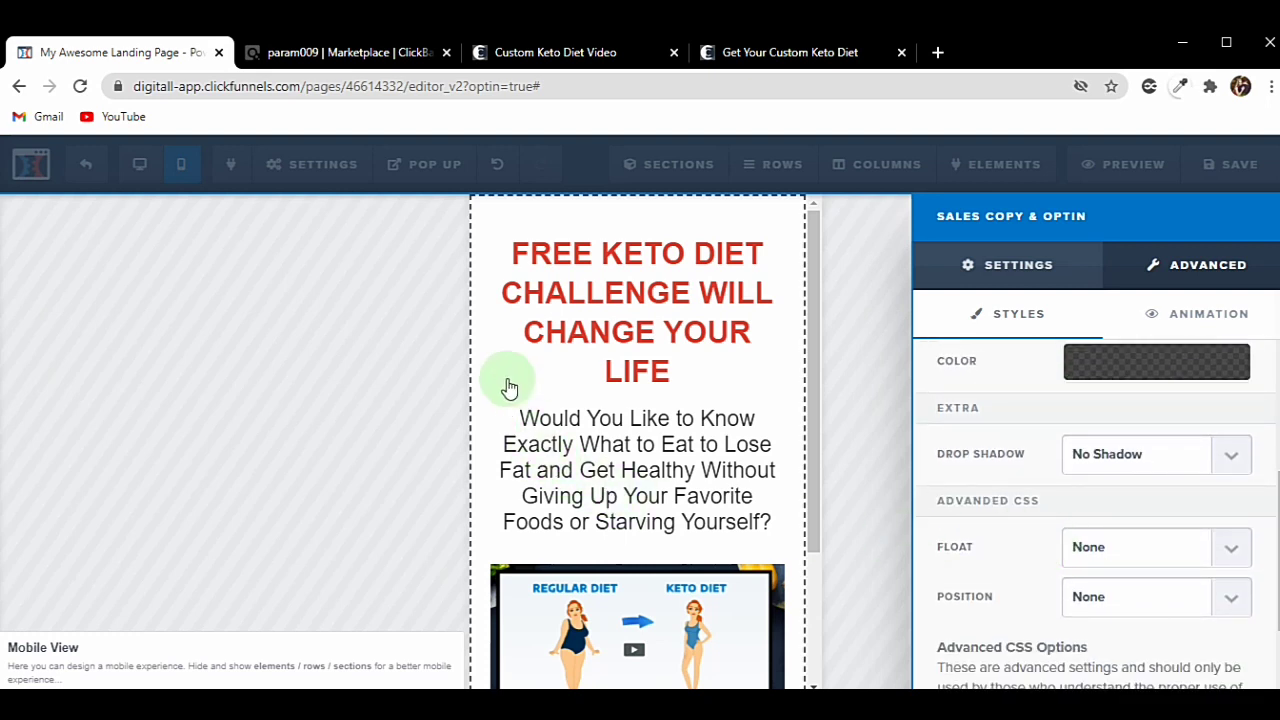
pyautogui.click(357, 406)
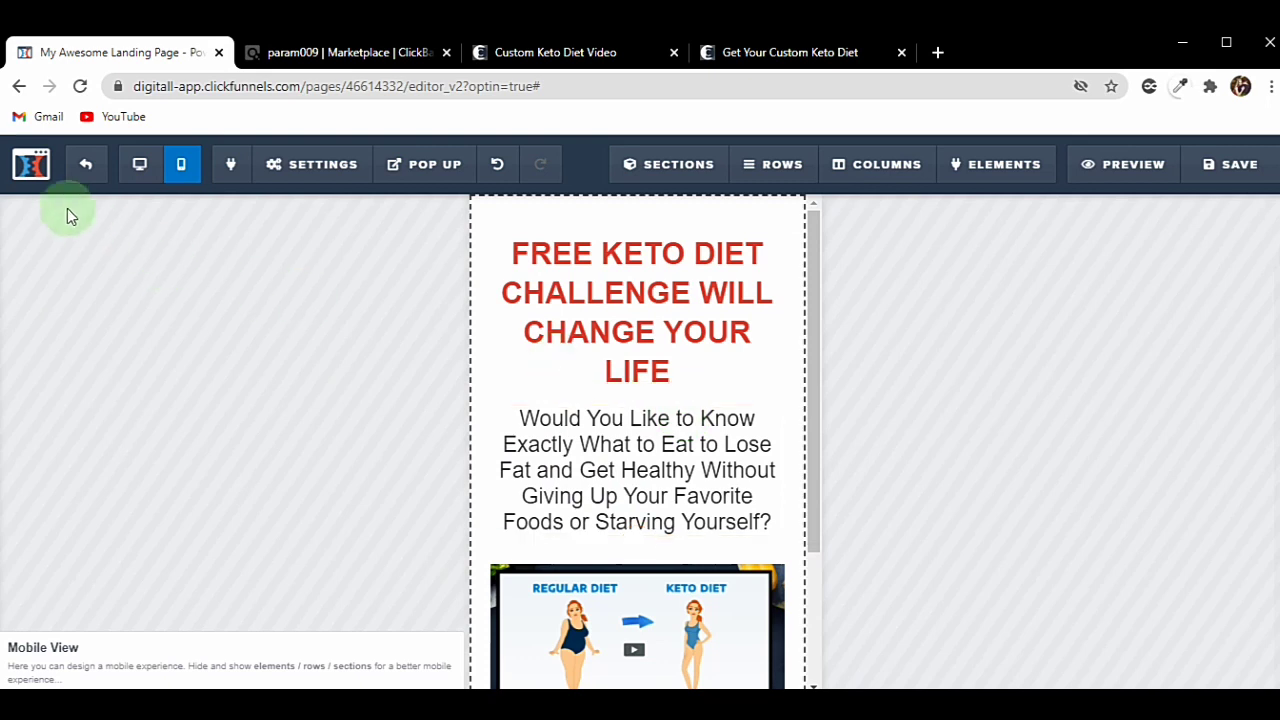
# Switch the editor to the desktop view and examine the bordered page's headline, text, image and button layout.
pyautogui.click(145, 175)
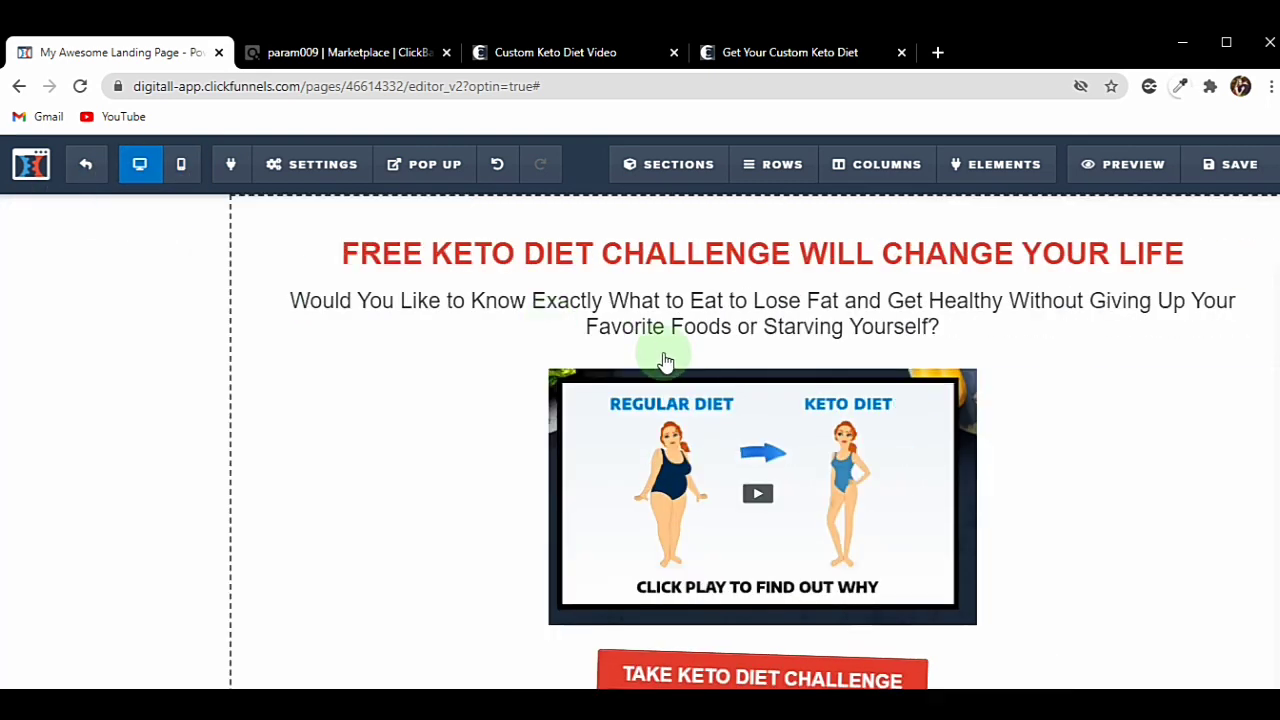
pyautogui.scroll(-1, 794, 391)
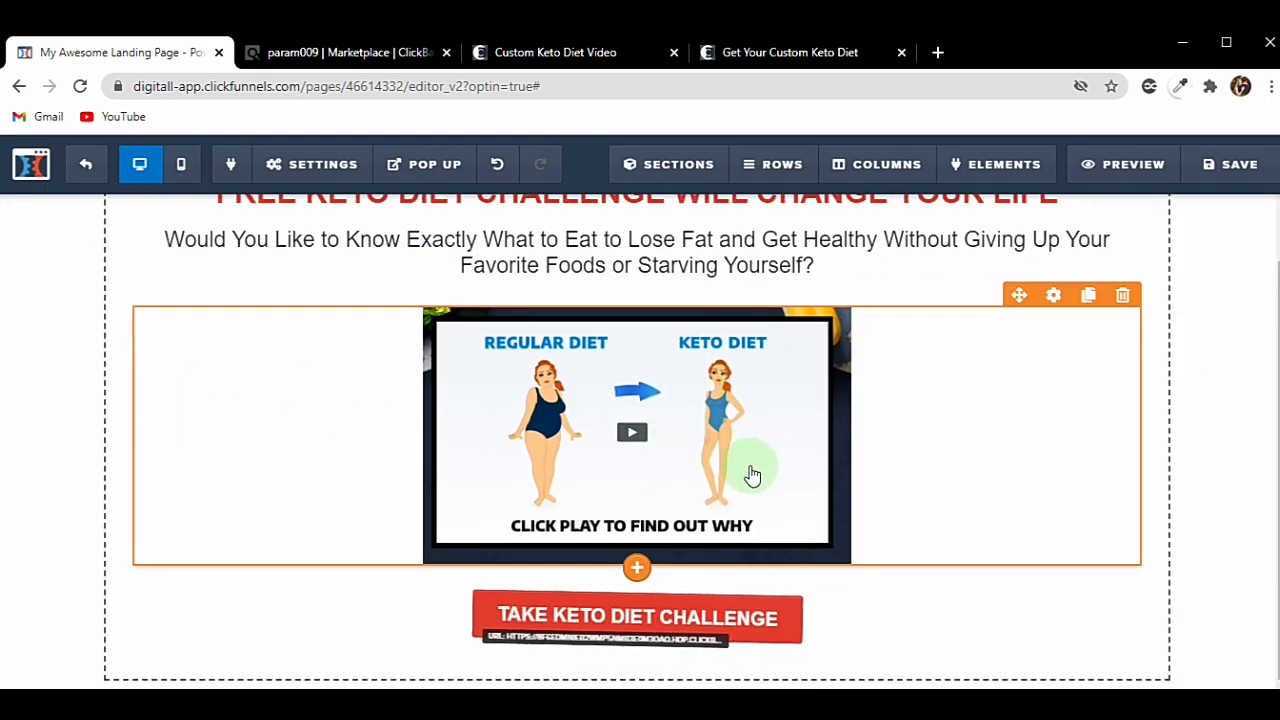
pyautogui.scroll(1, 754, 468)
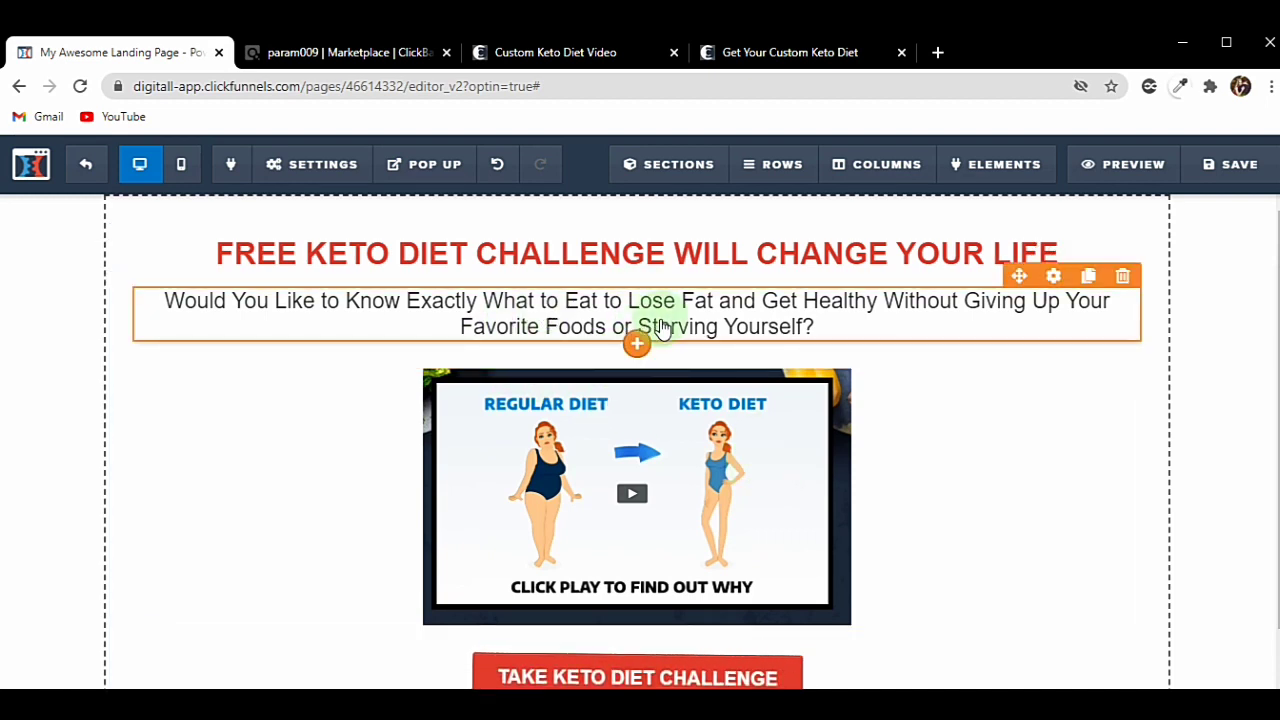
pyautogui.scroll(-1, 677, 452)
pyautogui.scroll(1, 677, 455)
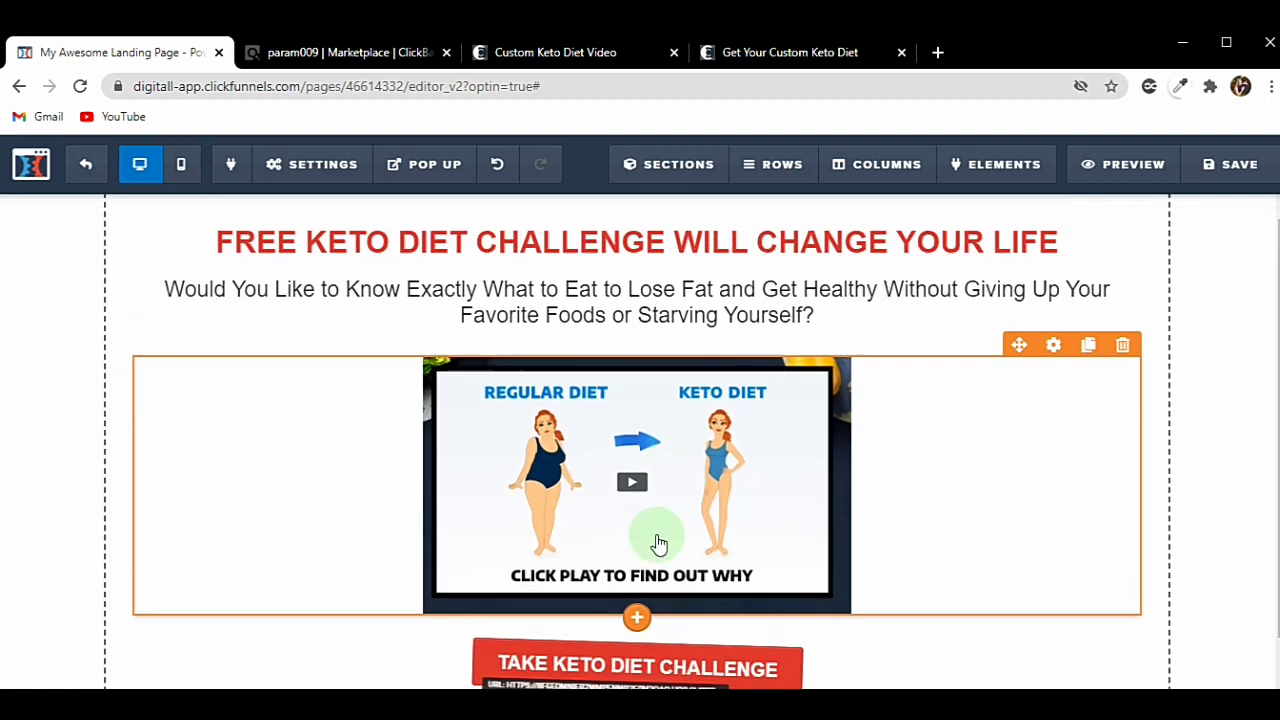
pyautogui.scroll(-1, 658, 543)
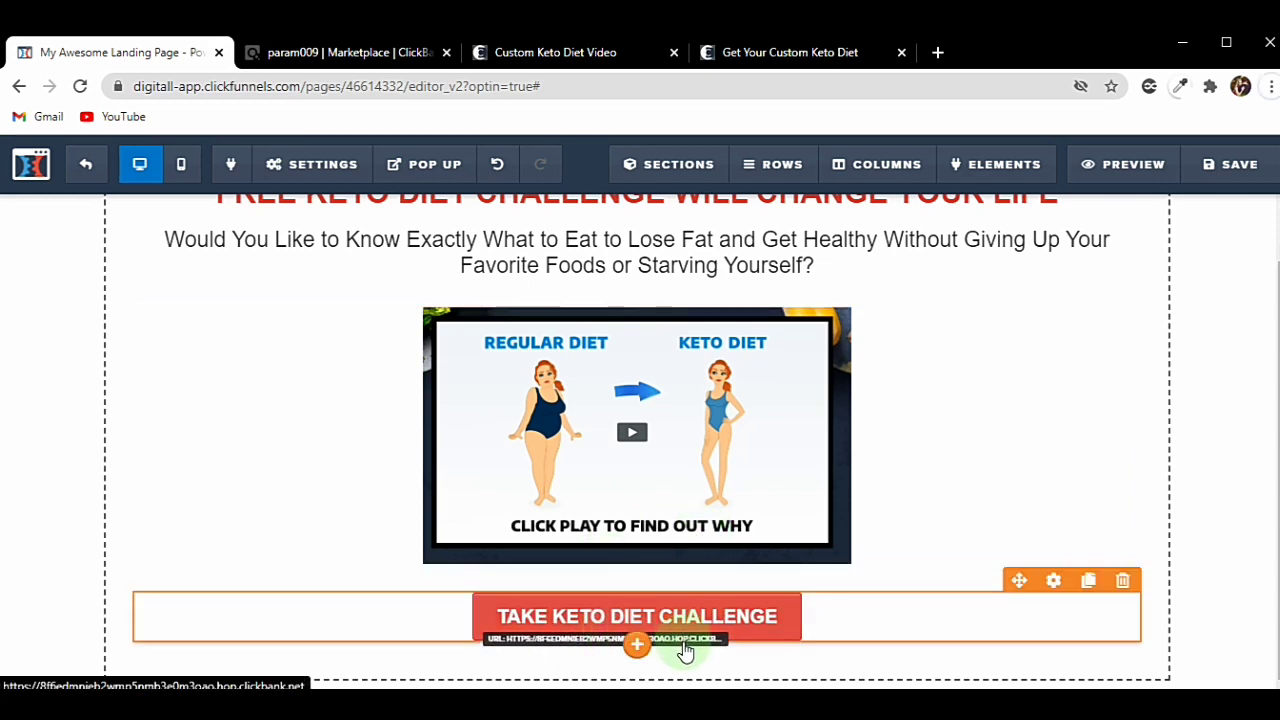
pyautogui.scroll(1, 690, 655)
pyautogui.scroll(-1, 694, 646)
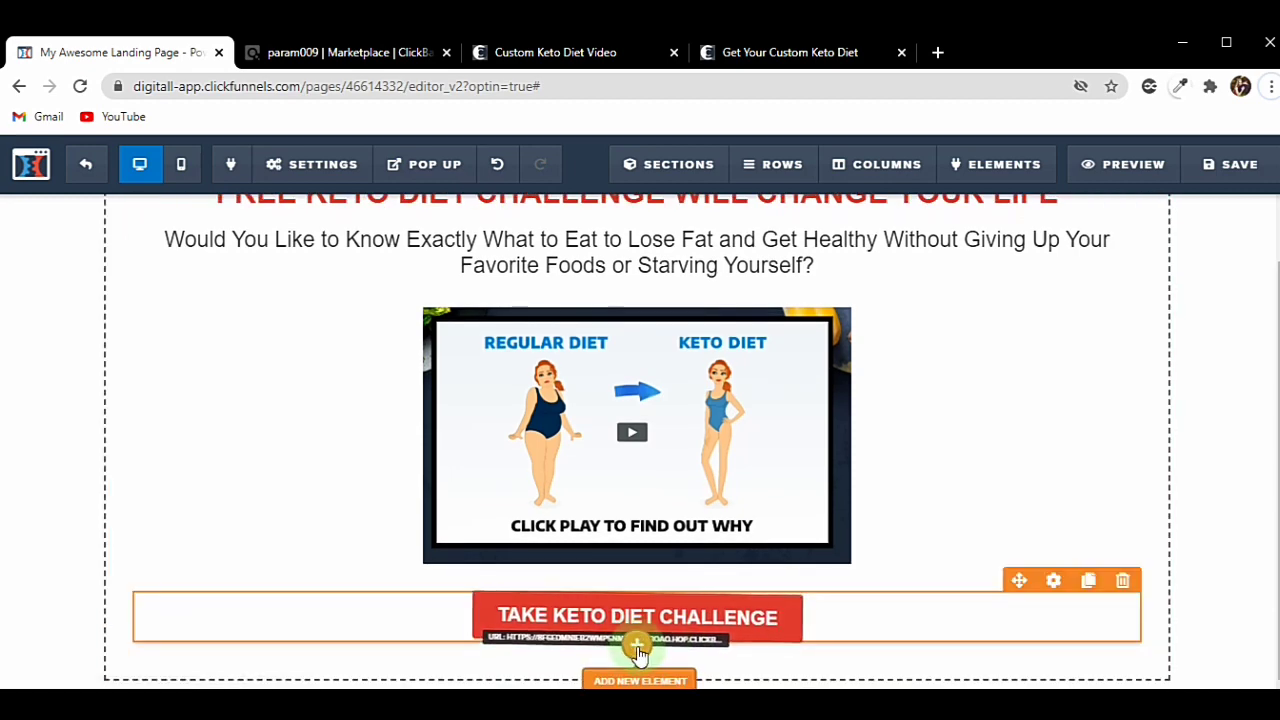
# Add a paragraph element below the challenge button and replace its placeholder text with "PRIVACY POLICY TERMS & CONDITIONS".
pyautogui.click(638, 648)
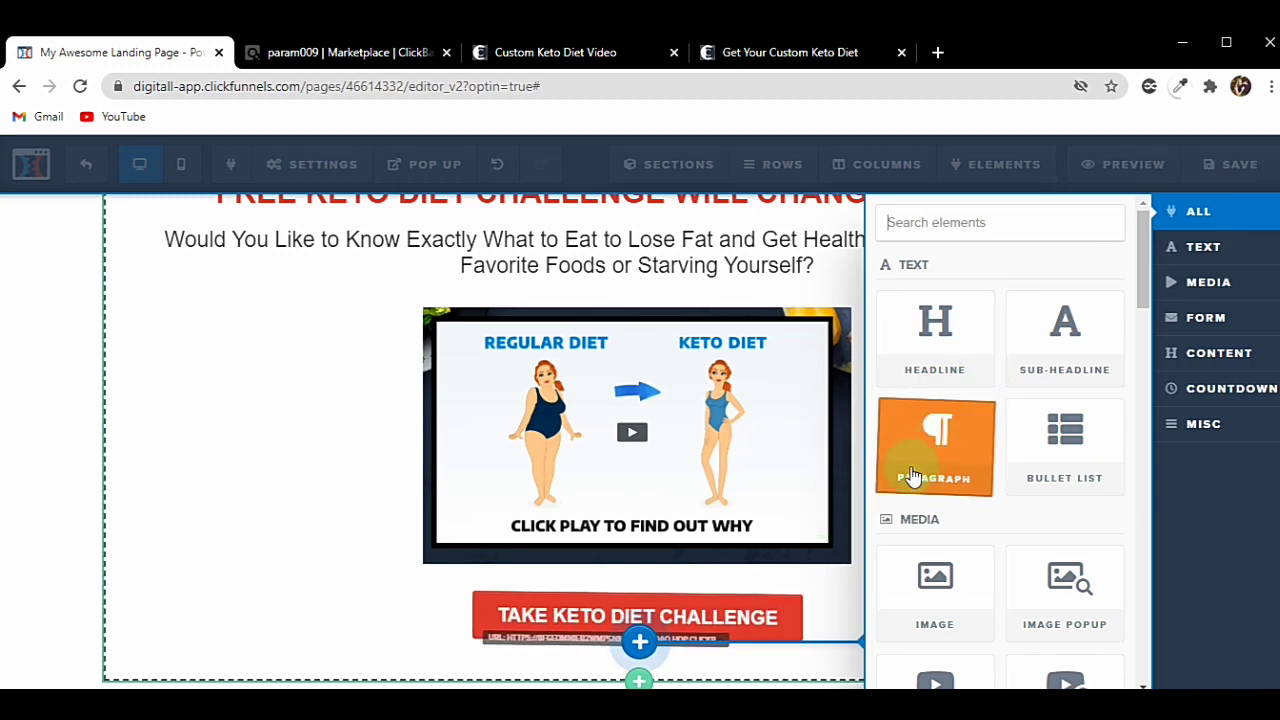
pyautogui.click(925, 460)
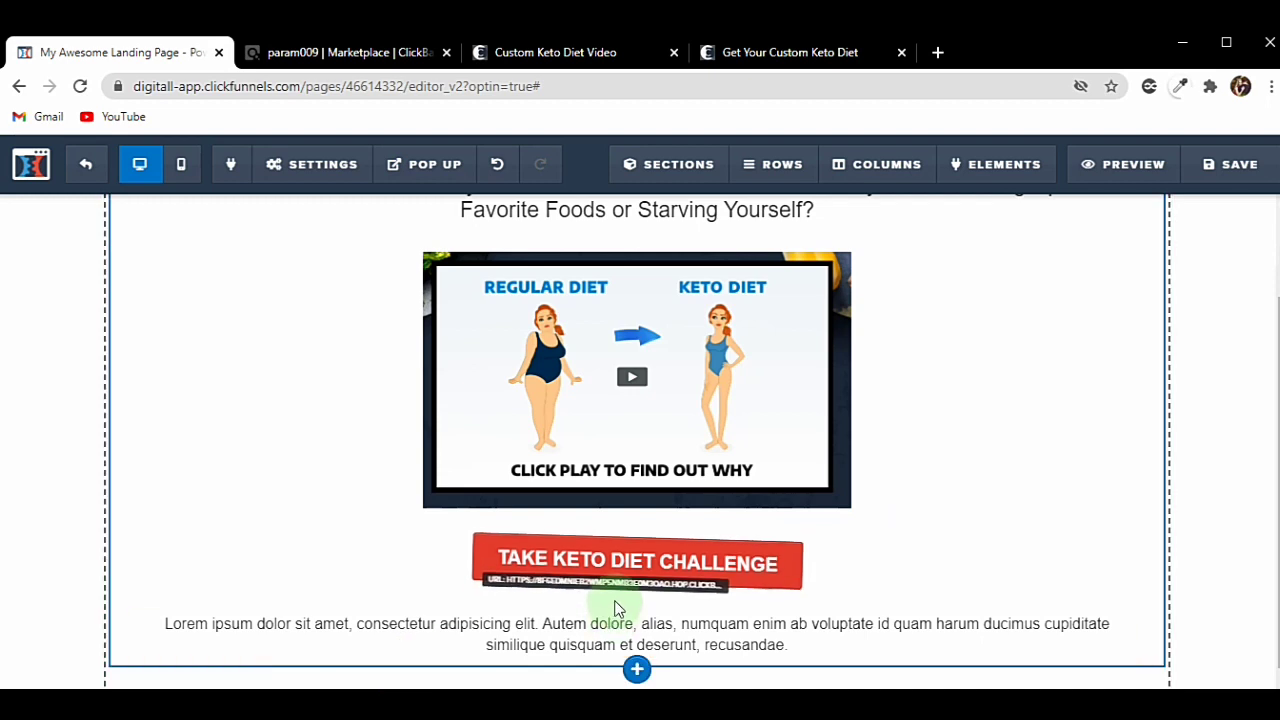
pyautogui.doubleClick(600, 628)
pyautogui.tripleClick(603, 625)
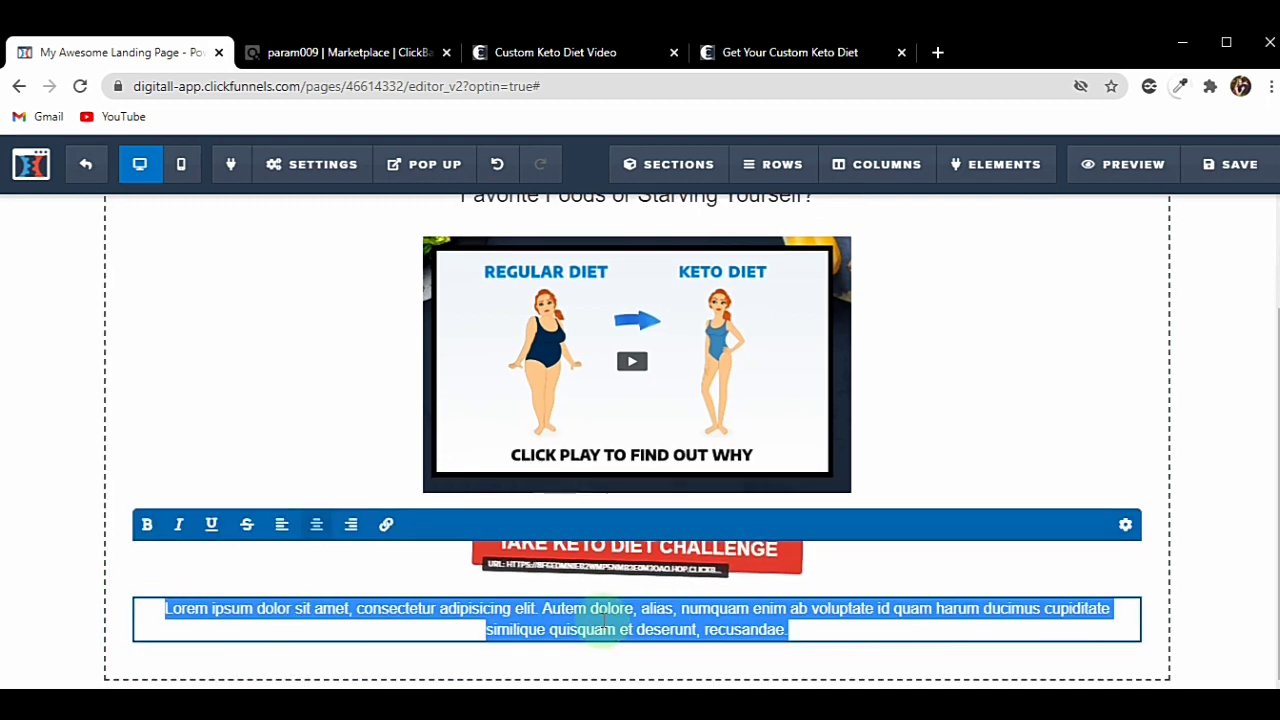
pyautogui.write('PRI')
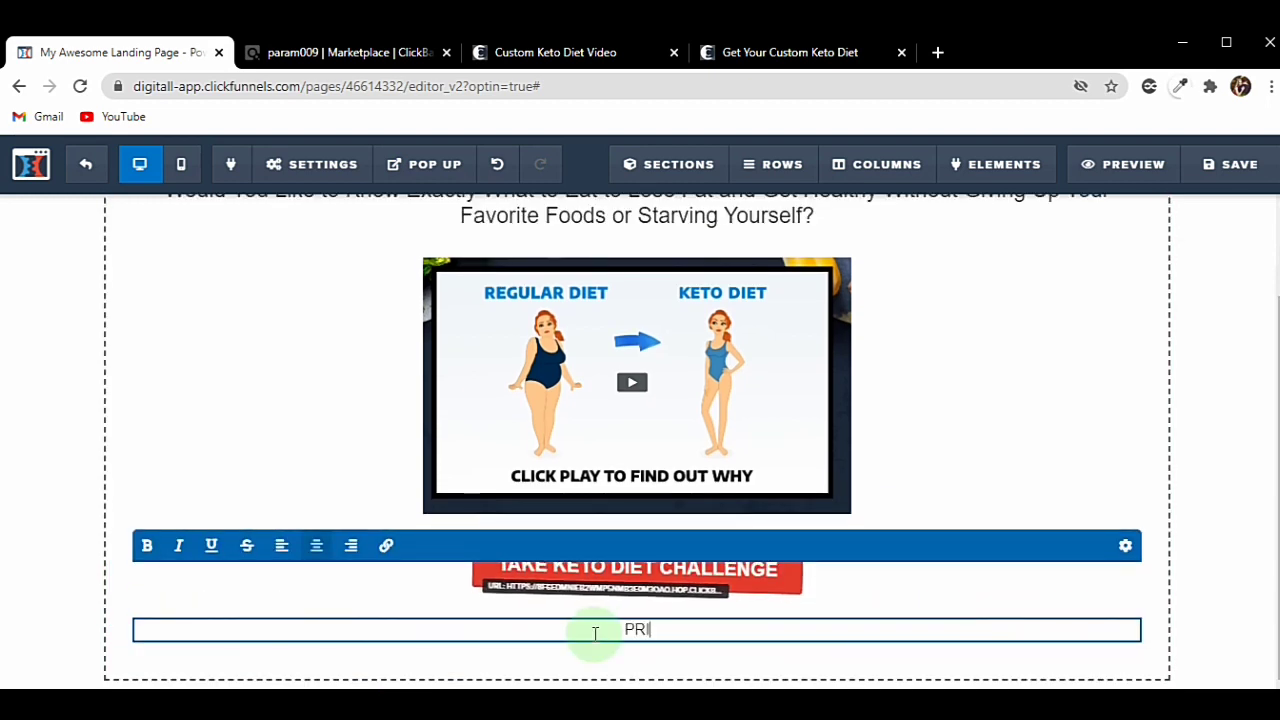
pyautogui.write('VACY PO')
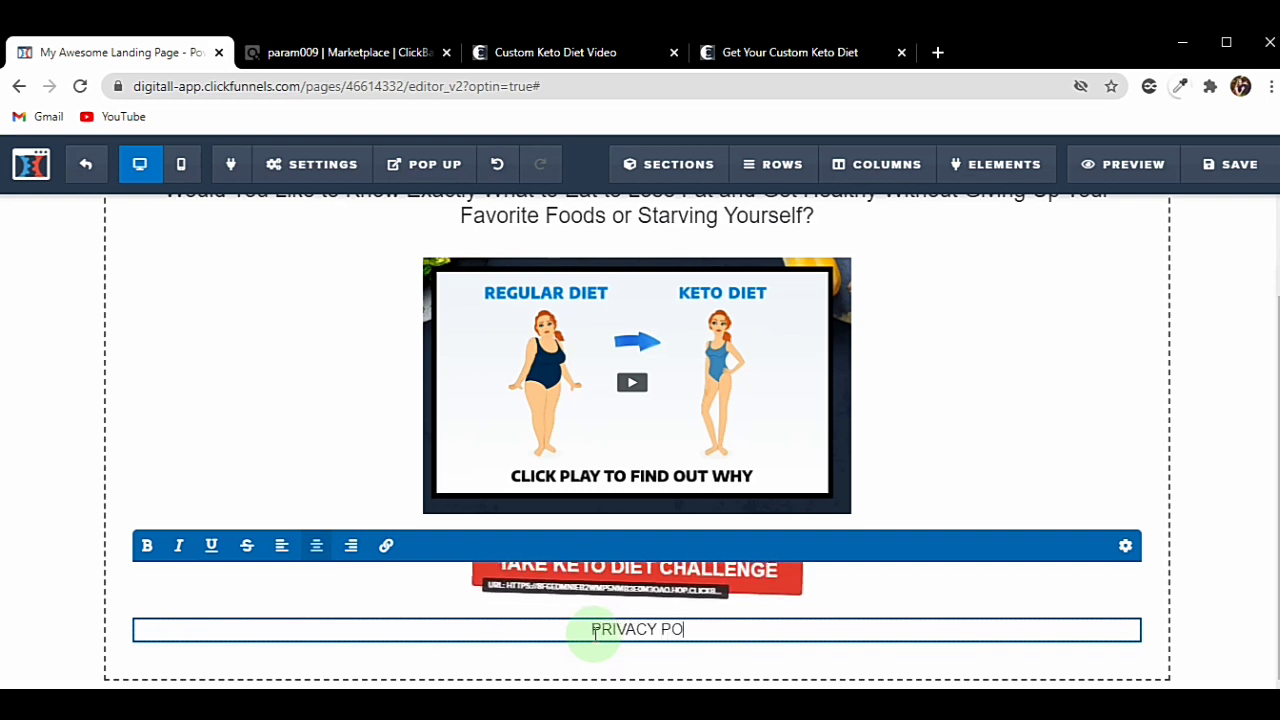
pyautogui.write('LICY   TERMS')
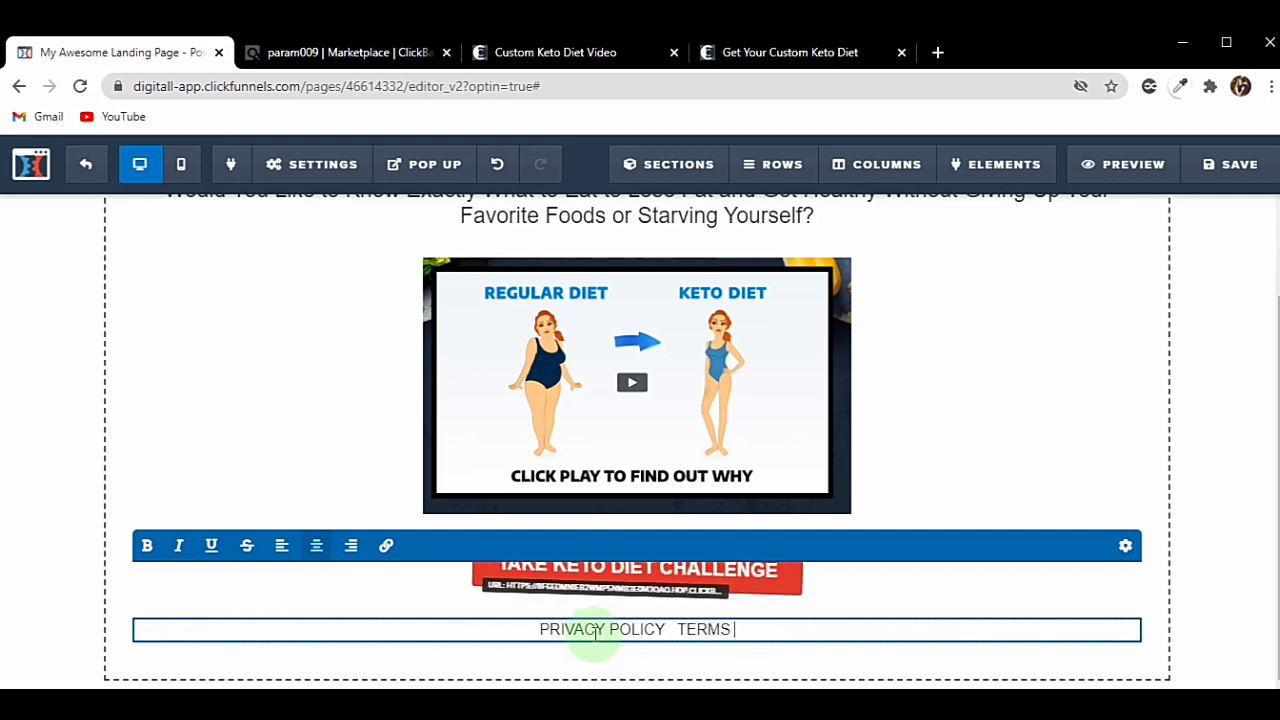
pyautogui.write(' & C')
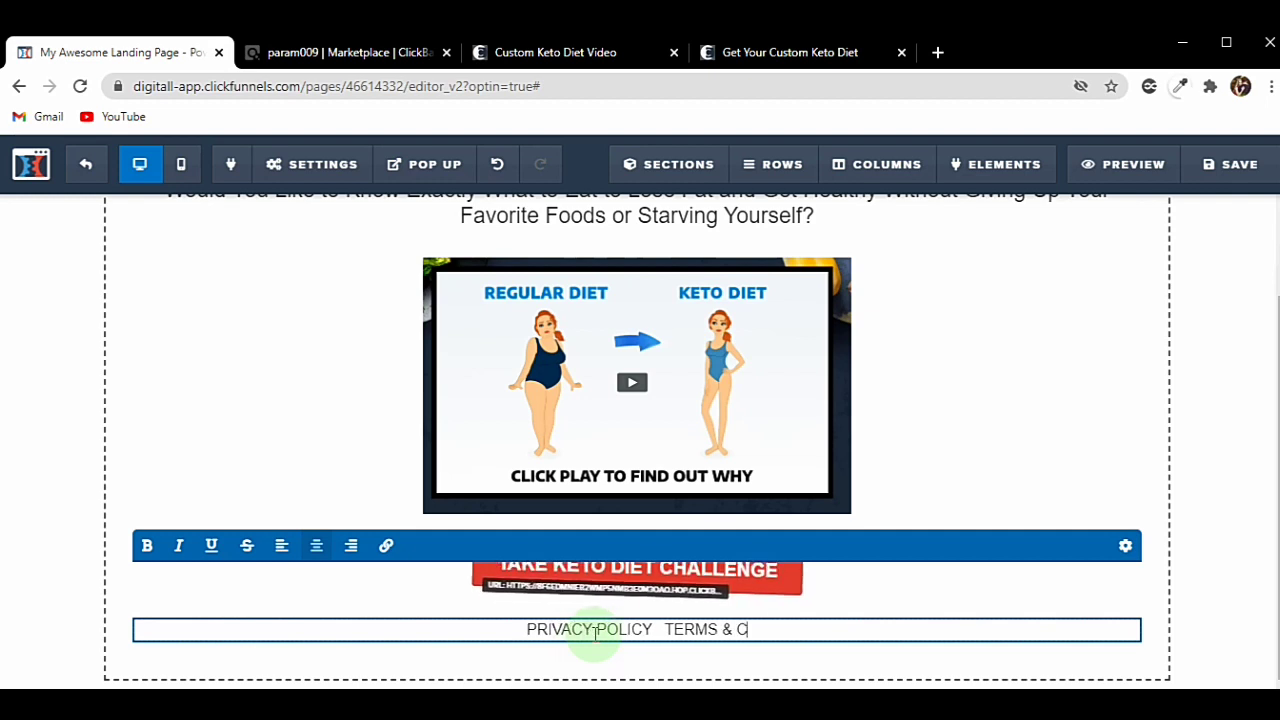
pyautogui.write('ONDITIONS')
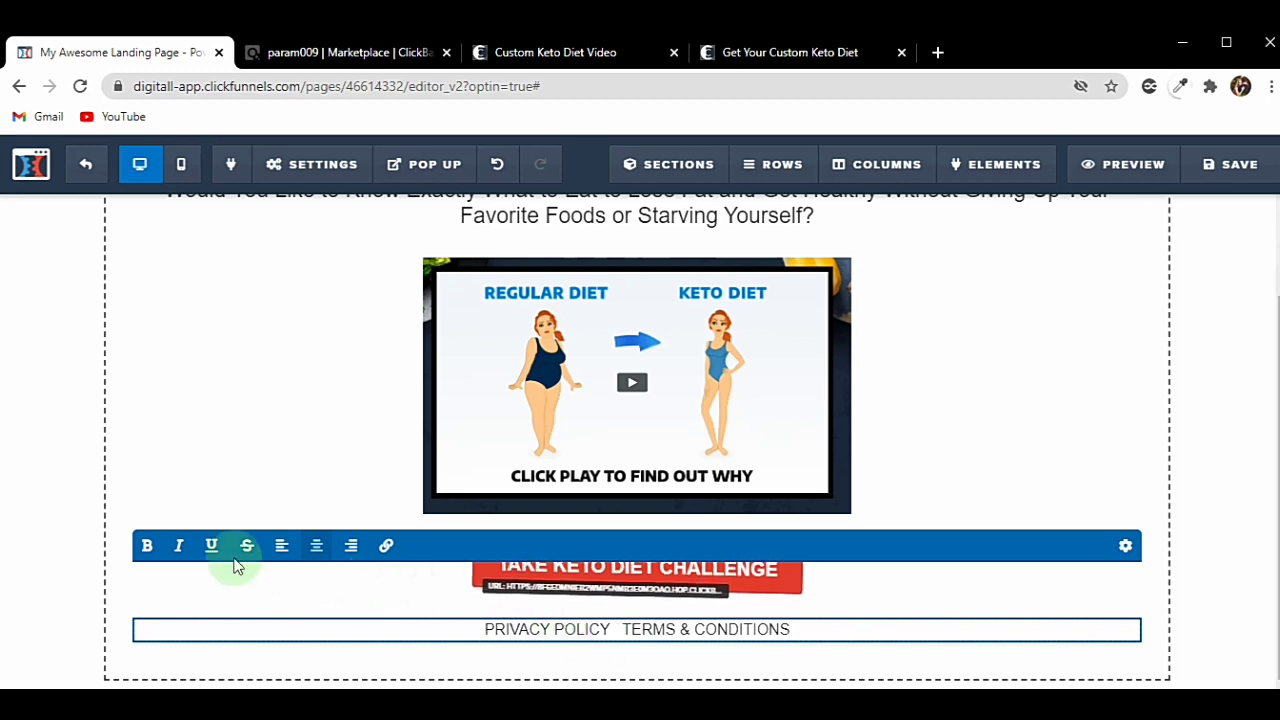
pyautogui.click(443, 608)
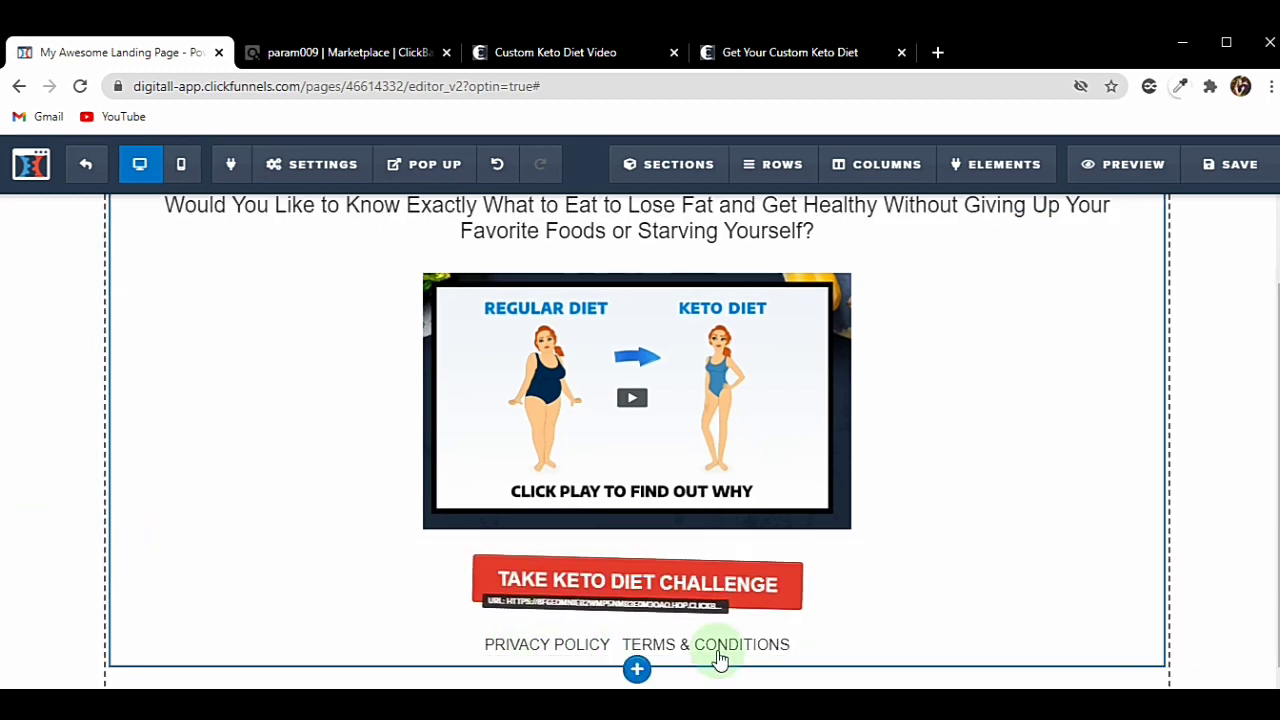
# Copy the address of the Privacy link in the footer of the Custom Keto Diet sales page.
pyautogui.scroll(2, 716, 655)
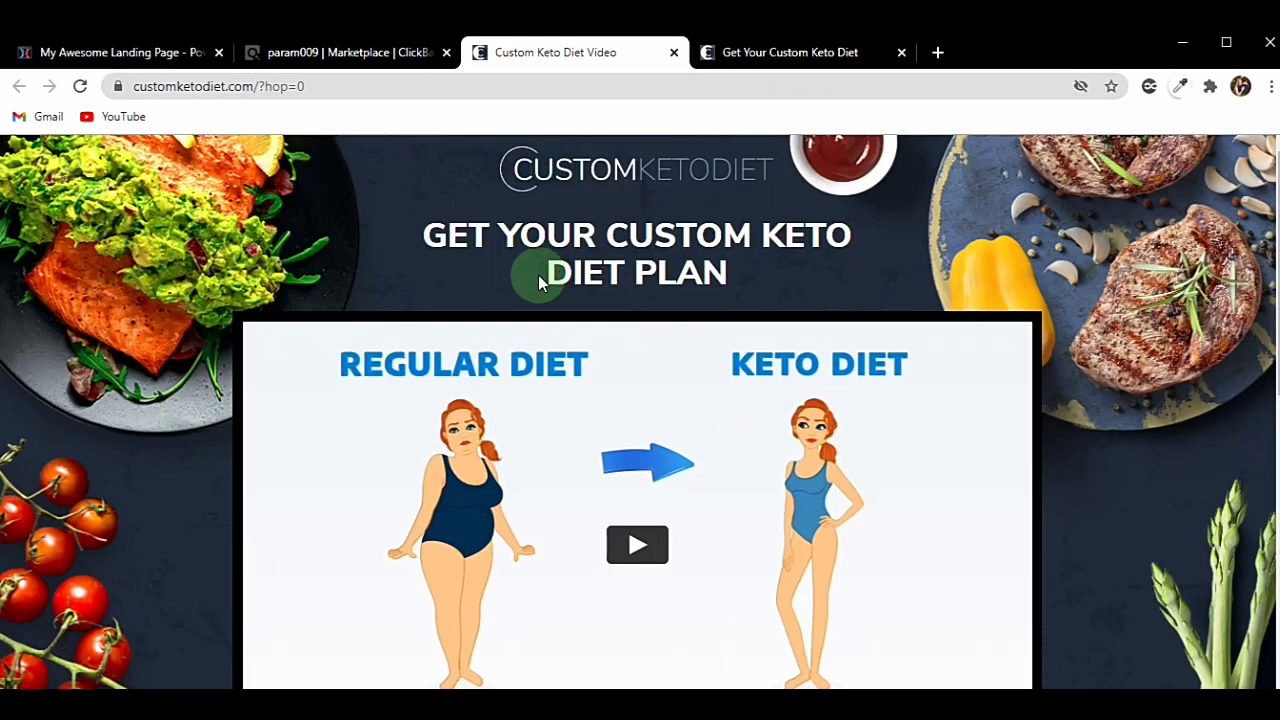
pyautogui.scroll(-6, 538, 275)
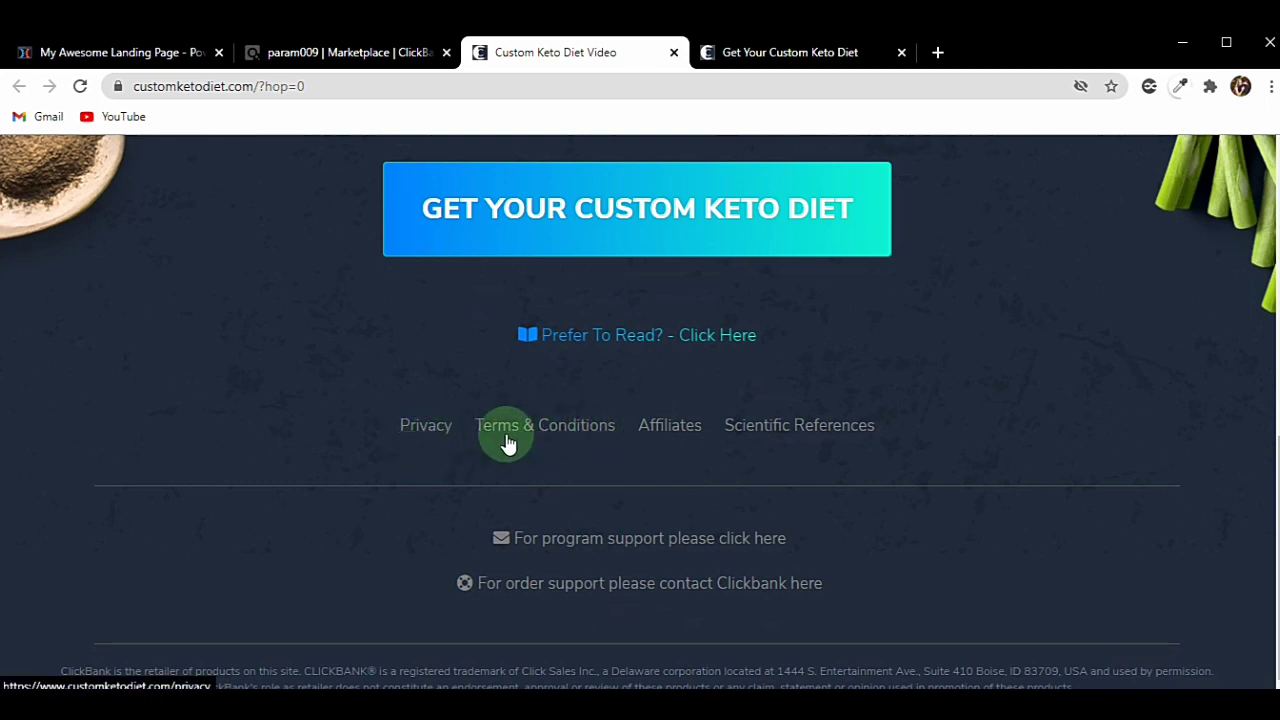
pyautogui.rightClick(427, 439)
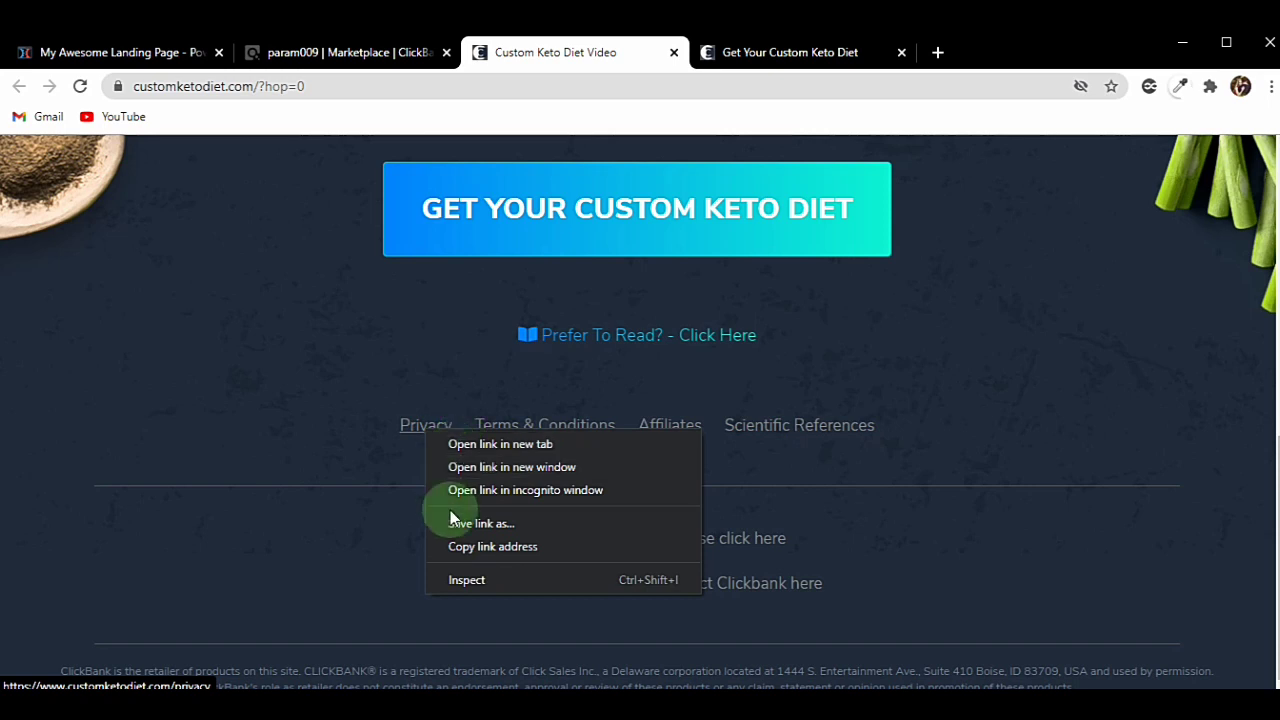
pyautogui.click(370, 450)
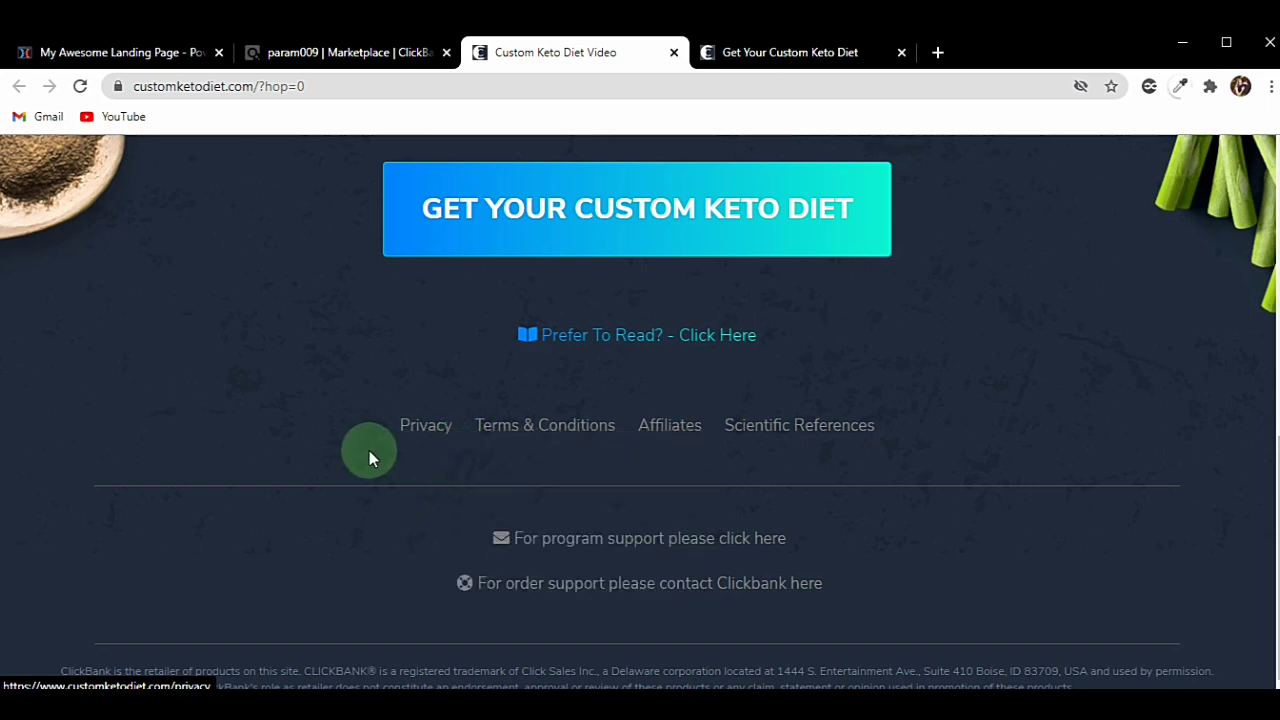
pyautogui.rightClick(444, 428)
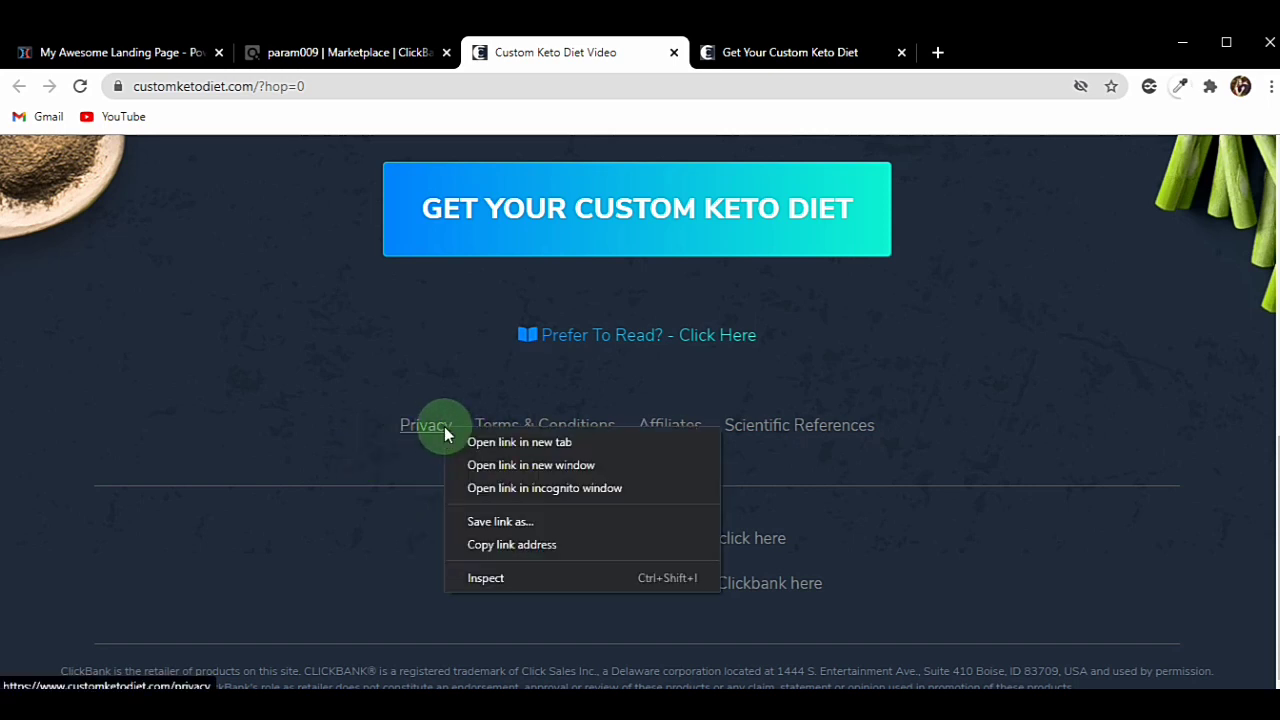
pyautogui.click(514, 548)
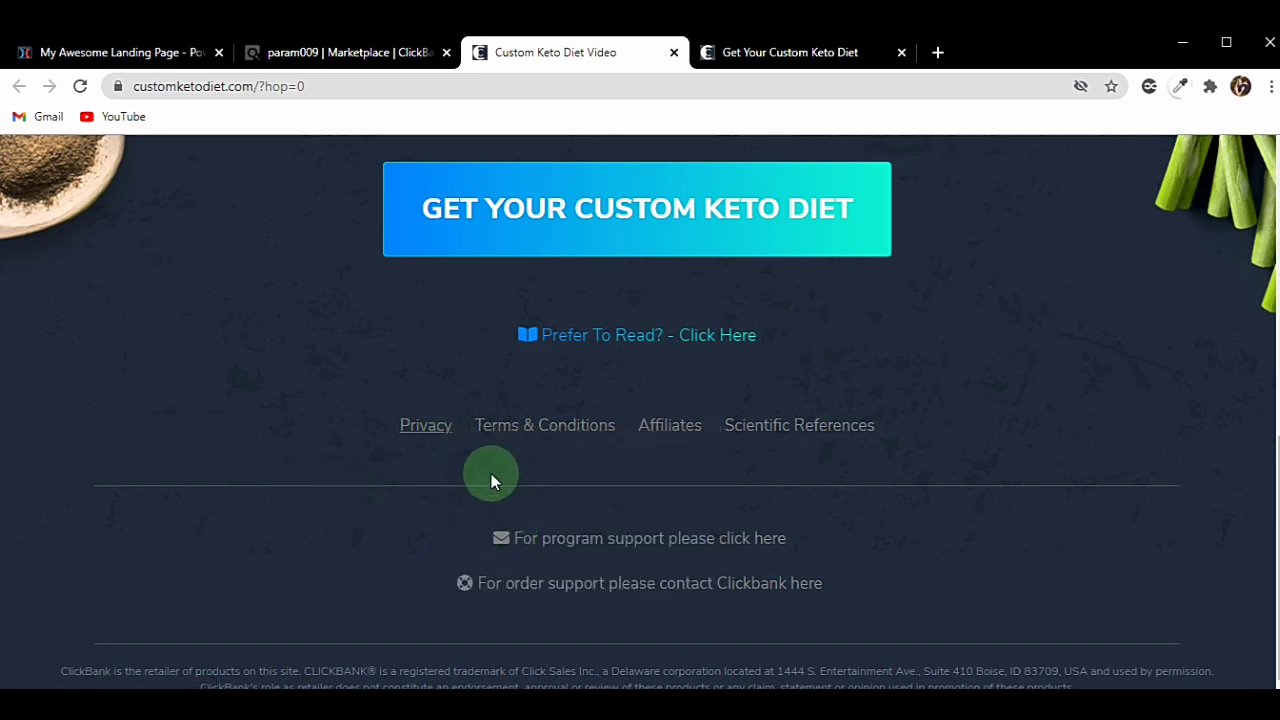
# Return to the landing page editor and link the "PRIVACY POLICY" text below the challenge button to the copied customketodiet.com/privacy address.
pyautogui.click(115, 52)
pyautogui.scroll(-1, 623, 363)
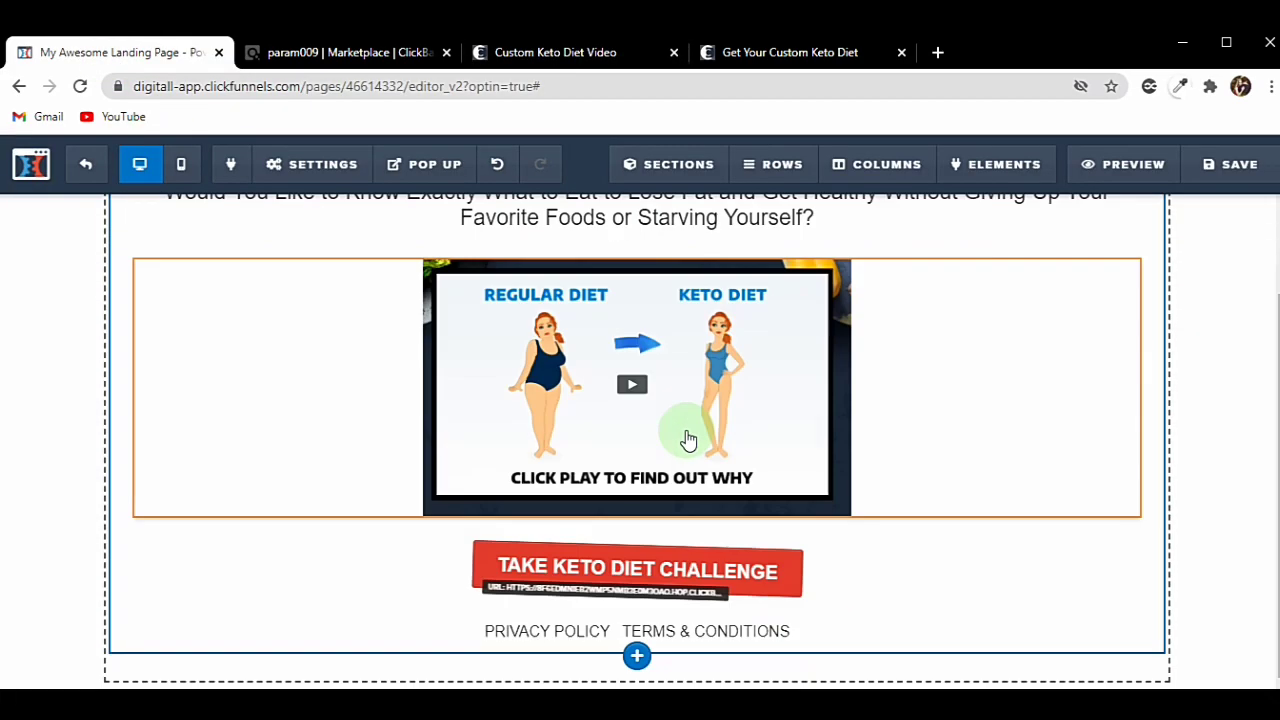
pyautogui.click(571, 630)
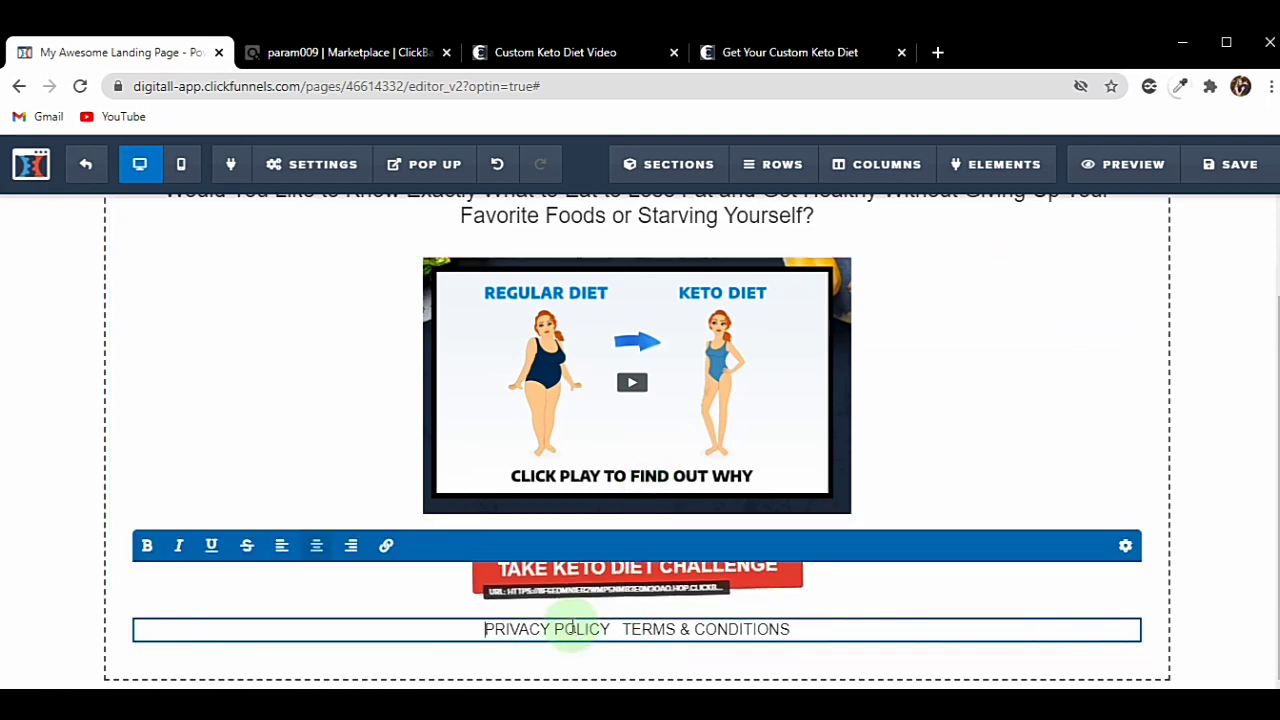
pyautogui.moveTo(481, 628); pyautogui.dragTo(598, 627)
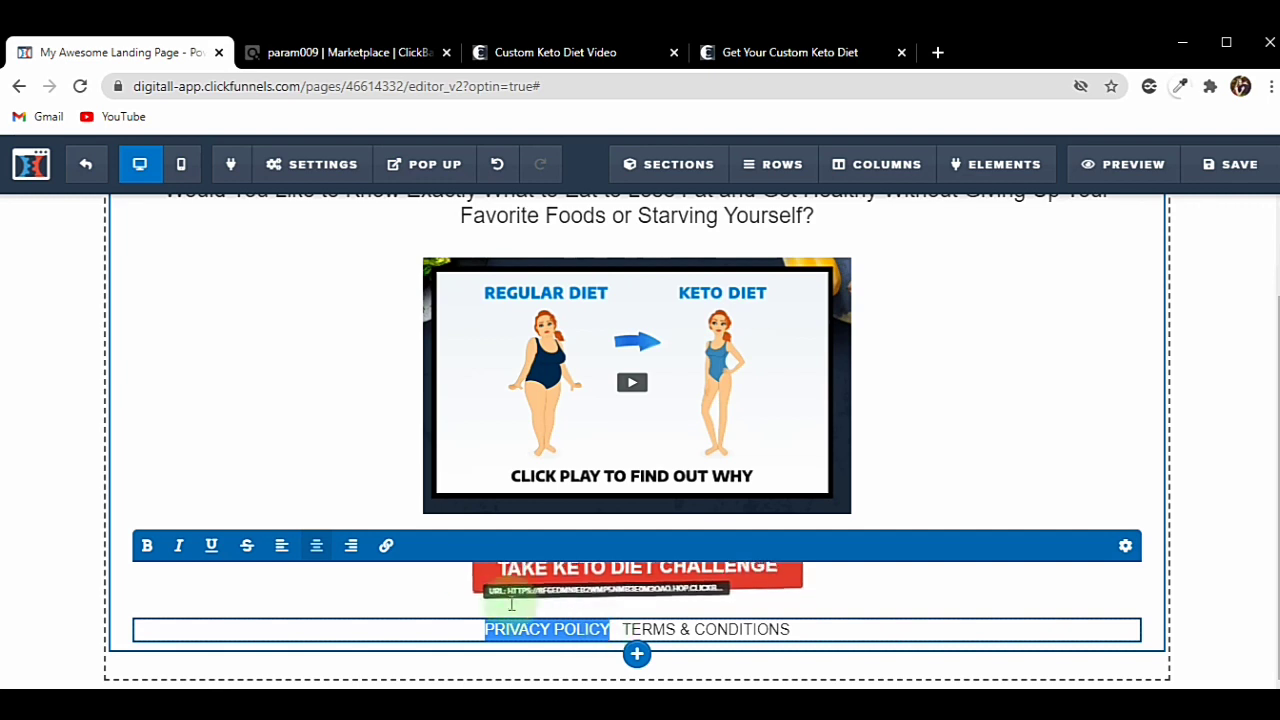
pyautogui.click(388, 563)
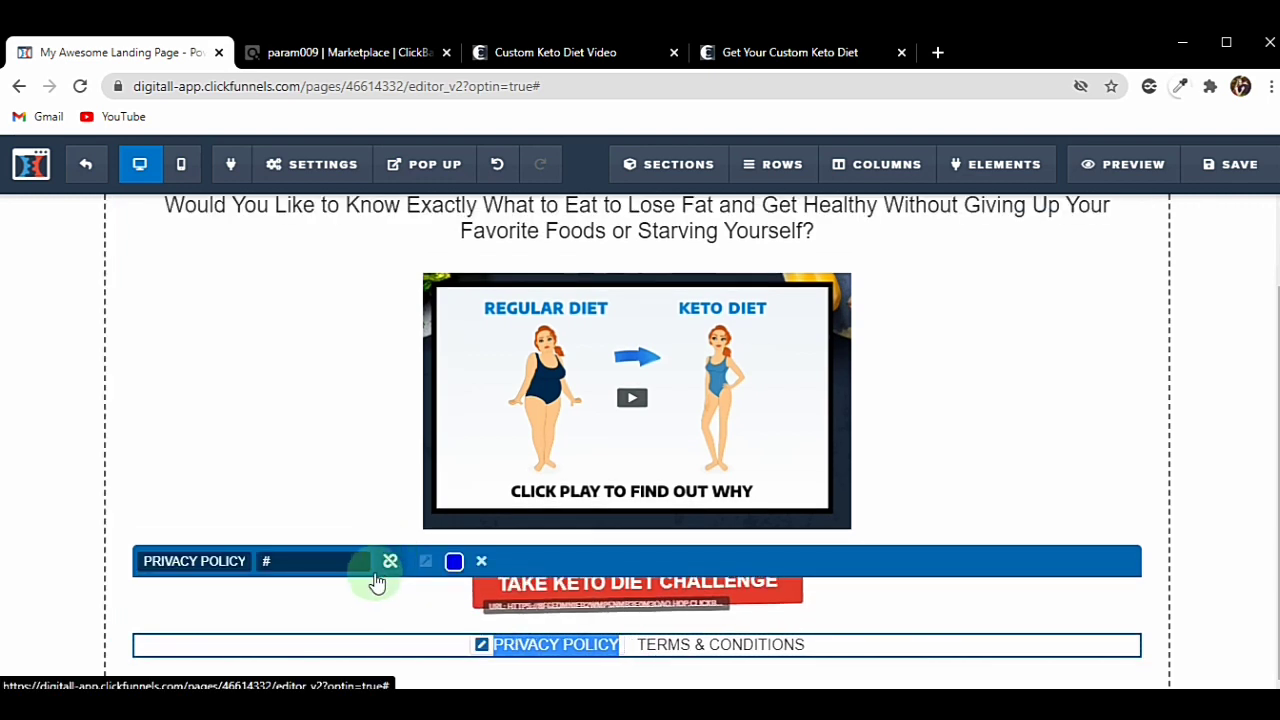
pyautogui.press('BackSpace')
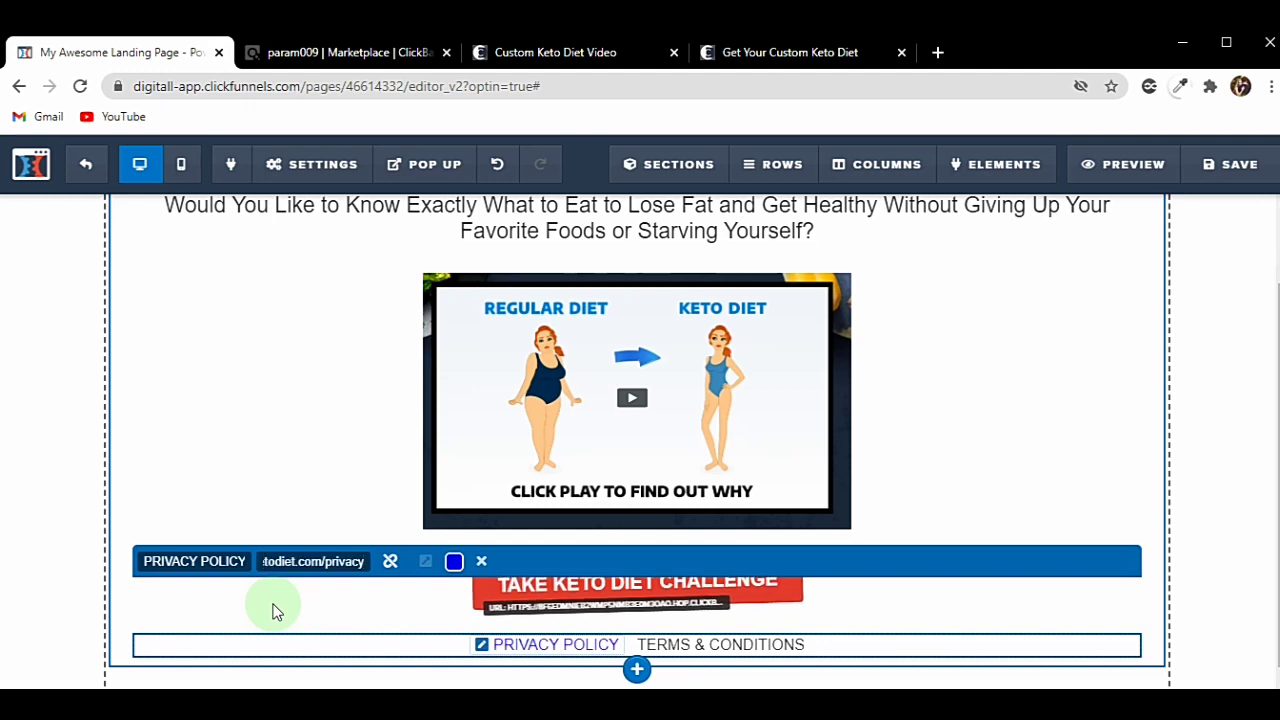
pyautogui.click(326, 520)
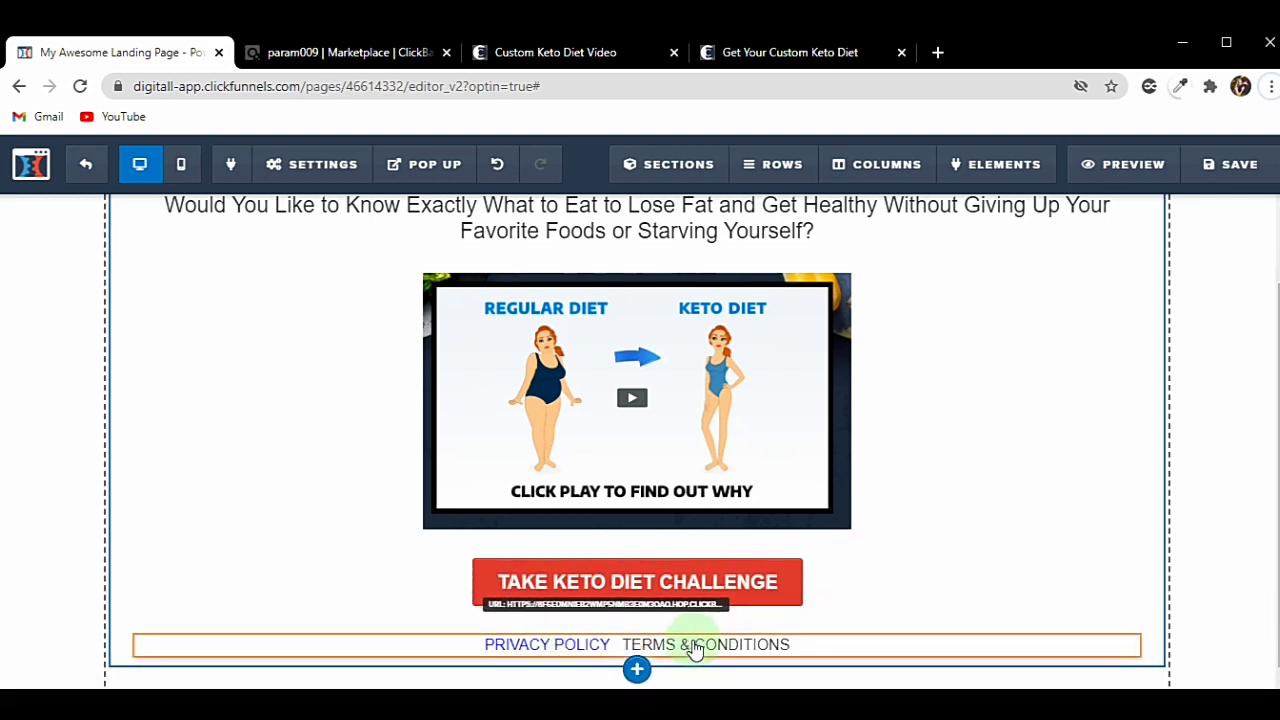
# Copy the address of the Terms & Conditions link in the footer of the Custom Keto Diet sales page.
pyautogui.click(521, 60)
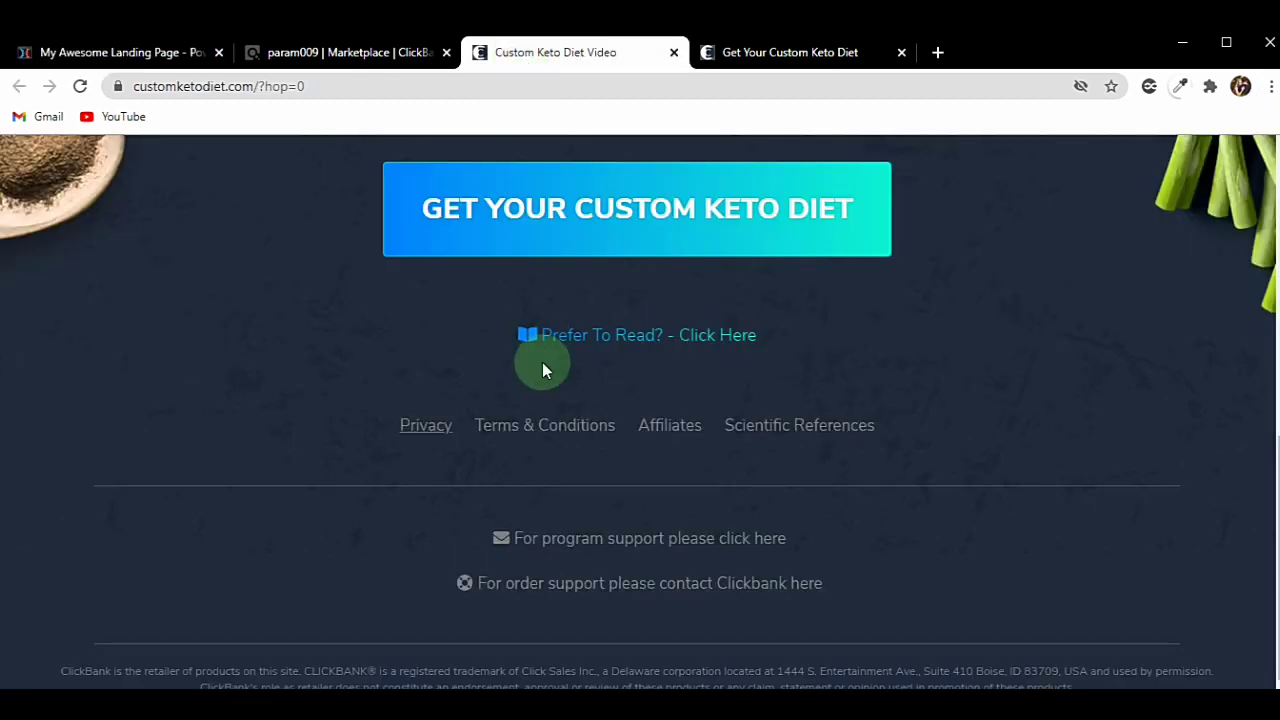
pyautogui.rightClick(533, 436)
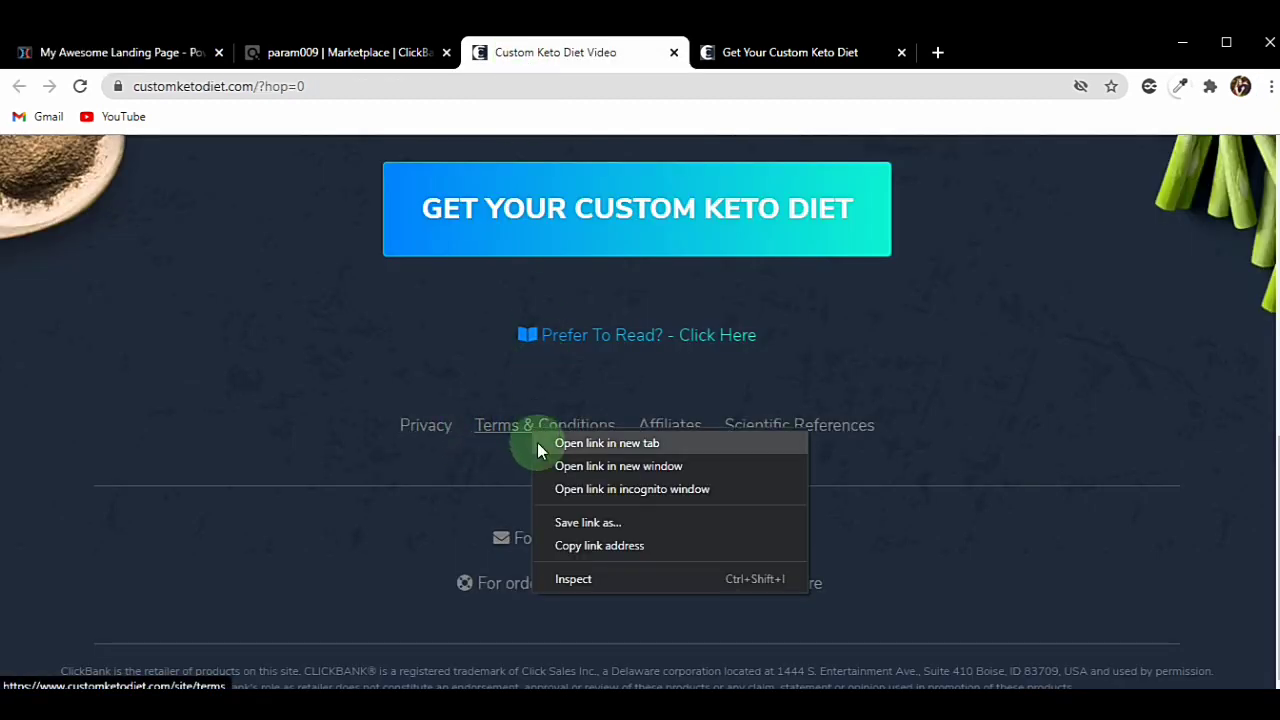
pyautogui.click(581, 546)
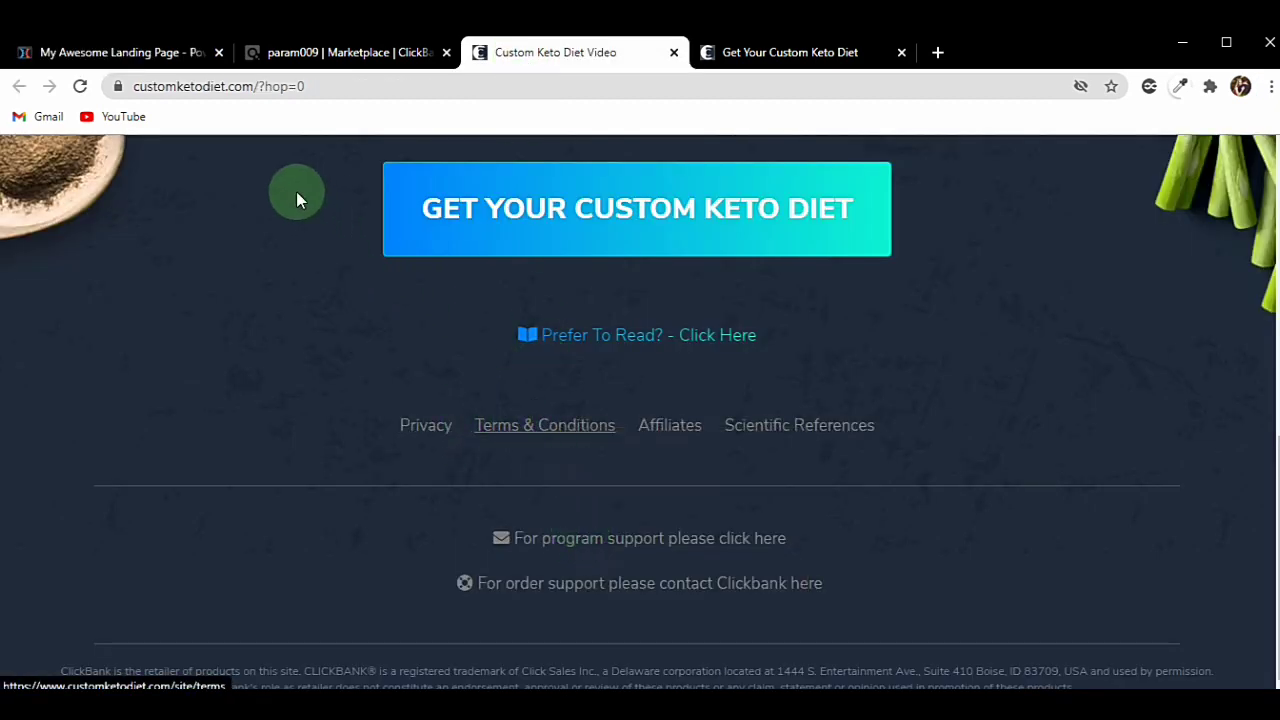
# Back in the landing page editor, link the "TERMS & CONDITIONS" text to the copied customketodiet.com/site/terms address.
pyautogui.click(147, 66)
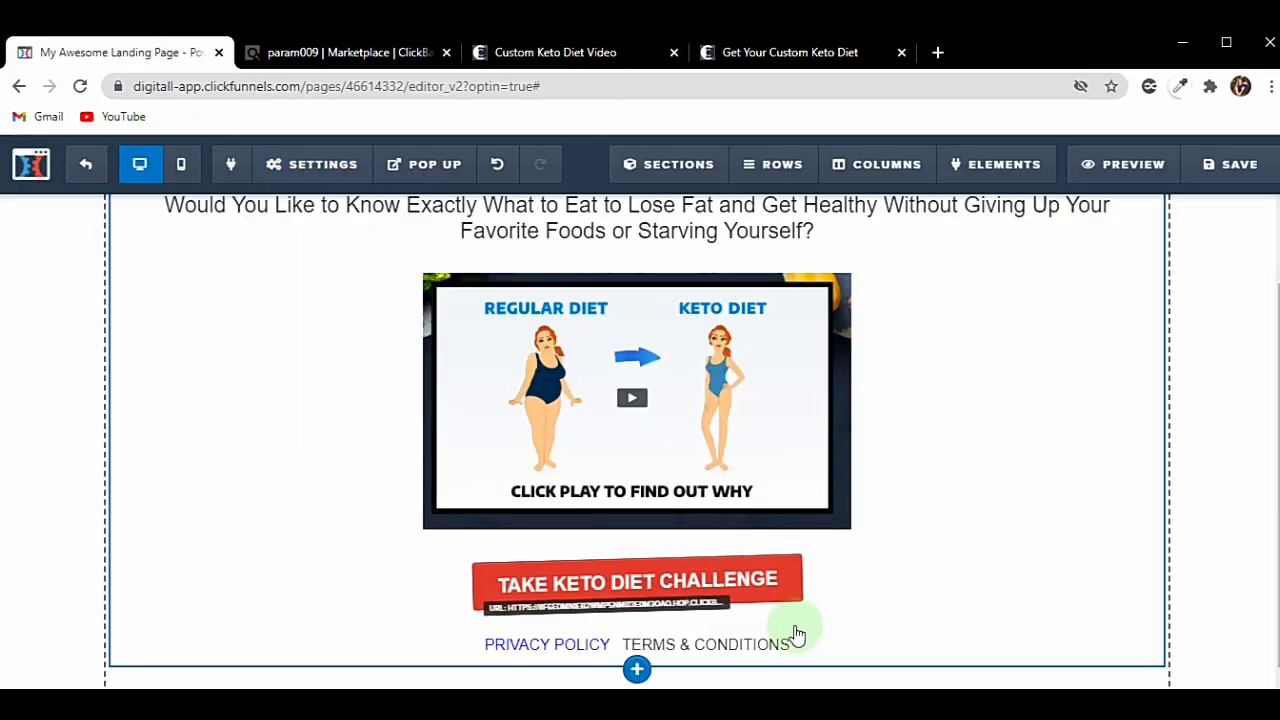
pyautogui.scroll(-1, 780, 632)
pyautogui.click(683, 636)
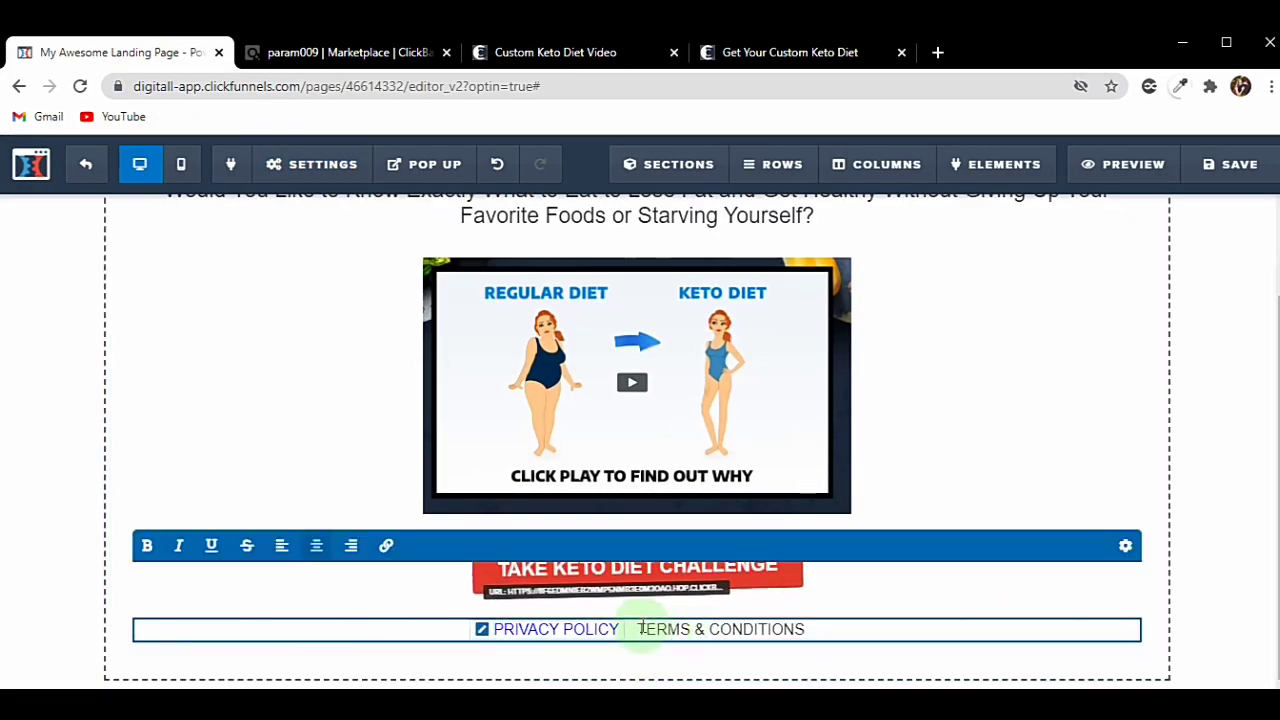
pyautogui.moveTo(769, 627); pyautogui.dragTo(808, 627)
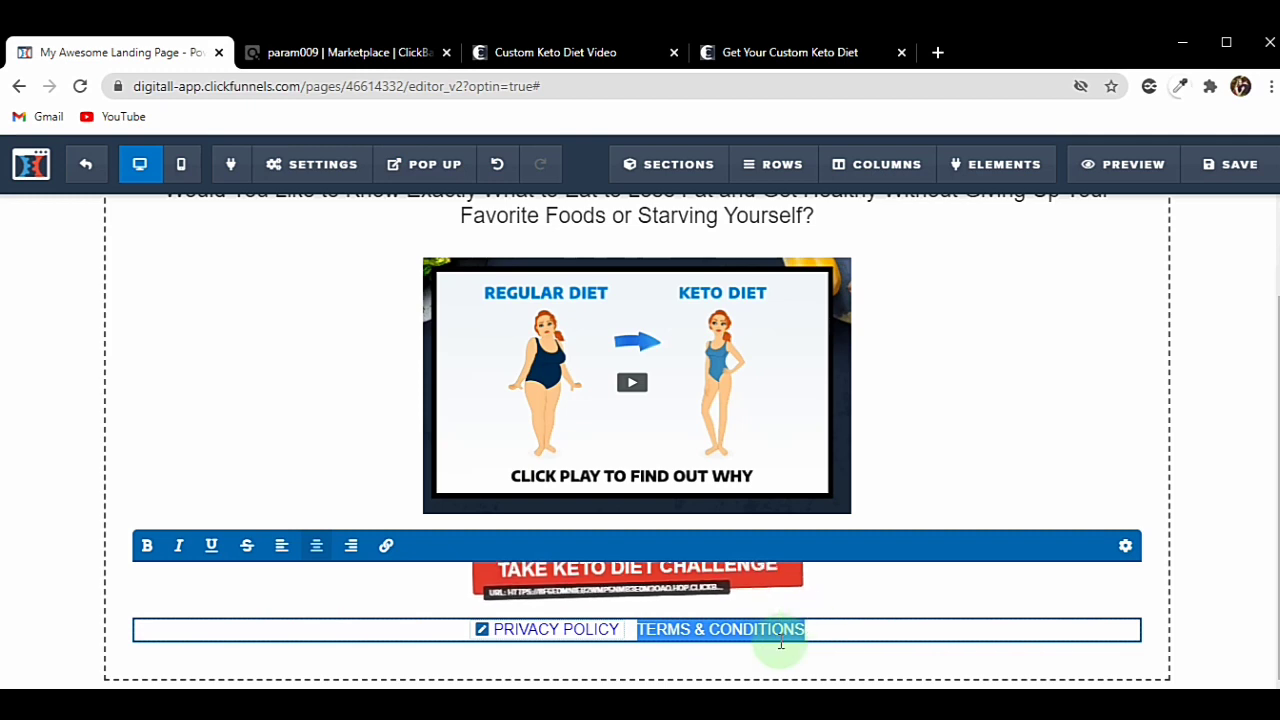
pyautogui.click(385, 548)
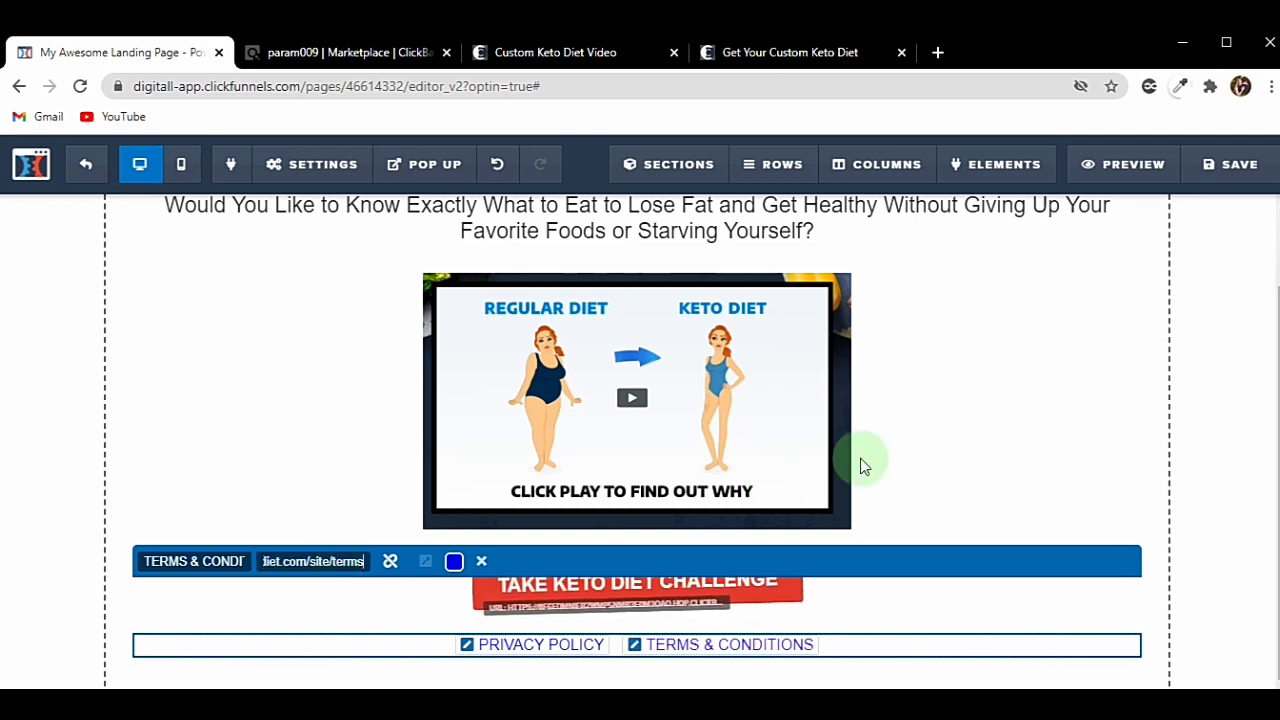
pyautogui.click(995, 440)
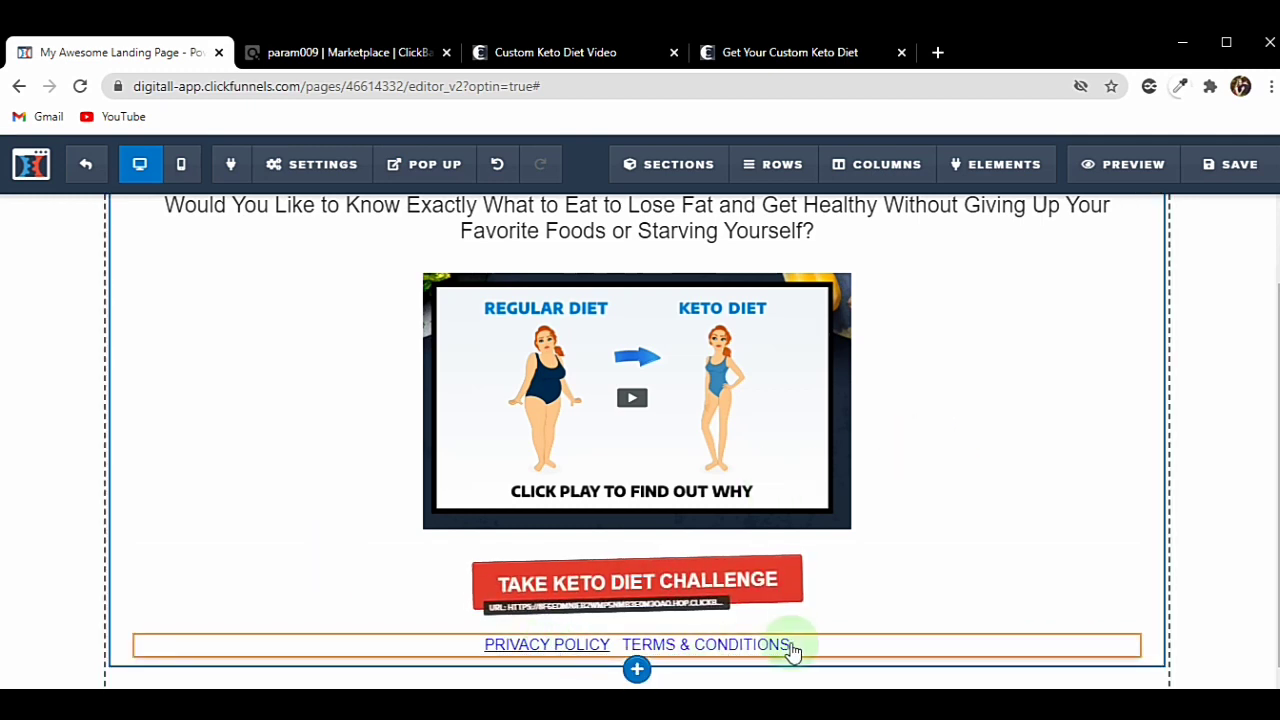
# Switch the editor to the mobile view and set the font size of the privacy and terms paragraph to 10.
pyautogui.scroll(1, 798, 650)
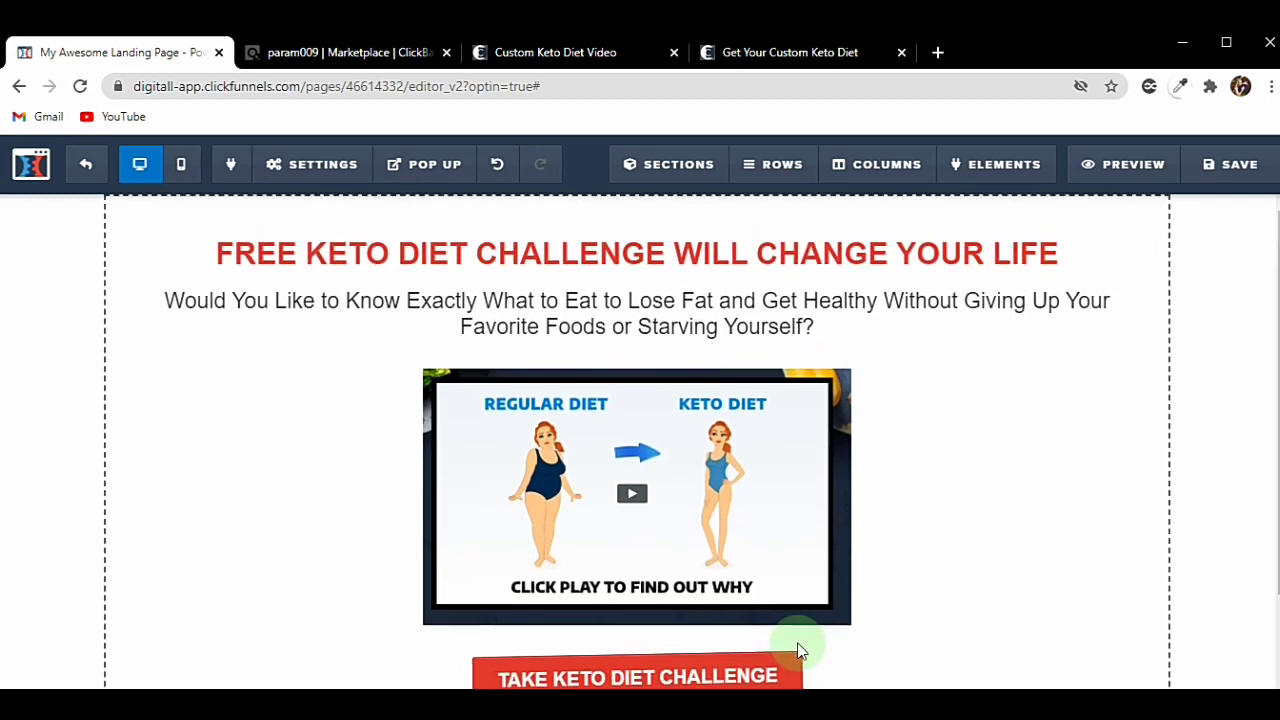
pyautogui.scroll(-1, 792, 643)
pyautogui.scroll(-1, 790, 643)
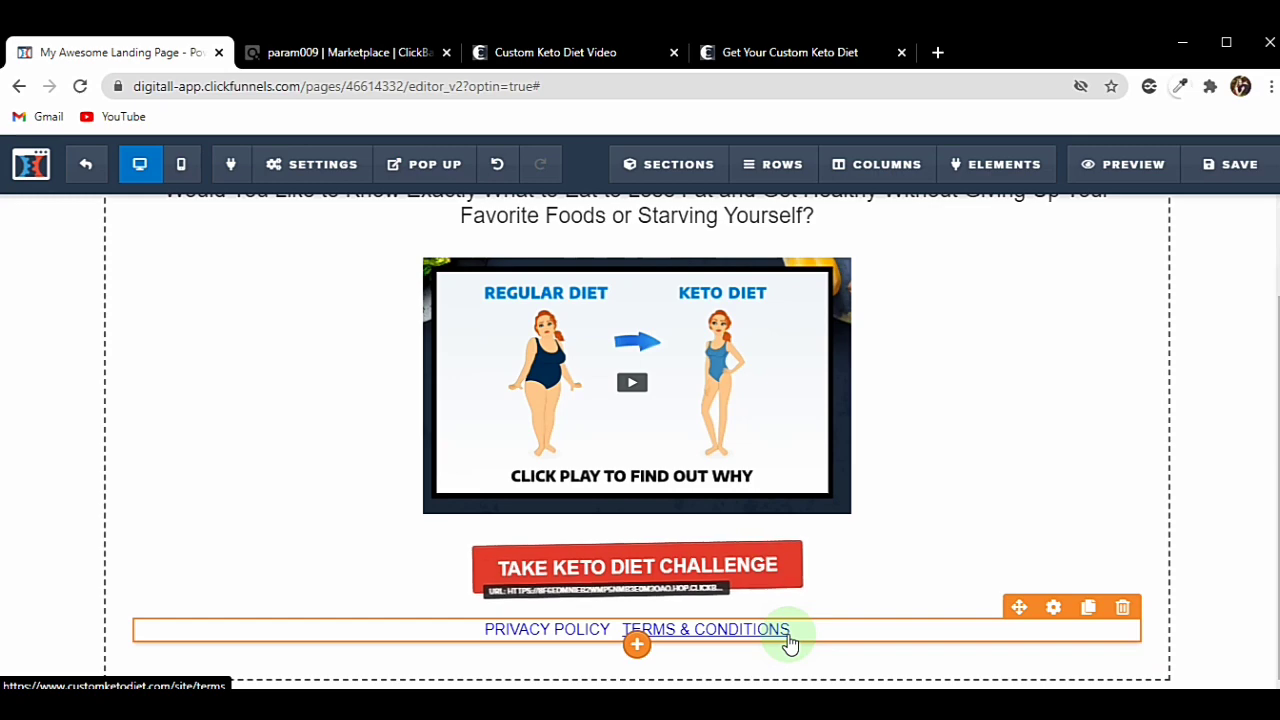
pyautogui.scroll(2, 790, 643)
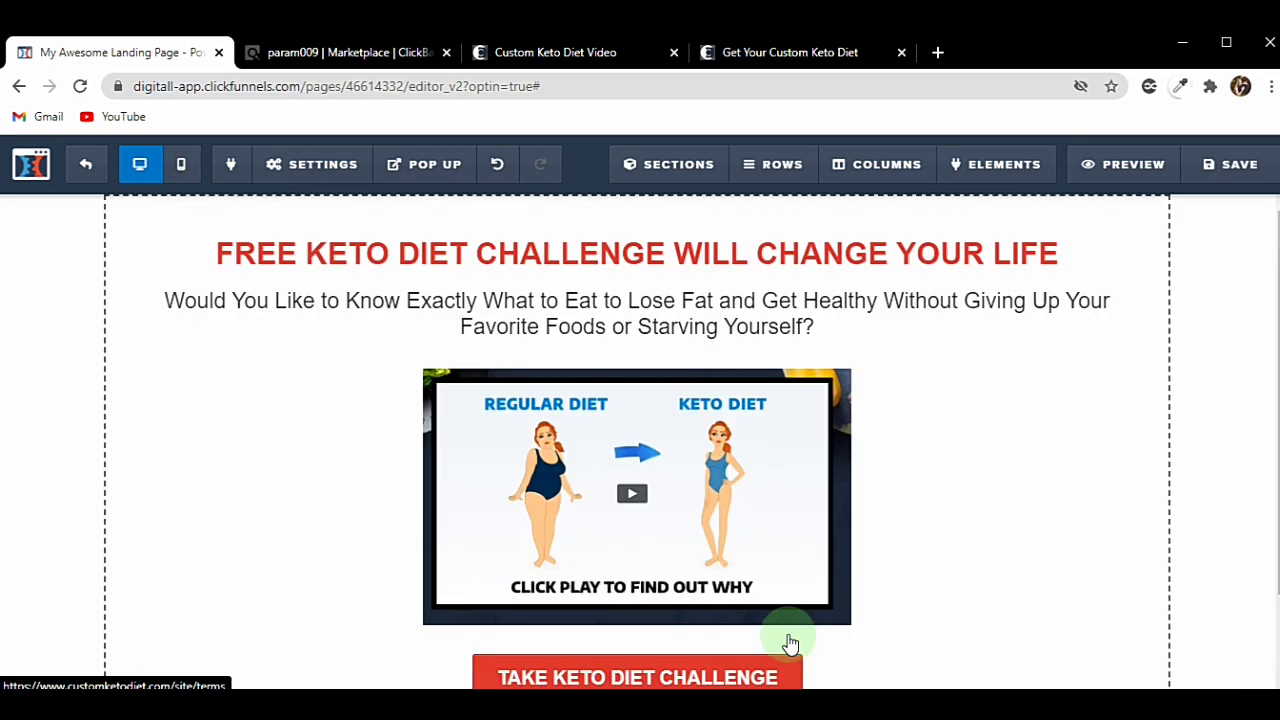
pyautogui.click(181, 170)
pyautogui.scroll(-4, 568, 390)
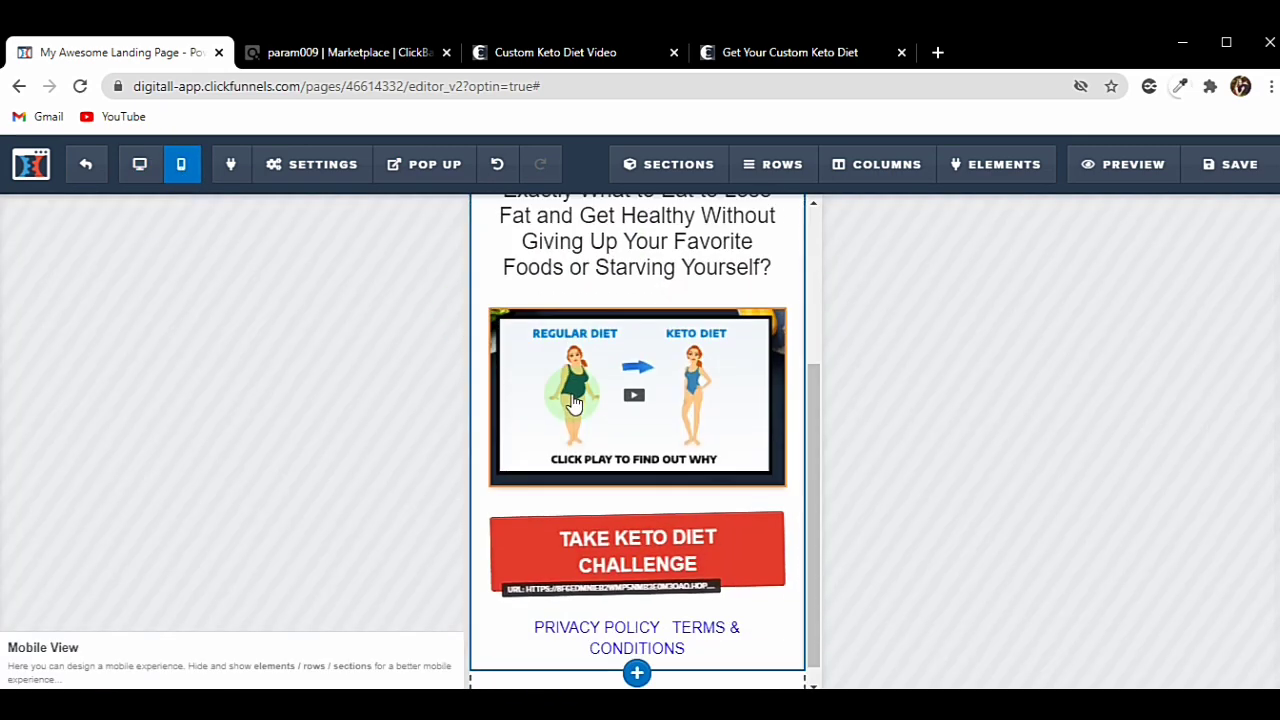
pyautogui.scroll(-1, 573, 403)
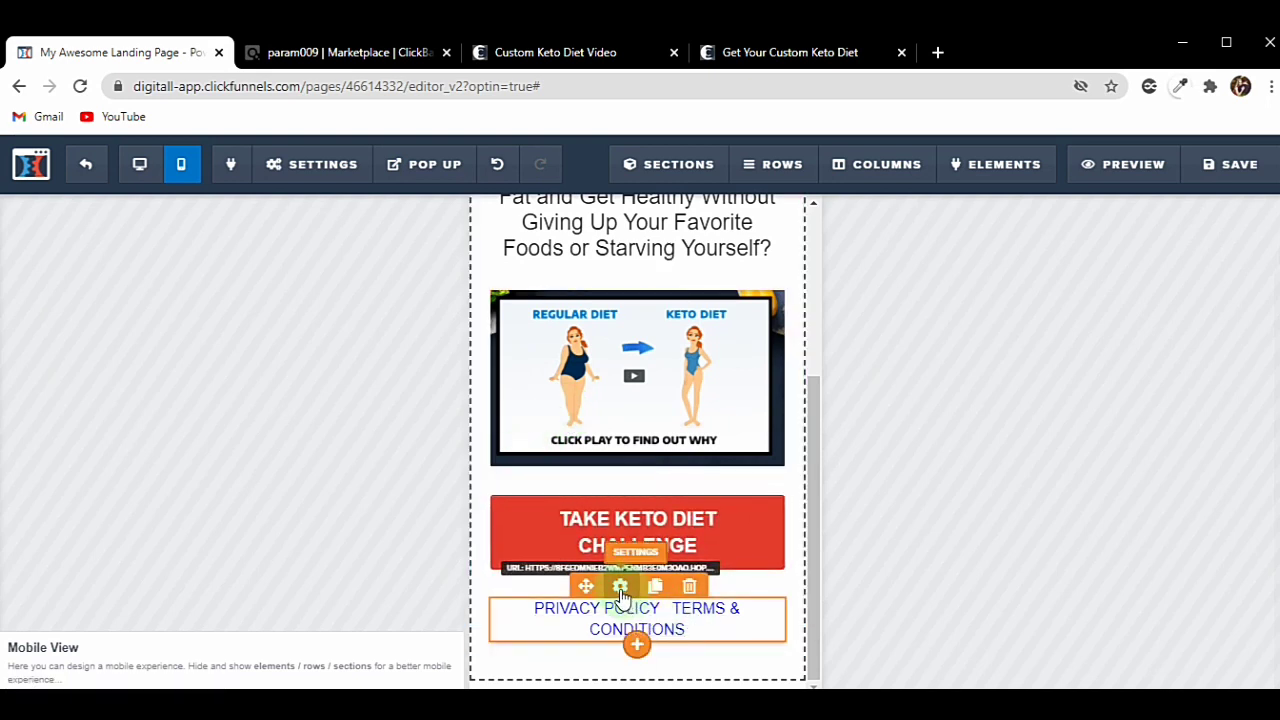
pyautogui.click(693, 608)
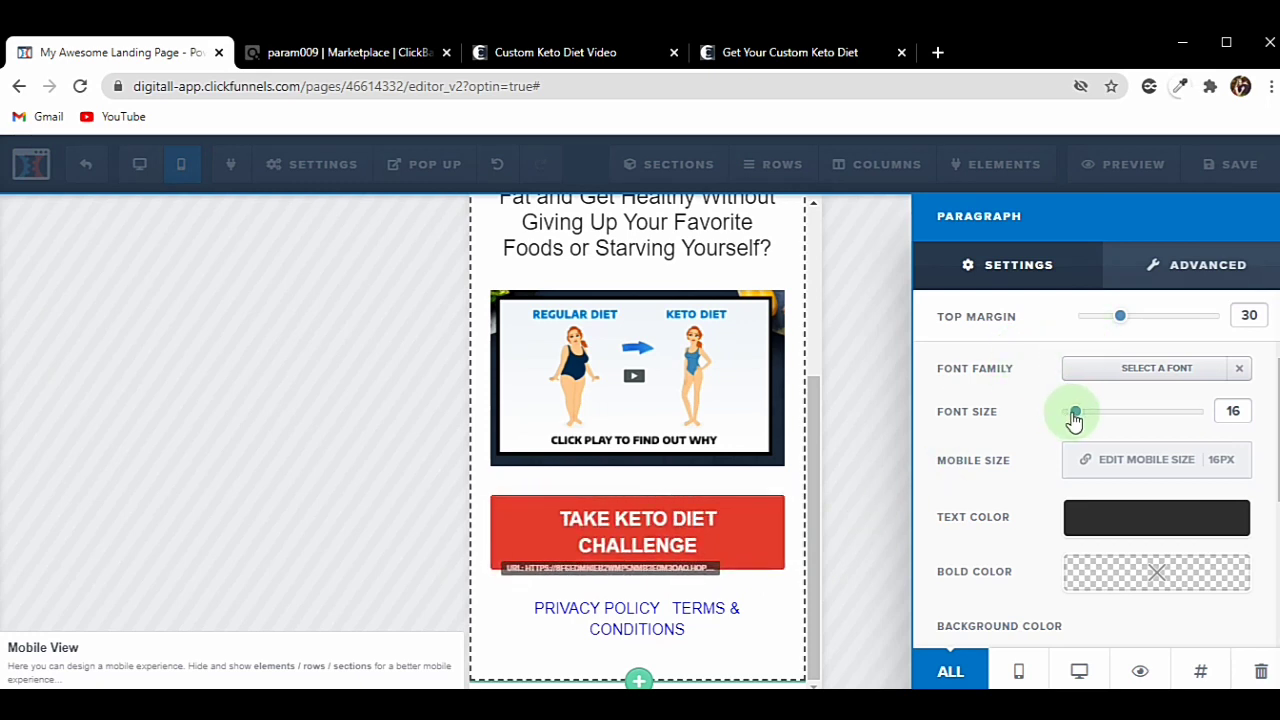
pyautogui.moveTo(1078, 414); pyautogui.dragTo(1050, 420)
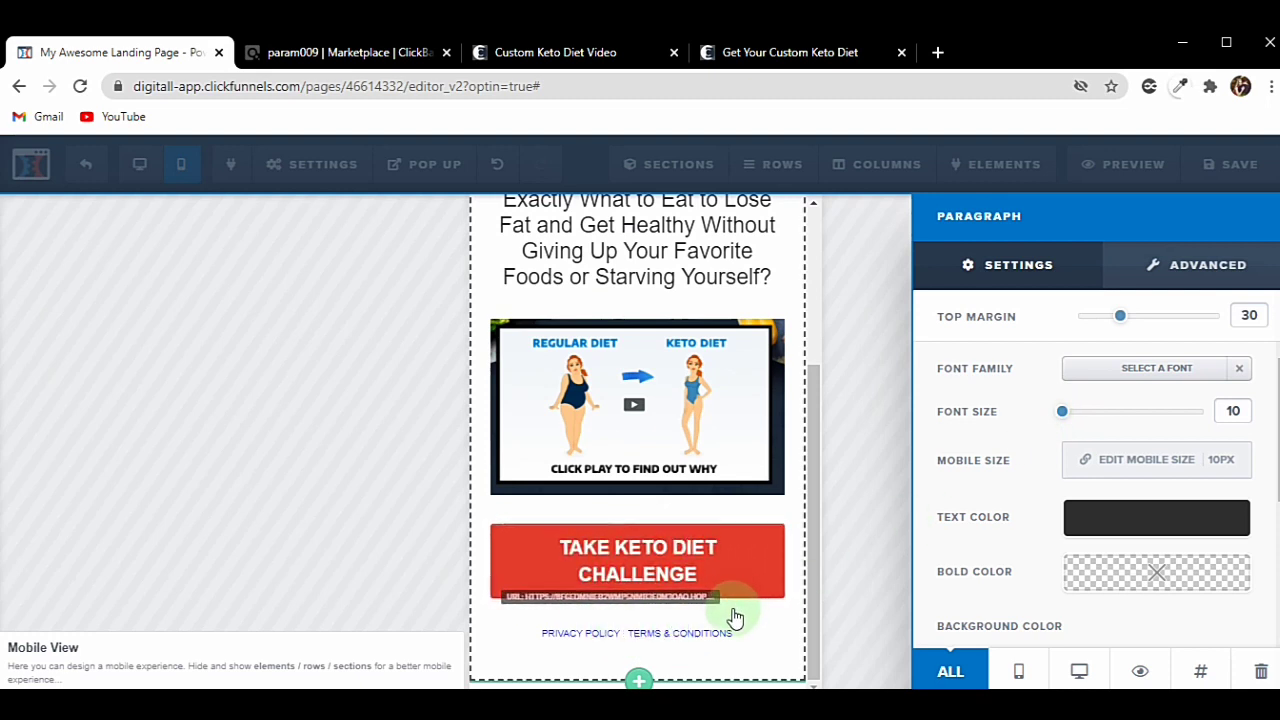
pyautogui.click(566, 630)
# Set the top margin of the privacy and terms paragraph to 100 and close its settings.
pyautogui.moveTo(580, 638)
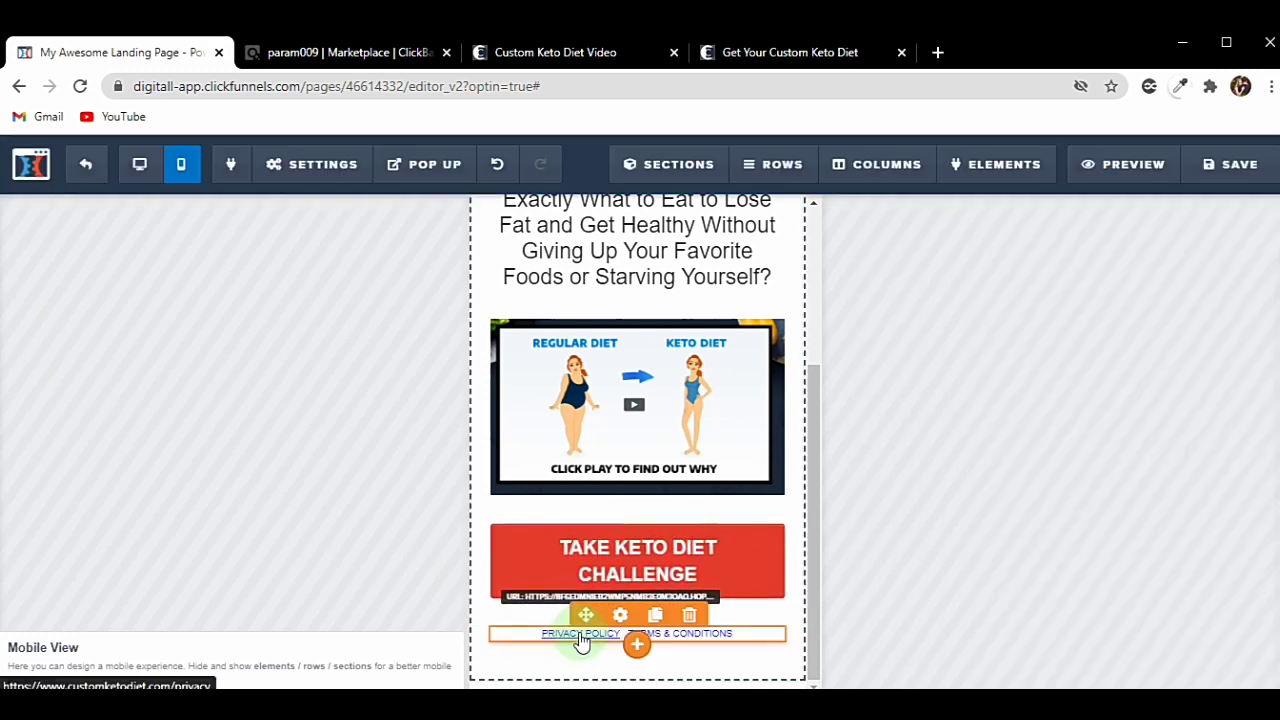
pyautogui.click(618, 618)
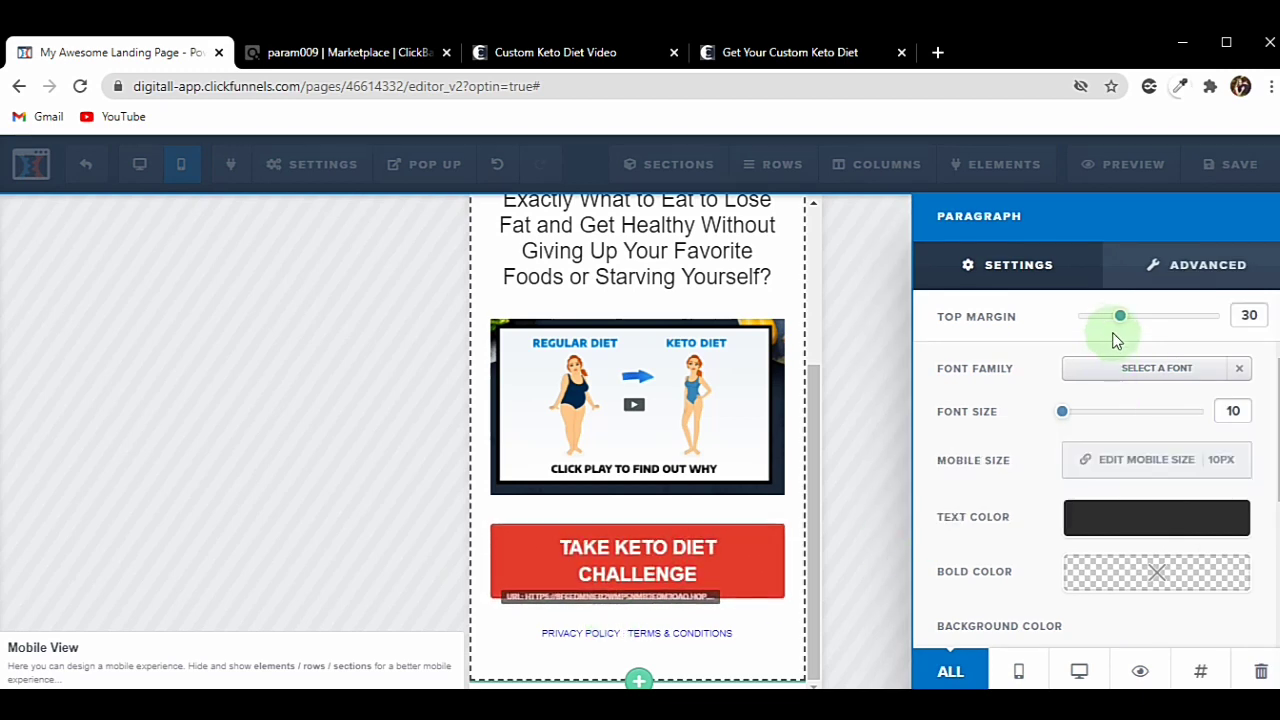
pyautogui.moveTo(1120, 318); pyautogui.dragTo(1233, 327)
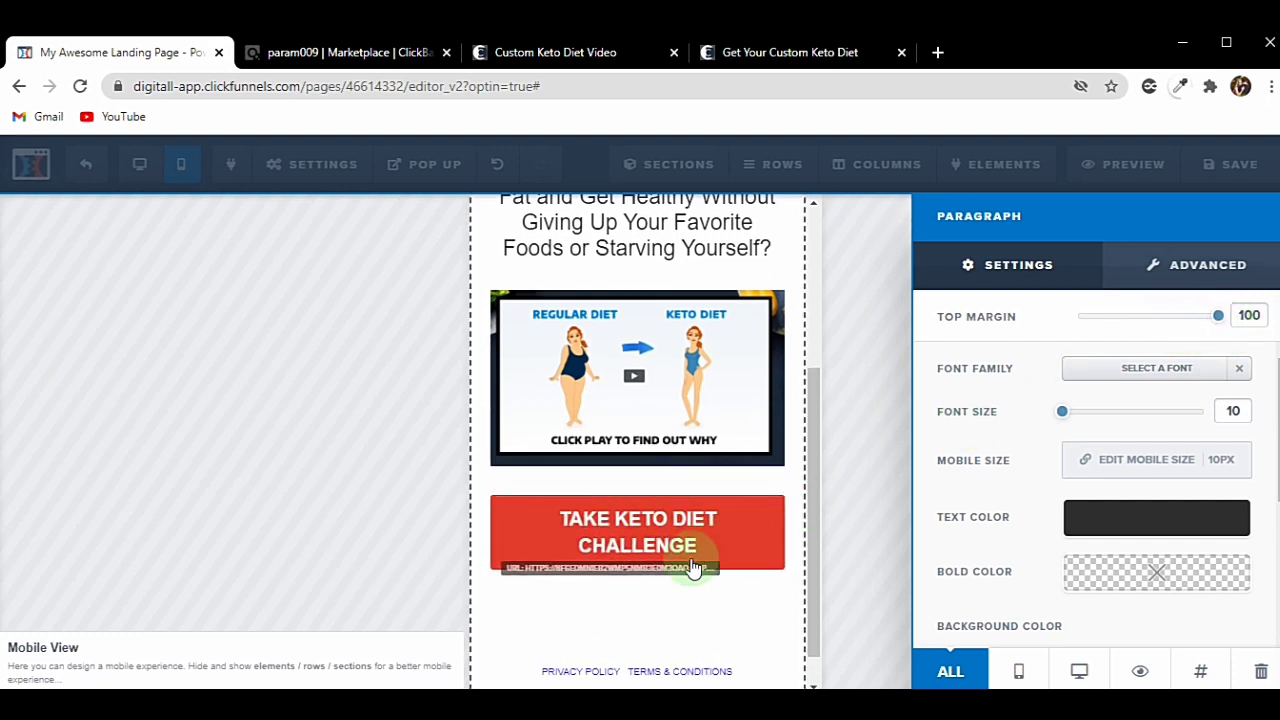
pyautogui.click(548, 607)
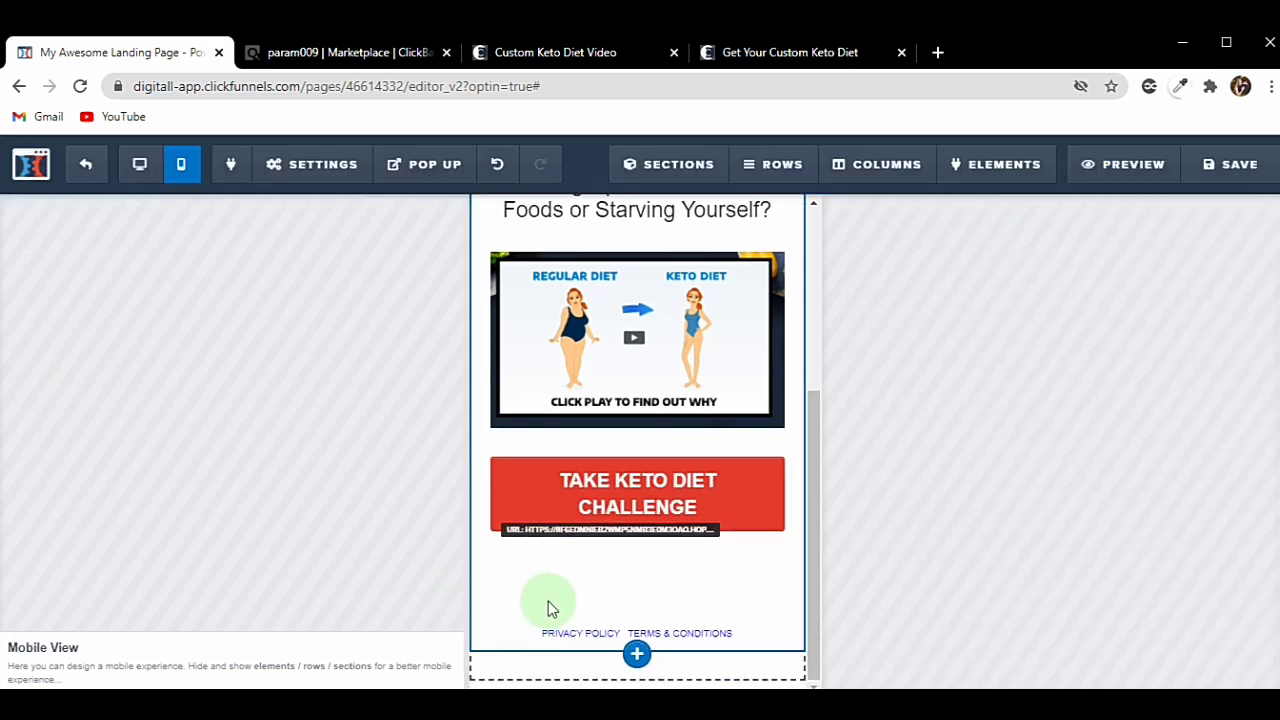
# Switch the editor to the desktop view and examine the page from the headline down to the privacy and terms links.
pyautogui.scroll(3, 556, 598)
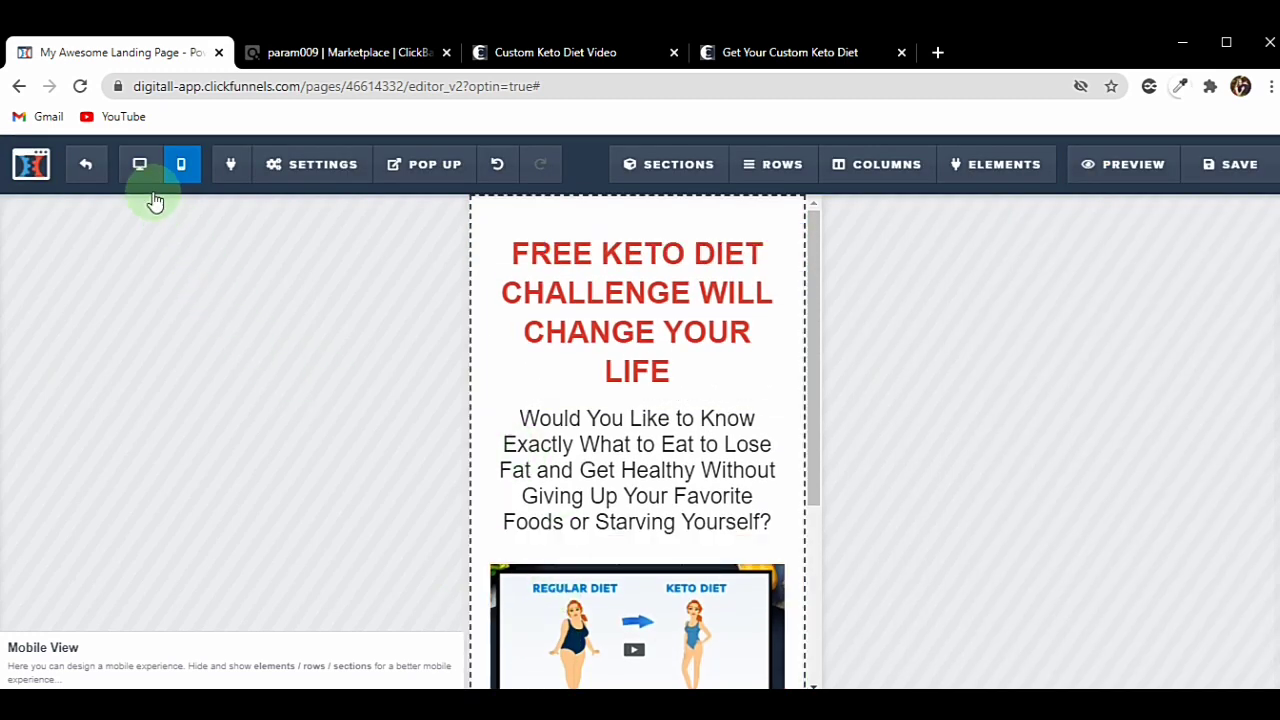
pyautogui.click(139, 164)
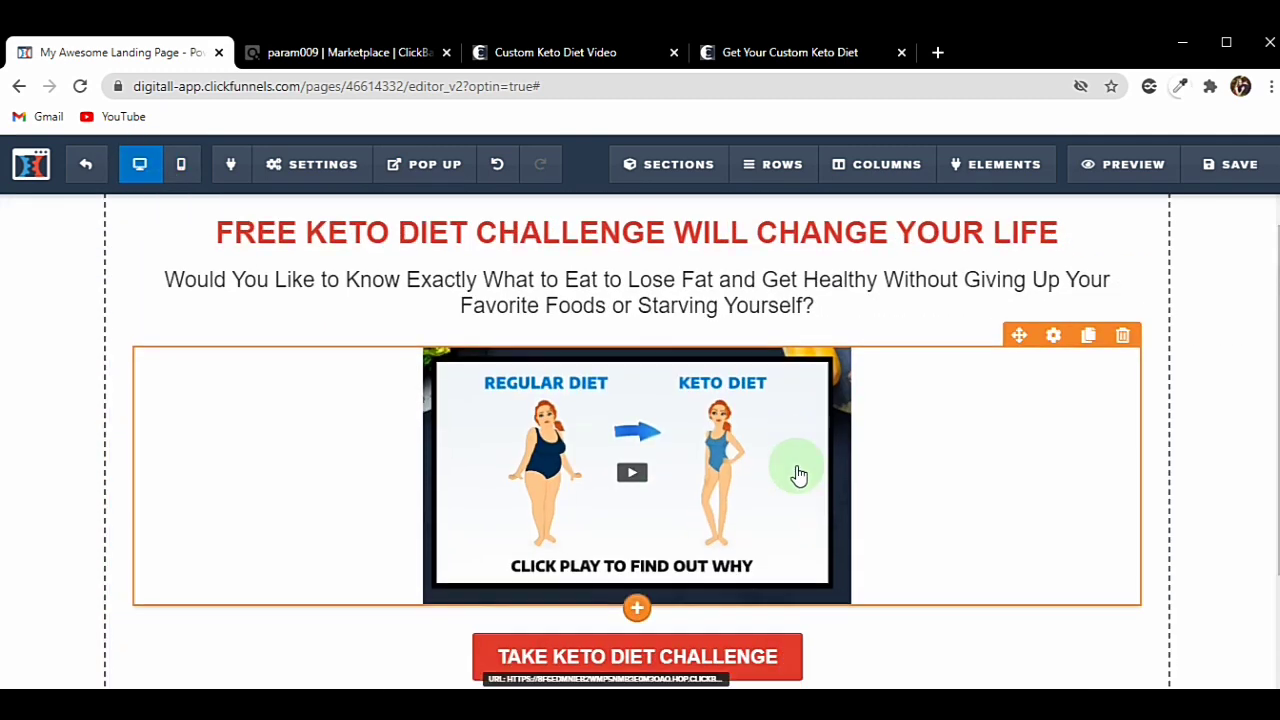
pyautogui.scroll(-2, 798, 475)
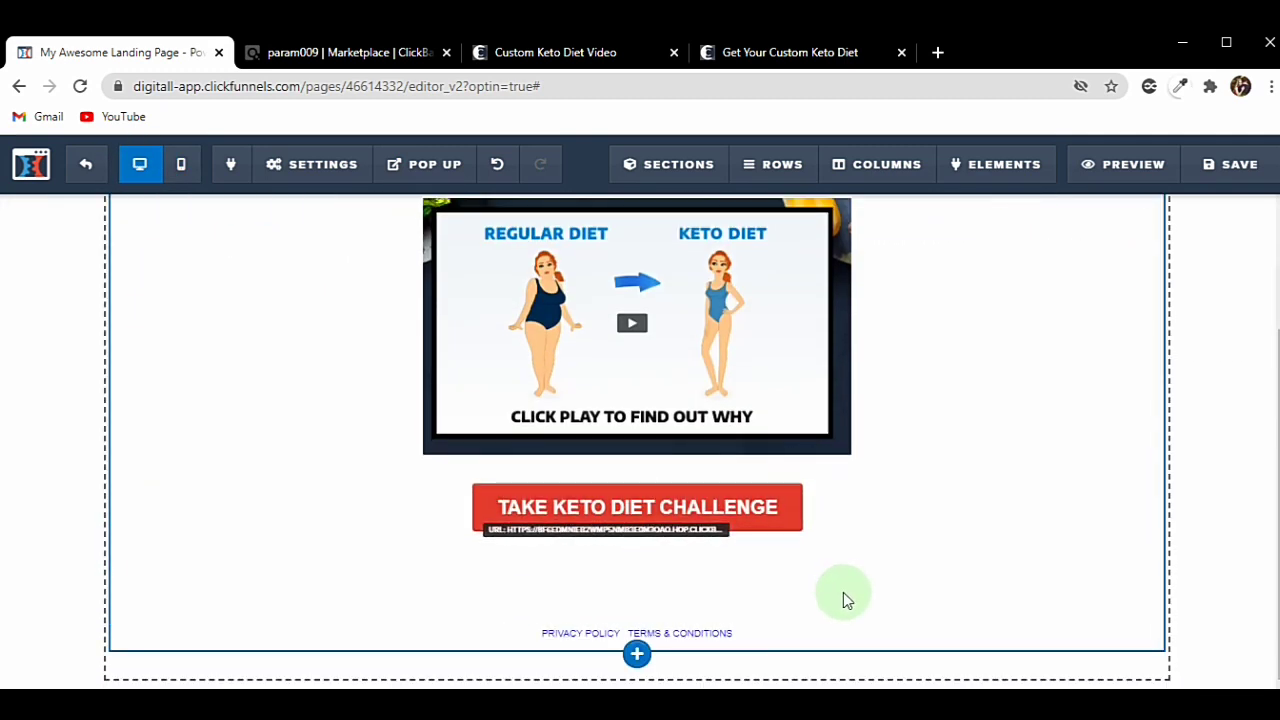
pyautogui.scroll(2, 843, 593)
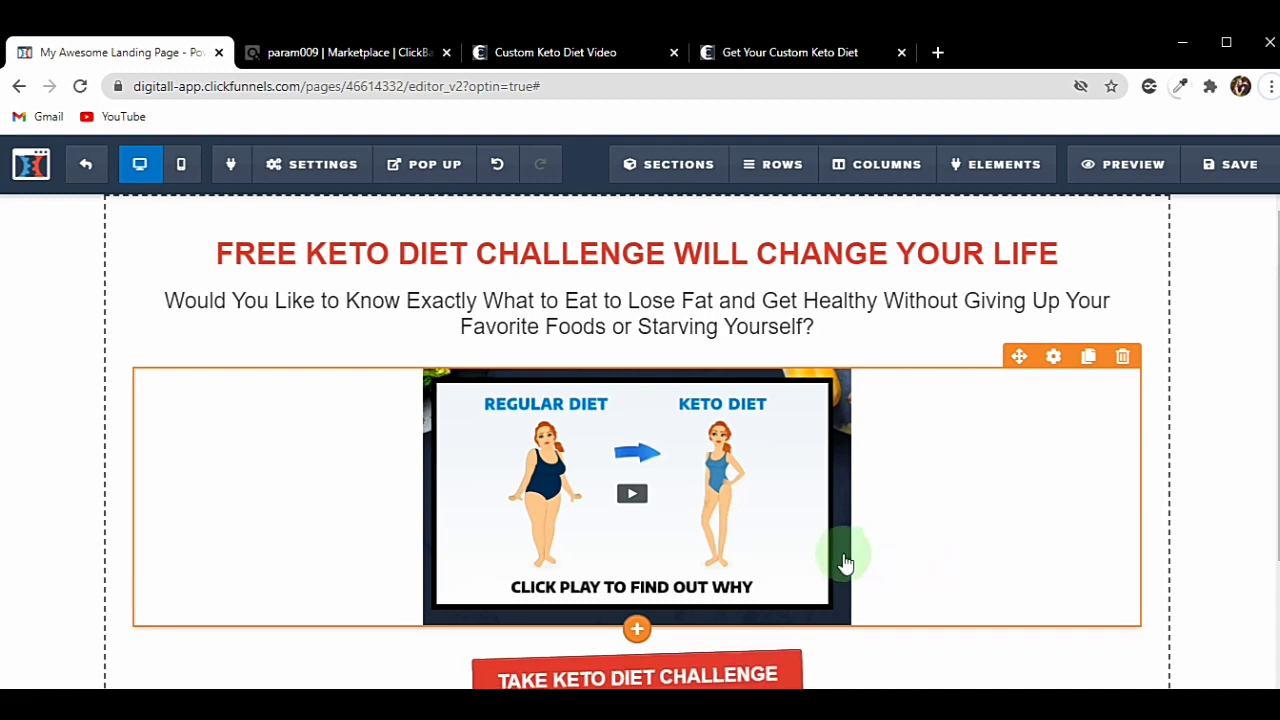
pyautogui.scroll(-2, 843, 560)
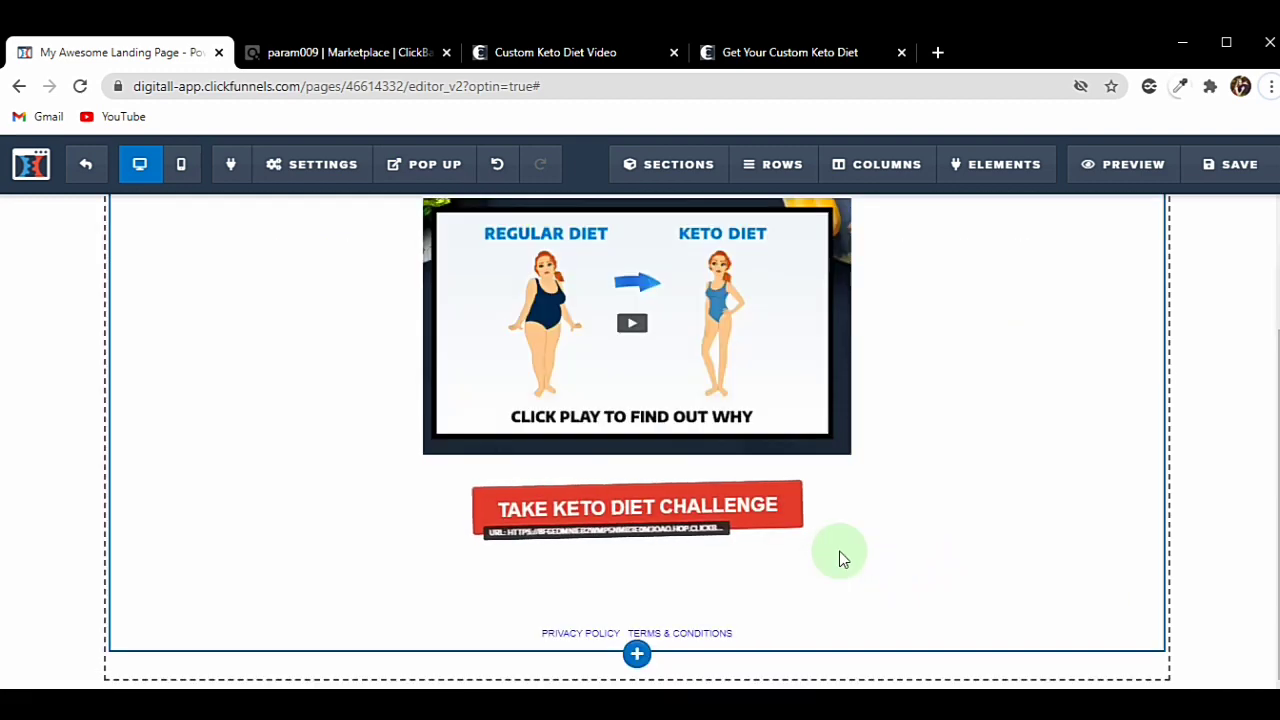
pyautogui.scroll(2, 839, 551)
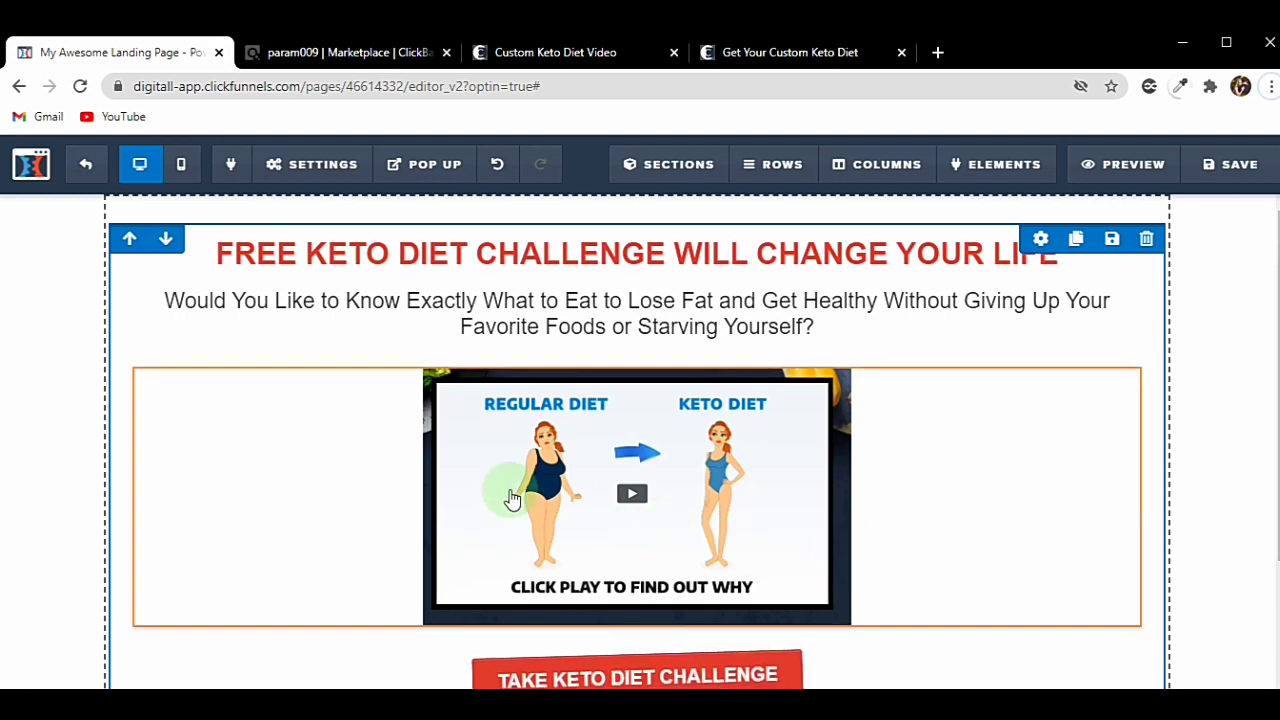
pyautogui.moveTo(419, 485)
pyautogui.scroll(-1, 529, 443)
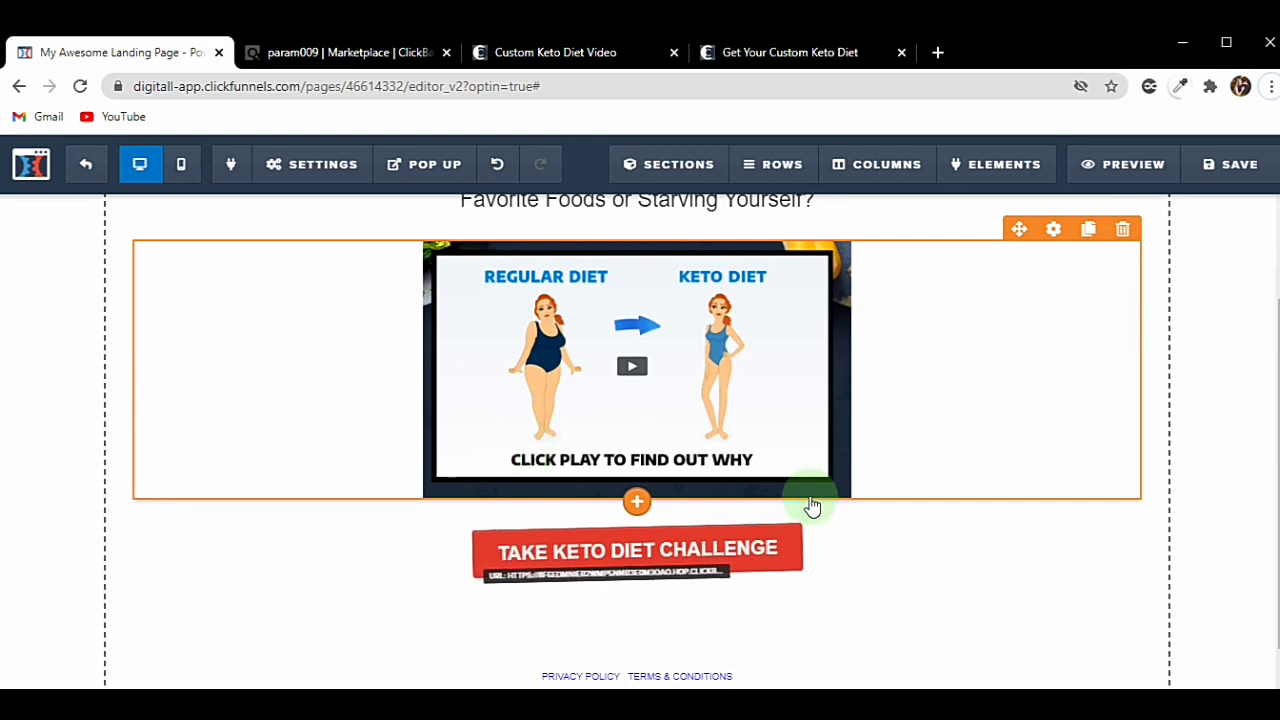
pyautogui.scroll(1, 811, 507)
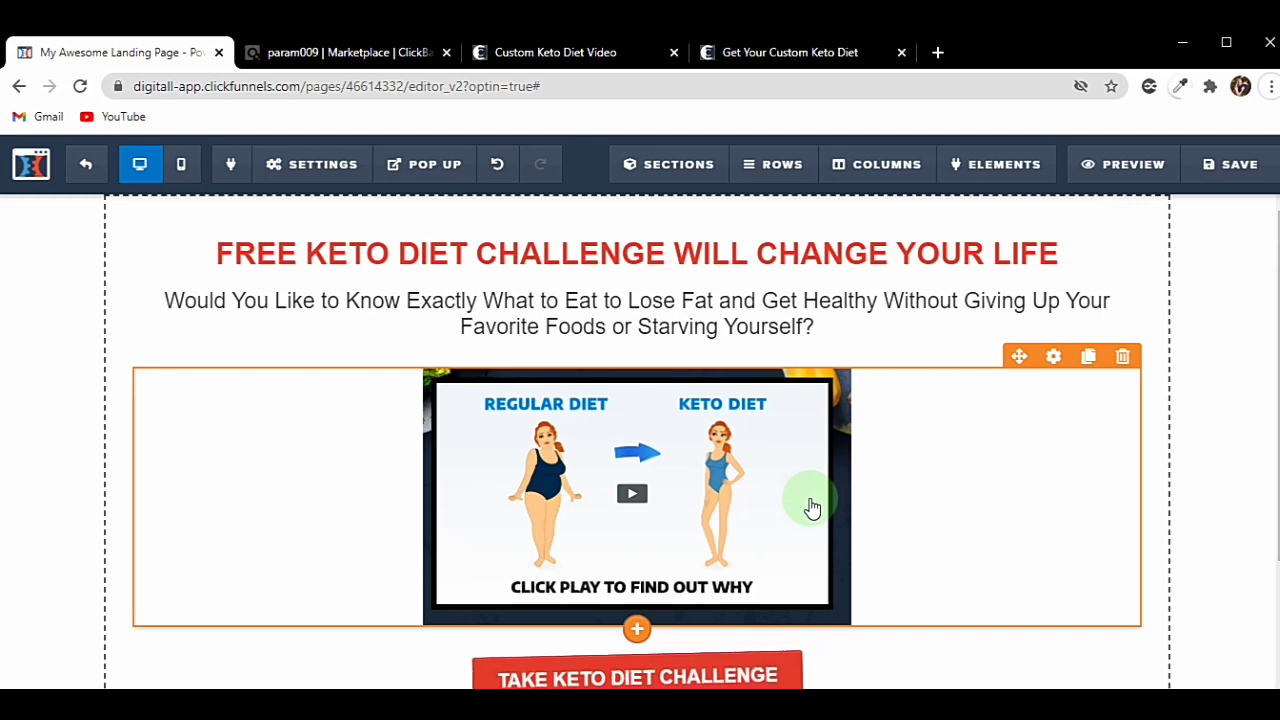
pyautogui.scroll(-1, 811, 507)
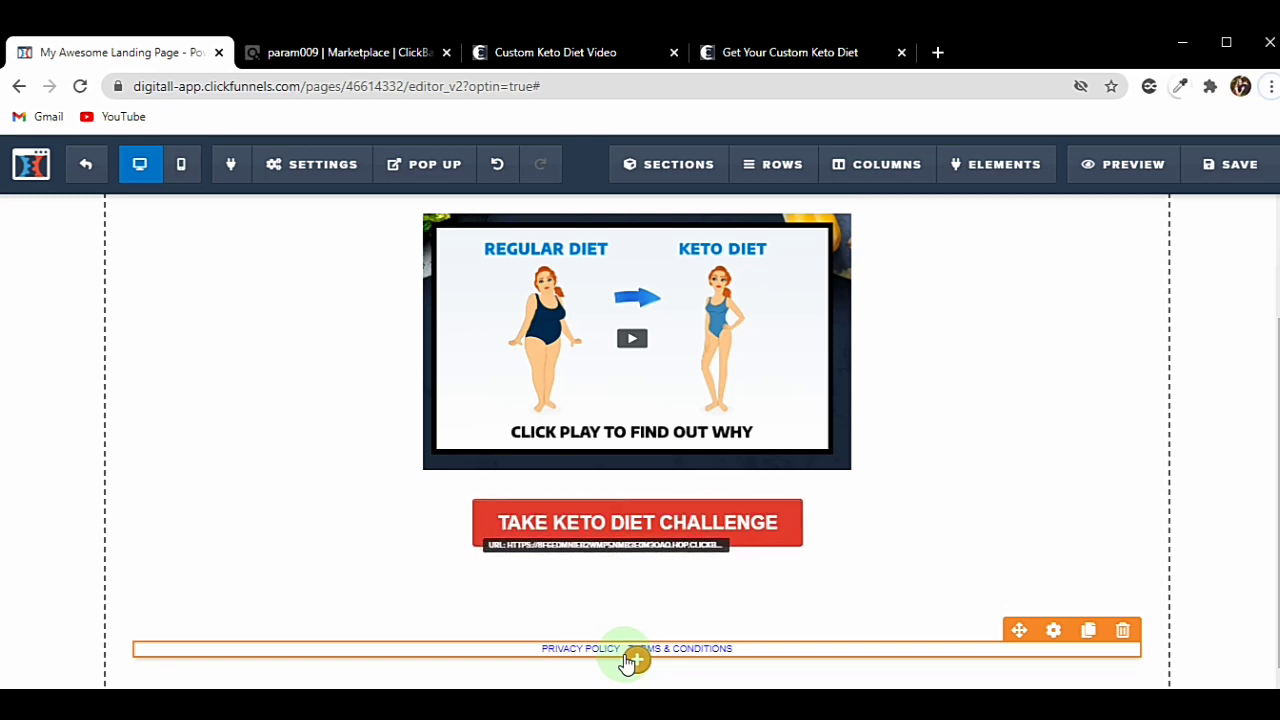
pyautogui.scroll(1, 637, 657)
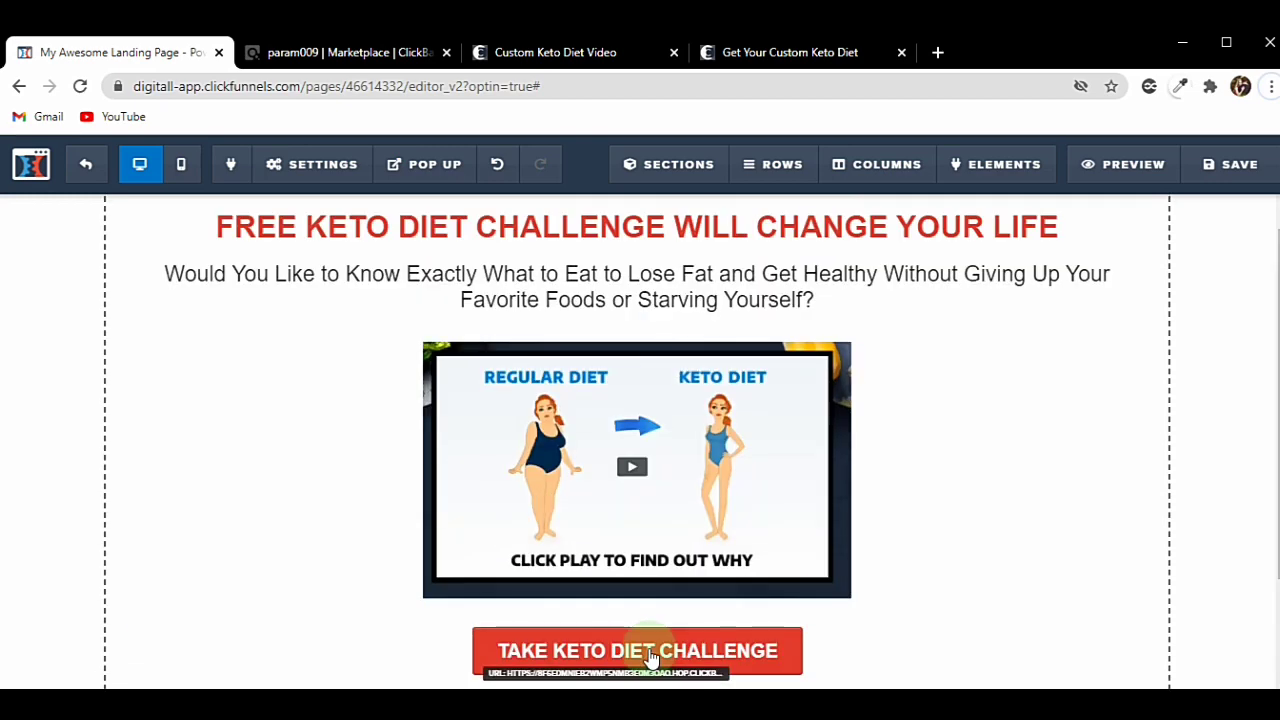
# Review the desktop layout's headline, subheadline, video, "TAKE KETO DIET CHALLENGE" button and footer links.
pyautogui.scroll(-1, 786, 570)
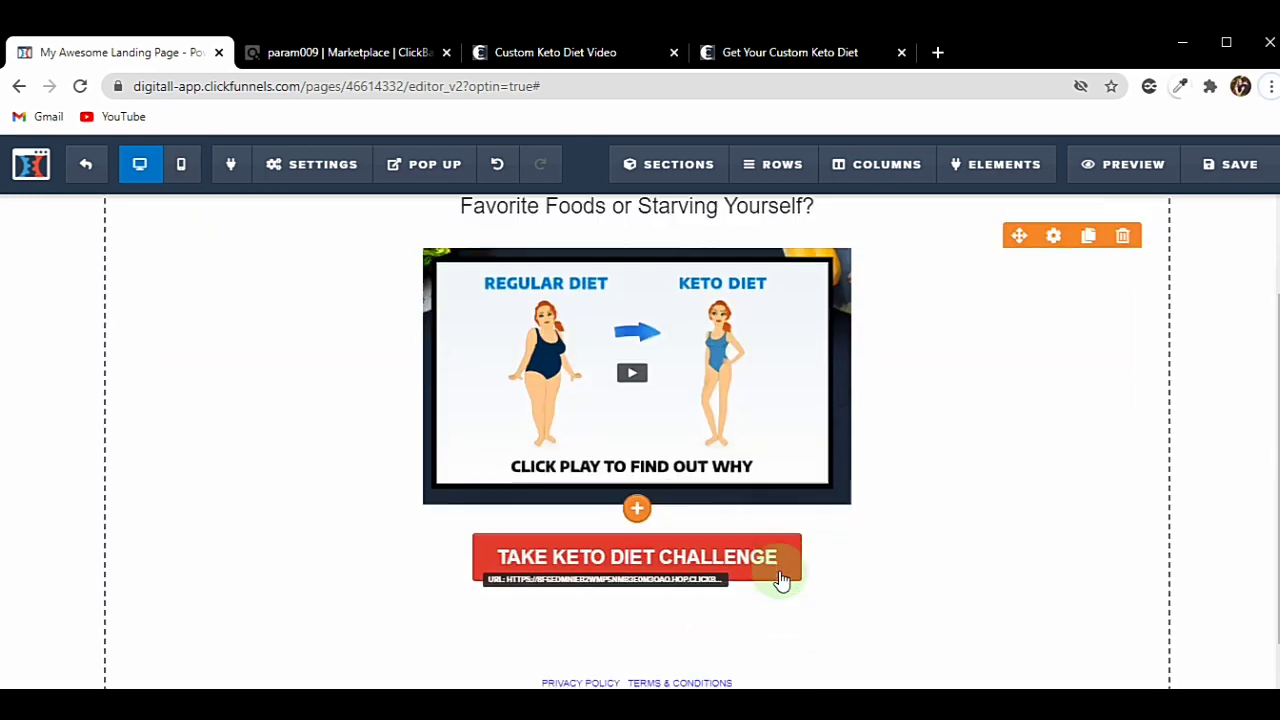
pyautogui.scroll(1, 676, 612)
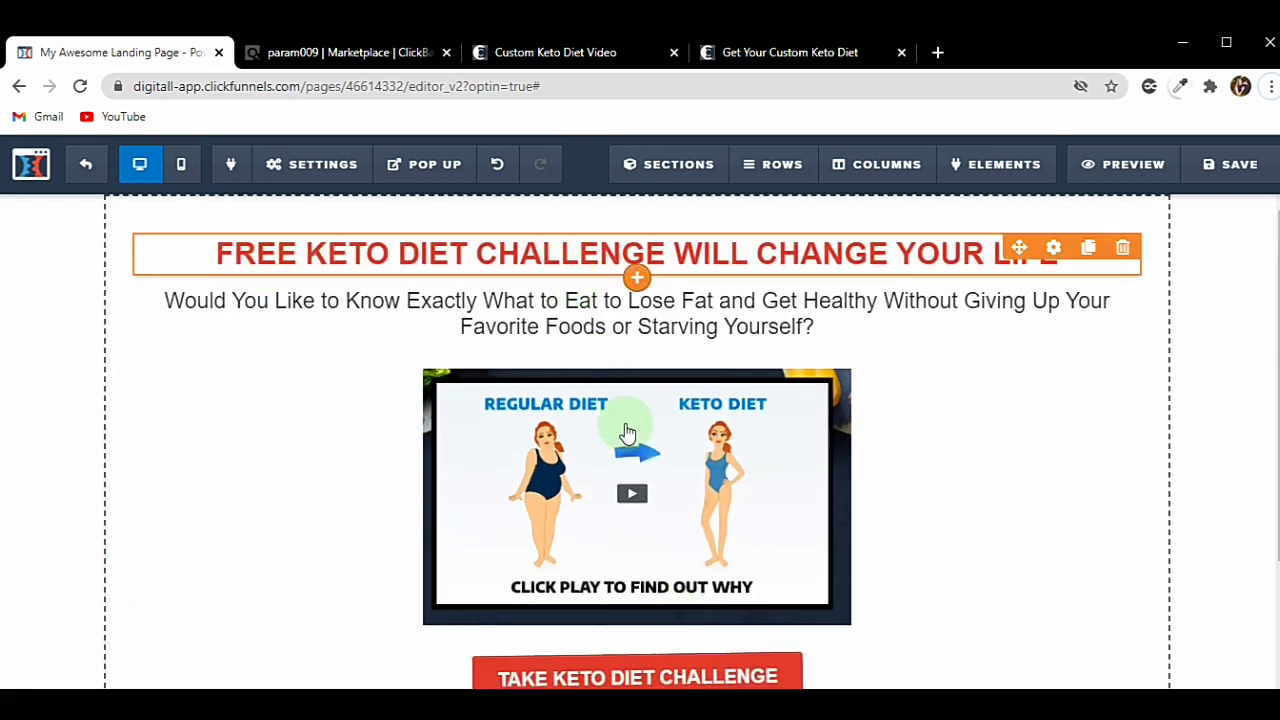
pyautogui.scroll(-1, 634, 428)
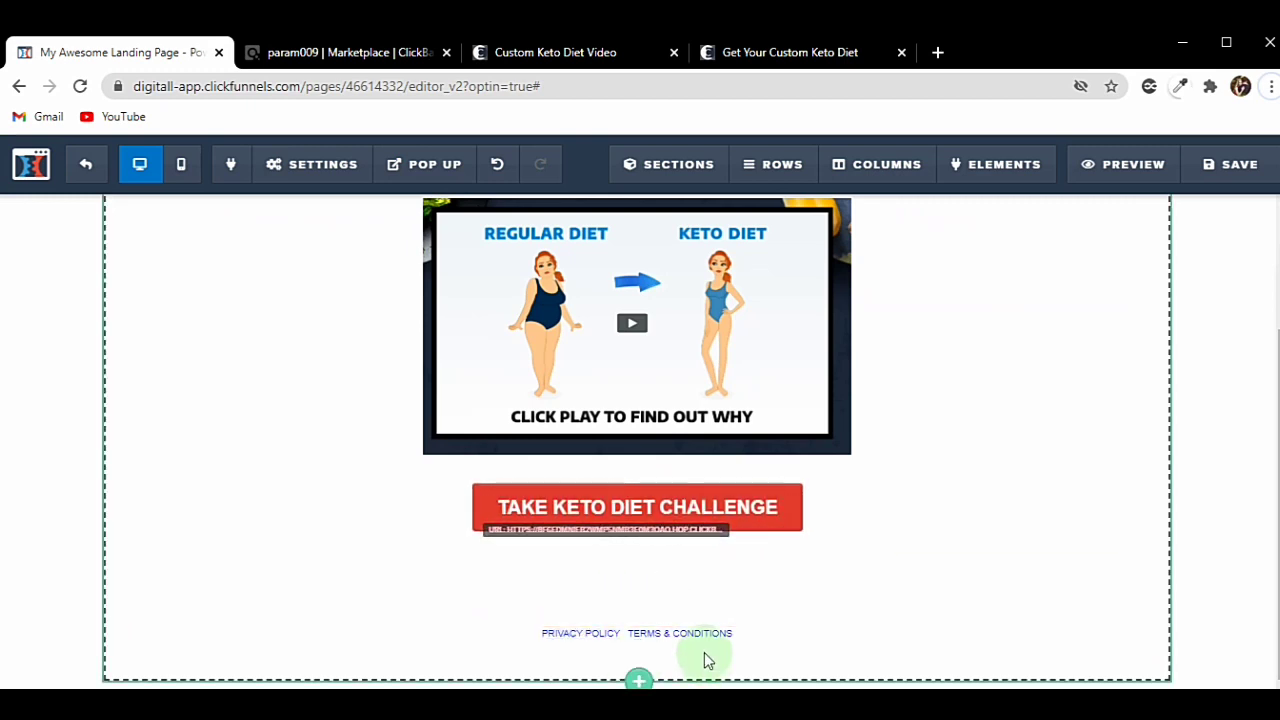
pyautogui.scroll(1, 704, 652)
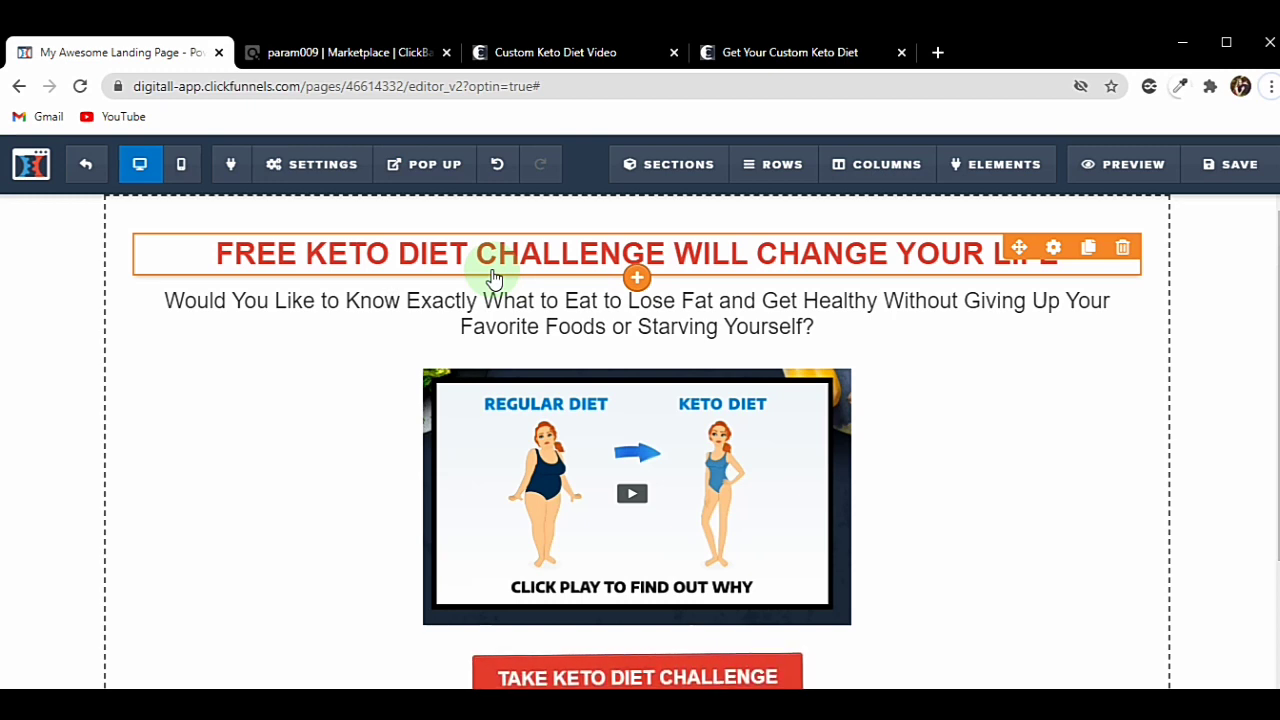
pyautogui.scroll(-1, 563, 322)
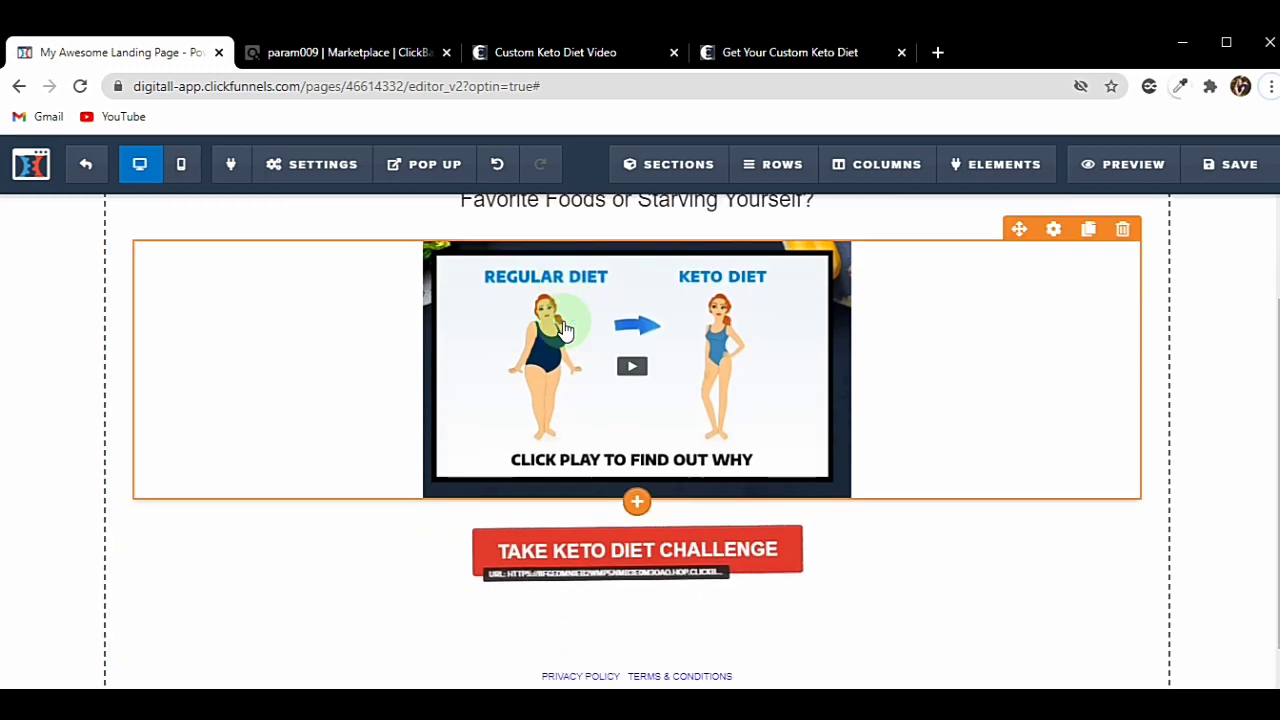
pyautogui.scroll(1, 560, 323)
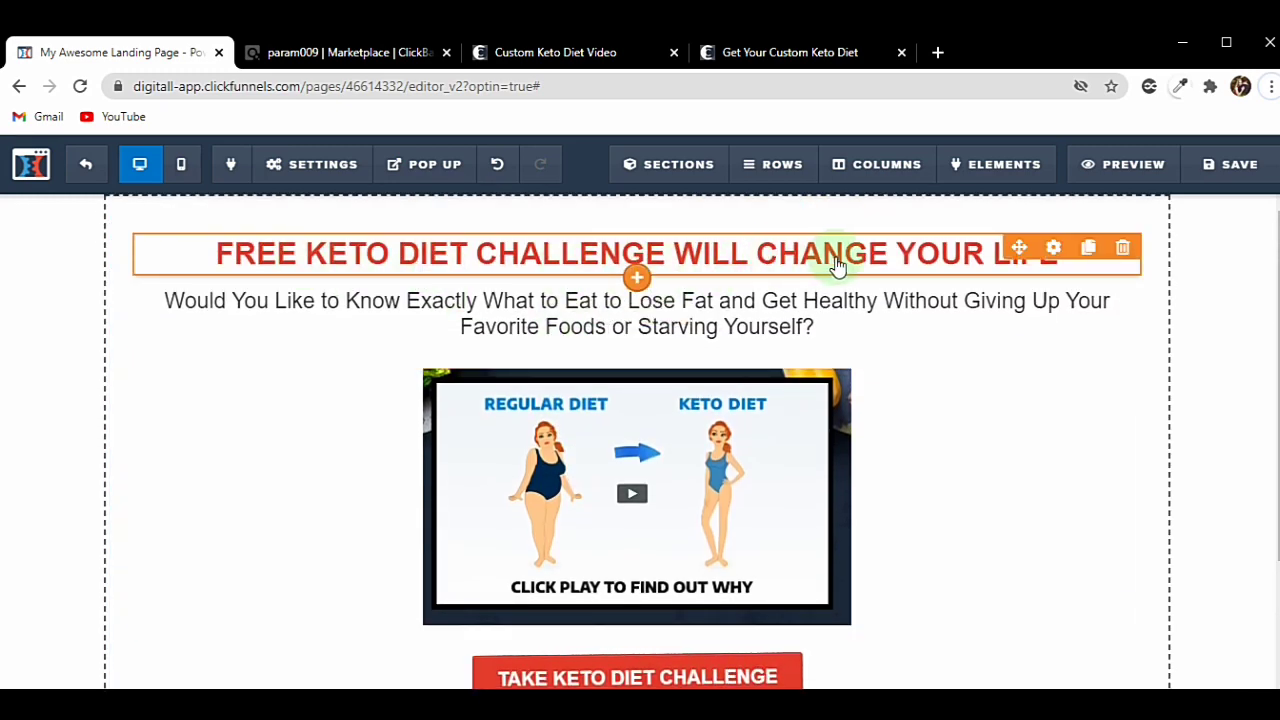
pyautogui.scroll(-1, 518, 320)
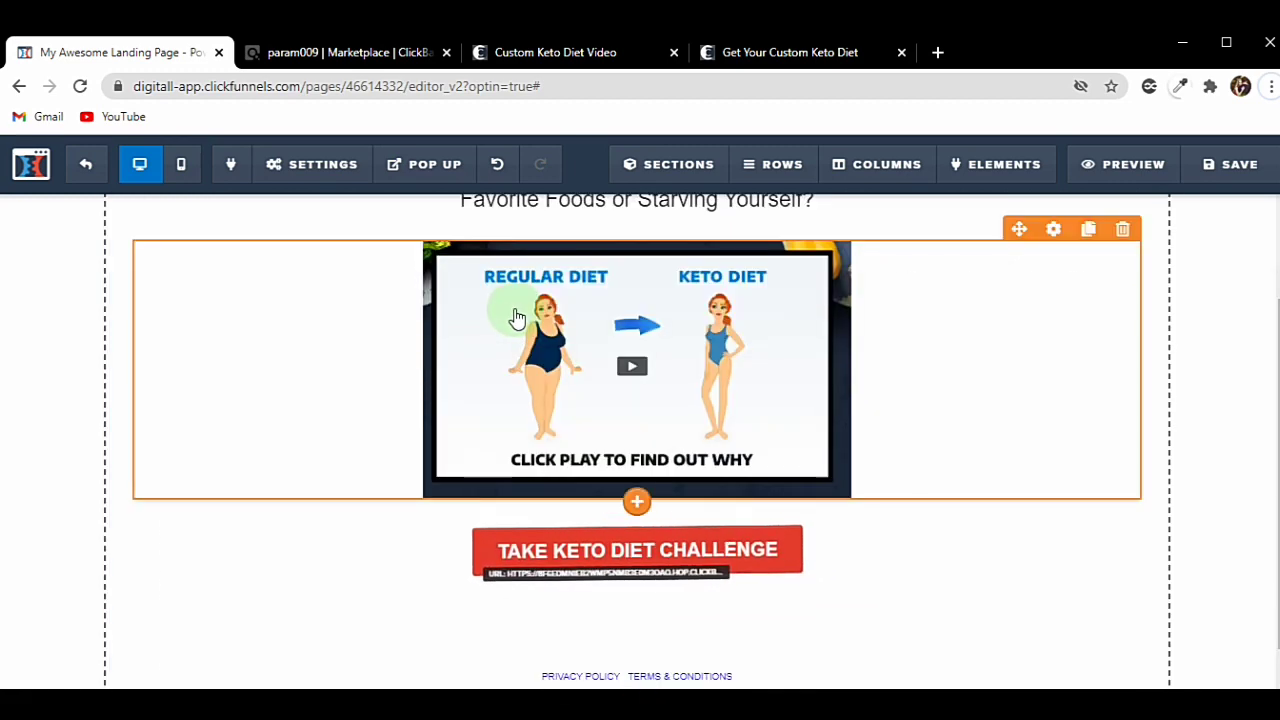
pyautogui.scroll(-1, 518, 322)
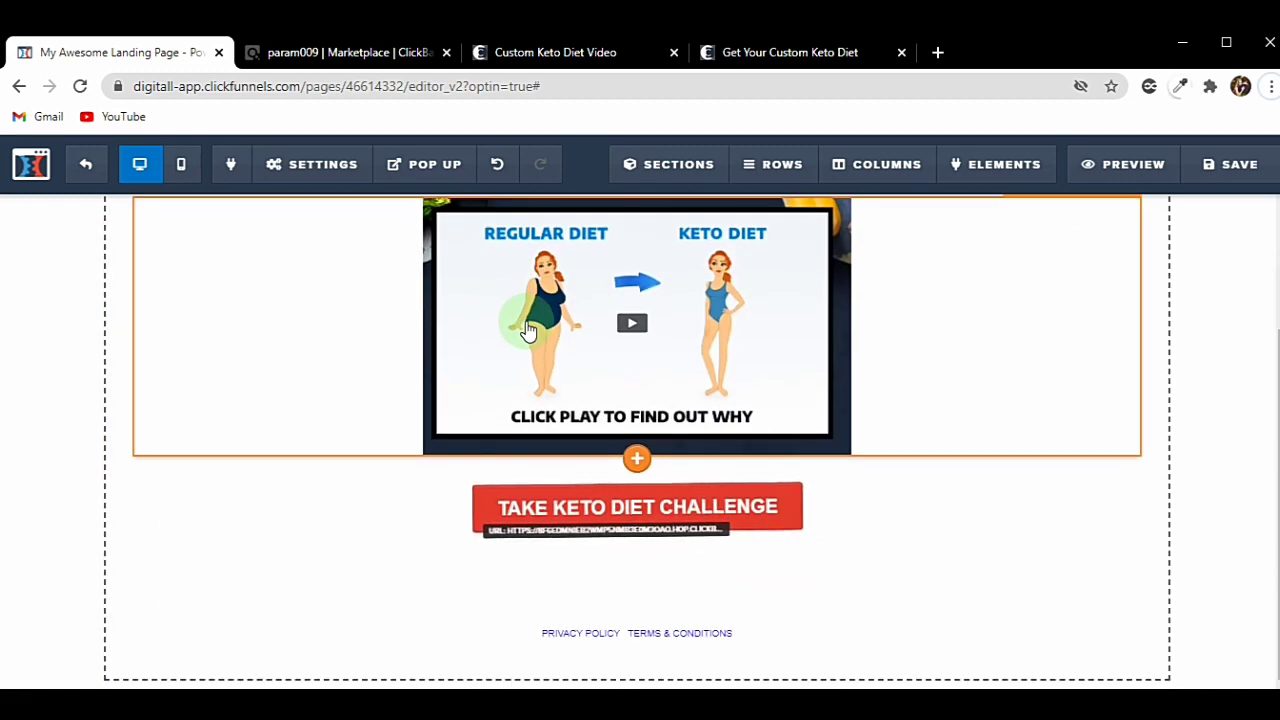
pyautogui.scroll(2, 528, 331)
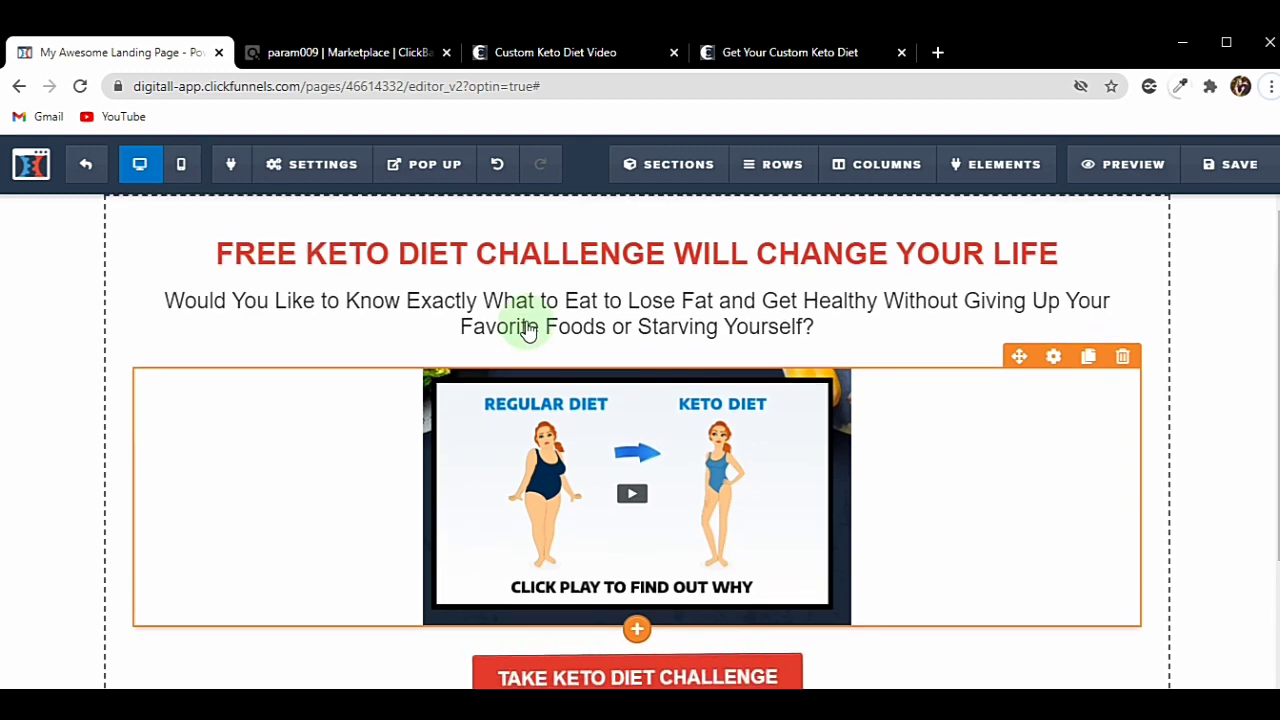
pyautogui.scroll(-2, 528, 326)
pyautogui.scroll(2, 790, 395)
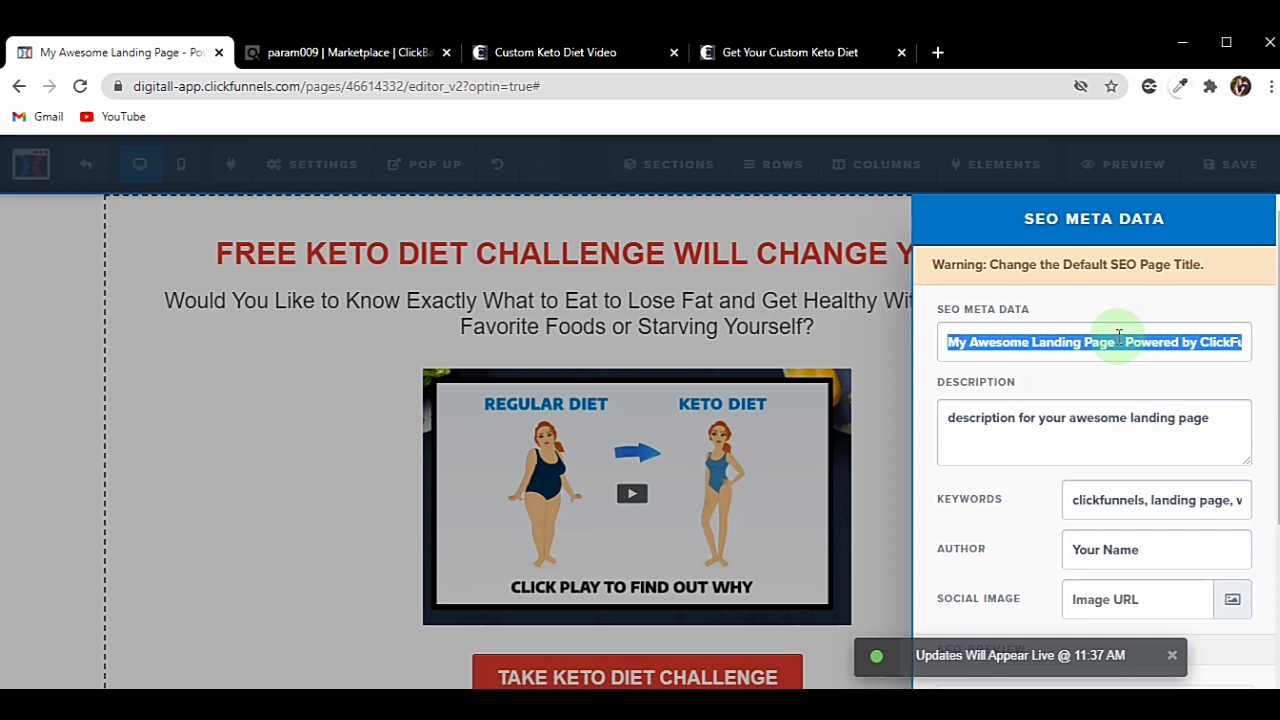
# Replace the default SEO page title with "KETO DIET" and close the SEO meta data settings.
pyautogui.doubleClick(1119, 341)
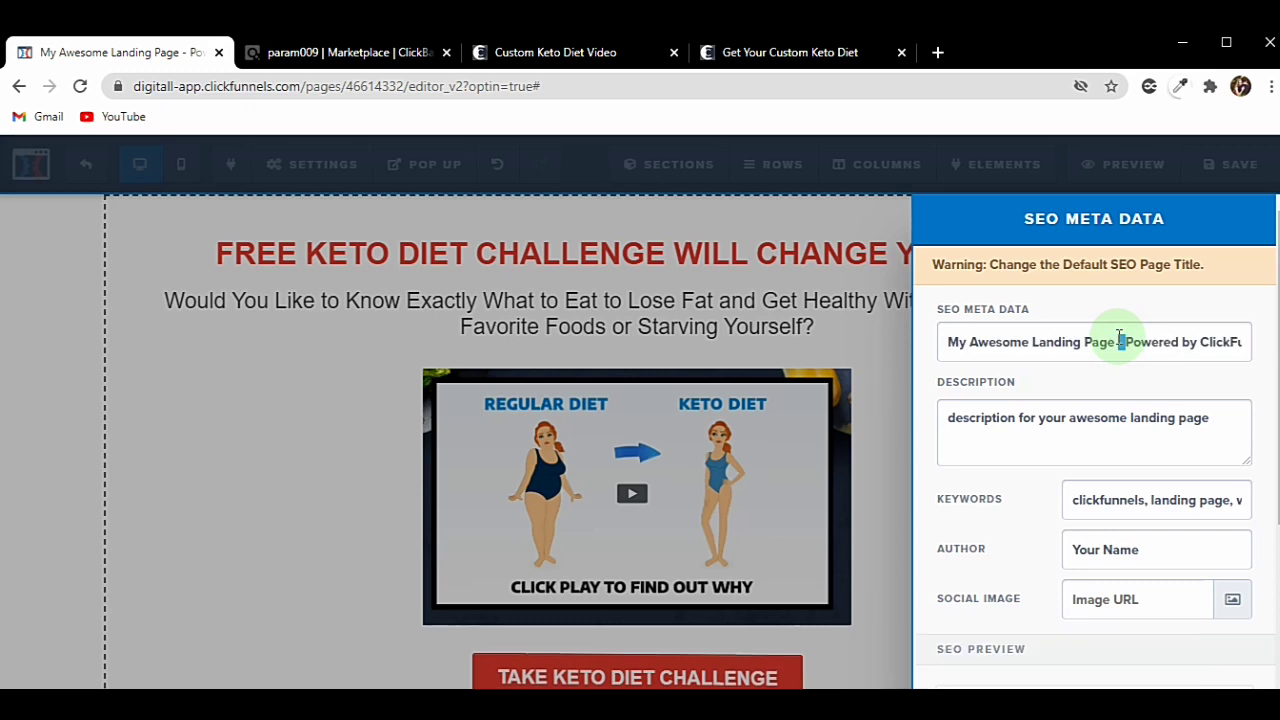
pyautogui.tripleClick(1119, 341)
pyautogui.press('BackSpace')
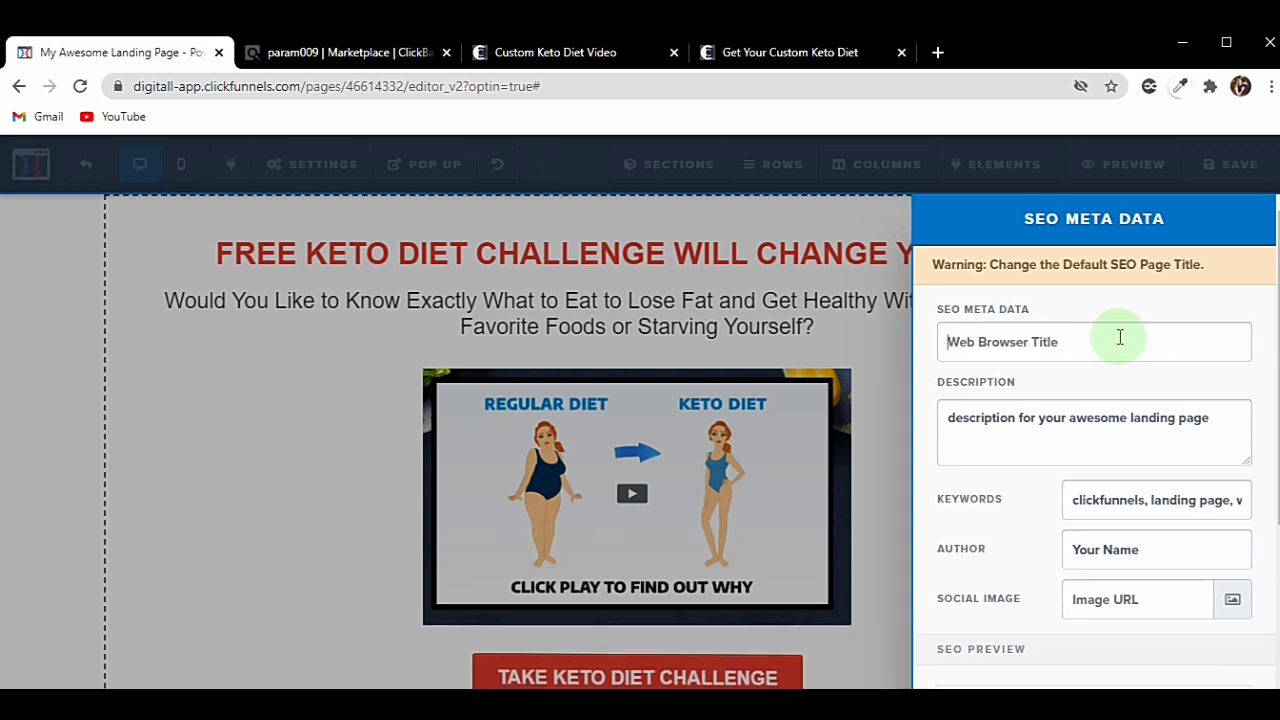
pyautogui.write('KETO DIET')
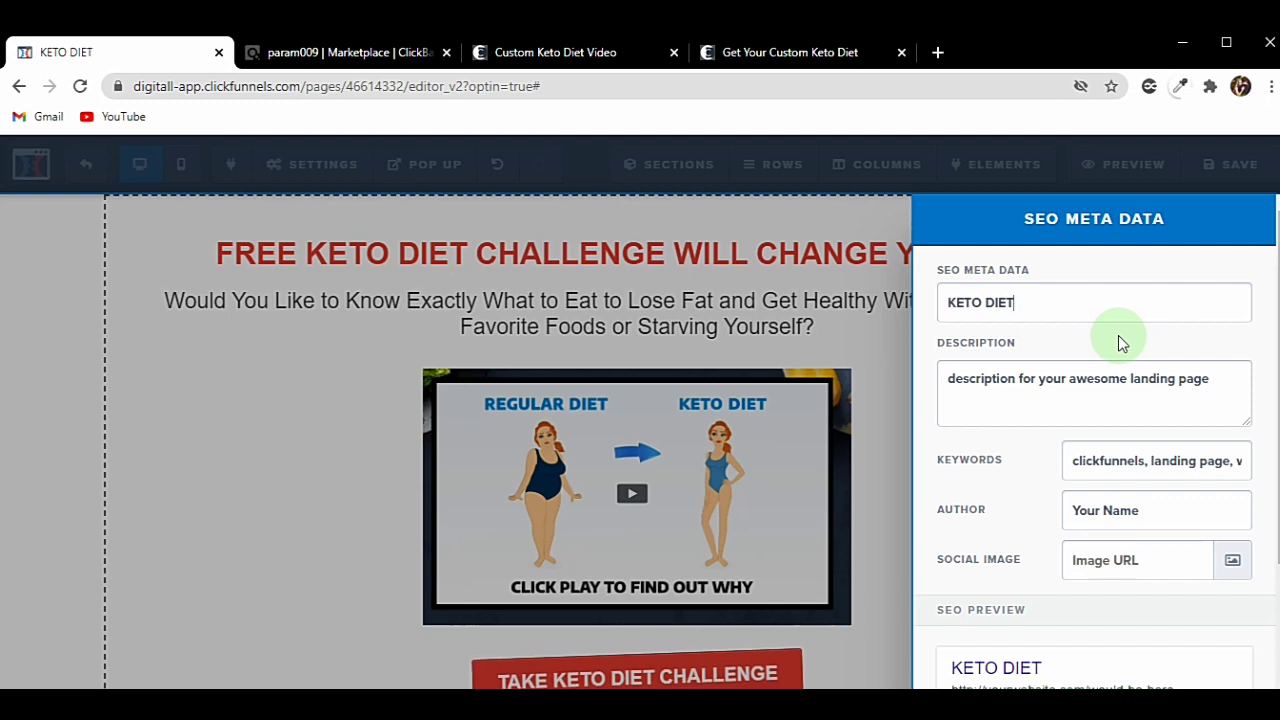
pyautogui.scroll(-1, 1114, 406)
pyautogui.scroll(-1, 1114, 406)
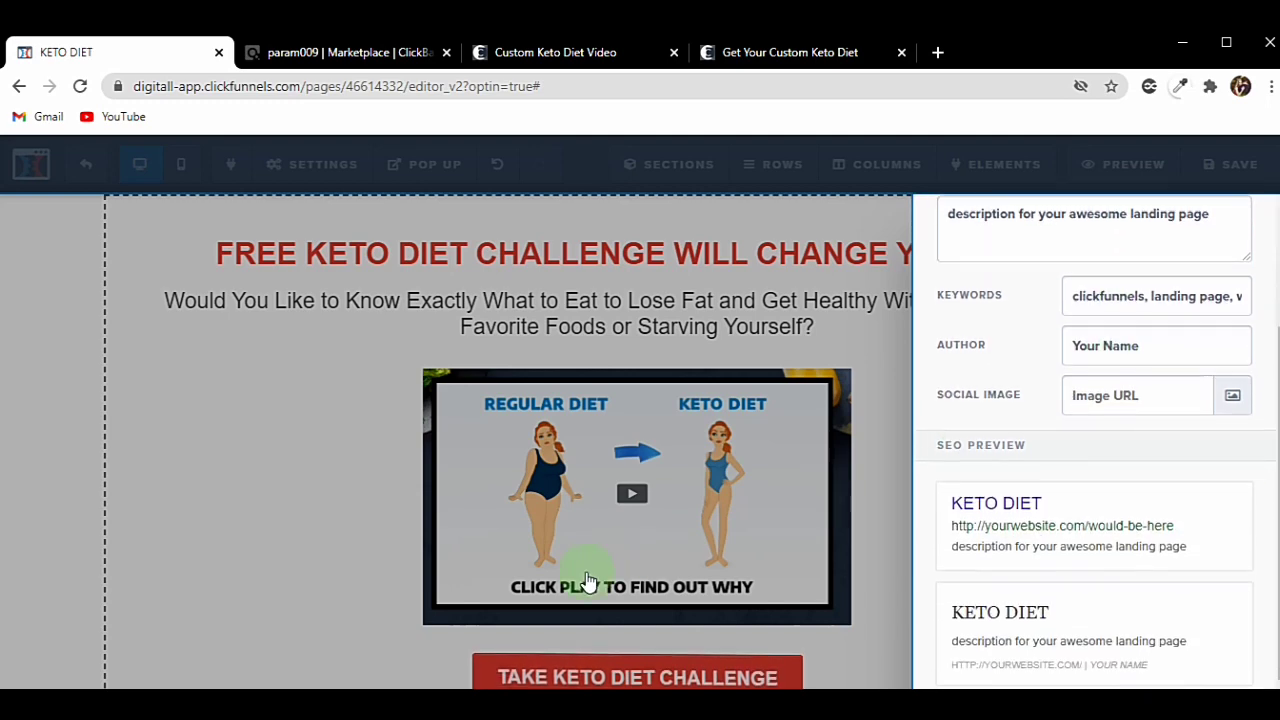
pyautogui.click(45, 581)
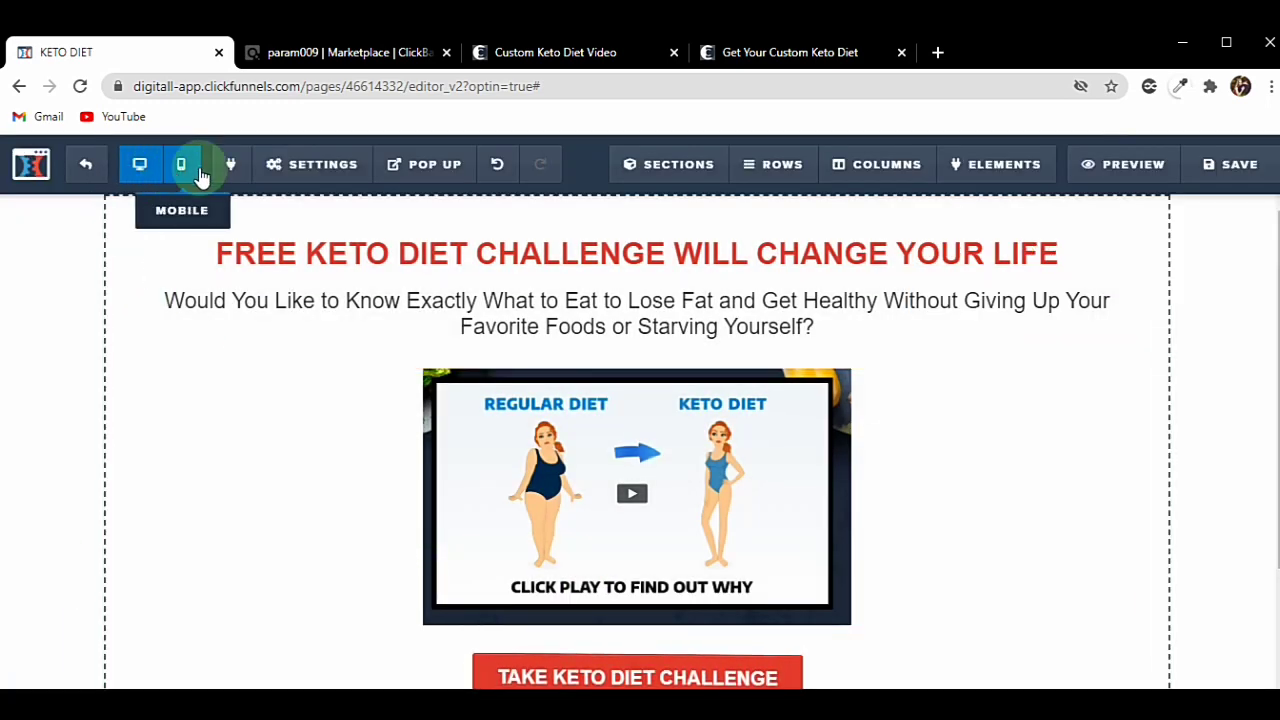
# Leave the page editor for the Optin funnel step's overview and select its page URL.
pyautogui.click(355, 165)
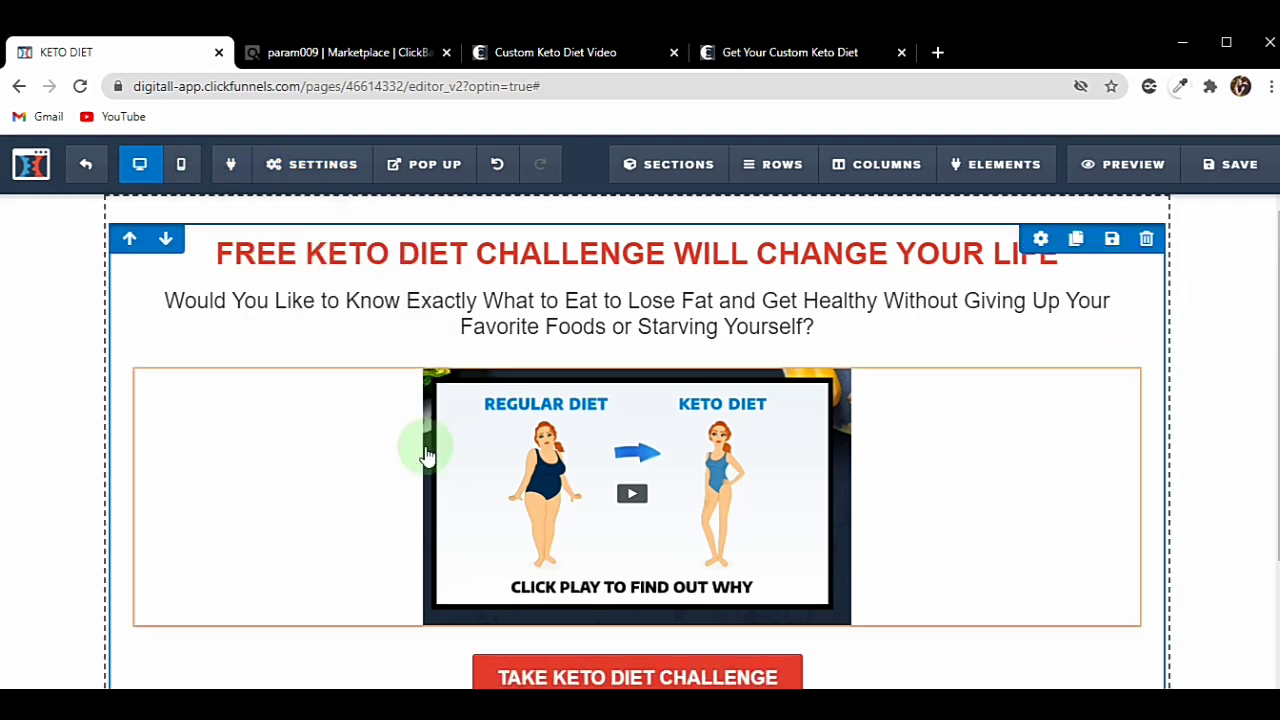
pyautogui.scroll(-2, 470, 443)
pyautogui.scroll(2, 510, 508)
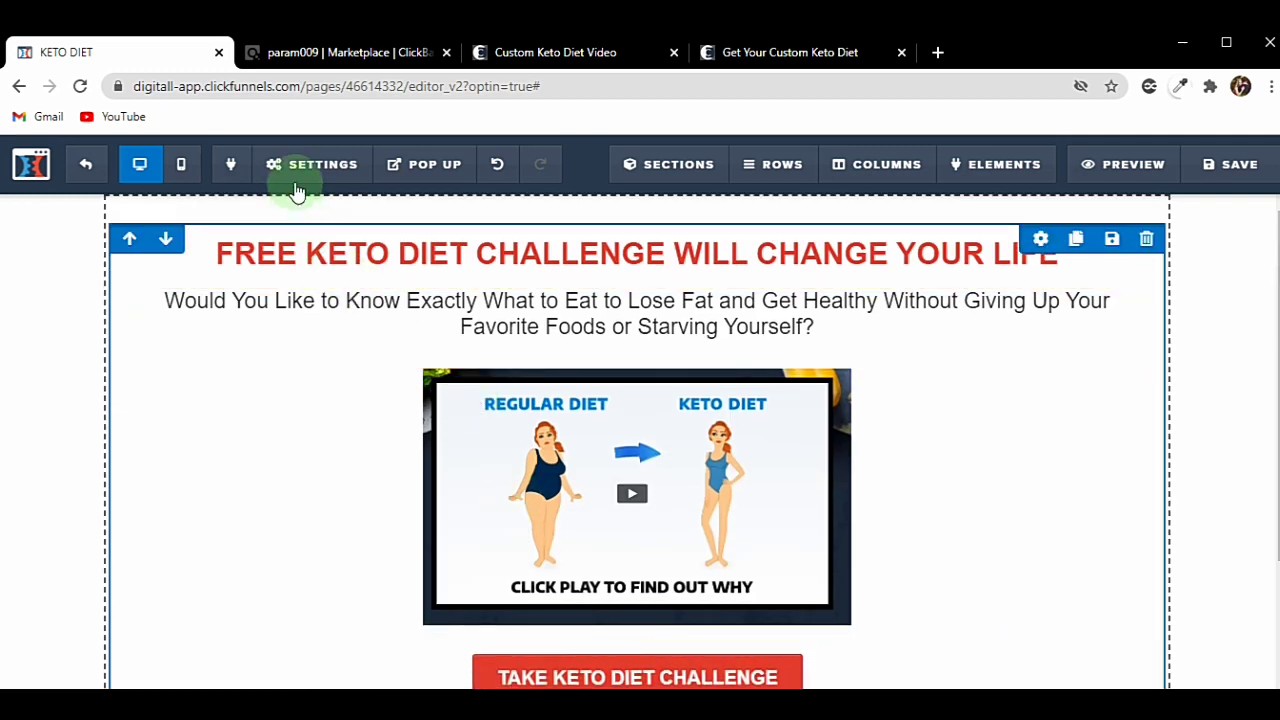
pyautogui.moveTo(300, 175)
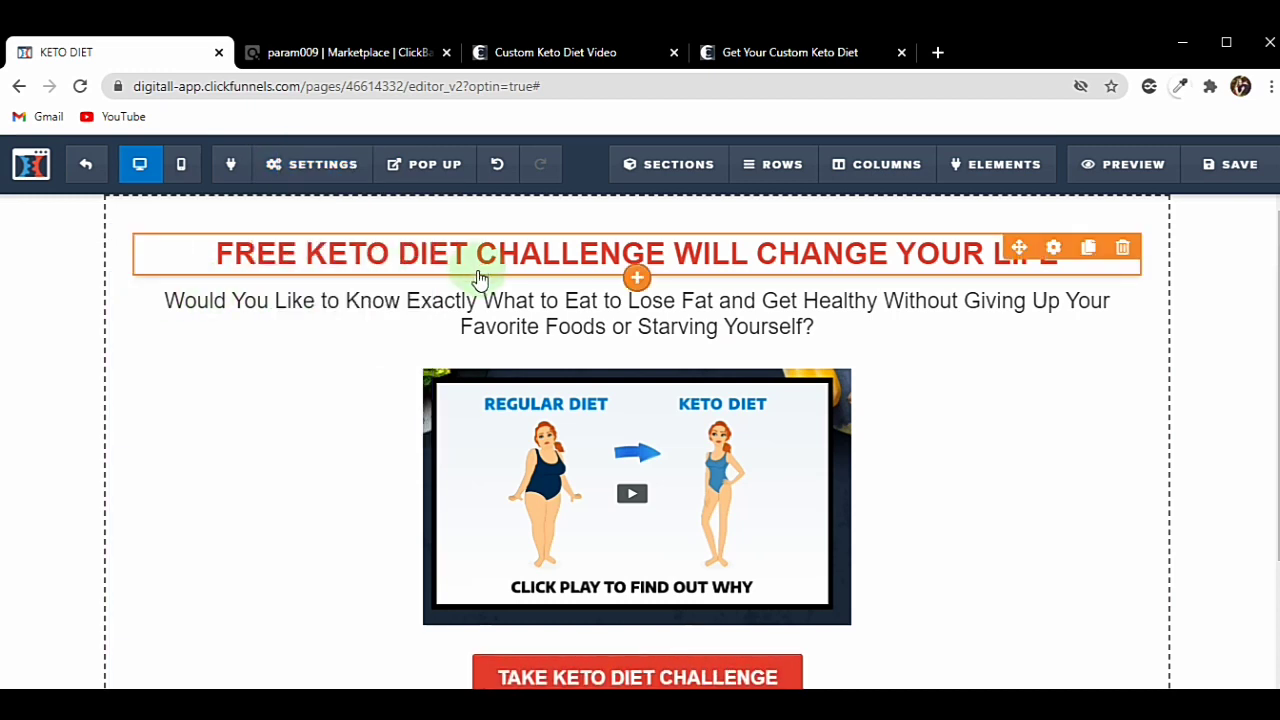
pyautogui.click(84, 180)
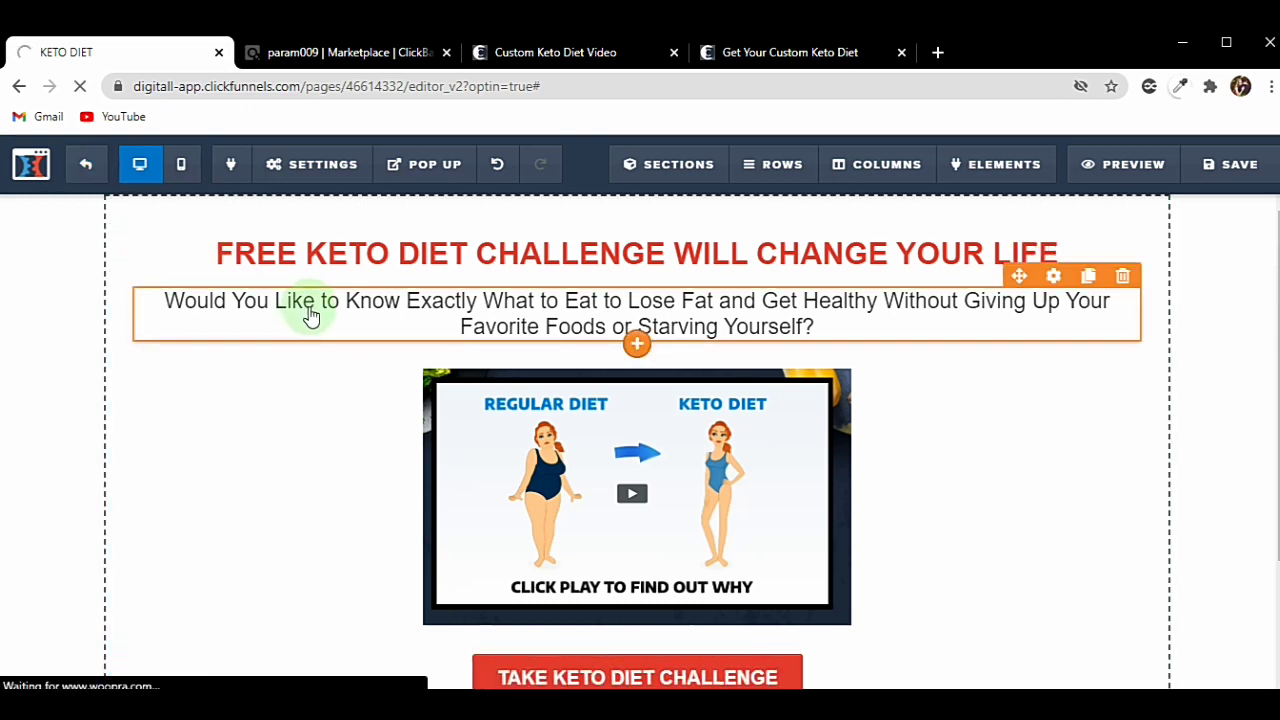
pyautogui.click(86, 187)
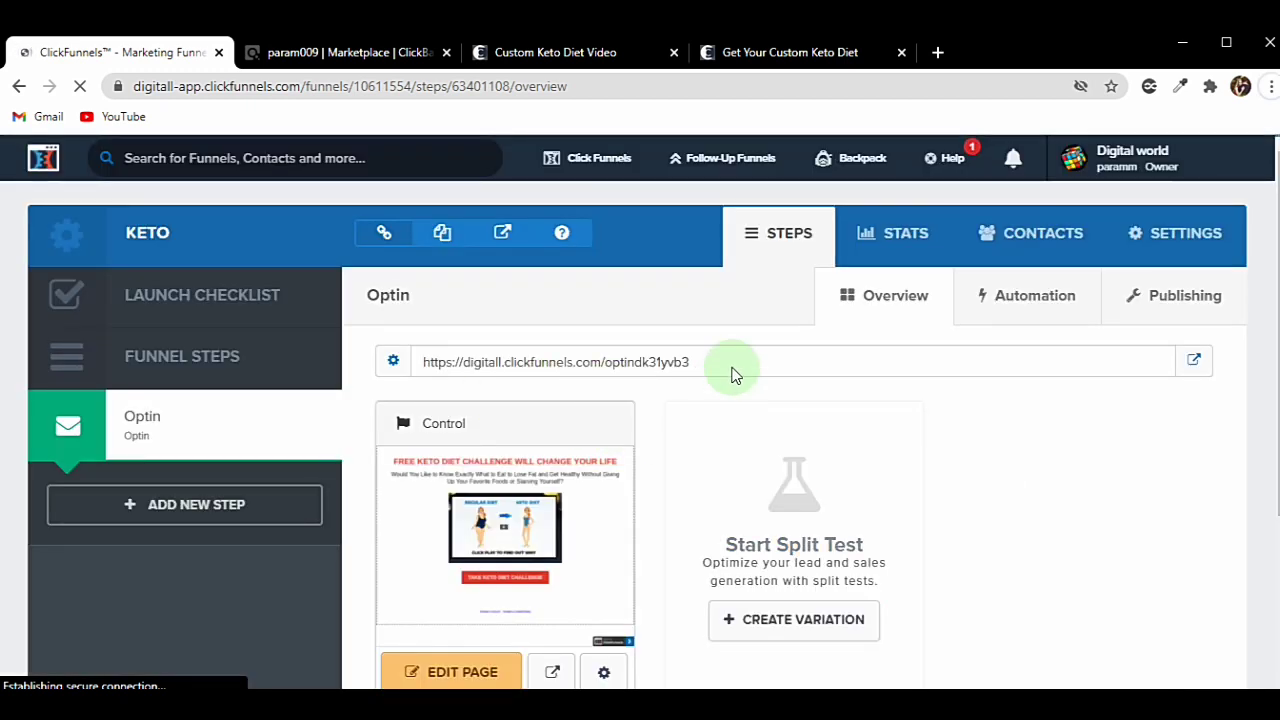
pyautogui.moveTo(731, 371); pyautogui.dragTo(430, 368)
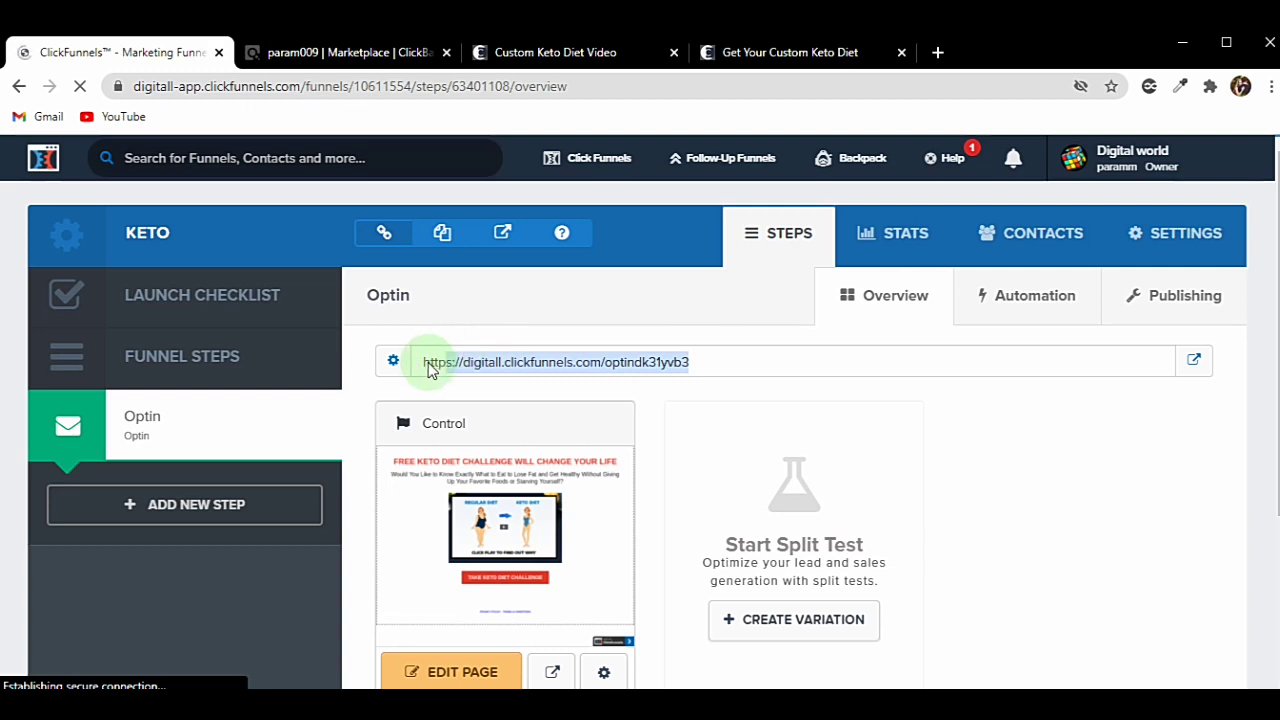
pyautogui.click(1006, 396)
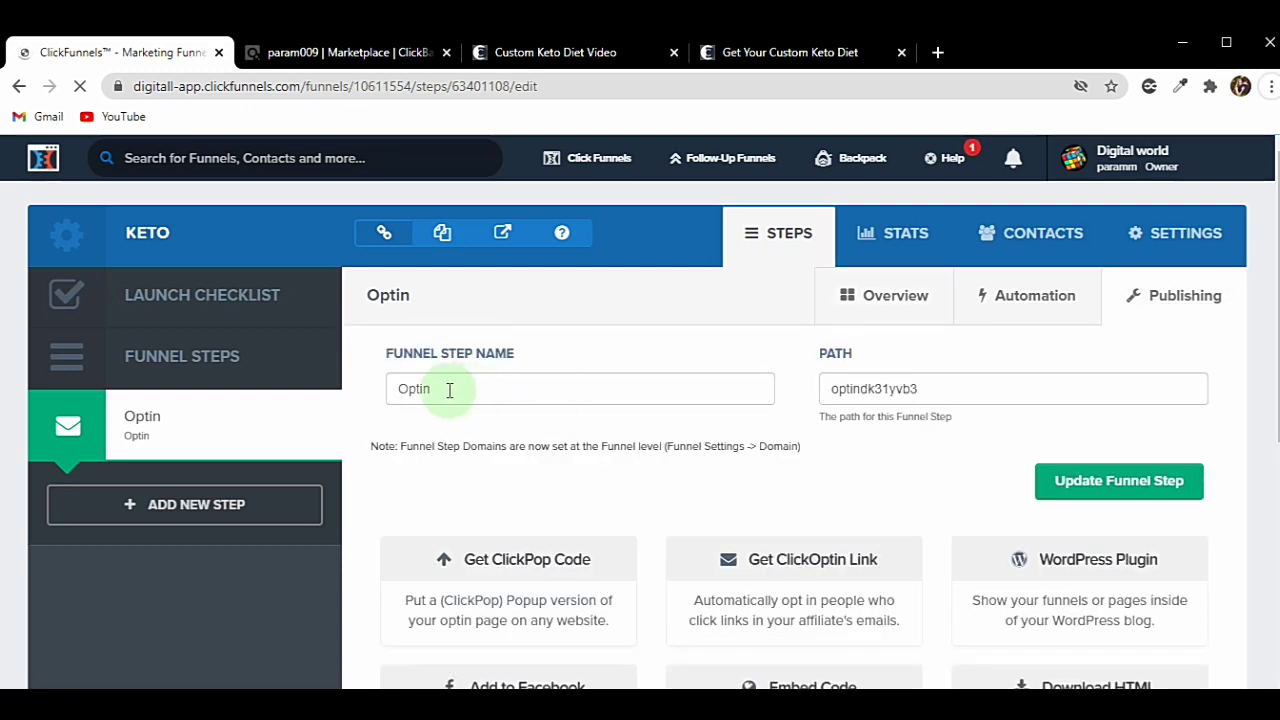
# Rename the funnel step as "free keto", set its path to "diet" and update the funnel step.
pyautogui.click(450, 387)
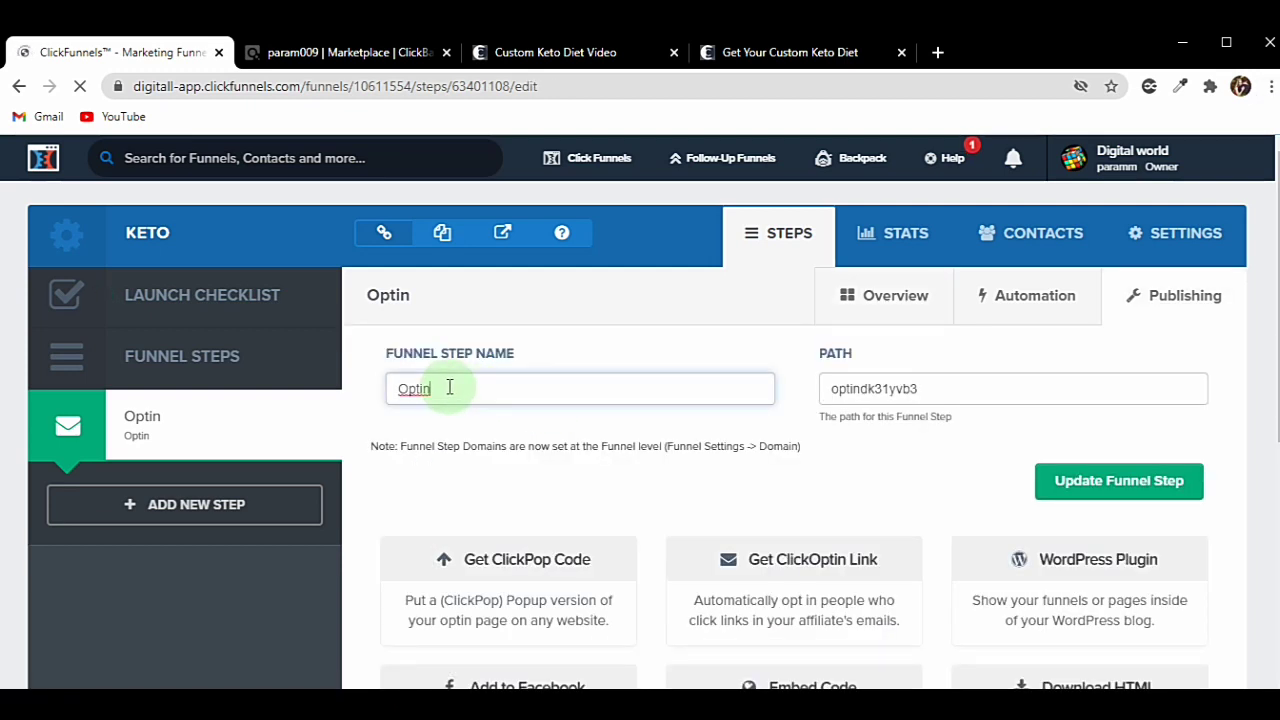
pyautogui.press('BackSpace')
pyautogui.write('keto')
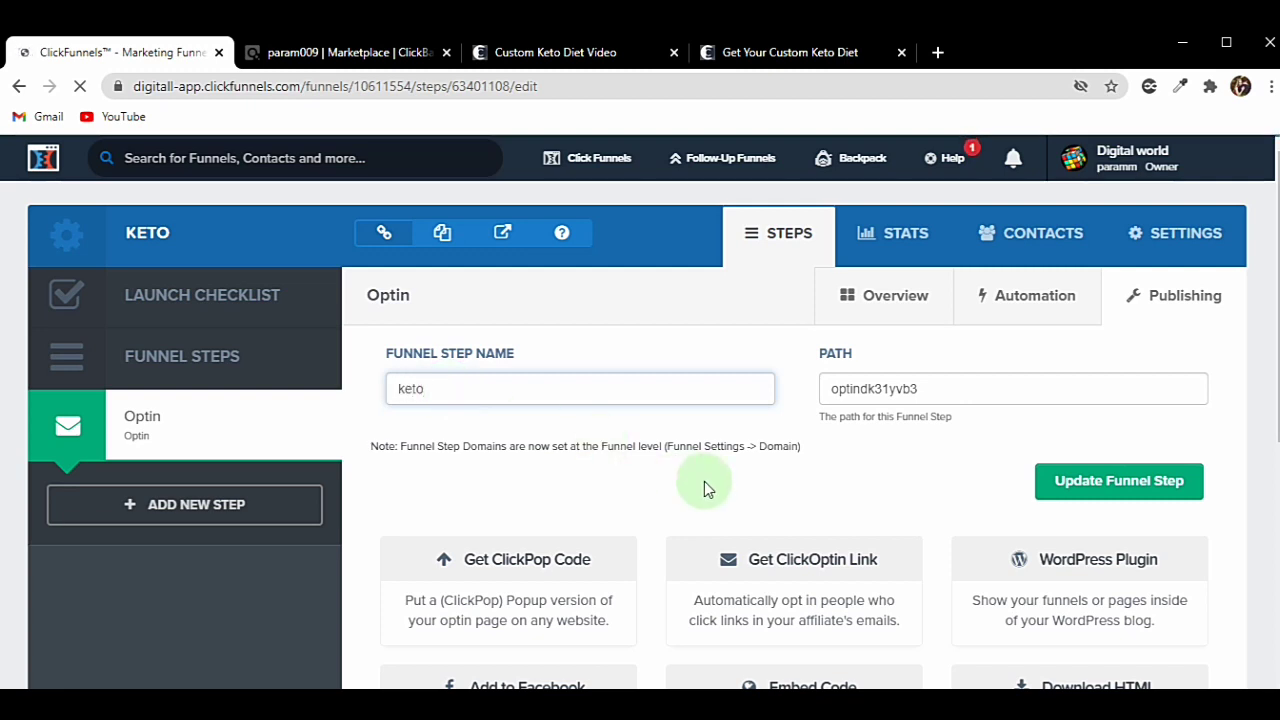
pyautogui.doubleClick(956, 394)
pyautogui.write('diet')
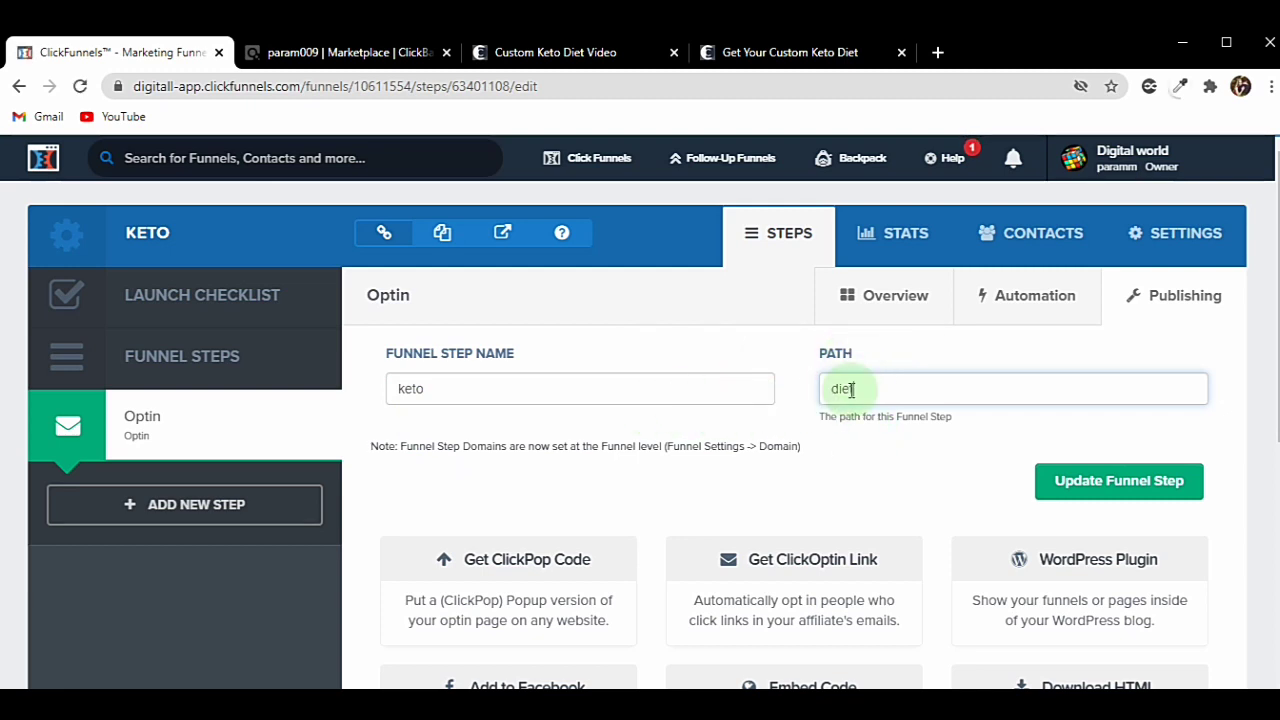
pyautogui.click(397, 390)
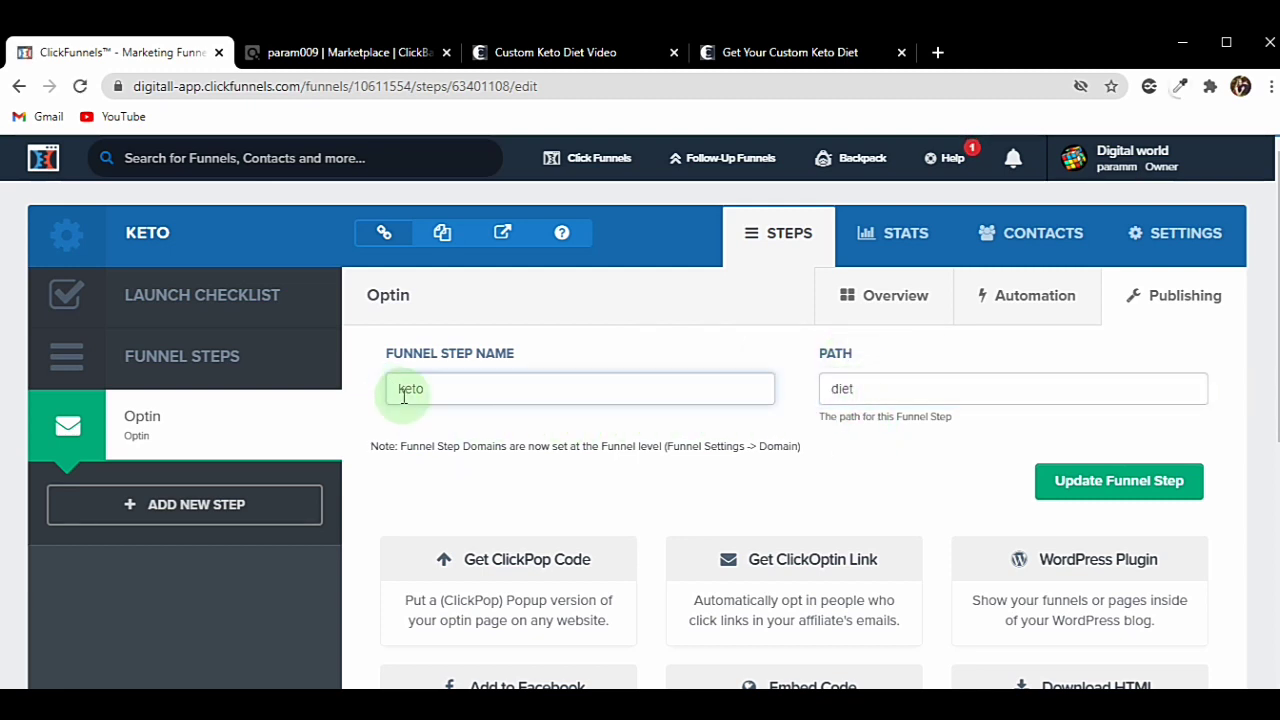
pyautogui.write('free')
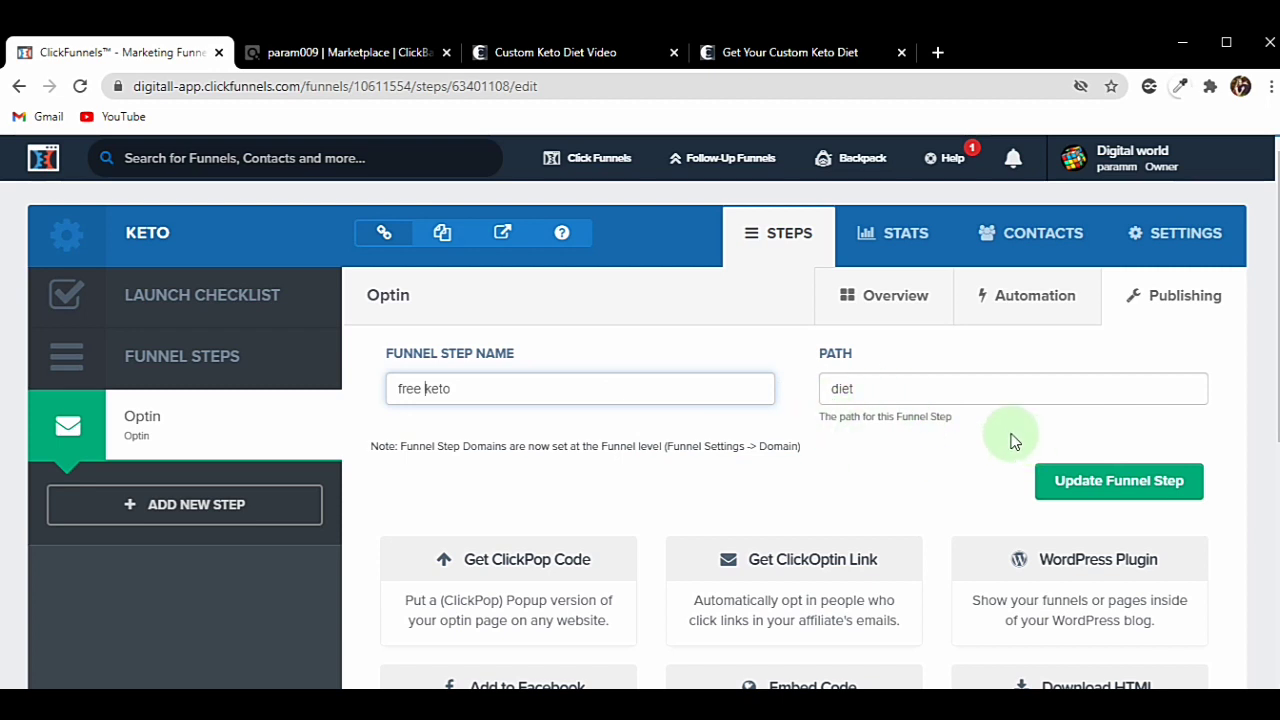
pyautogui.click(1080, 484)
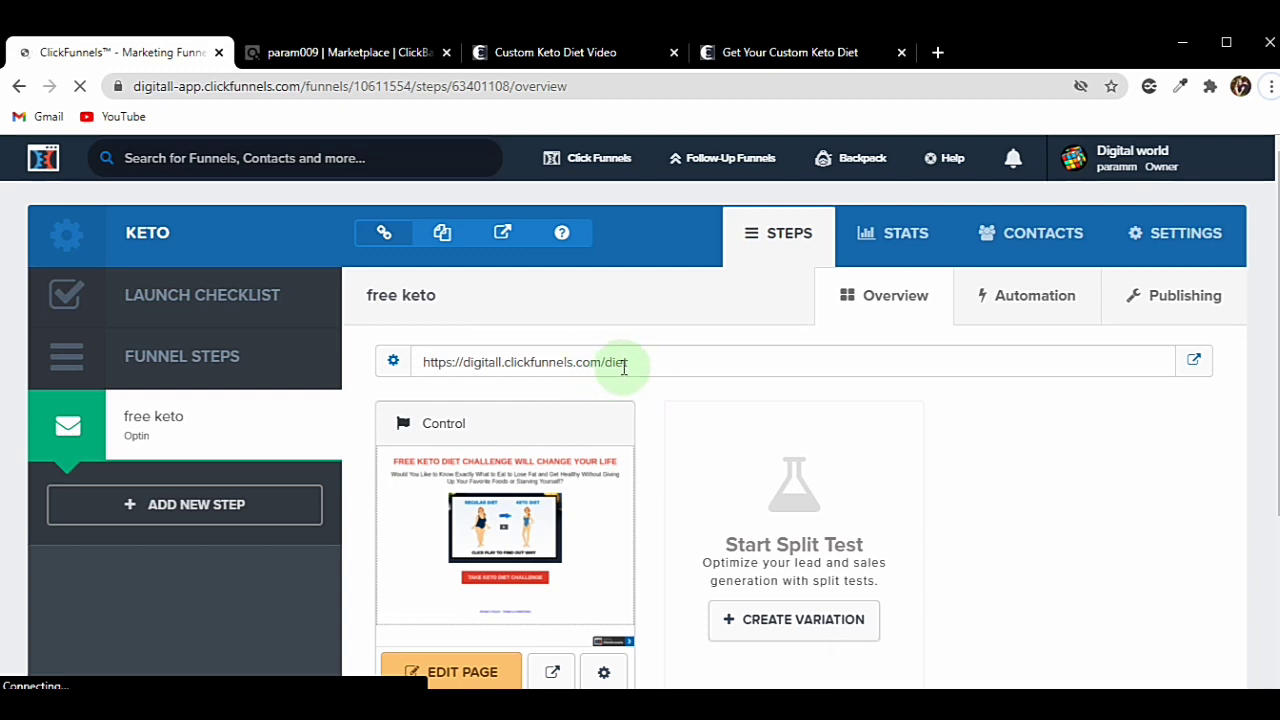
# Open the live landing page in a new tab and check its headline, video, challenge button and footer links.
pyautogui.click(1196, 362)
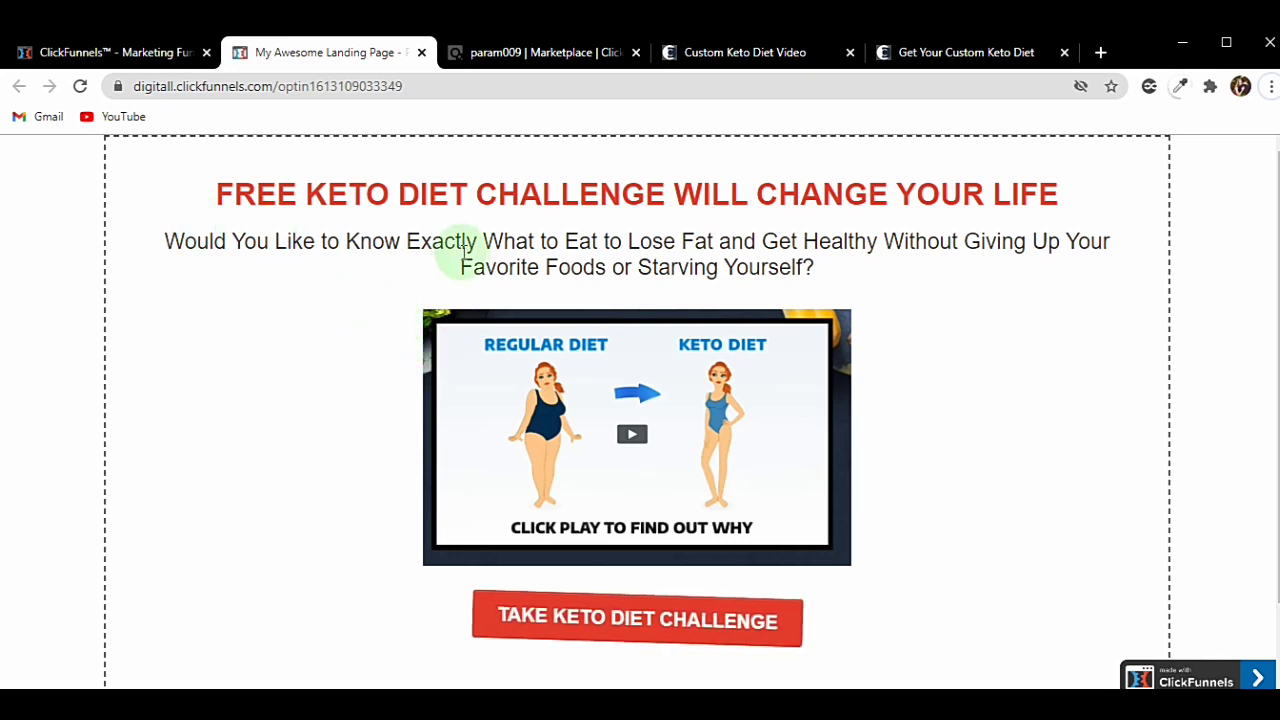
pyautogui.scroll(-1, 600, 337)
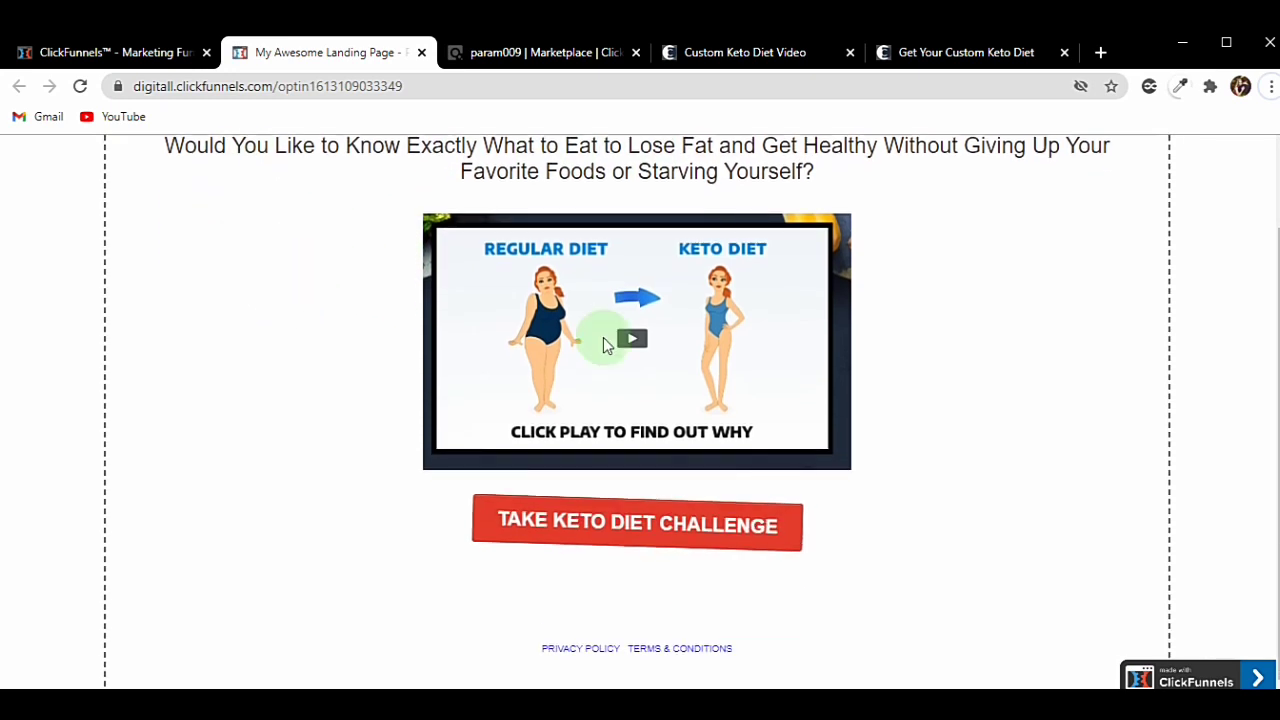
pyautogui.scroll(1, 620, 320)
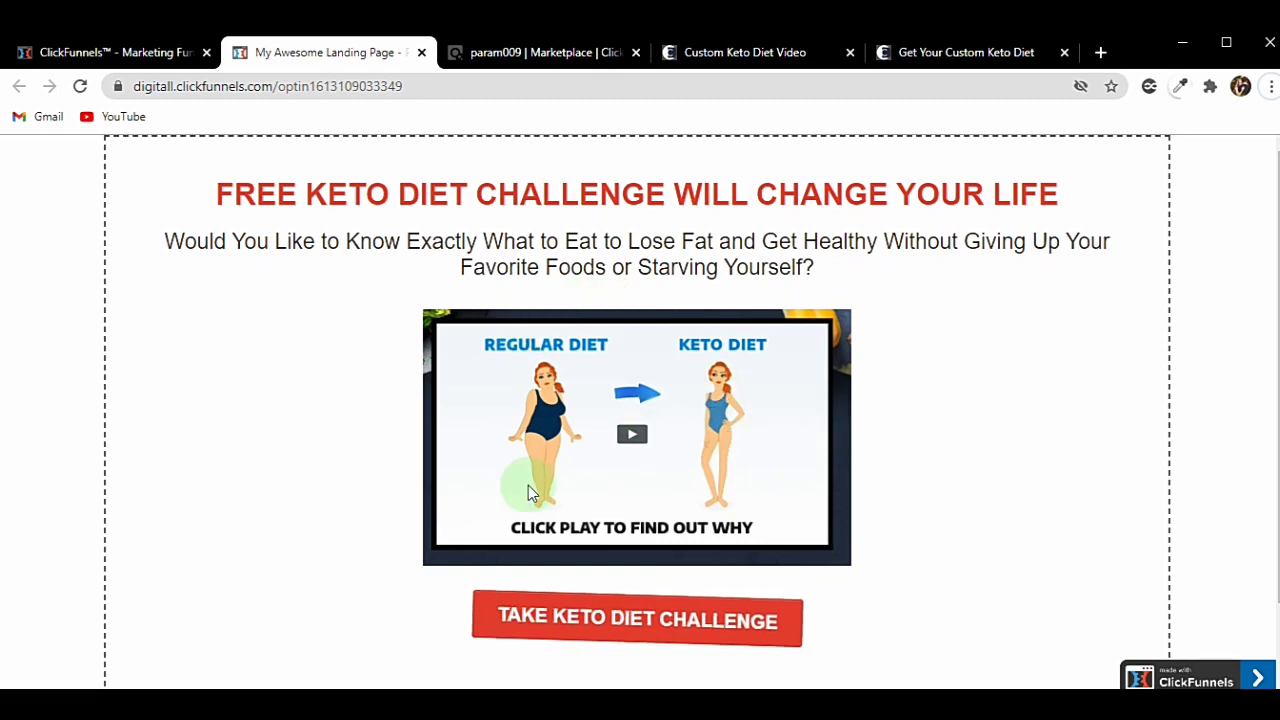
pyautogui.scroll(-1, 452, 512)
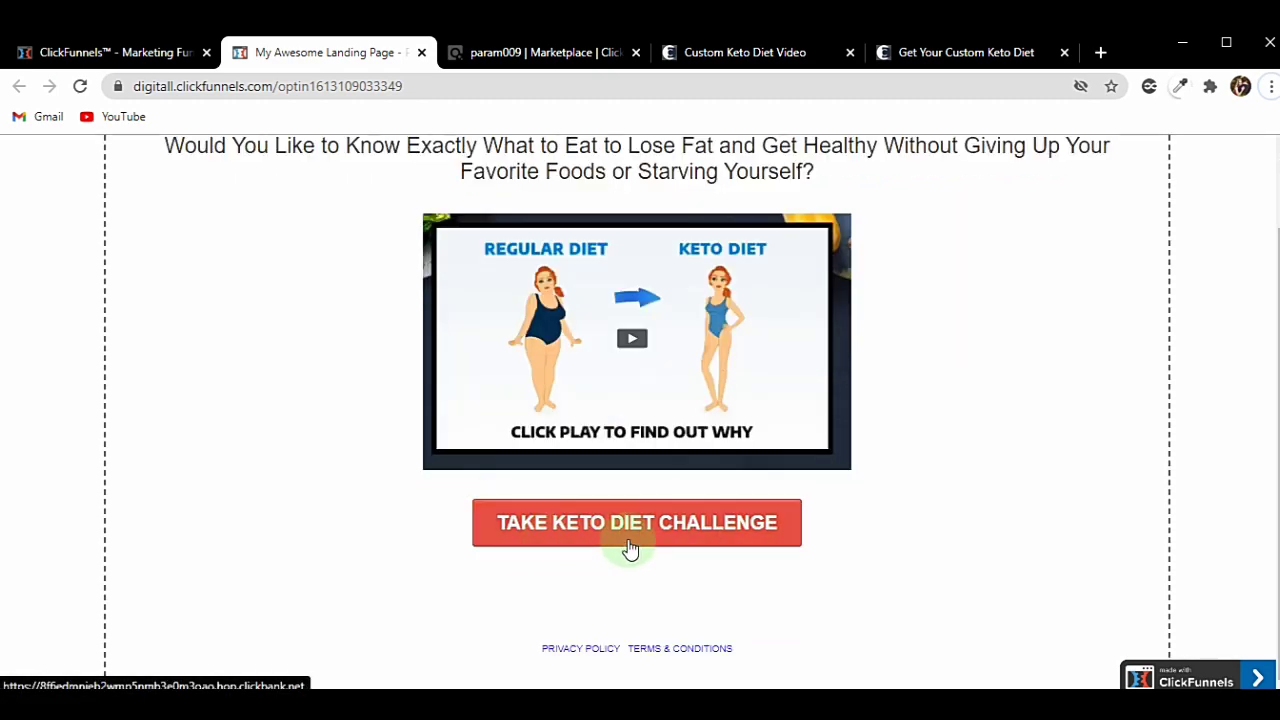
pyautogui.scroll(1, 633, 545)
pyautogui.scroll(-1, 640, 542)
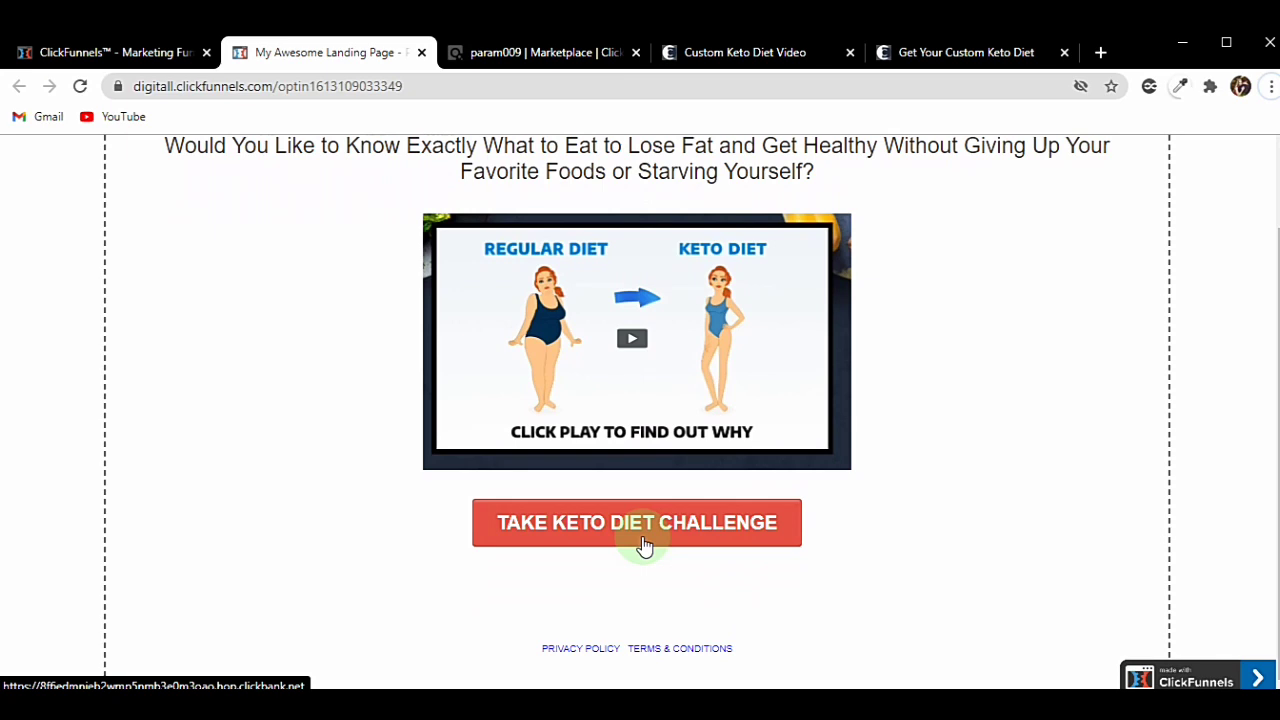
pyautogui.scroll(1, 643, 545)
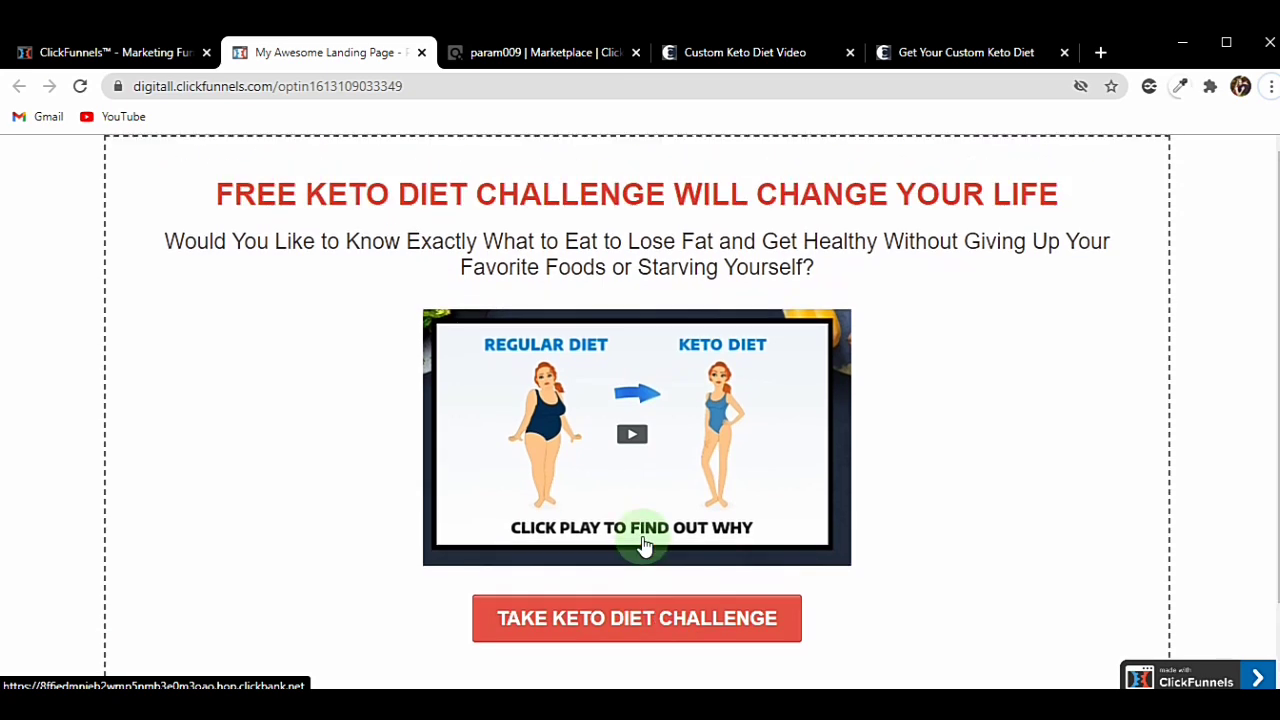